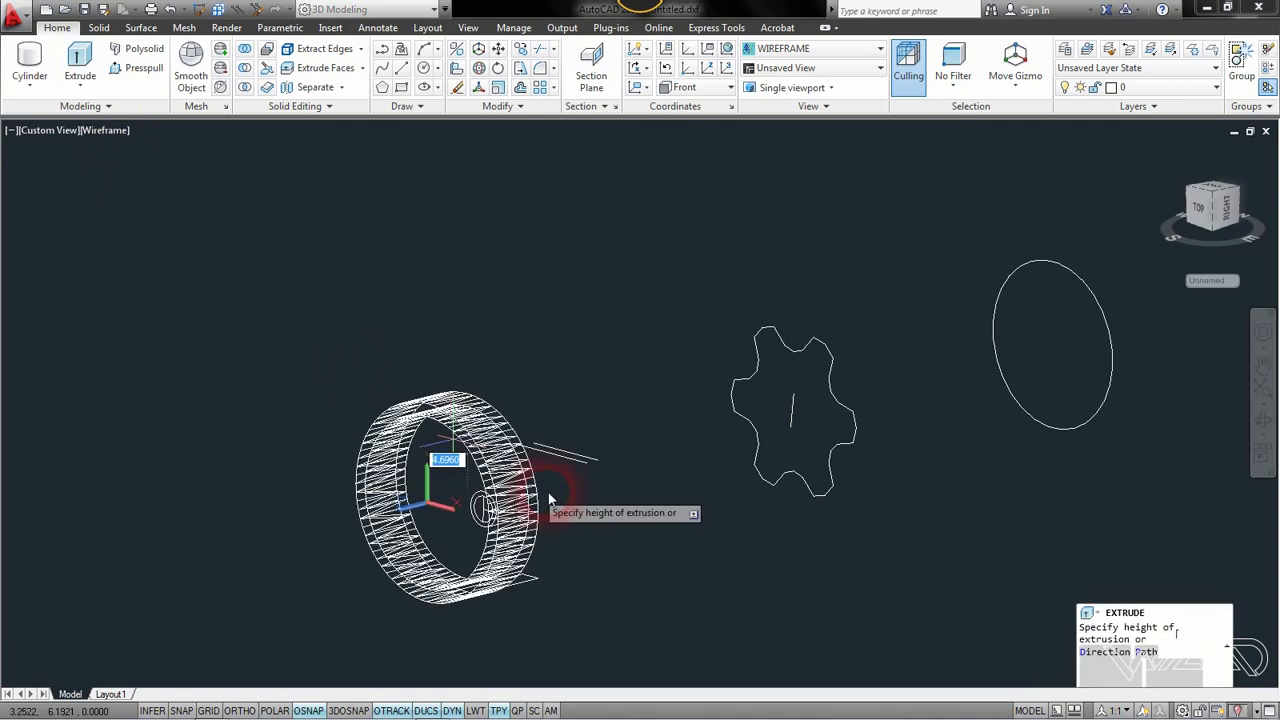
# Extrude the two large concentric circles about 18.8 units, back to the near end of the parallel lines
pyautogui.click(500, 452)
pyautogui.scroll(3, 478, 505)
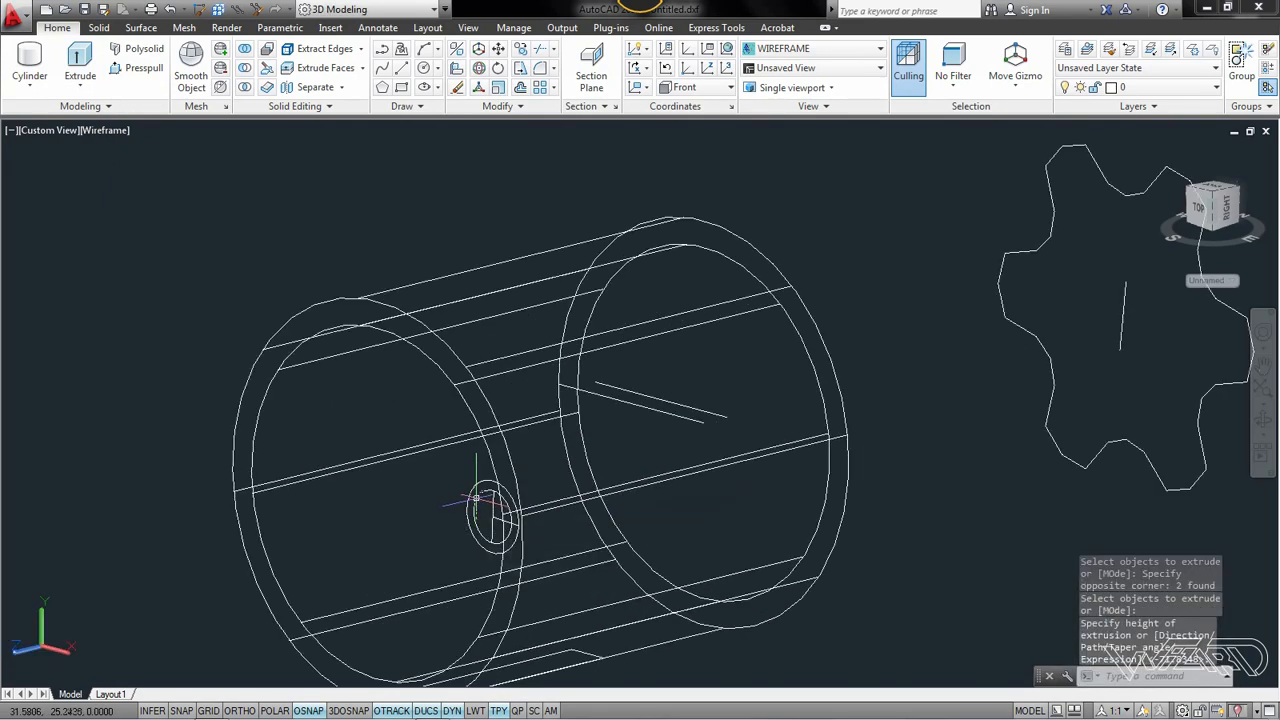
# Check the two extruded cylinders in the Hidden visual style and return to Wireframe
pyautogui.click(105, 130)
pyautogui.click(149, 206)
pyautogui.click(100, 130)
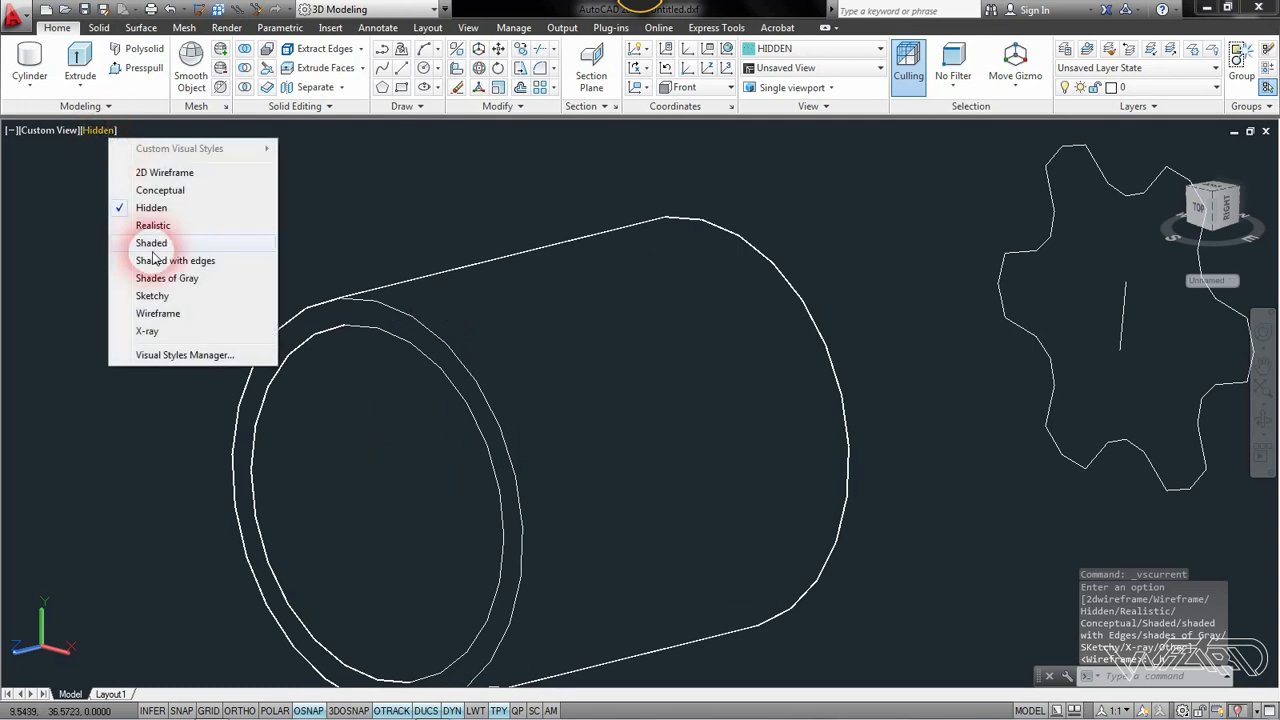
pyautogui.click(158, 313)
# Subtract the inner extruded cylinder from the outer one to form a hollow tube
pyautogui.click(244, 88)
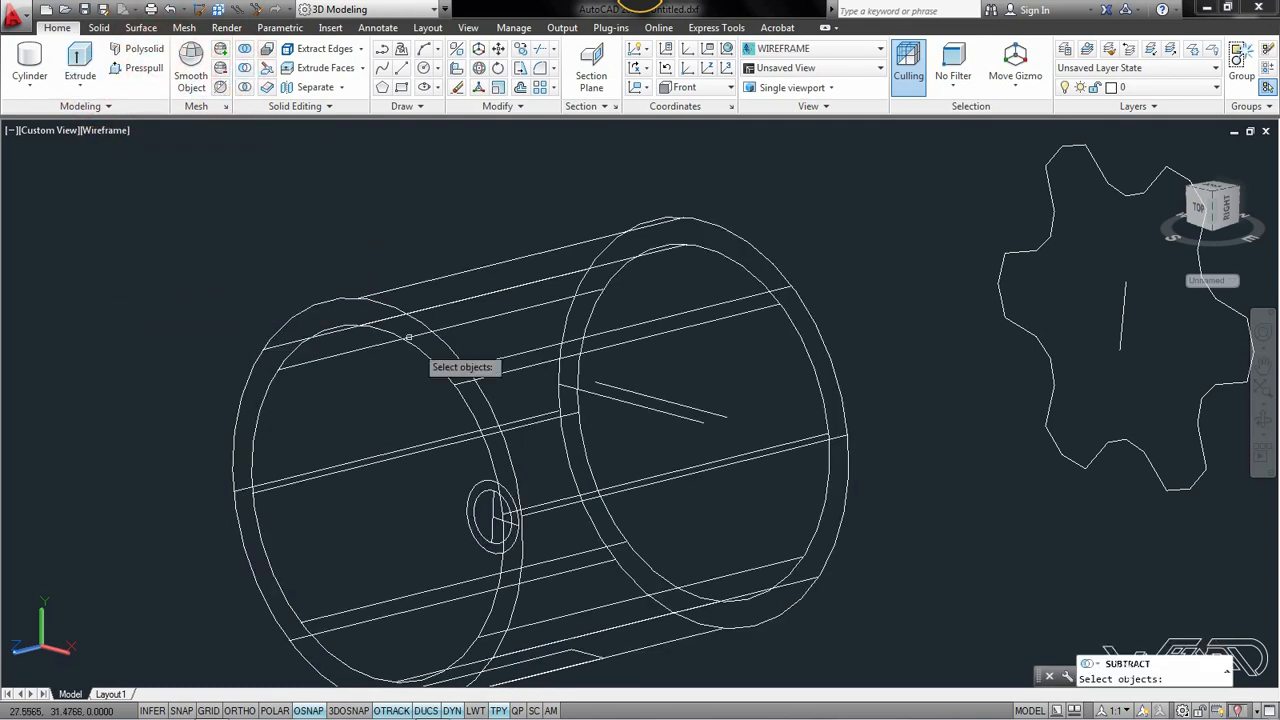
pyautogui.click(395, 333)
pyautogui.press('Escape')
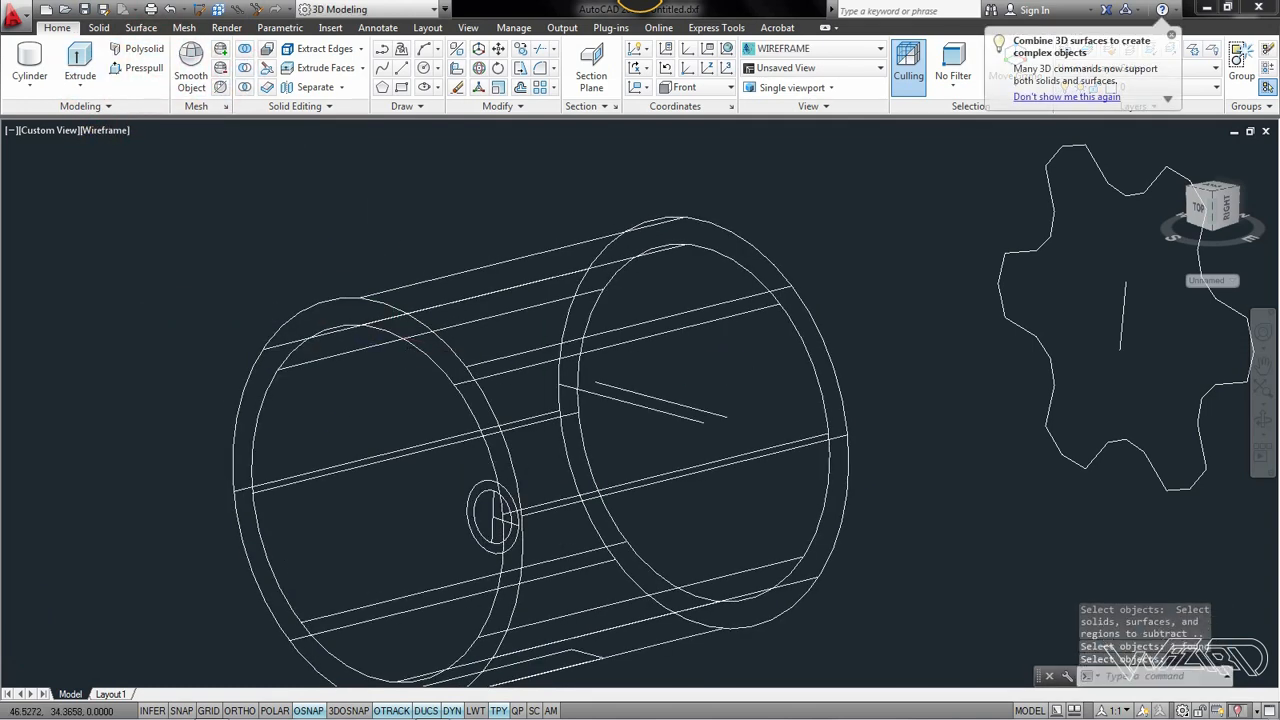
# Switch the visual style to Hidden and view the tube's far end with the two parallel lines
pyautogui.keyDown('shift'); pyautogui.moveTo(528, 371); pyautogui.dragTo(560, 360, button='middle'); pyautogui.keyUp('shift')
pyautogui.click(100, 130)
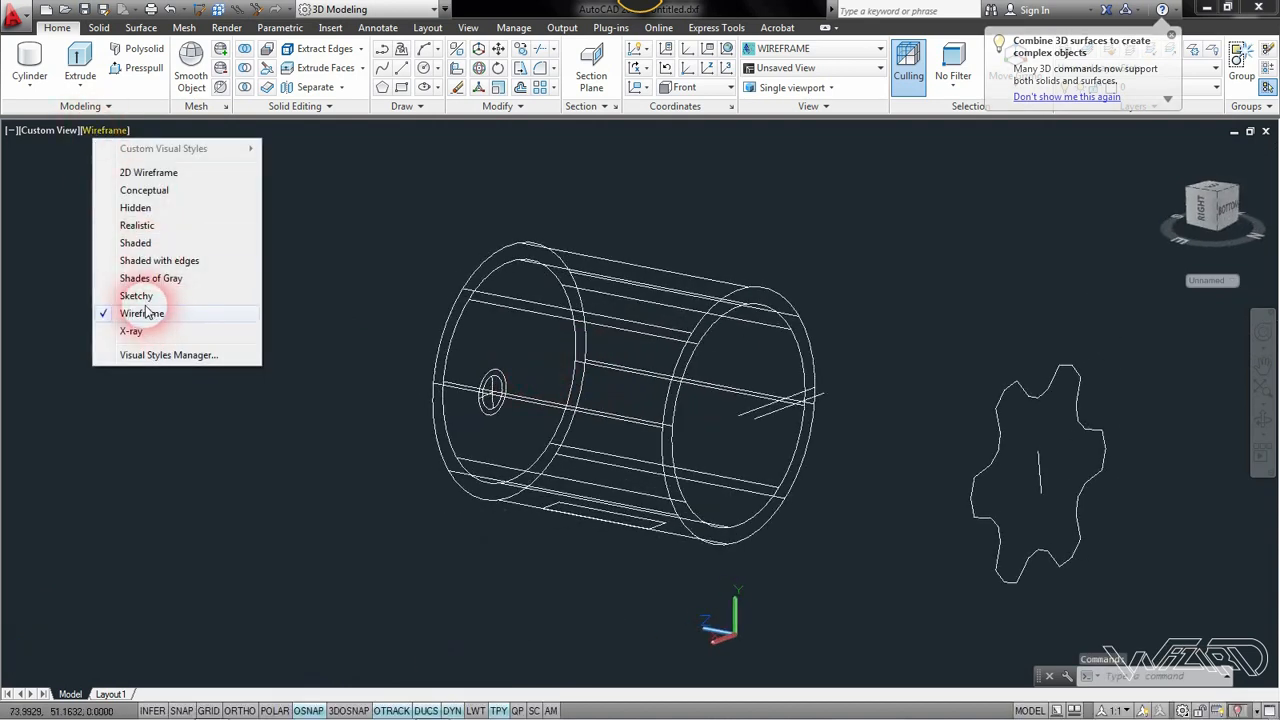
pyautogui.click(135, 207)
pyautogui.scroll(3, 829, 357)
pyautogui.keyDown('shift'); pyautogui.moveTo(829, 357); pyautogui.dragTo(223, 194, button='middle'); pyautogui.keyUp('shift')
# Draw circles centred on the inner ends of the two parallel lines, one reaching its line's outer end, the other matching the tube's outer edge
pyautogui.click(77, 86)
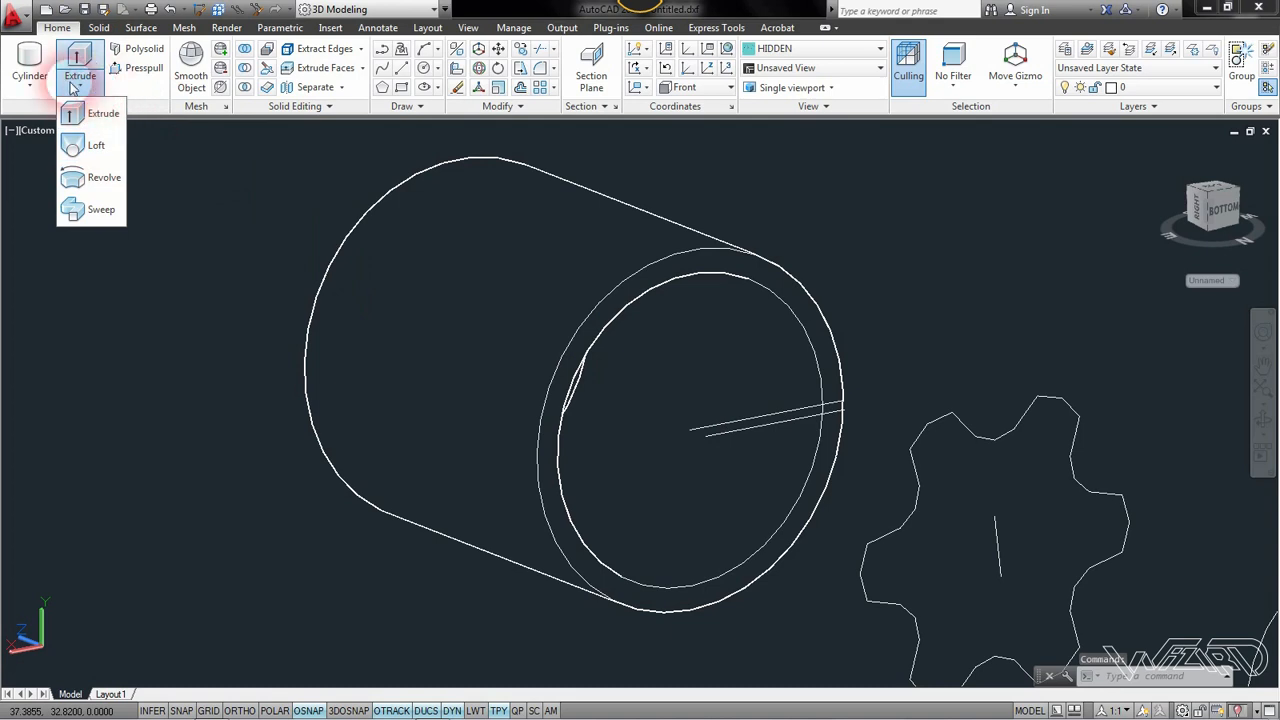
pyautogui.click(29, 85)
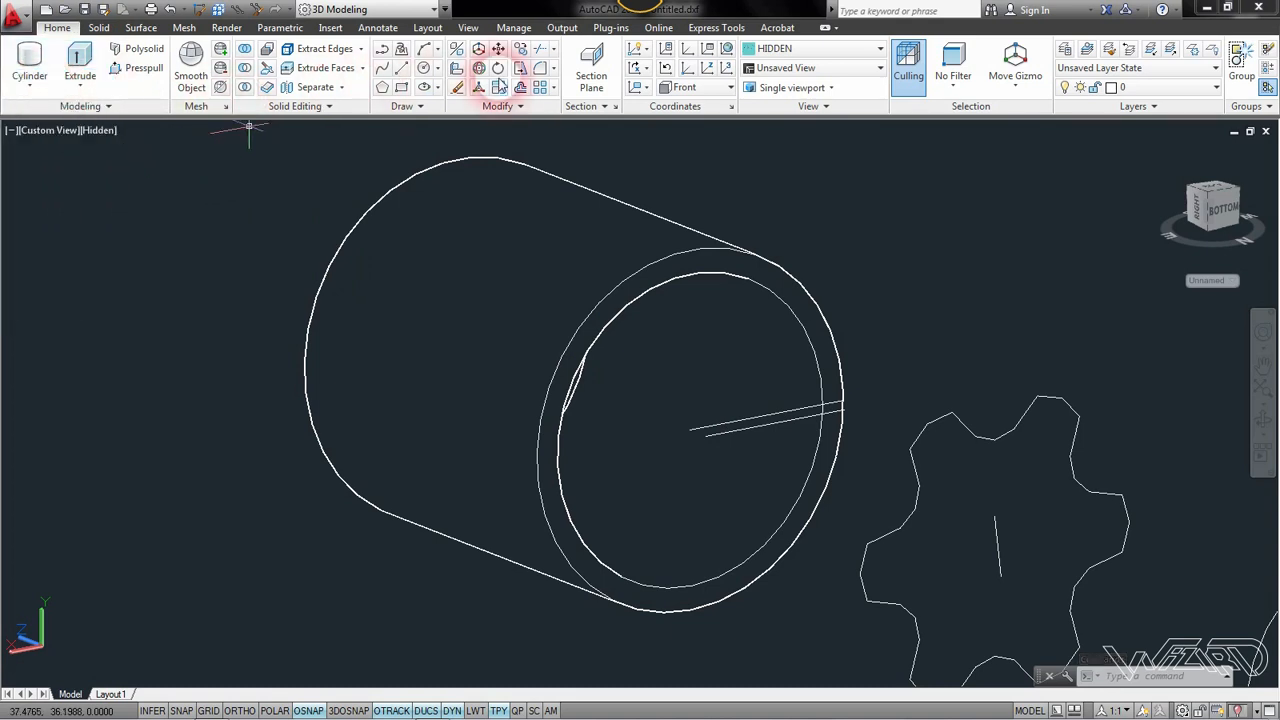
pyautogui.click(424, 67)
pyautogui.click(706, 435)
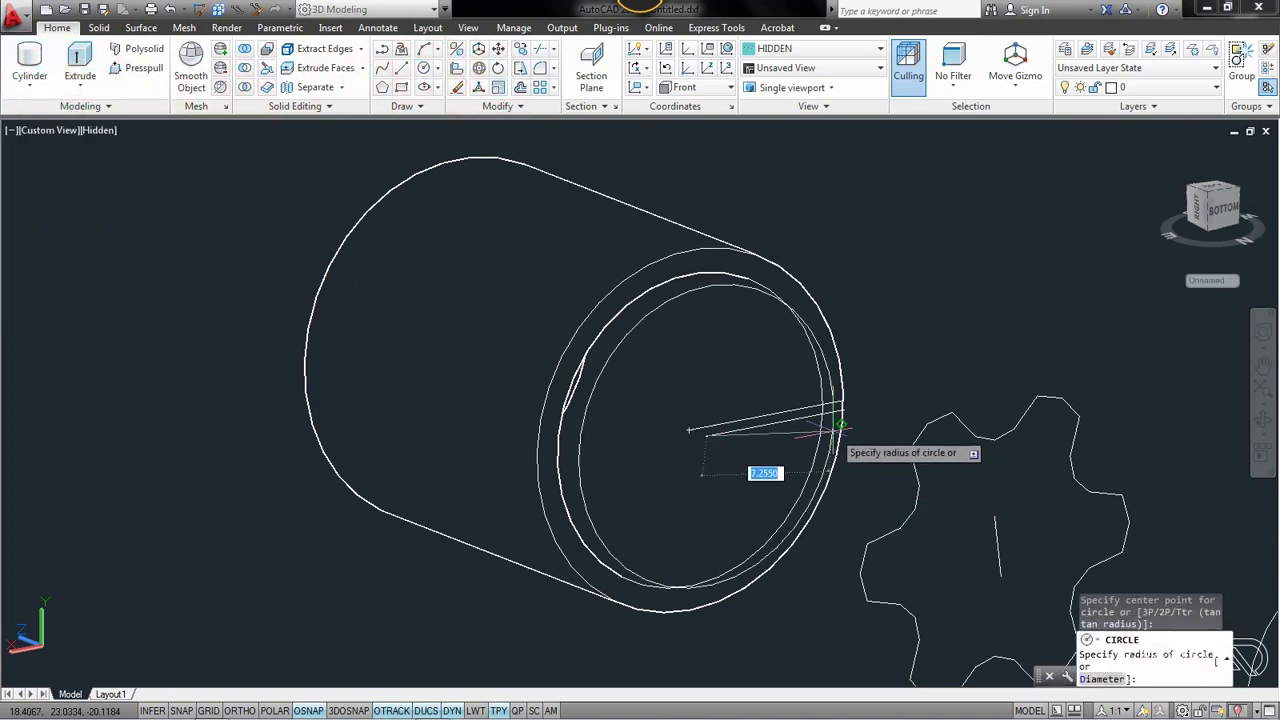
pyautogui.click(845, 420)
pyautogui.press('Return')
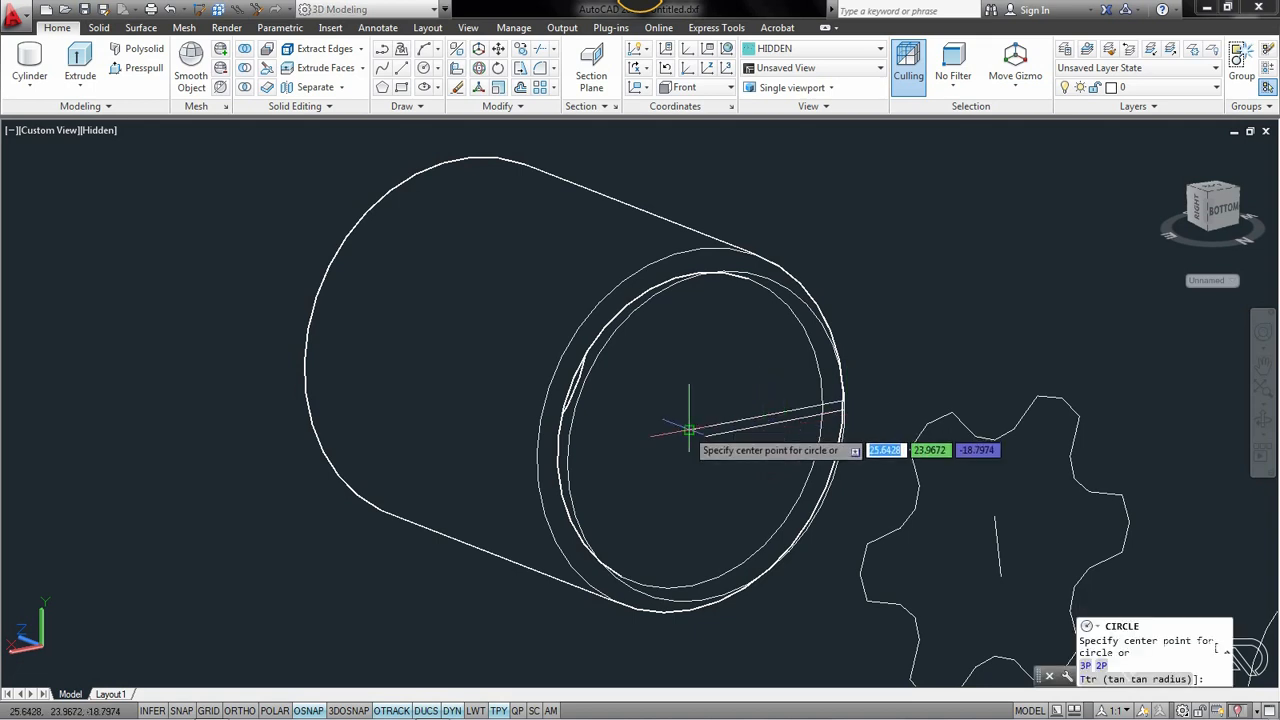
pyautogui.click(689, 430)
pyautogui.click(538, 438)
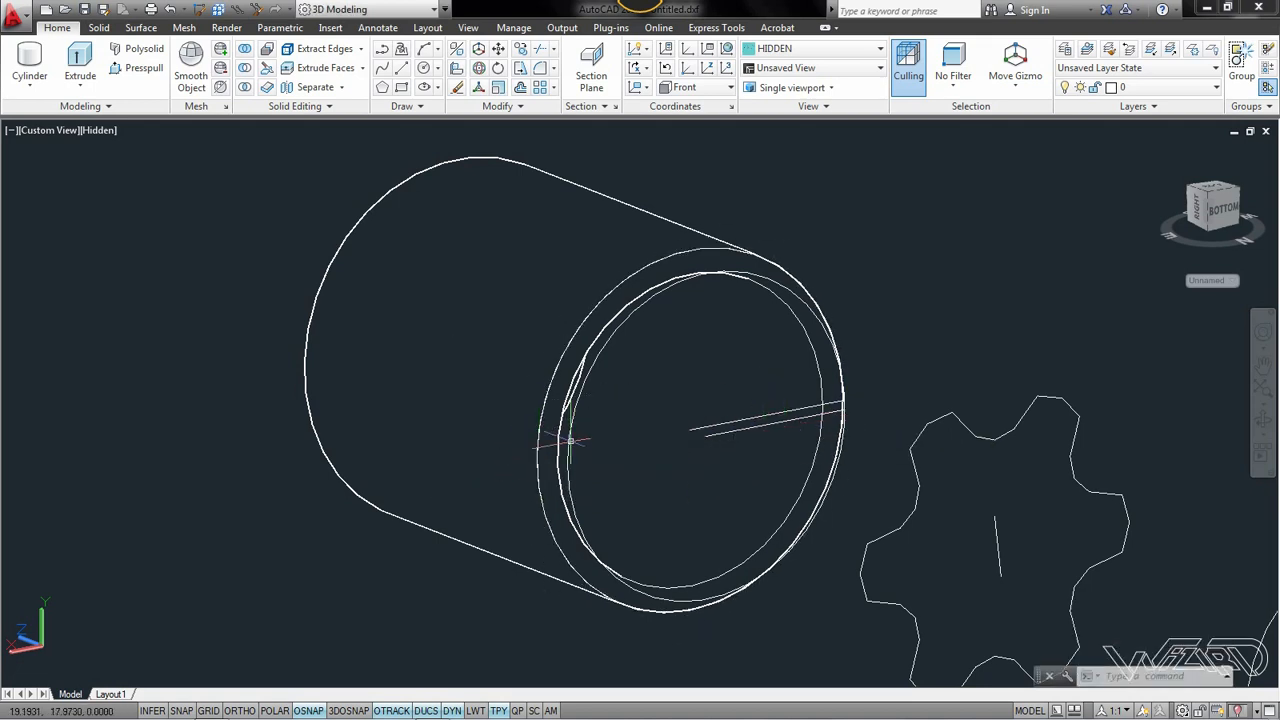
# Loft a solid between the two new circles at the tube's end
pyautogui.keyDown('shift'); pyautogui.moveTo(600, 445); pyautogui.dragTo(720, 455, button='middle'); pyautogui.keyUp('shift')
pyautogui.click(100, 78)
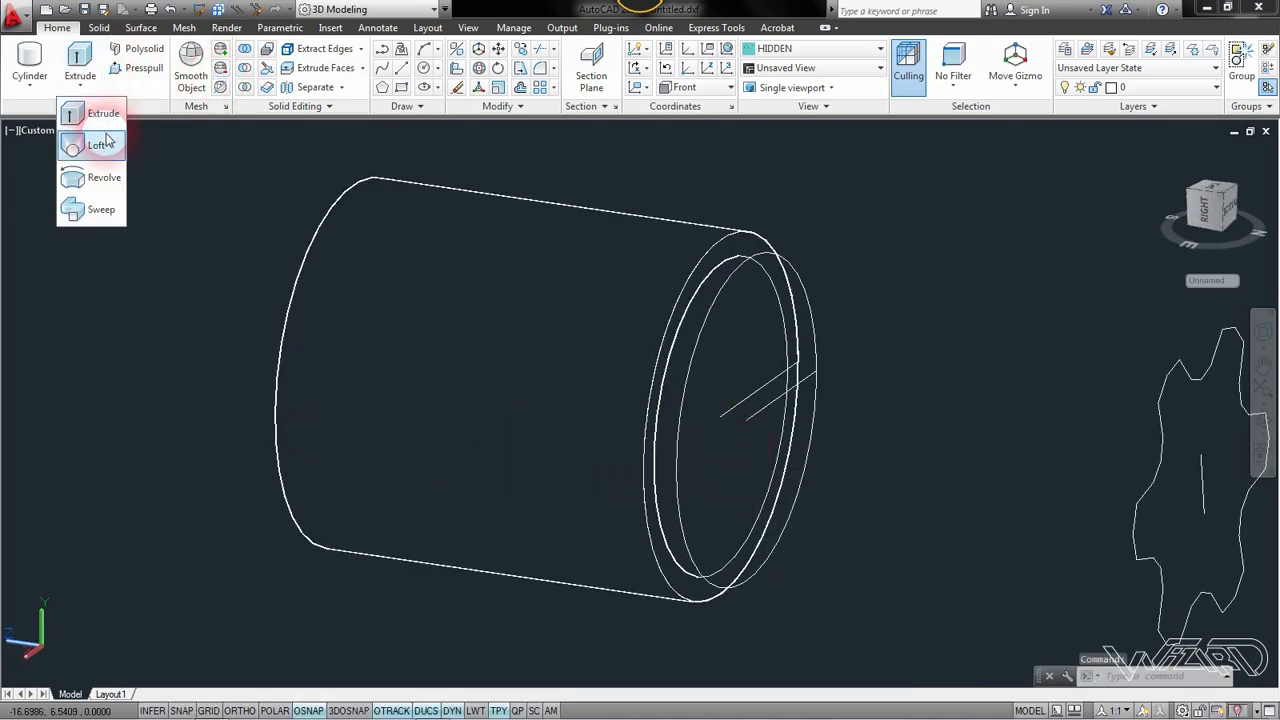
pyautogui.click(103, 137)
pyautogui.click(758, 236)
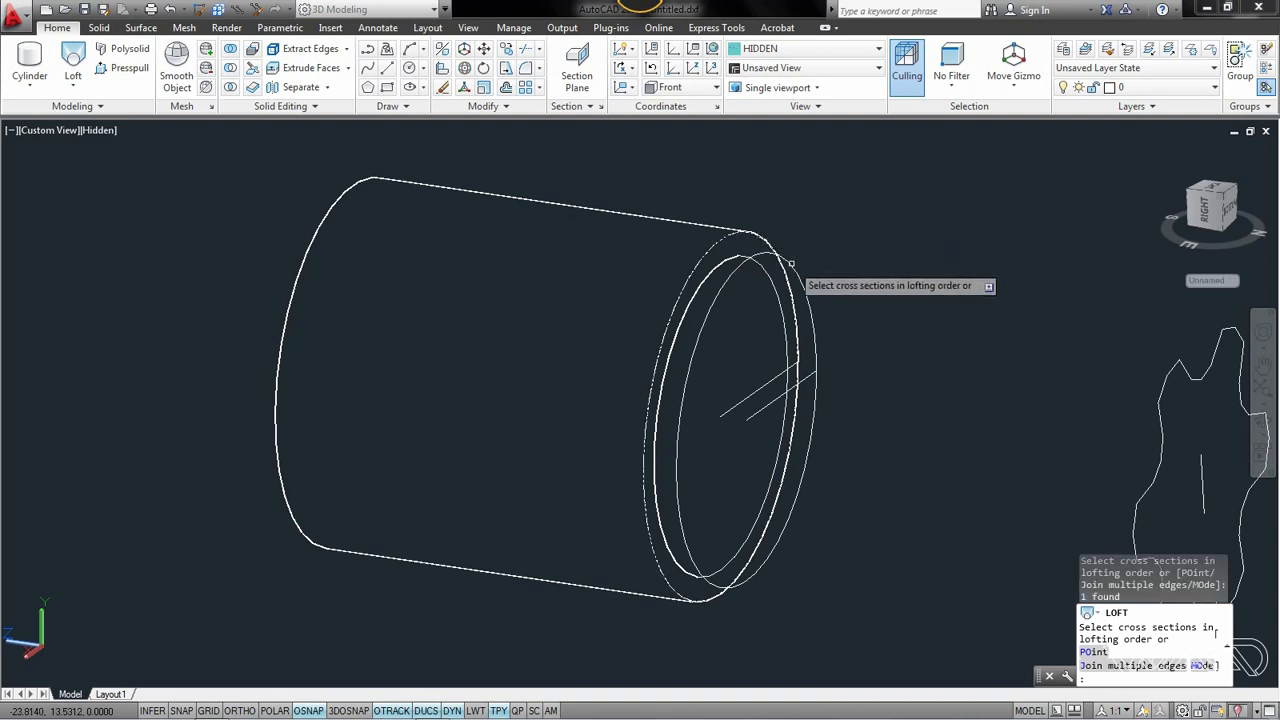
pyautogui.click(791, 263)
pyautogui.press('Return')
pyautogui.press('Return')
# Draw a solid cylinder from the small circles' centre, radius about 1.56 snapped to the outer small circle, extending about 82 units back through the tube
pyautogui.scroll(-2, 511, 238)
pyautogui.keyDown('shift'); pyautogui.moveTo(511, 238); pyautogui.dragTo(771, 343, button='middle'); pyautogui.keyUp('shift')
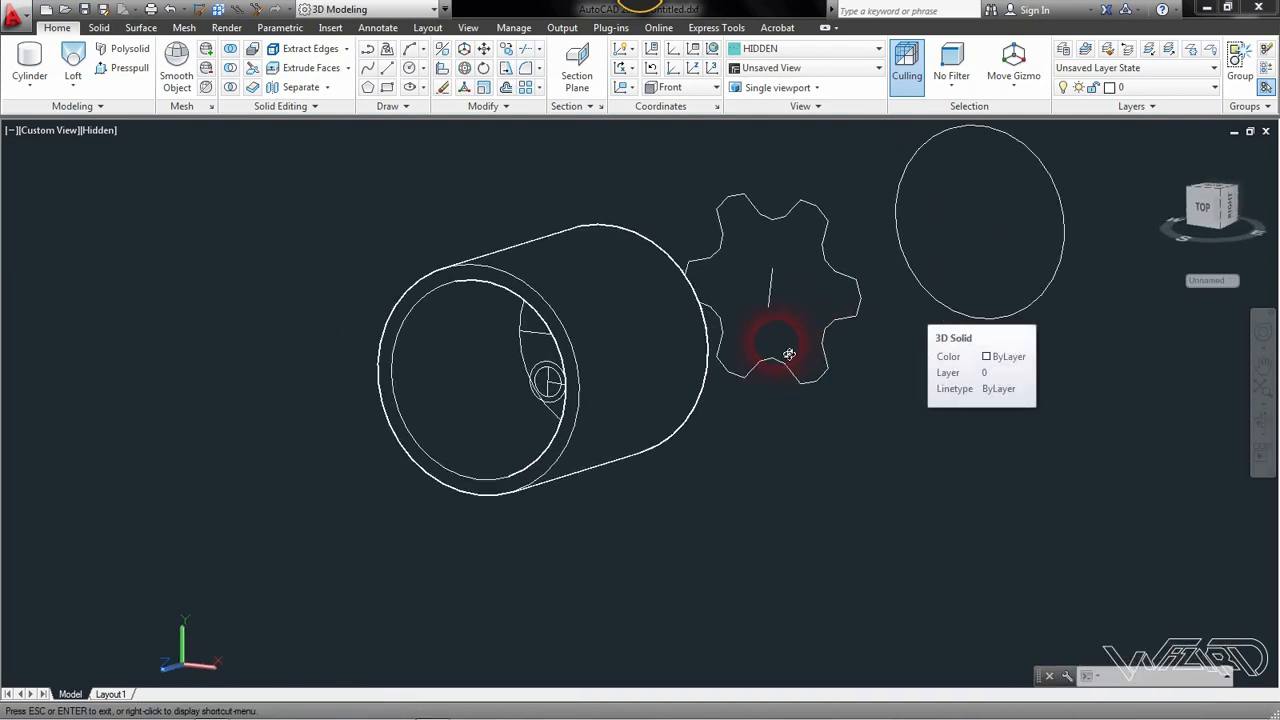
pyautogui.click(33, 80)
pyautogui.click(40, 140)
pyautogui.scroll(3, 540, 390)
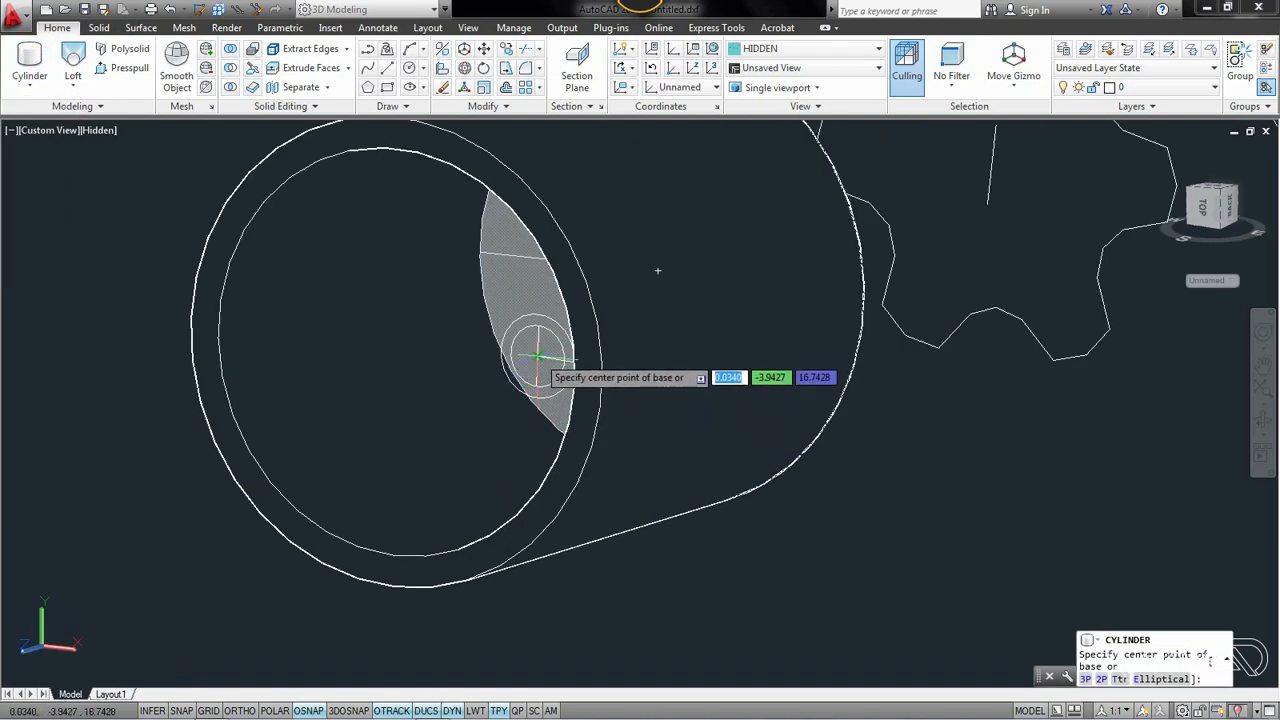
pyautogui.click(538, 356)
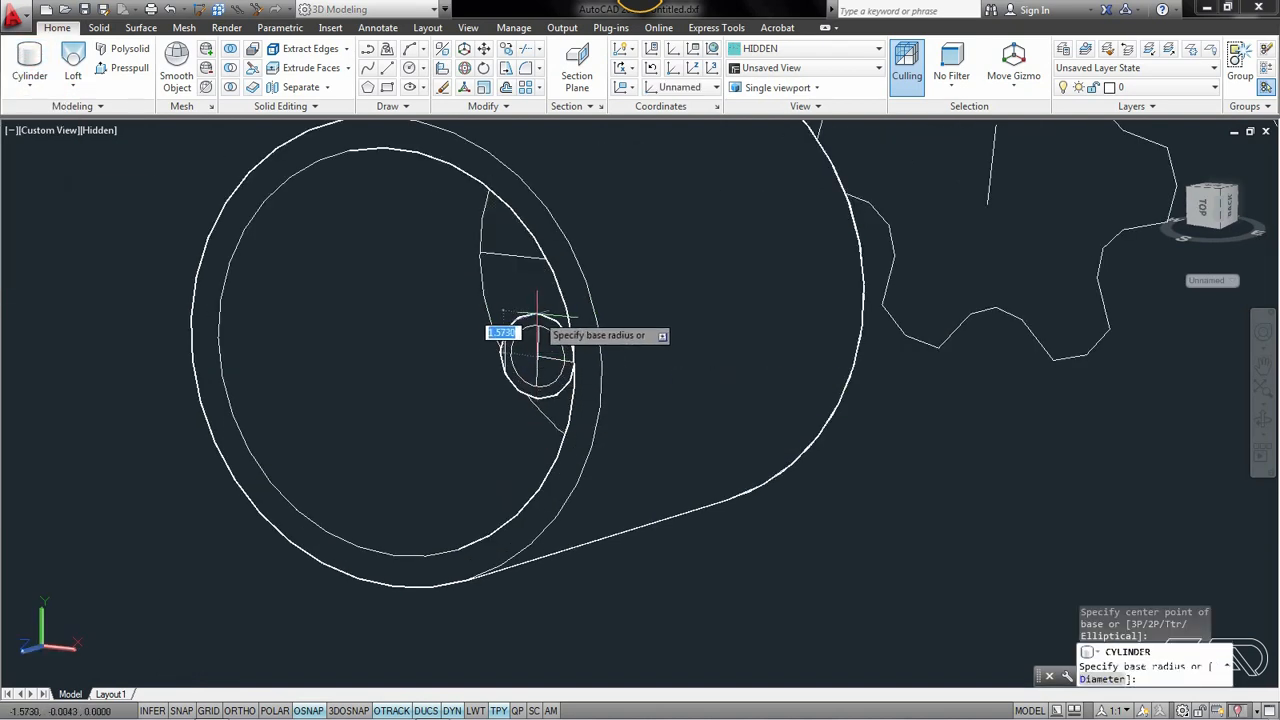
pyautogui.scroll(3, 536, 337)
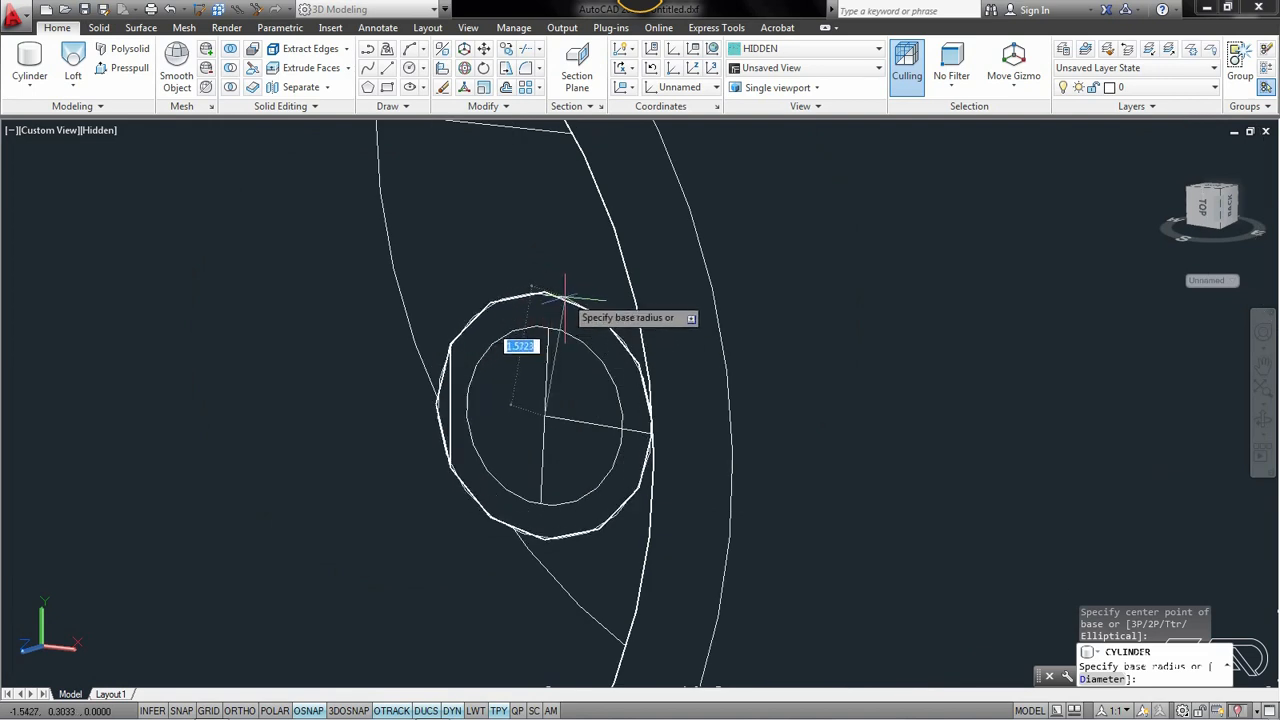
pyautogui.keyDown('shift'); pyautogui.rightClick(567, 313); pyautogui.keyUp('shift')
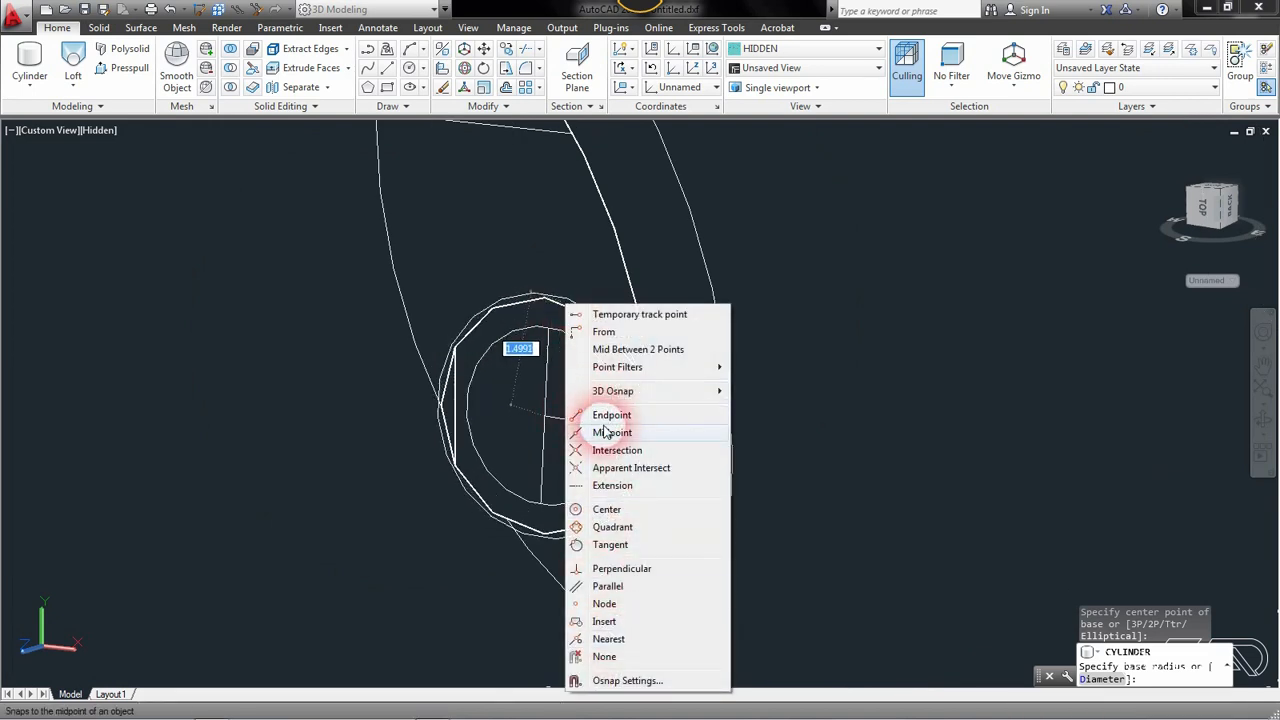
pyautogui.click(607, 416)
pyautogui.click(558, 306)
pyautogui.scroll(-5, 496, 347)
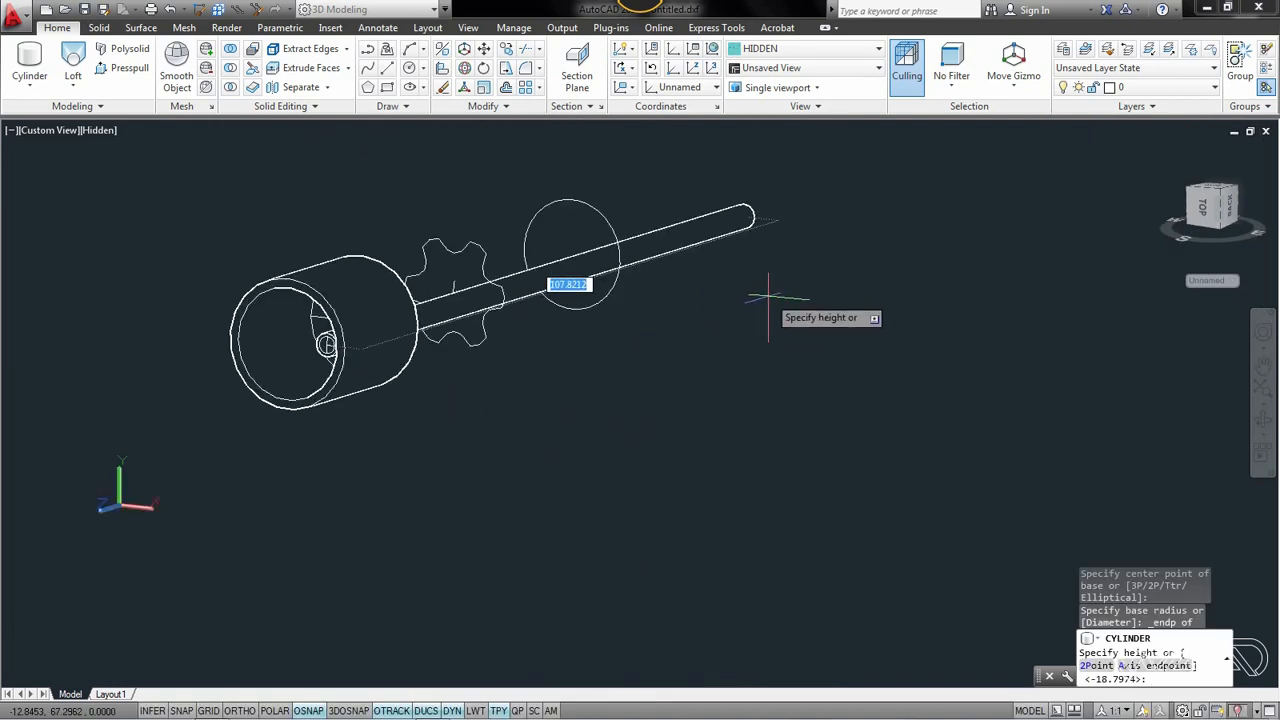
pyautogui.scroll(3, 495, 250)
pyautogui.click(787, 217)
pyautogui.scroll(-2, 866, 298)
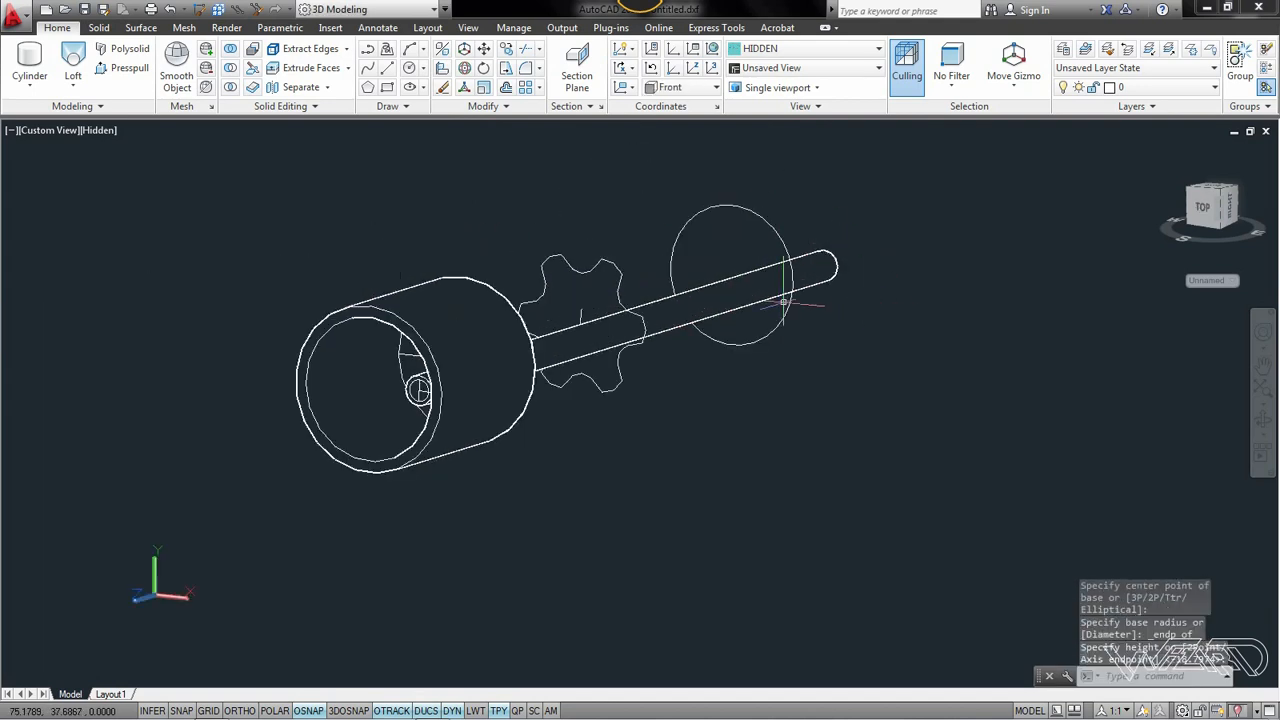
# Create a 3D polar array of the long cylinder with 6 rotated items over 360 degrees about the tube's central axis
pyautogui.scroll(5, 488, 372)
pyautogui.scroll(-2, 395, 355)
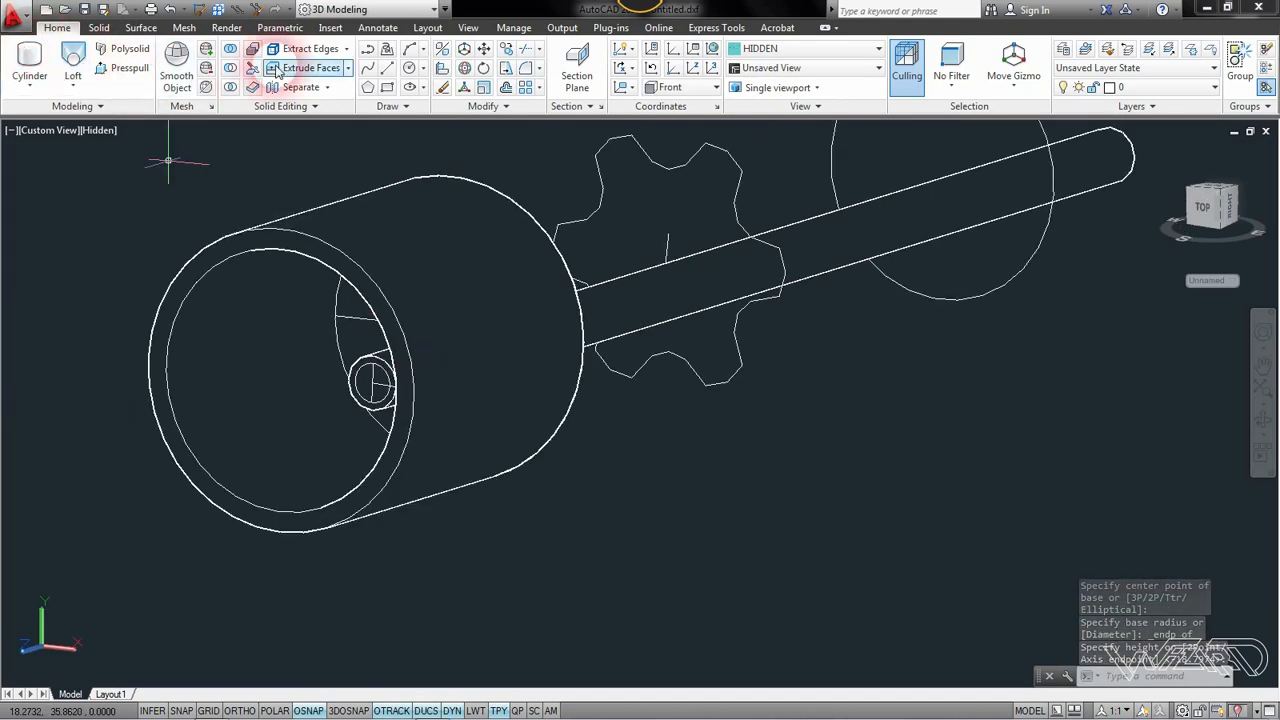
pyautogui.click(822, 276)
pyautogui.rightClick(822, 276)
pyautogui.click(862, 312)
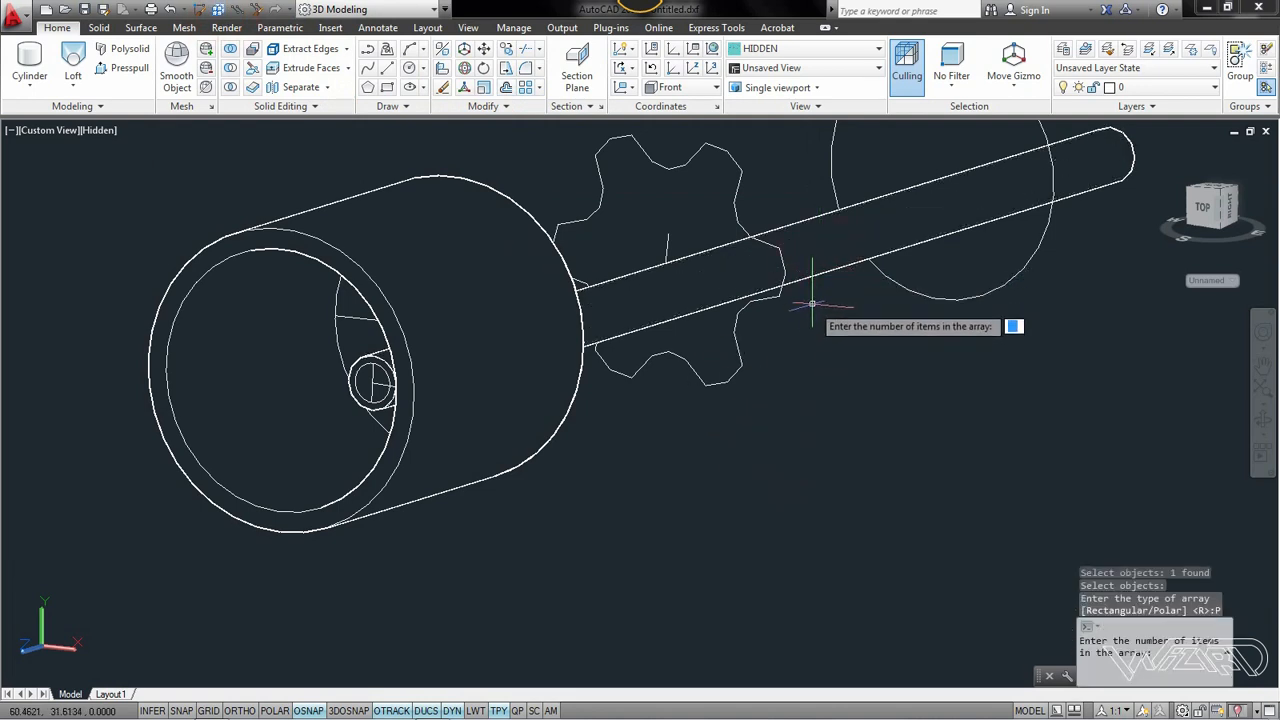
pyautogui.write('6')
pyautogui.press('Return')
pyautogui.press('Return')
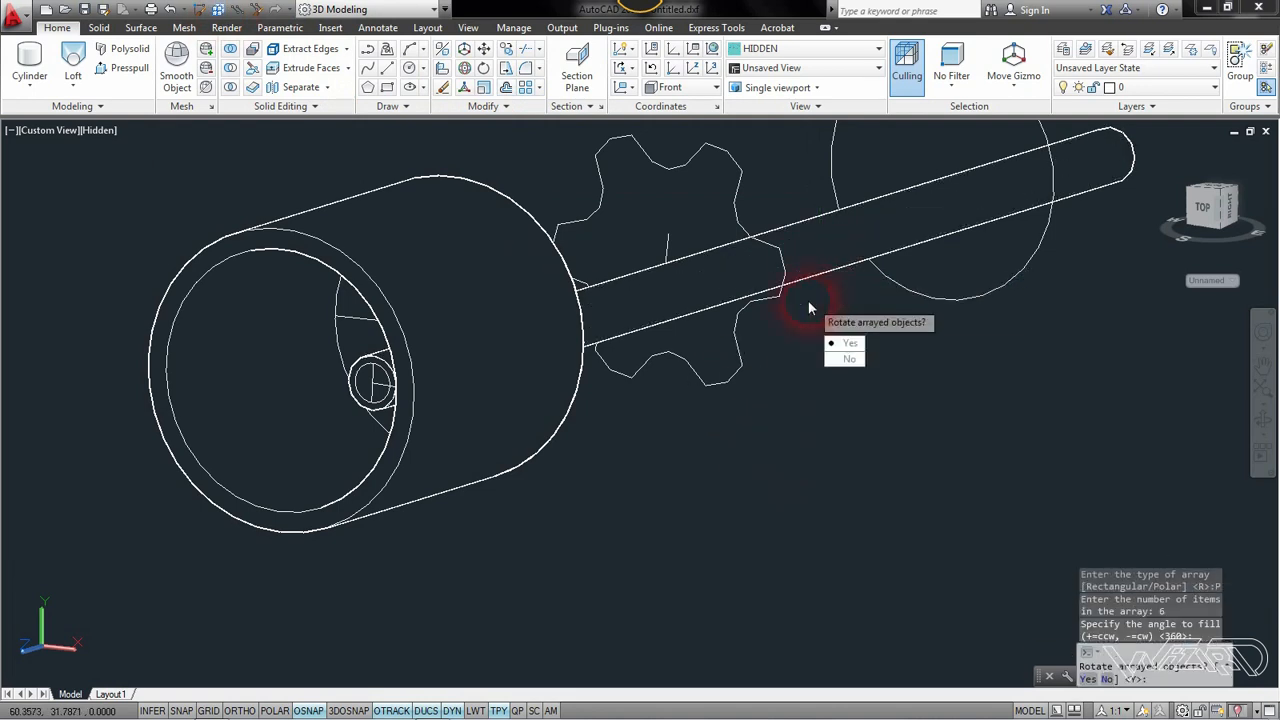
pyautogui.press('Return')
pyautogui.scroll(-2, 478, 366)
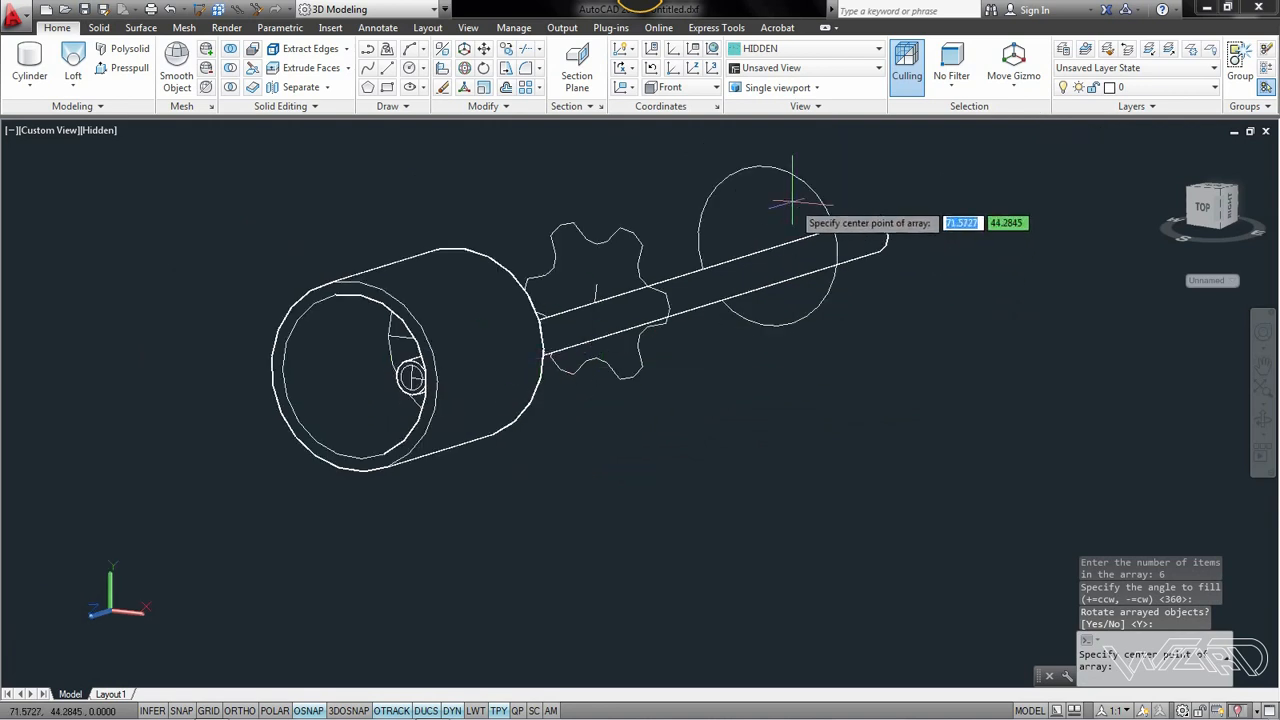
pyautogui.click(353, 377)
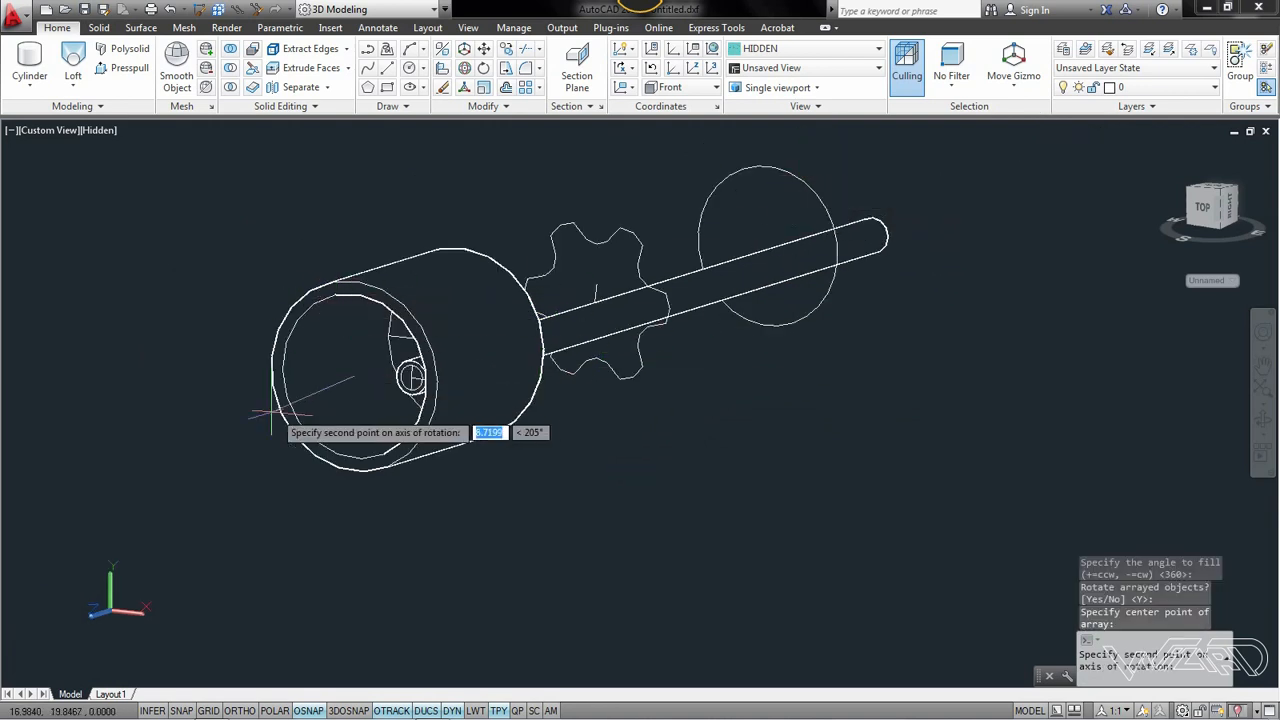
pyautogui.click(200, 420)
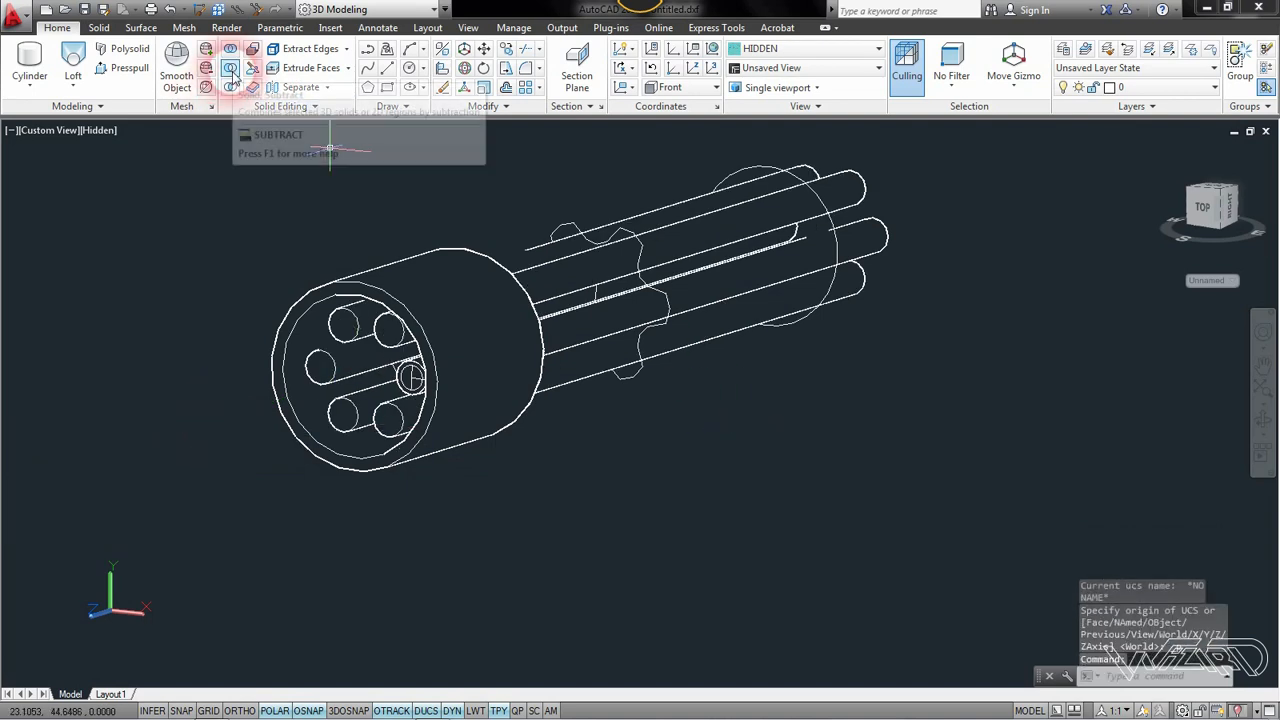
# Union the lofted end piece with the hollow tube
pyautogui.keyDown('shift'); pyautogui.moveTo(586, 386); pyautogui.dragTo(432, 394, button='middle'); pyautogui.keyUp('shift')
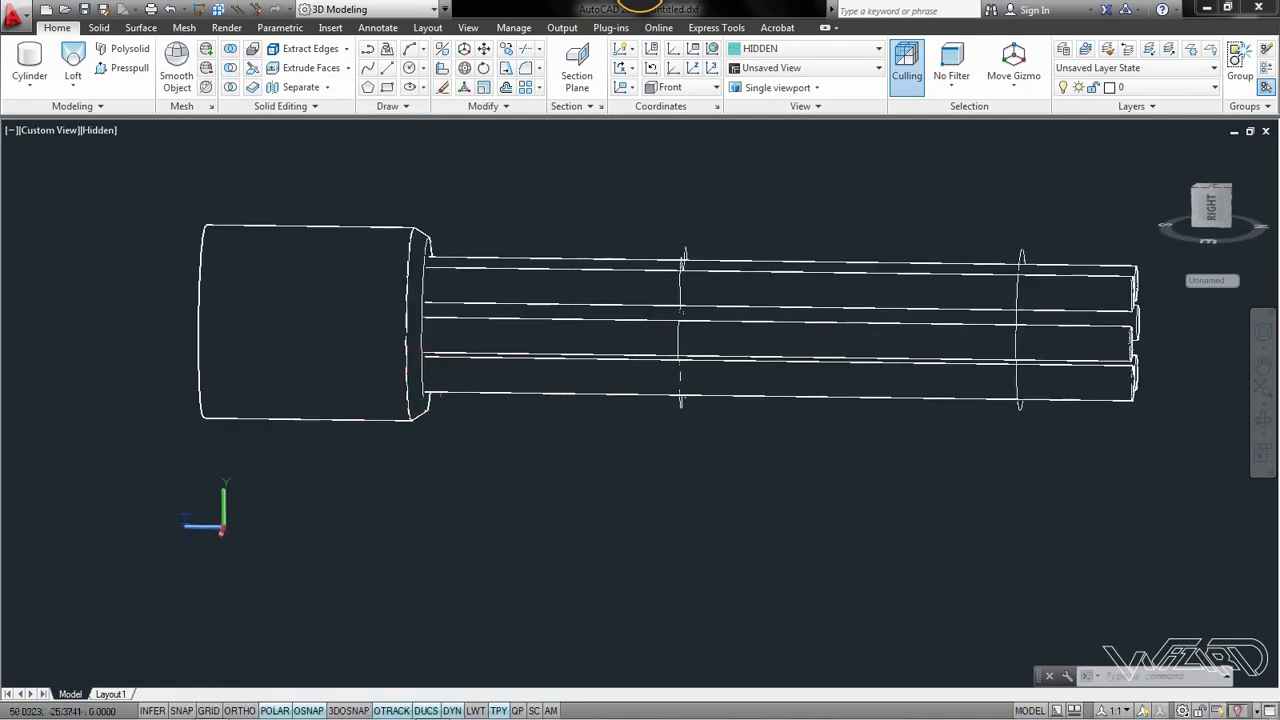
pyautogui.click(427, 251)
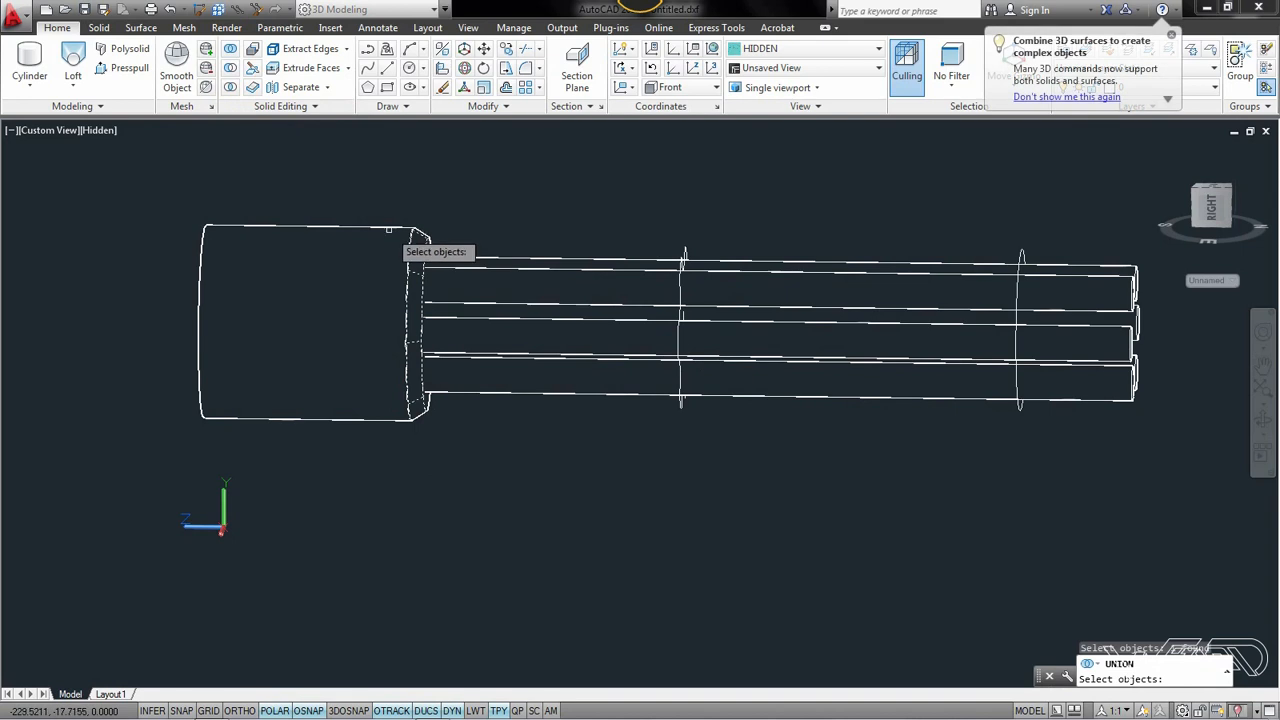
pyautogui.click(403, 222)
# Subtract the six long cylinders from the joined tube body to cut the barrel holes
pyautogui.keyDown('shift'); pyautogui.moveTo(434, 367); pyautogui.dragTo(488, 392, button='middle'); pyautogui.keyUp('shift')
pyautogui.click(230, 67)
pyautogui.click(242, 227)
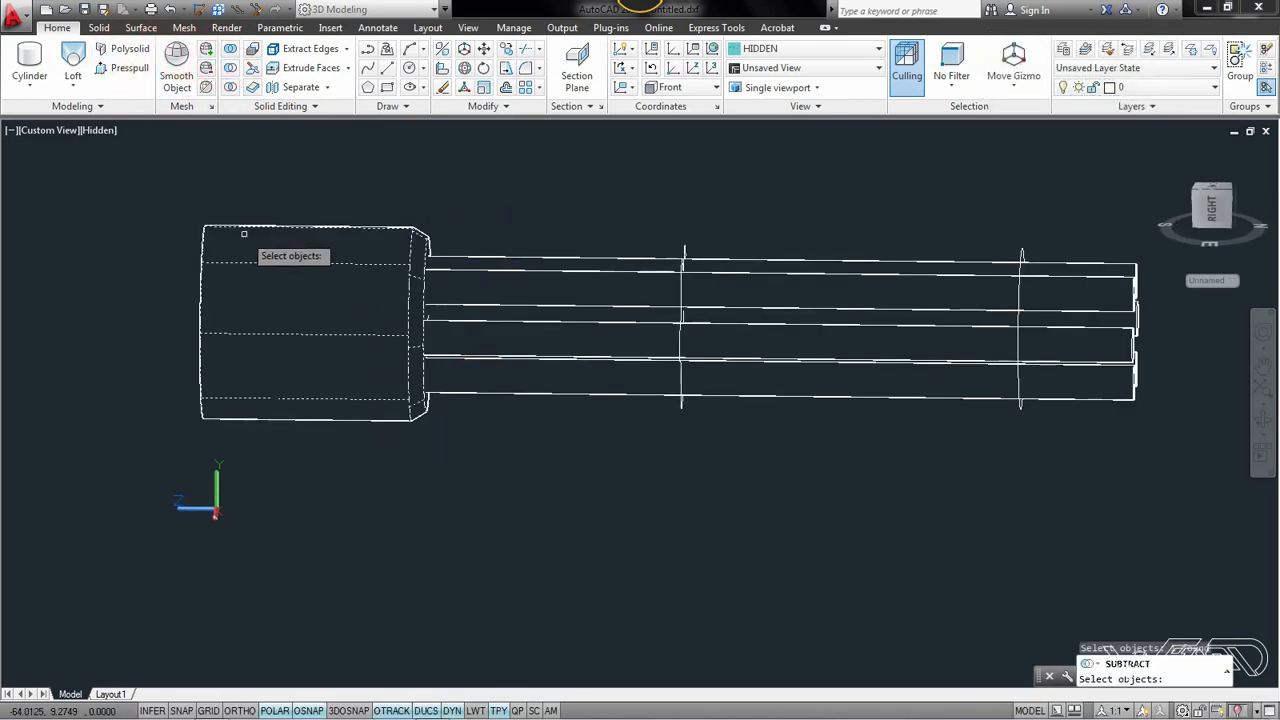
pyautogui.press('Return')
pyautogui.click(586, 474)
pyautogui.click(499, 217)
pyautogui.press('Return')
pyautogui.keyDown('shift'); pyautogui.moveTo(337, 509); pyautogui.dragTo(543, 500, button='middle'); pyautogui.keyUp('shift')
pyautogui.scroll(3, 386, 367)
pyautogui.click(366, 291)
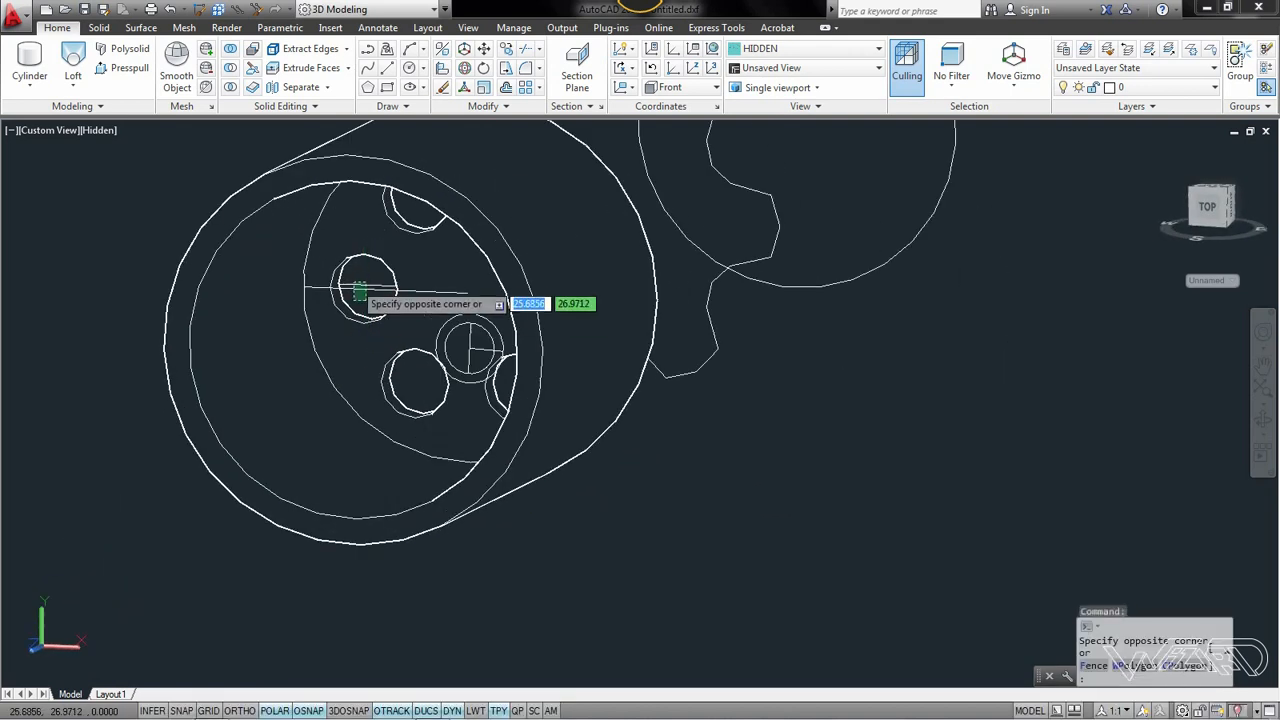
pyautogui.click(356, 282)
# Draw a solid cylinder from the small circles' centre, radius about 1.56 snapped to the outer small circle, extending about 72 units back to the far circle
pyautogui.keyDown('shift'); pyautogui.moveTo(464, 381); pyautogui.dragTo(396, 380, button='middle'); pyautogui.keyUp('shift')
pyautogui.click(29, 57)
pyautogui.scroll(4, 440, 310)
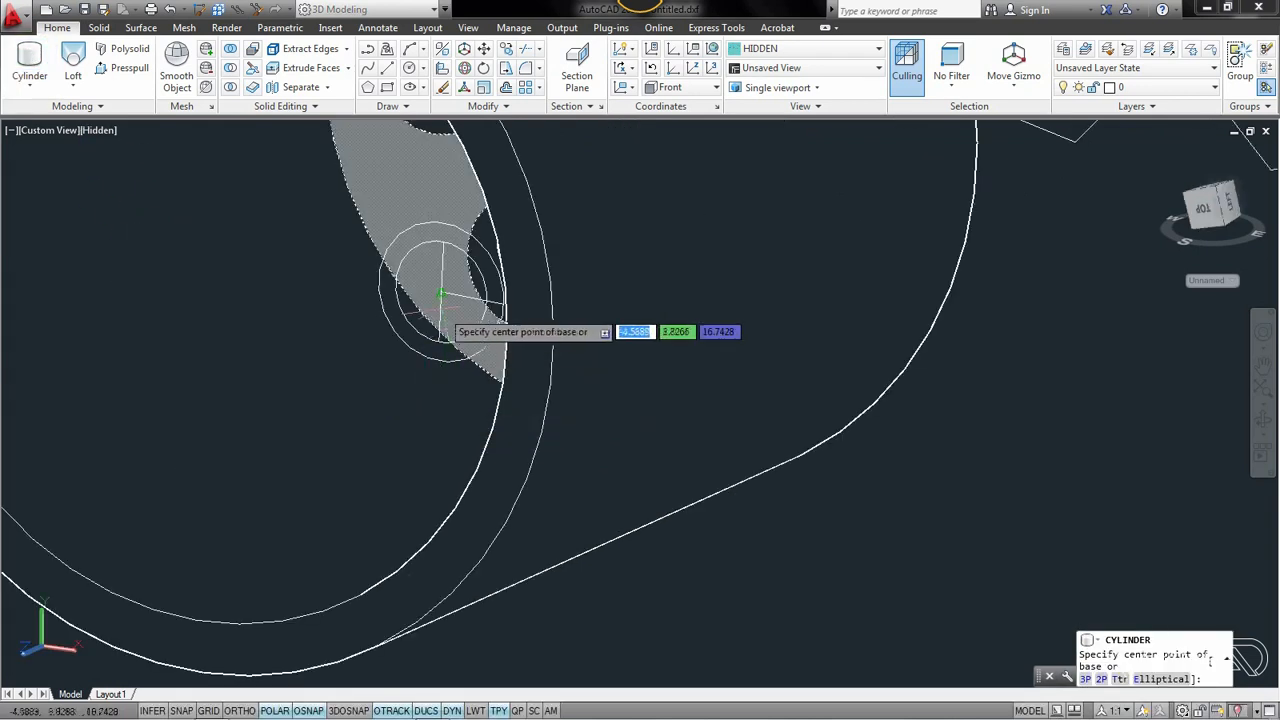
pyautogui.click(441, 293)
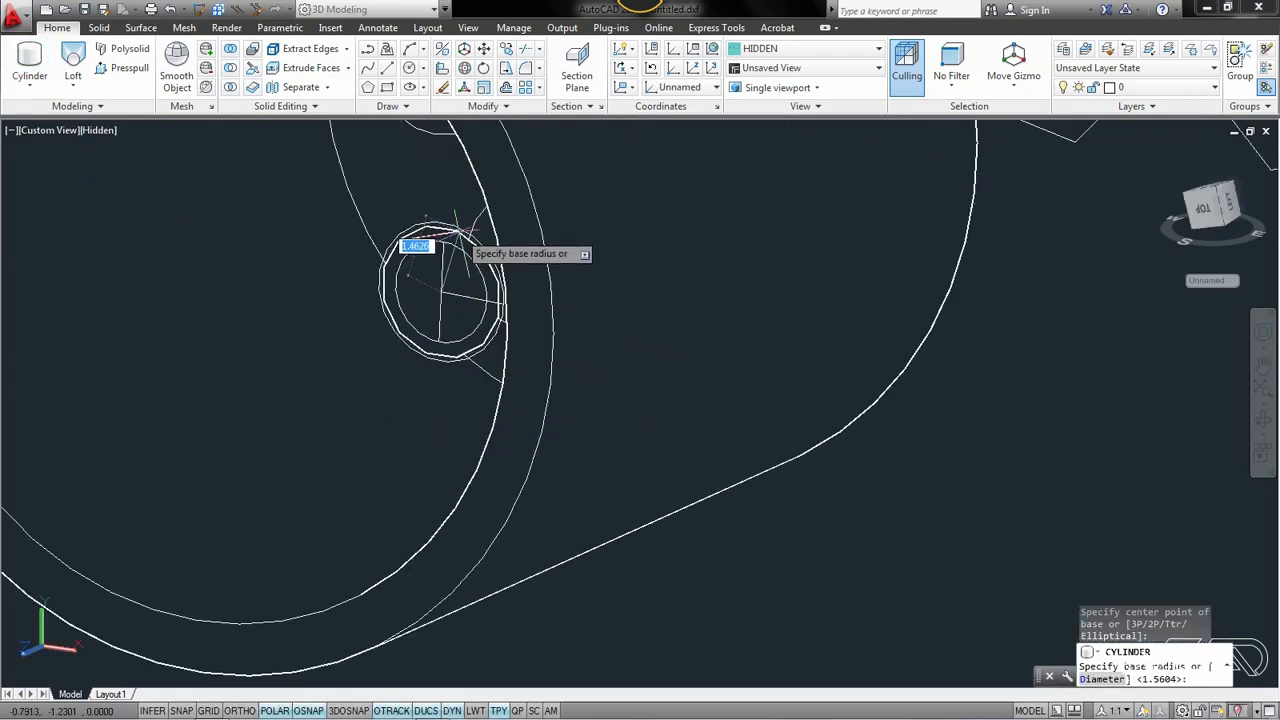
pyautogui.scroll(3, 450, 240)
pyautogui.keyDown('shift'); pyautogui.rightClick(437, 232); pyautogui.keyUp('shift')
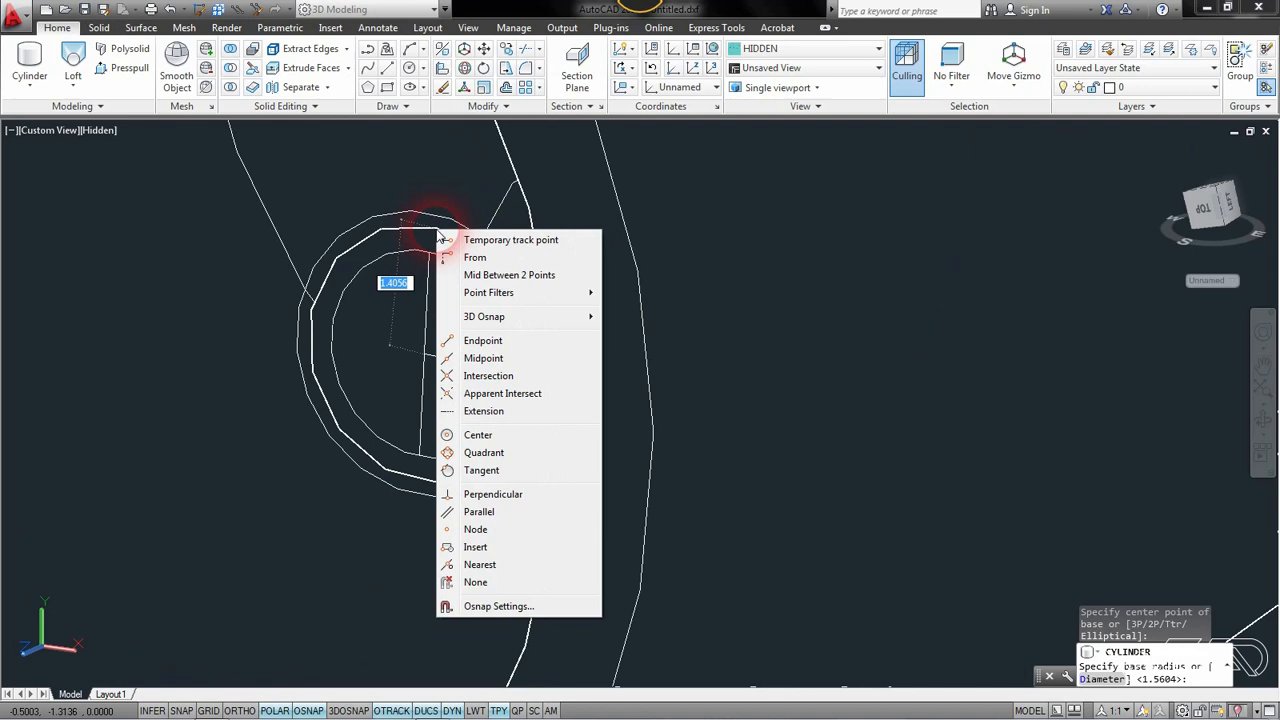
pyautogui.click(478, 341)
pyautogui.click(449, 209)
pyautogui.scroll(-3, 400, 395)
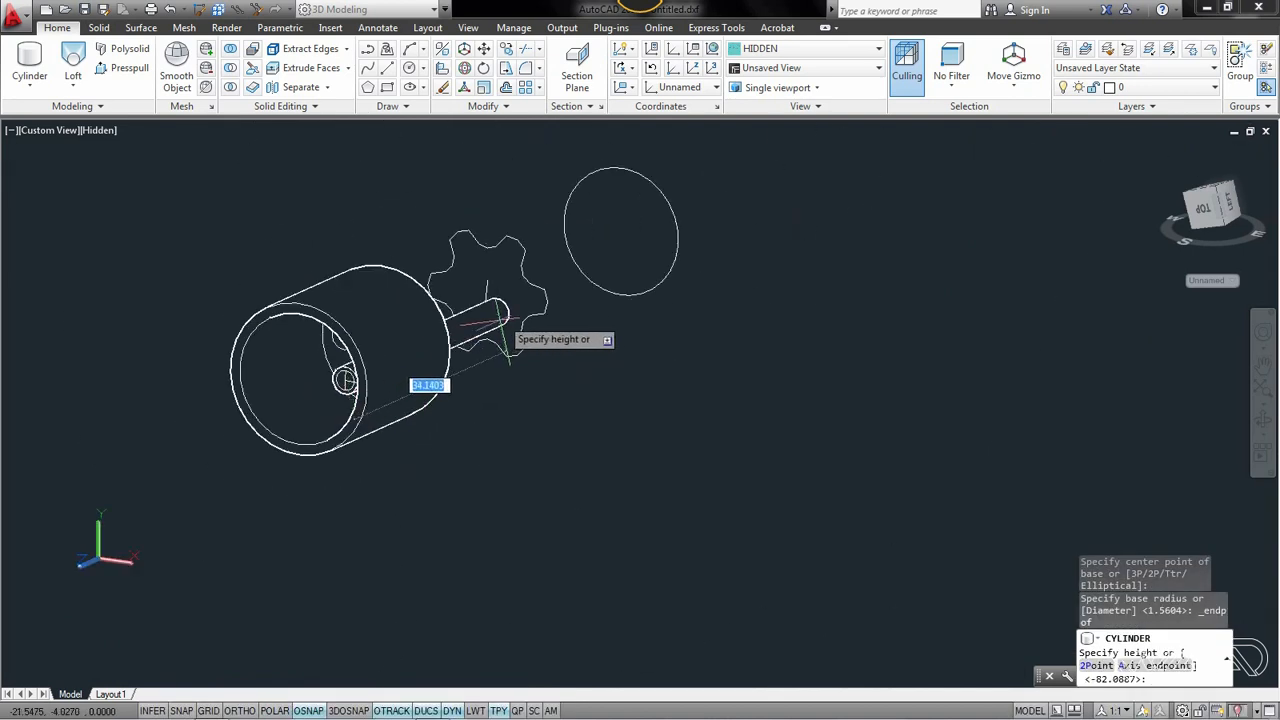
pyautogui.scroll(2, 560, 320)
pyautogui.scroll(-3, 870, 222)
pyautogui.keyDown('shift'); pyautogui.rightClick(865, 230); pyautogui.keyUp('shift')
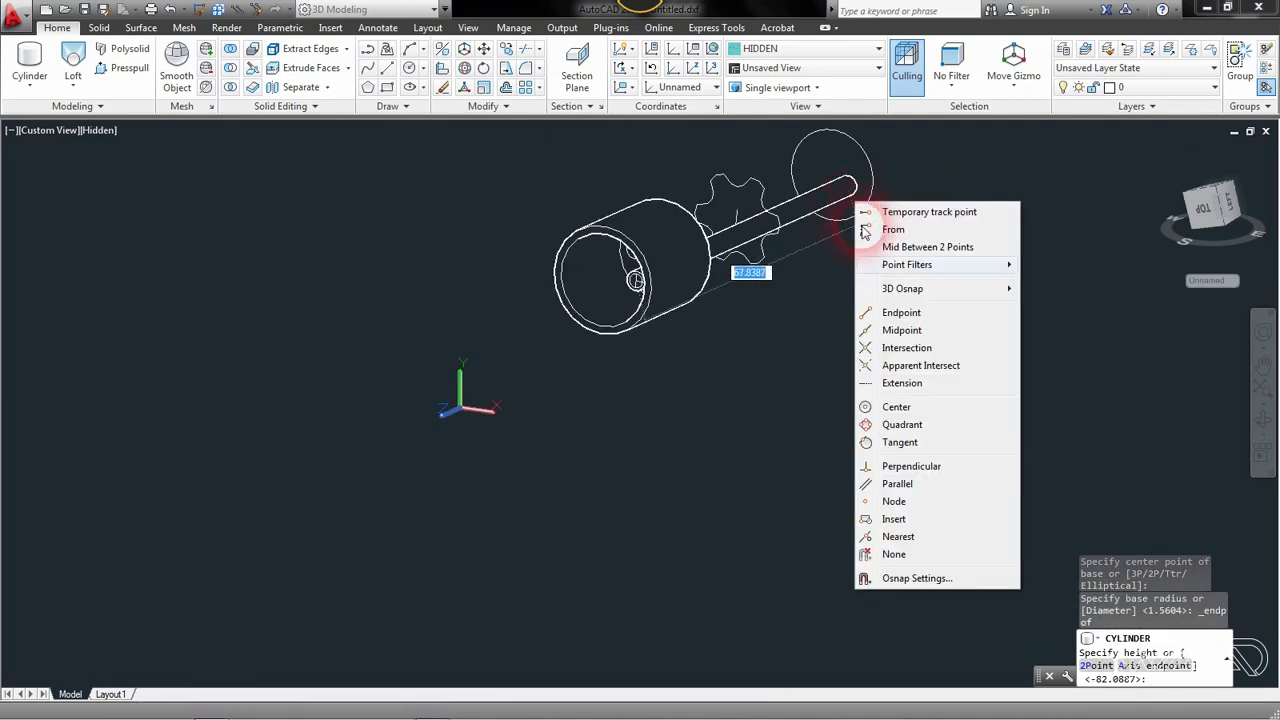
pyautogui.click(905, 314)
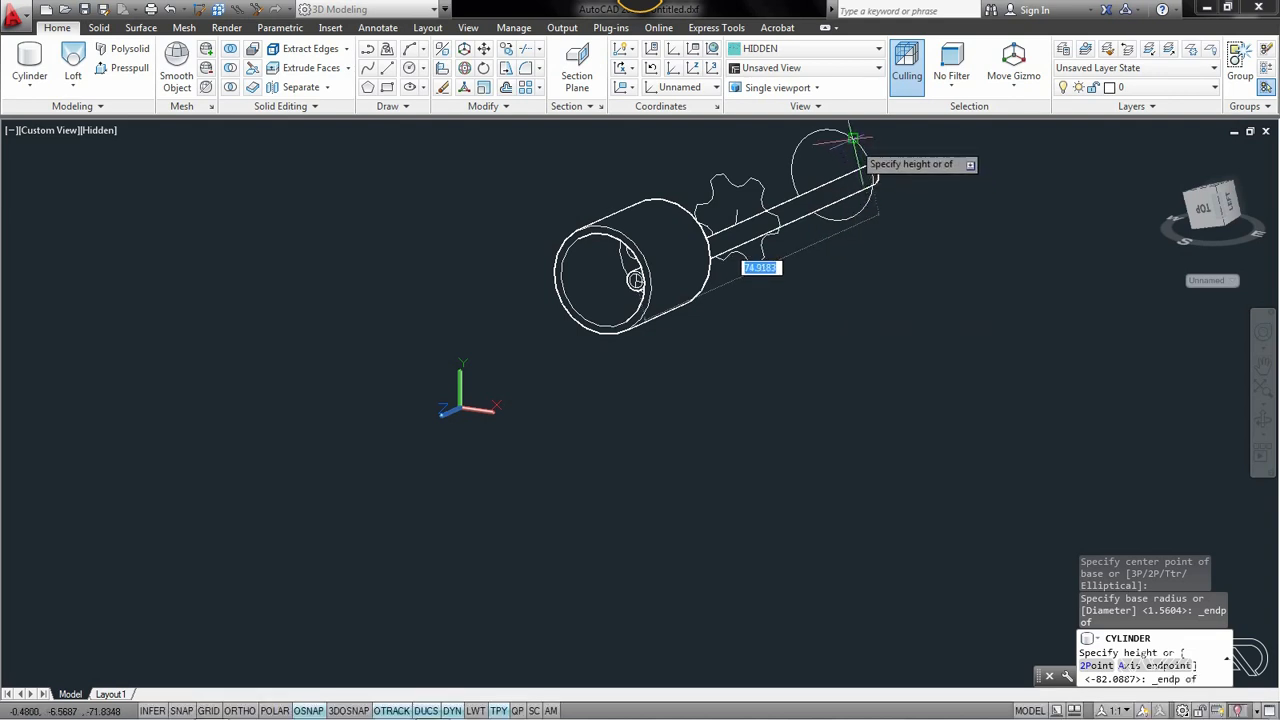
pyautogui.click(860, 145)
# Draw a concentric inner cylinder with its radius snapped to the inner small circle, about 1.1, extending about 108 units back past the outer cylinder
pyautogui.scroll(3, 603, 230)
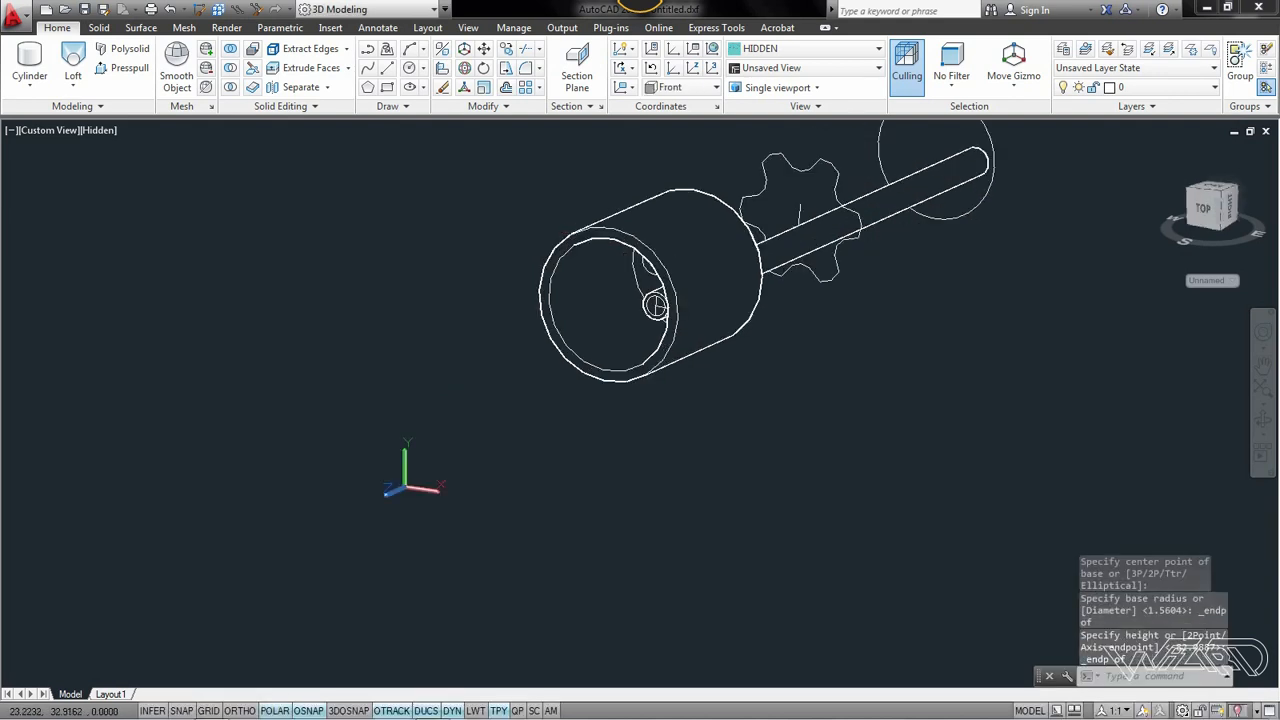
pyautogui.click(30, 68)
pyautogui.scroll(4, 686, 360)
pyautogui.click(672, 338)
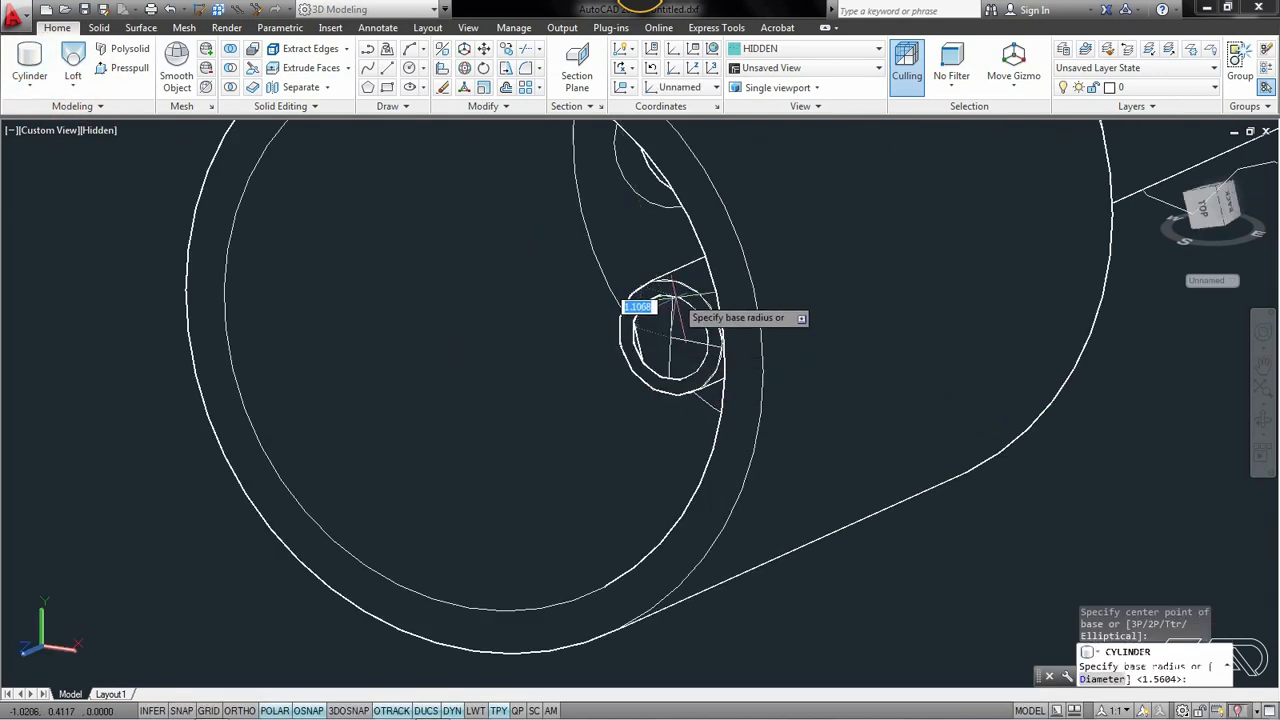
pyautogui.keyDown('shift'); pyautogui.rightClick(675, 298); pyautogui.keyUp('shift')
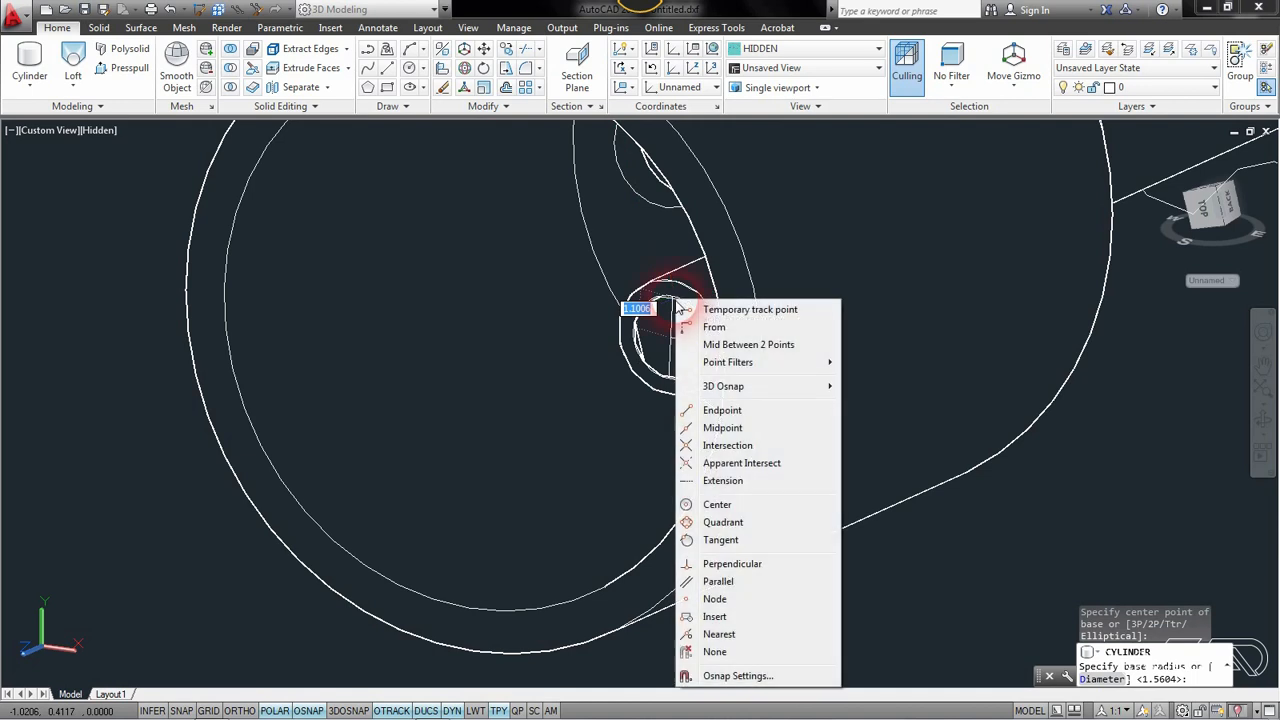
pyautogui.click(722, 411)
pyautogui.click(672, 297)
pyautogui.scroll(-6, 600, 360)
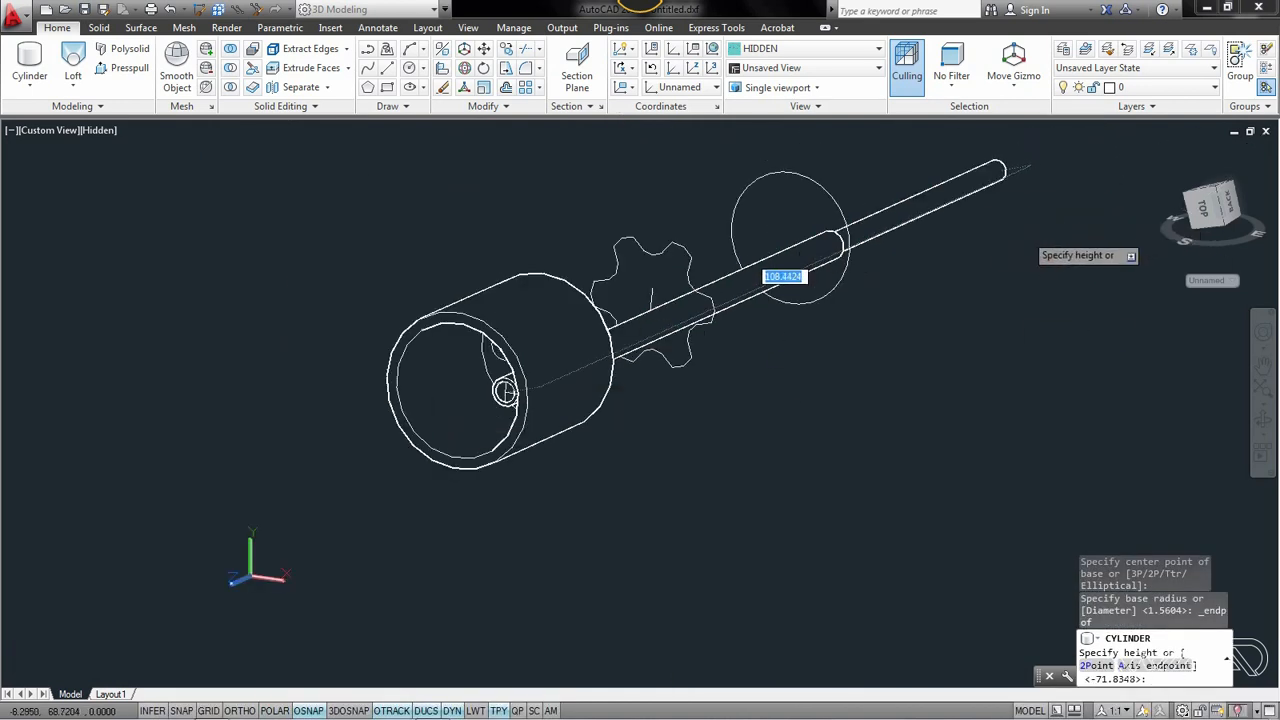
# Subtract the long inner cylinder from the outer cylinder to hollow out the barrel
pyautogui.click(227, 70)
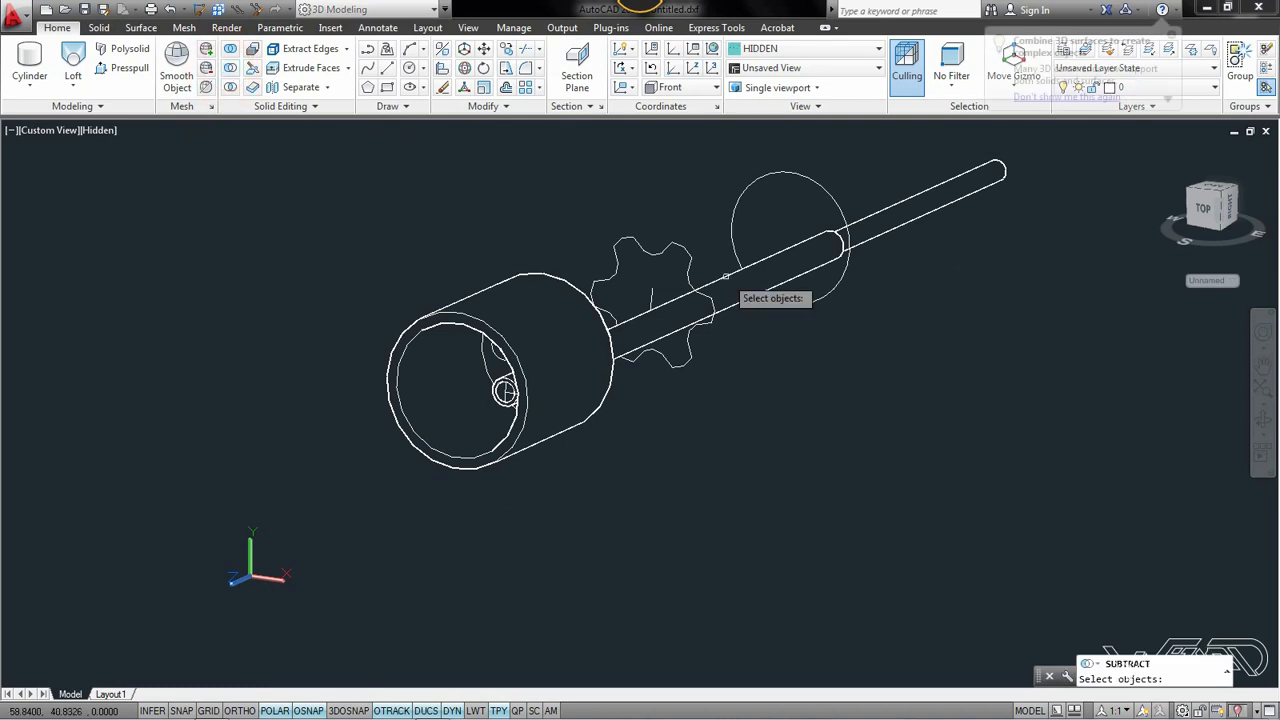
pyautogui.click(726, 277)
pyautogui.press('Return')
pyautogui.click(900, 223)
pyautogui.press('Return')
# Erase the crossing construction lines at the centre of the barrel's open end
pyautogui.scroll(8, 600, 400)
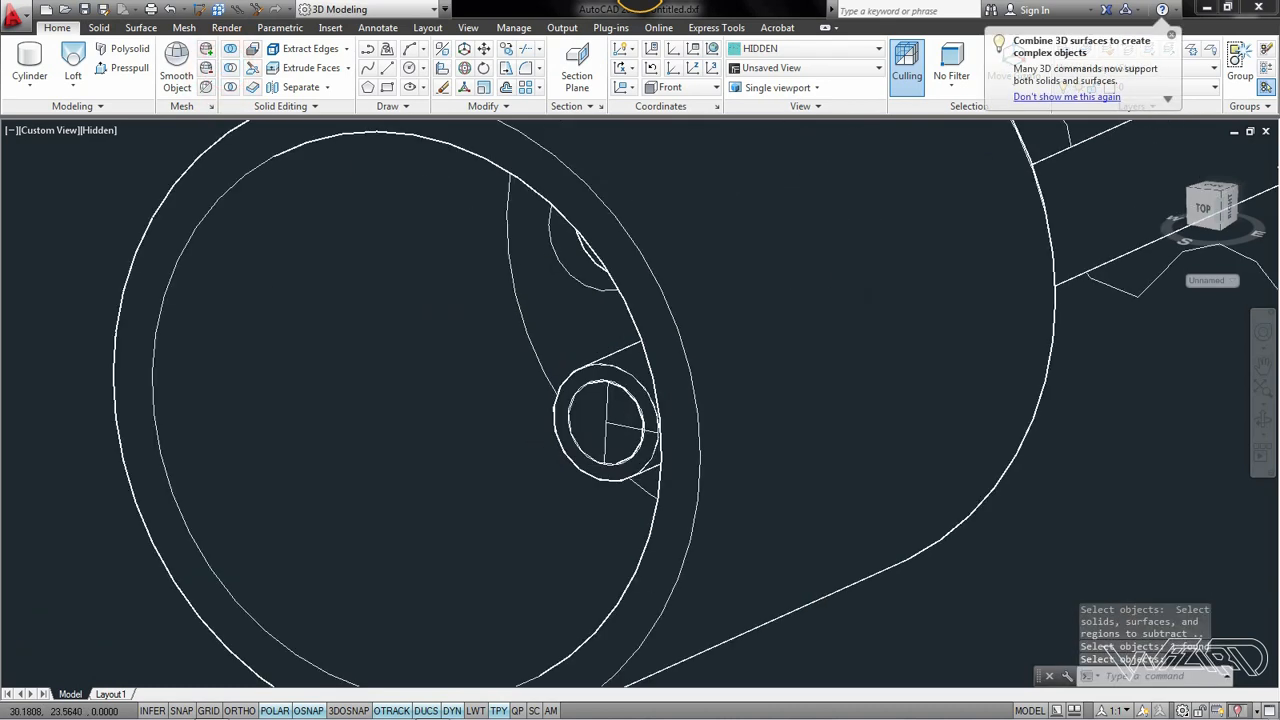
pyautogui.click(629, 412)
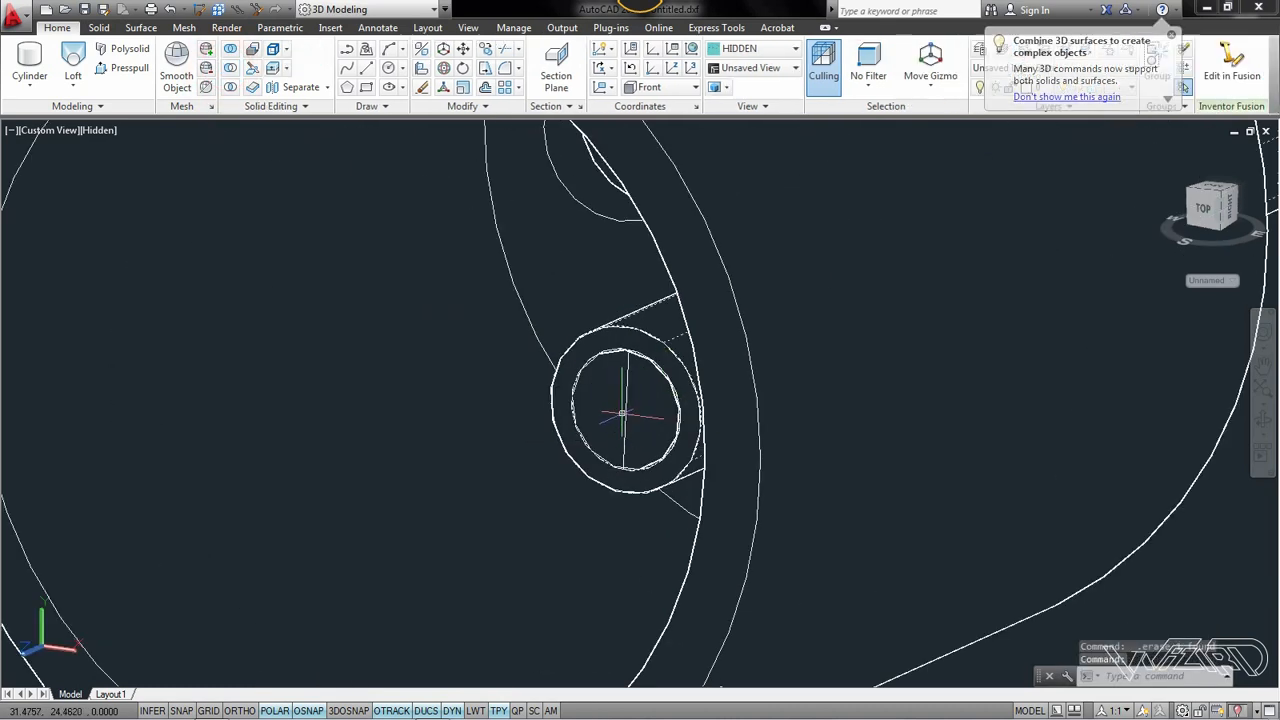
pyautogui.press('Escape')
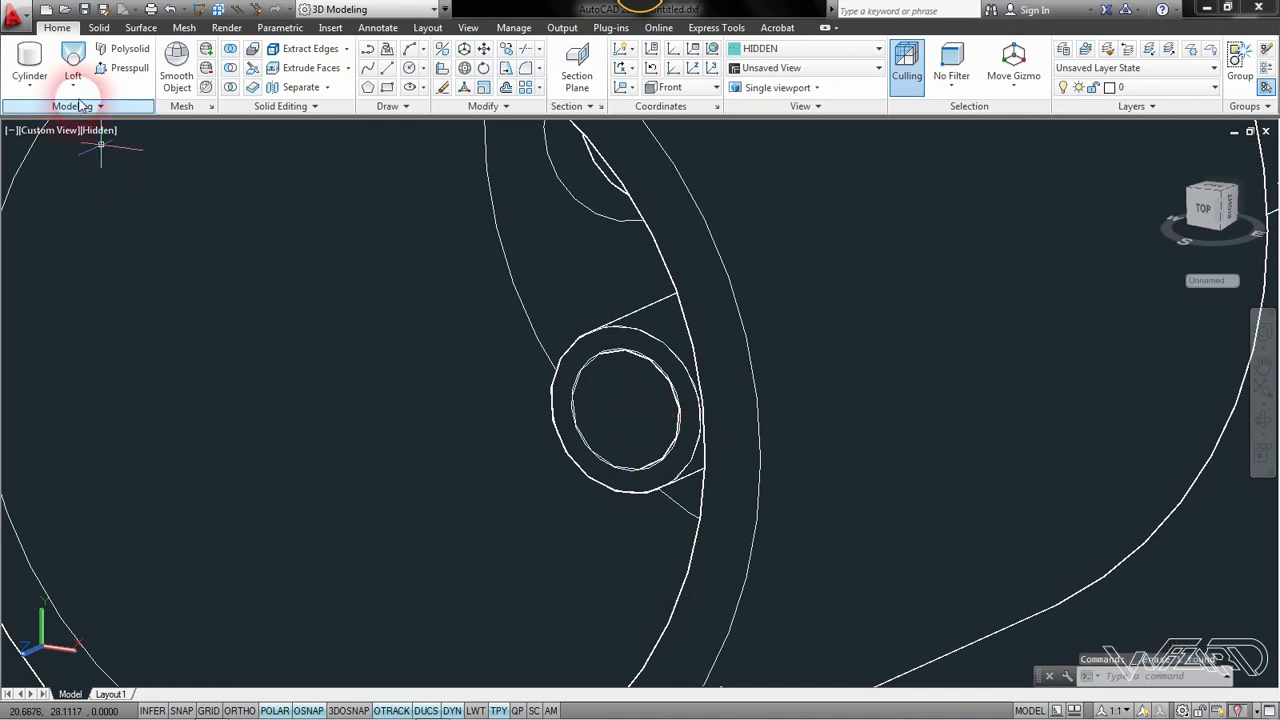
# Switch the viewport's visual style to Shades of Gray
pyautogui.click(101, 131)
pyautogui.click(171, 280)
pyautogui.scroll(-8, 590, 470)
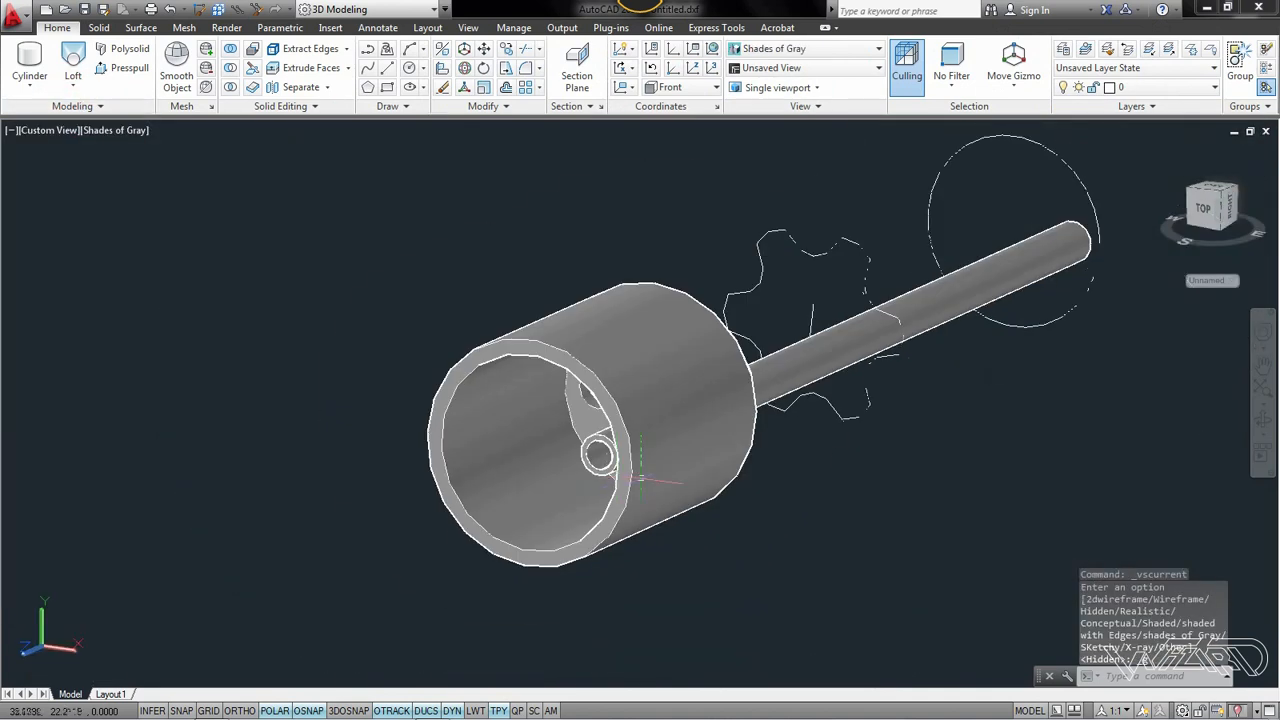
# Create a 3D polar array of the hollow barrel with 6 rotated items over 360 degrees about the large tube's central axis
pyautogui.keyDown('shift'); pyautogui.moveTo(820, 511); pyautogui.dragTo(718, 395, button='middle'); pyautogui.keyUp('shift')
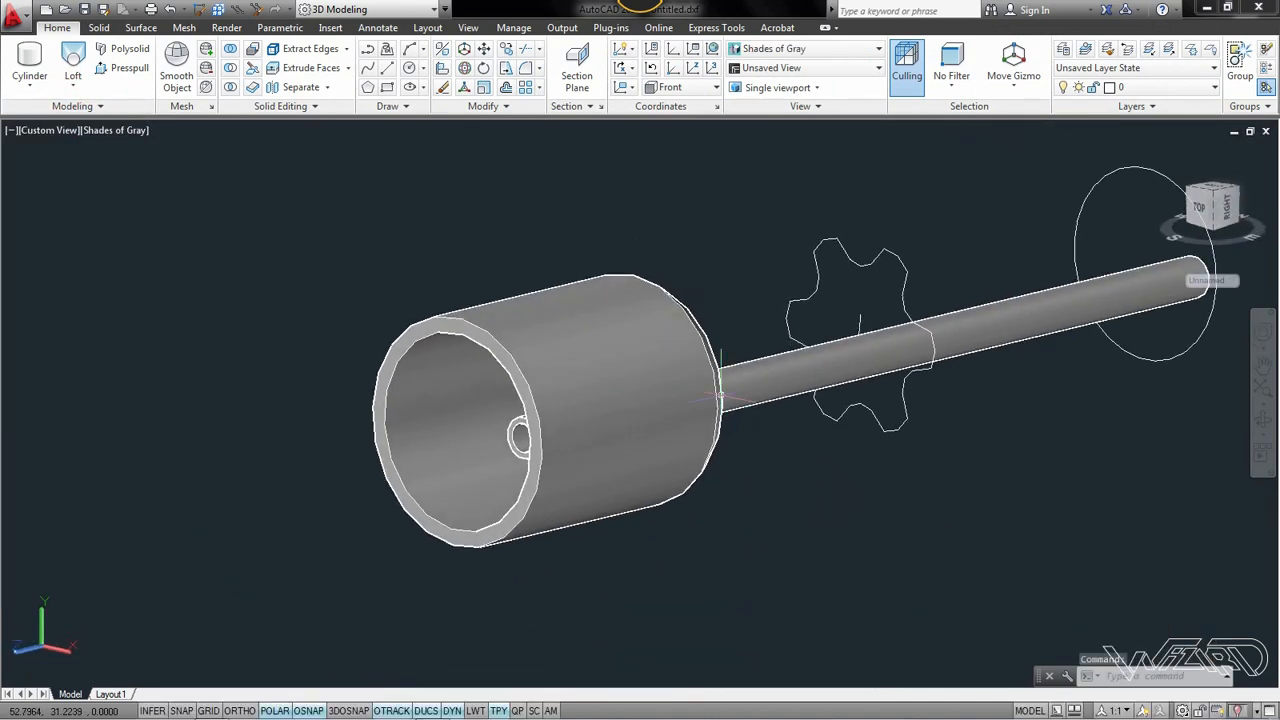
pyautogui.click(769, 382)
pyautogui.rightClick(769, 382)
pyautogui.click(803, 438)
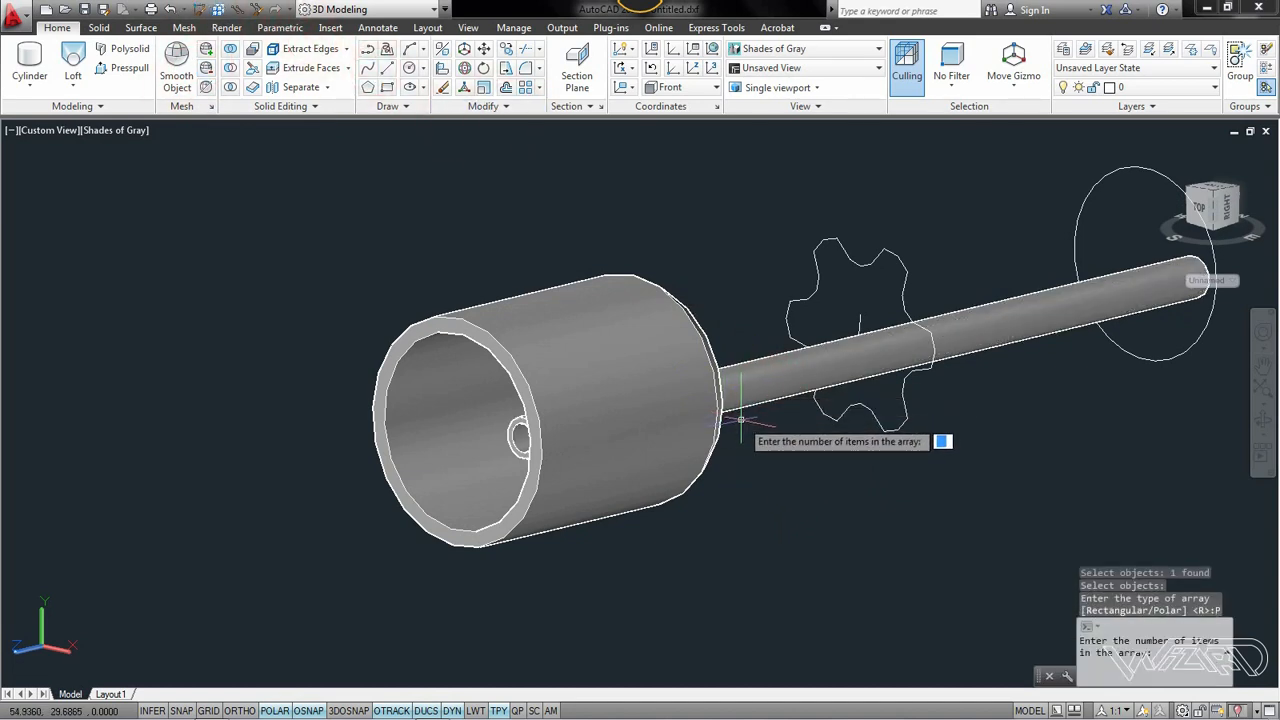
pyautogui.write('6')
pyautogui.press('Return')
pyautogui.press('Return')
pyautogui.press('Return')
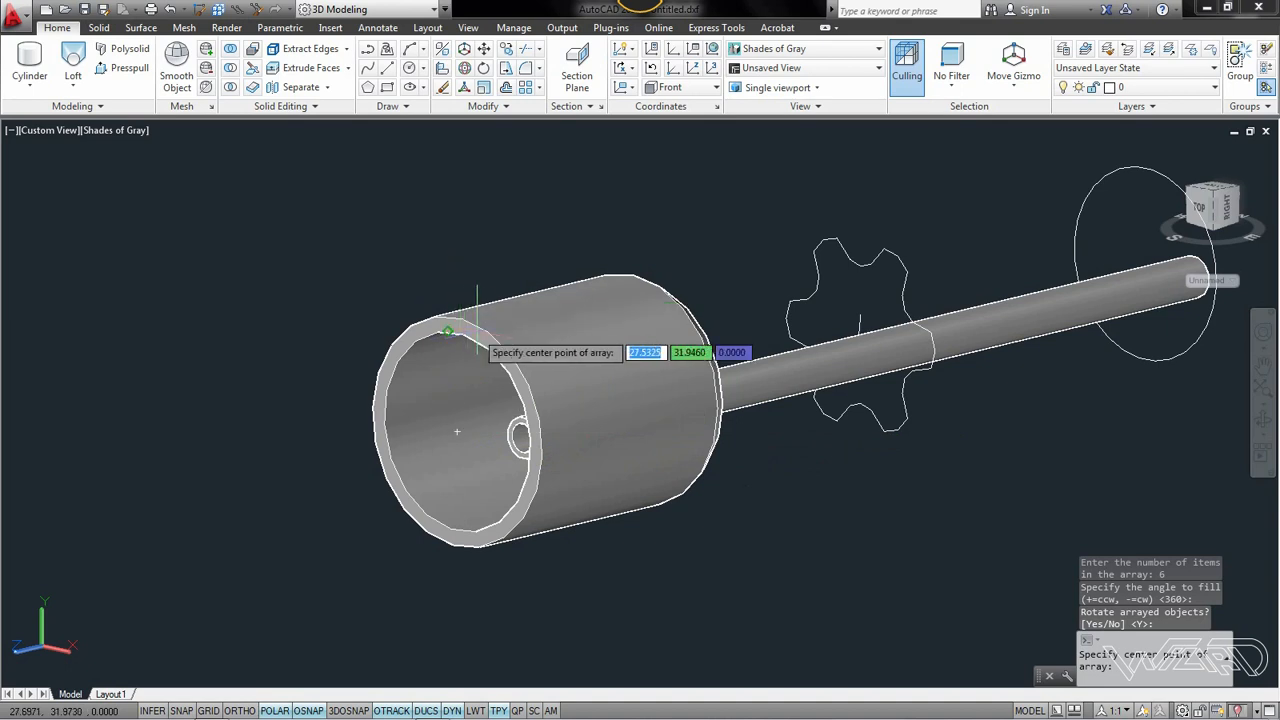
pyautogui.click(457, 430)
pyautogui.click(265, 476)
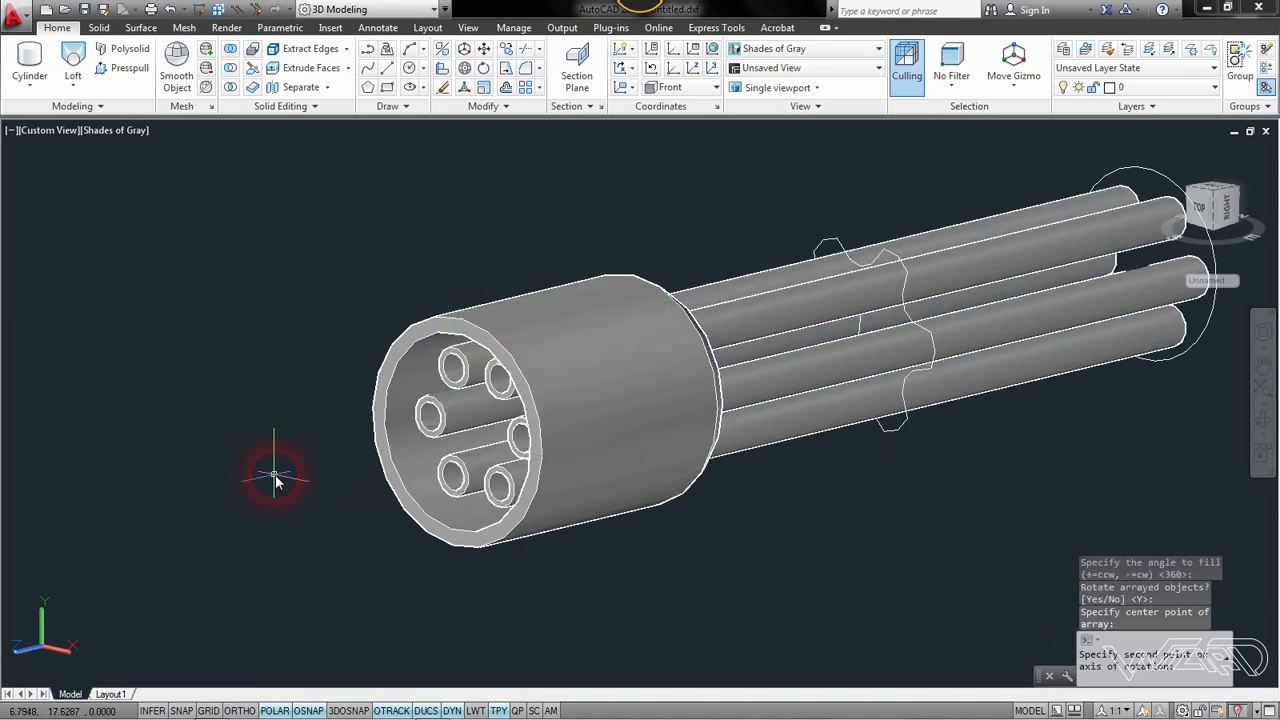
pyautogui.scroll(-3, 277, 443)
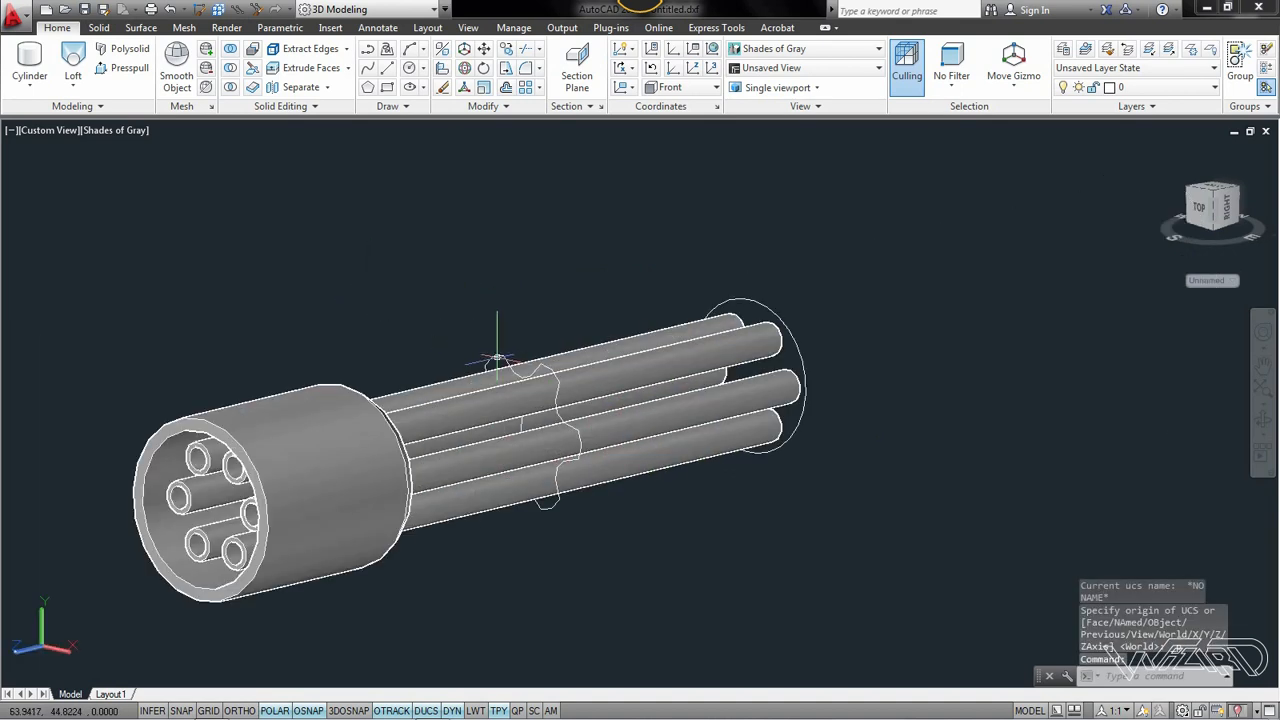
pyautogui.click(68, 86)
pyautogui.click(98, 114)
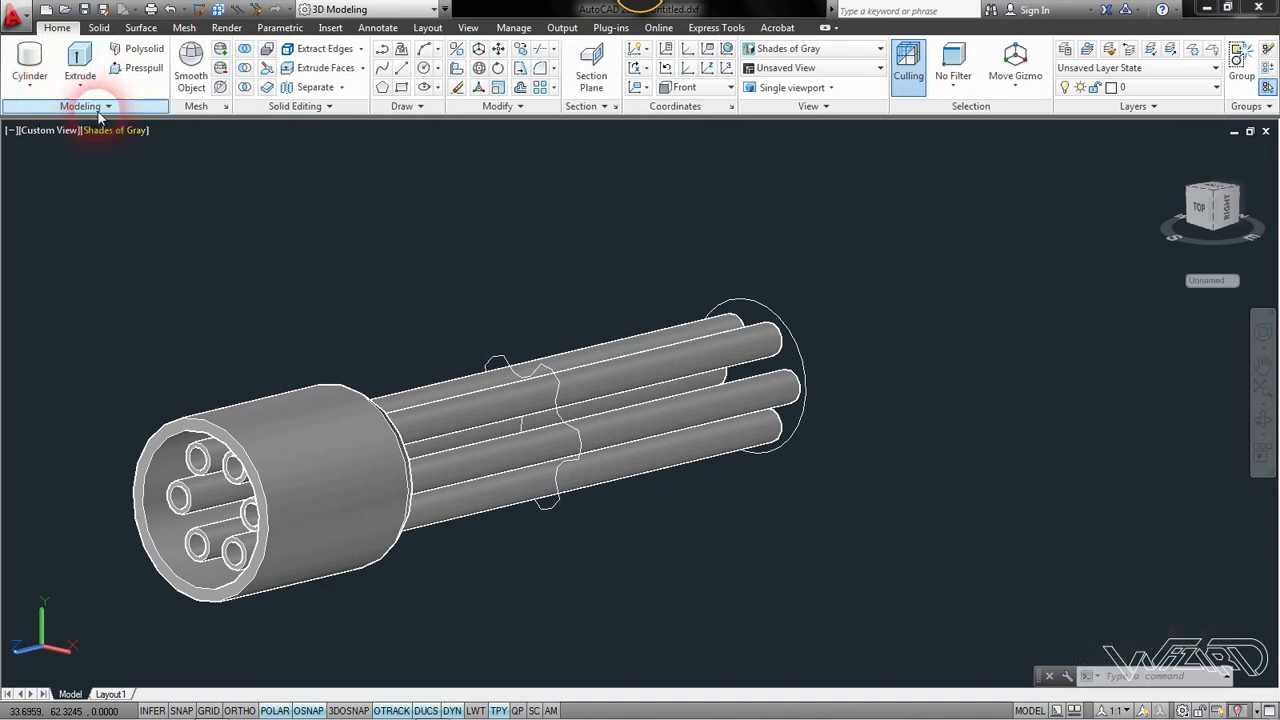
pyautogui.click(499, 356)
pyautogui.press('Return')
pyautogui.scroll(3, 555, 325)
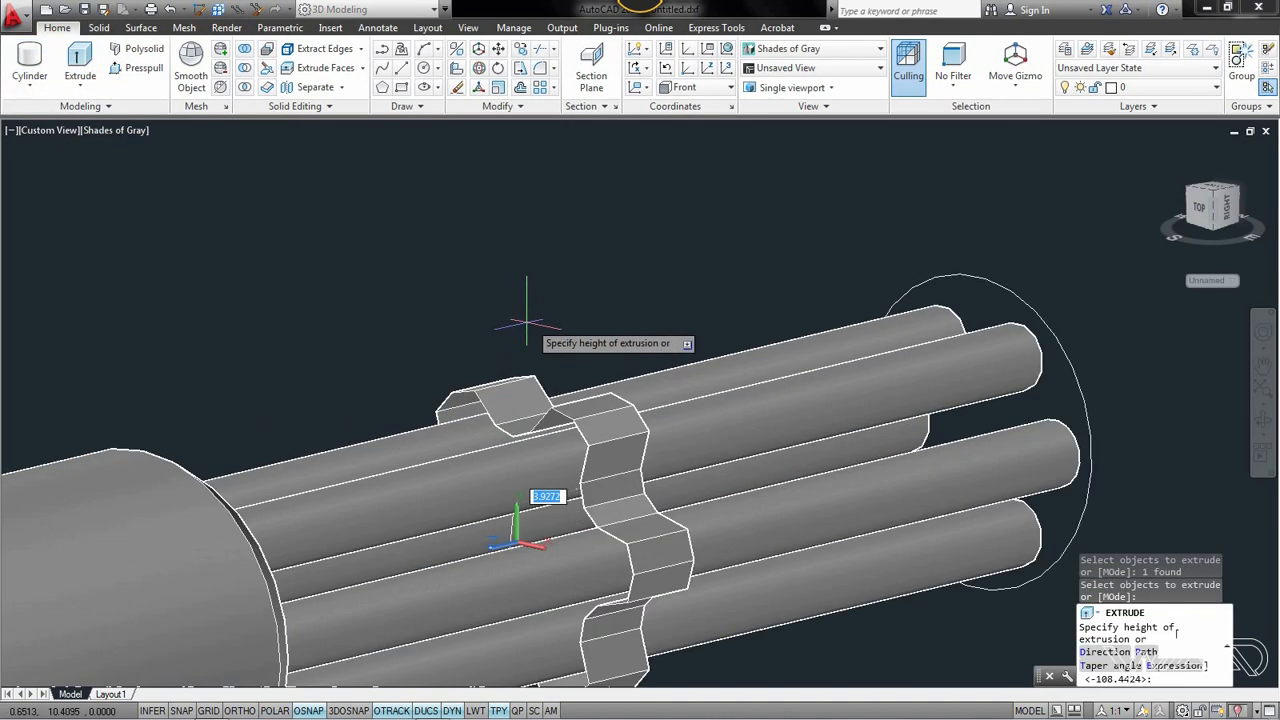
pyautogui.keyDown('shift'); pyautogui.moveTo(576, 352); pyautogui.dragTo(505, 340, button='middle'); pyautogui.keyUp('shift')
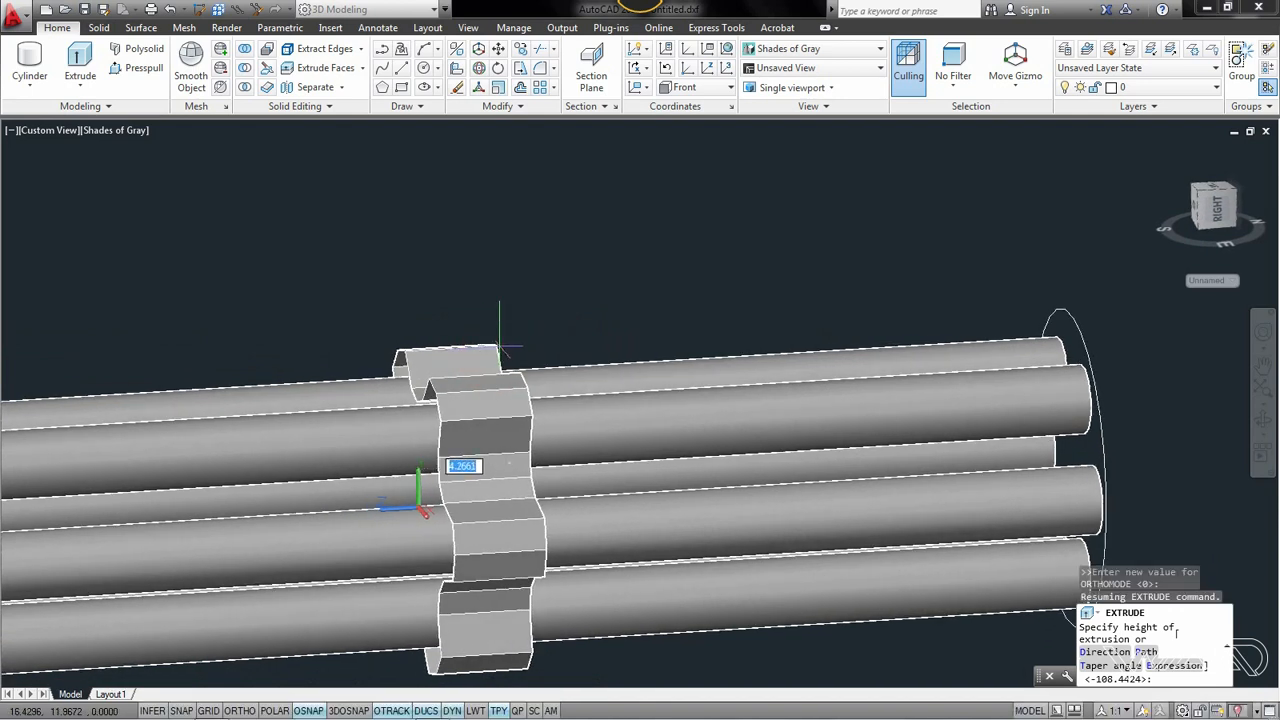
pyautogui.press('Escape')
pyautogui.scroll(-2, 695, 340)
pyautogui.keyDown('shift'); pyautogui.moveTo(610, 388); pyautogui.dragTo(680, 415, button='middle'); pyautogui.keyUp('shift')
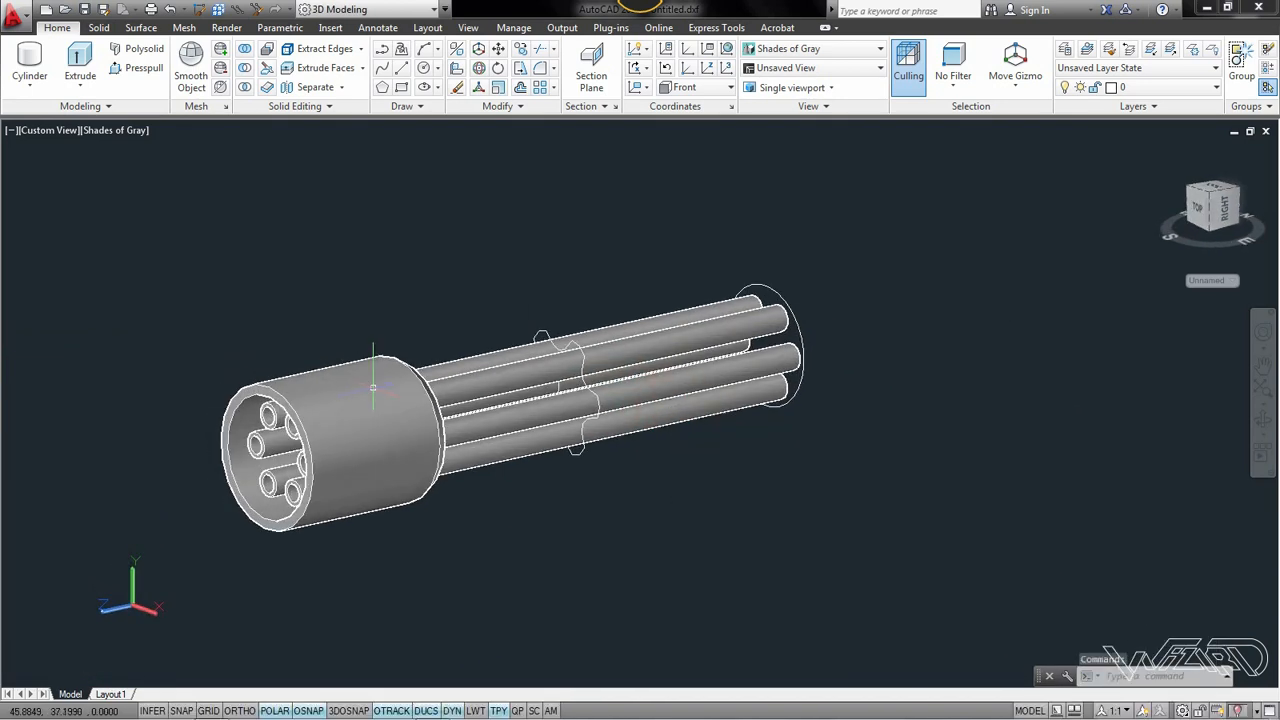
pyautogui.keyDown('shift'); pyautogui.moveTo(556, 408); pyautogui.dragTo(480, 366, button='middle'); pyautogui.keyUp('shift')
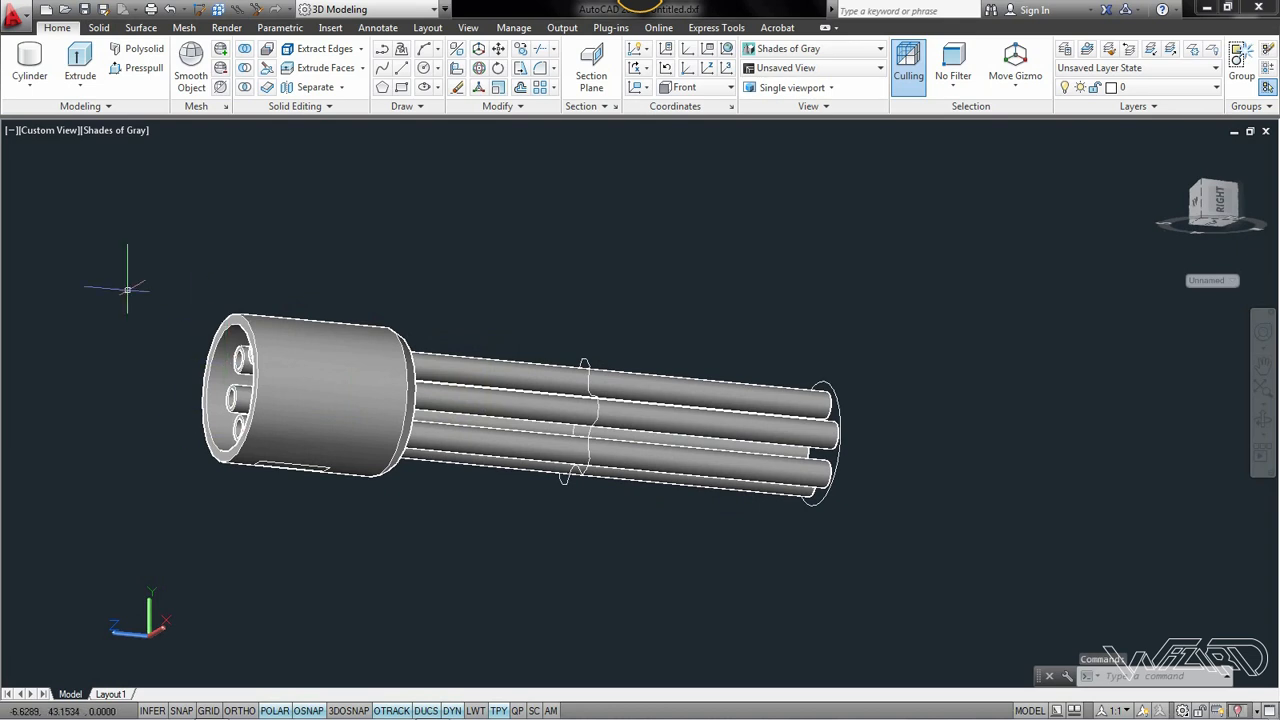
pyautogui.click(80, 66)
pyautogui.scroll(4, 295, 460)
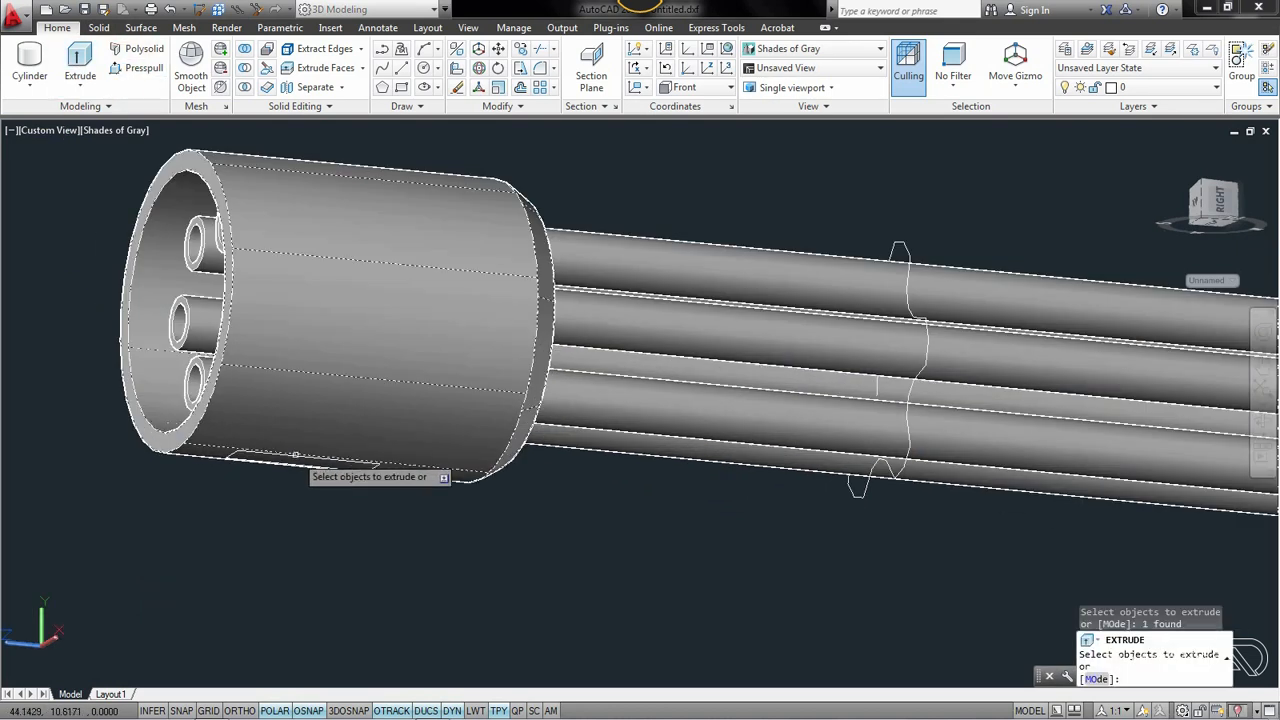
pyautogui.press('Escape')
# Extrude the narrow rectangle beneath the large tube upward into a block, and move the block down so it protrudes below the tube
pyautogui.click(80, 60)
pyautogui.scroll(3, 386, 505)
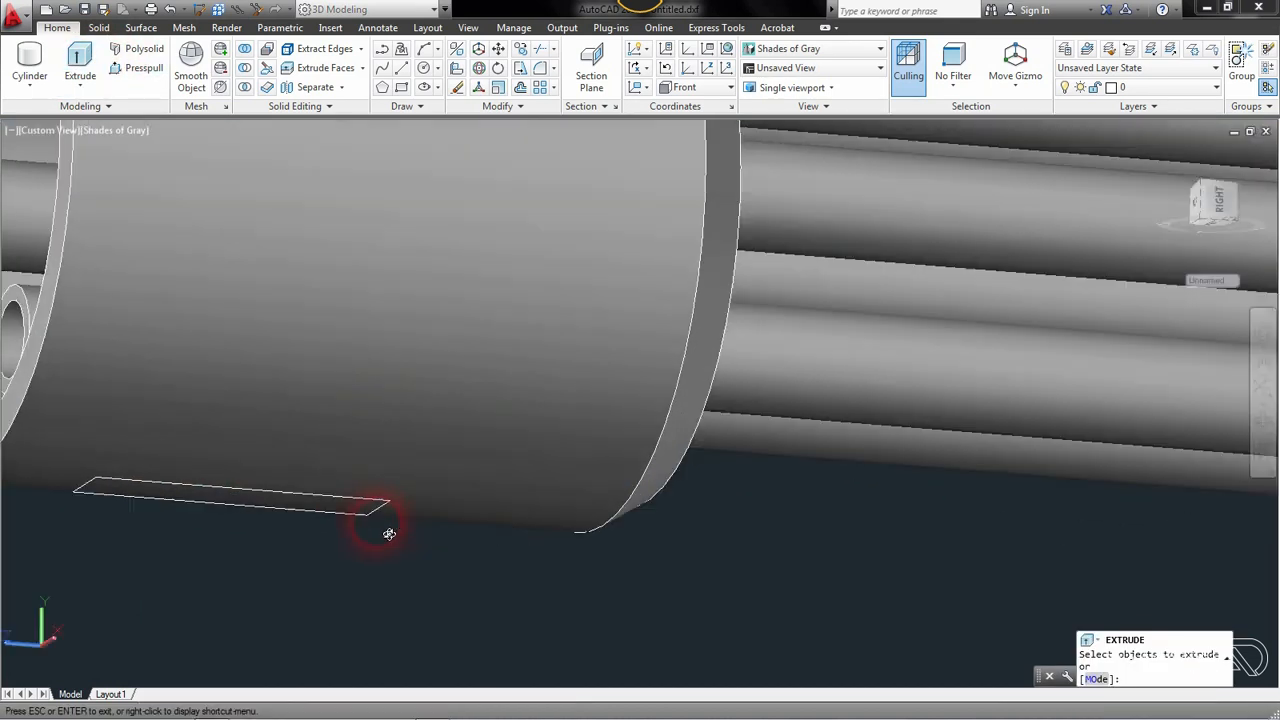
pyautogui.click(382, 500)
pyautogui.press('Return')
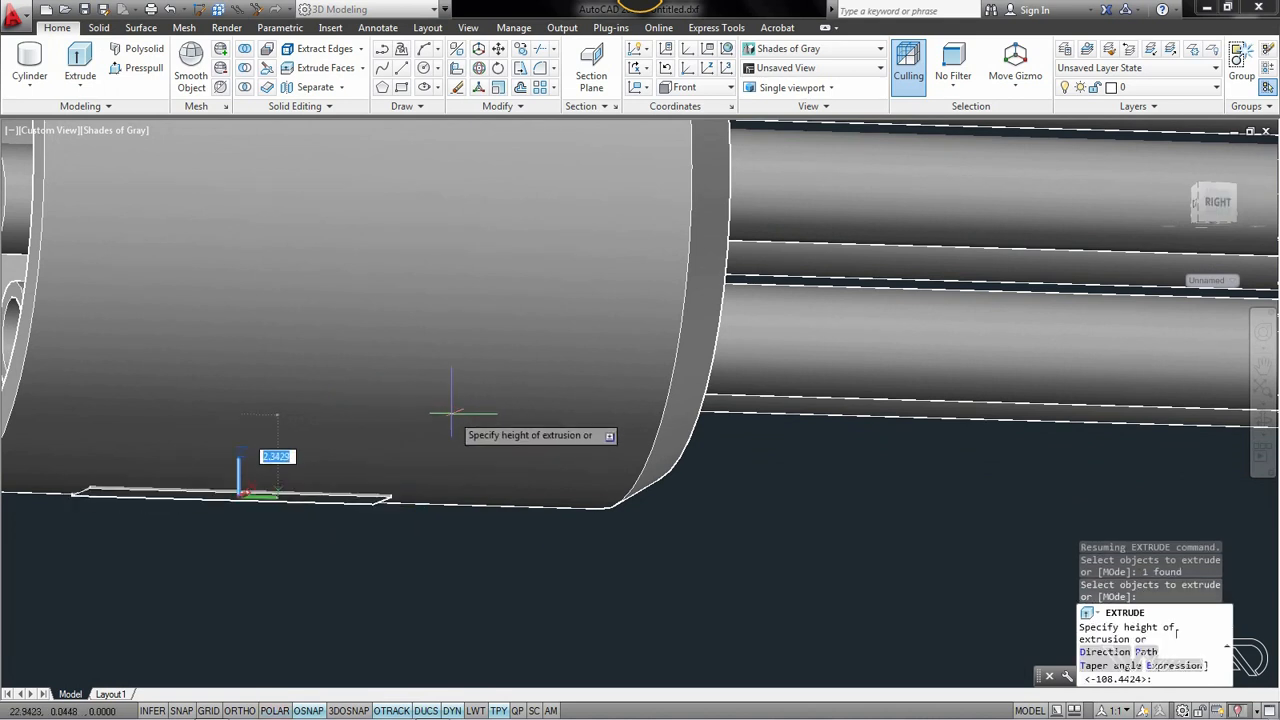
pyautogui.keyDown('shift'); pyautogui.moveTo(455, 412); pyautogui.dragTo(479, 475, button='middle'); pyautogui.keyUp('shift')
pyautogui.scroll(-4, 479, 475)
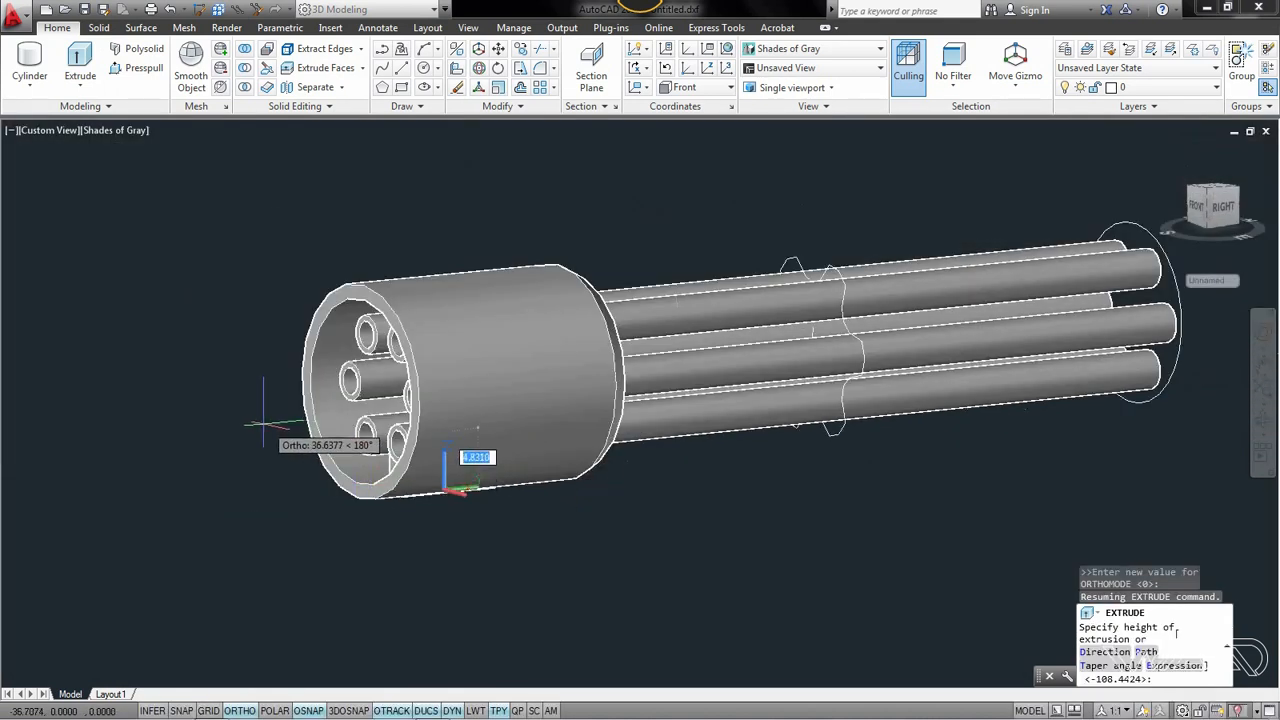
pyautogui.click(226, 402)
pyautogui.scroll(3, 418, 440)
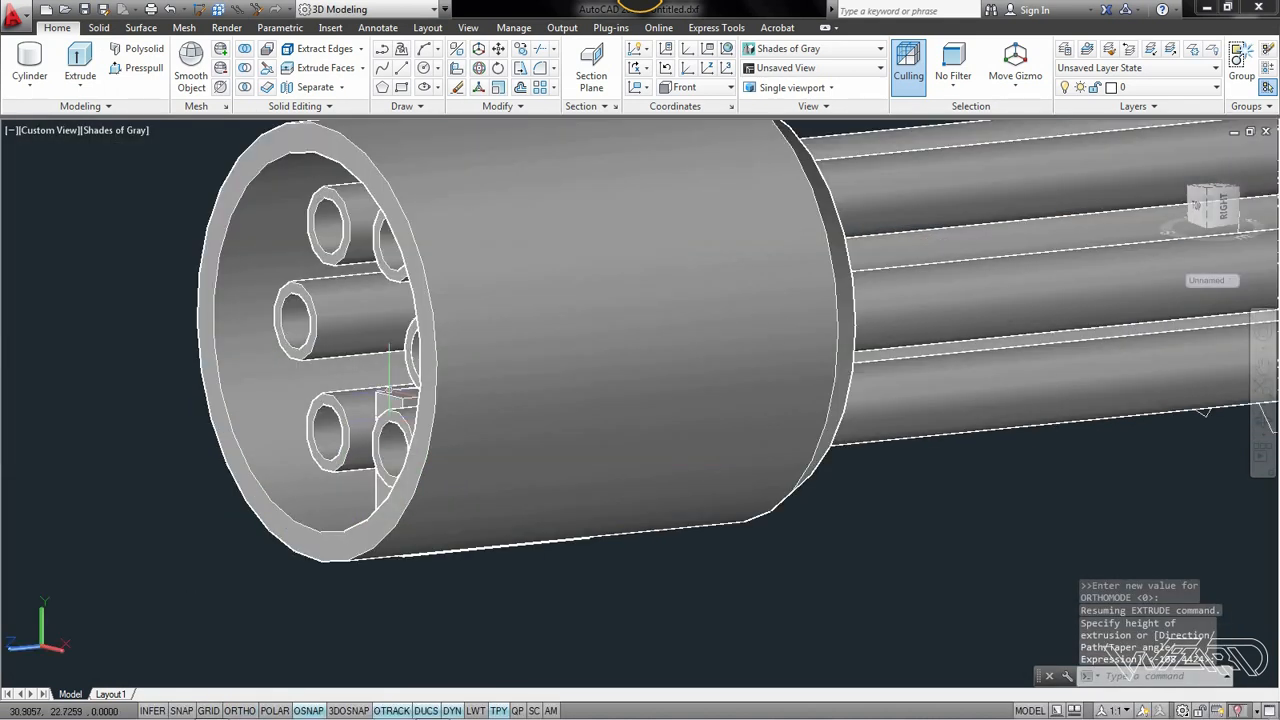
pyautogui.click(483, 400)
pyautogui.press('Escape')
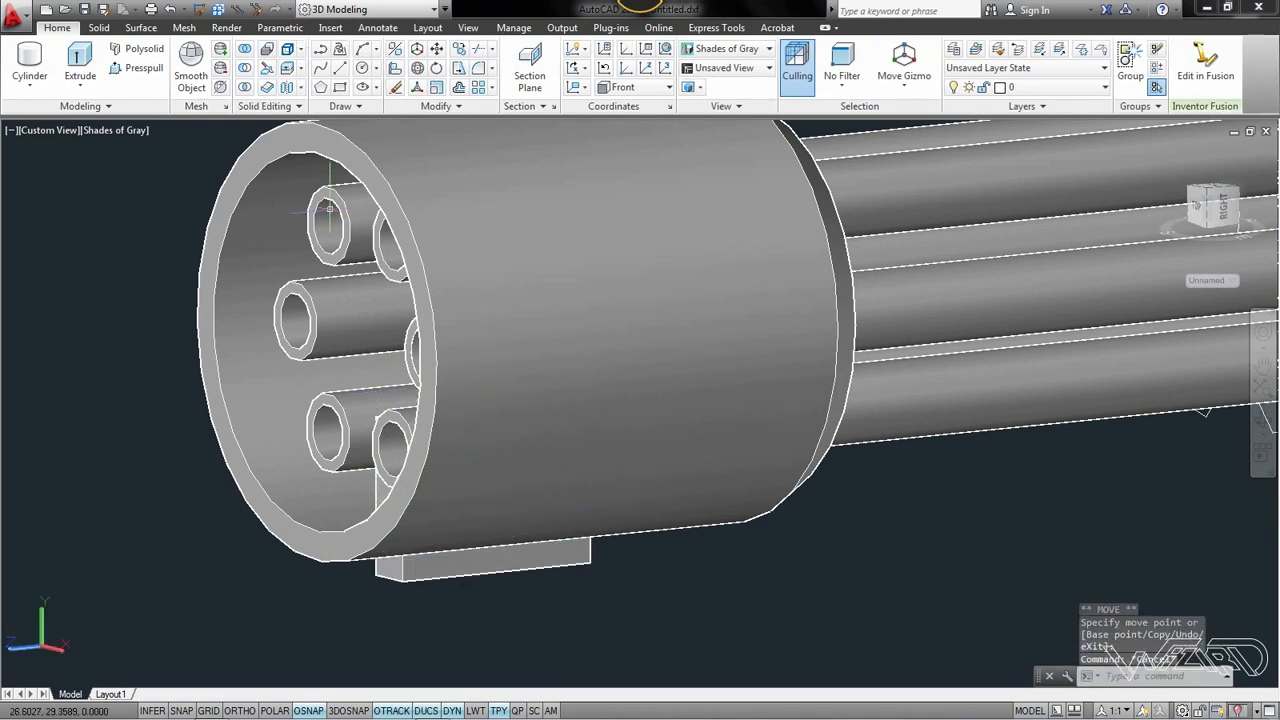
# Try to create a 3D polar array of the block with 8 rotated items over 360 degrees about the large tube's axis
pyautogui.click(514, 553)
pyautogui.press('Return')
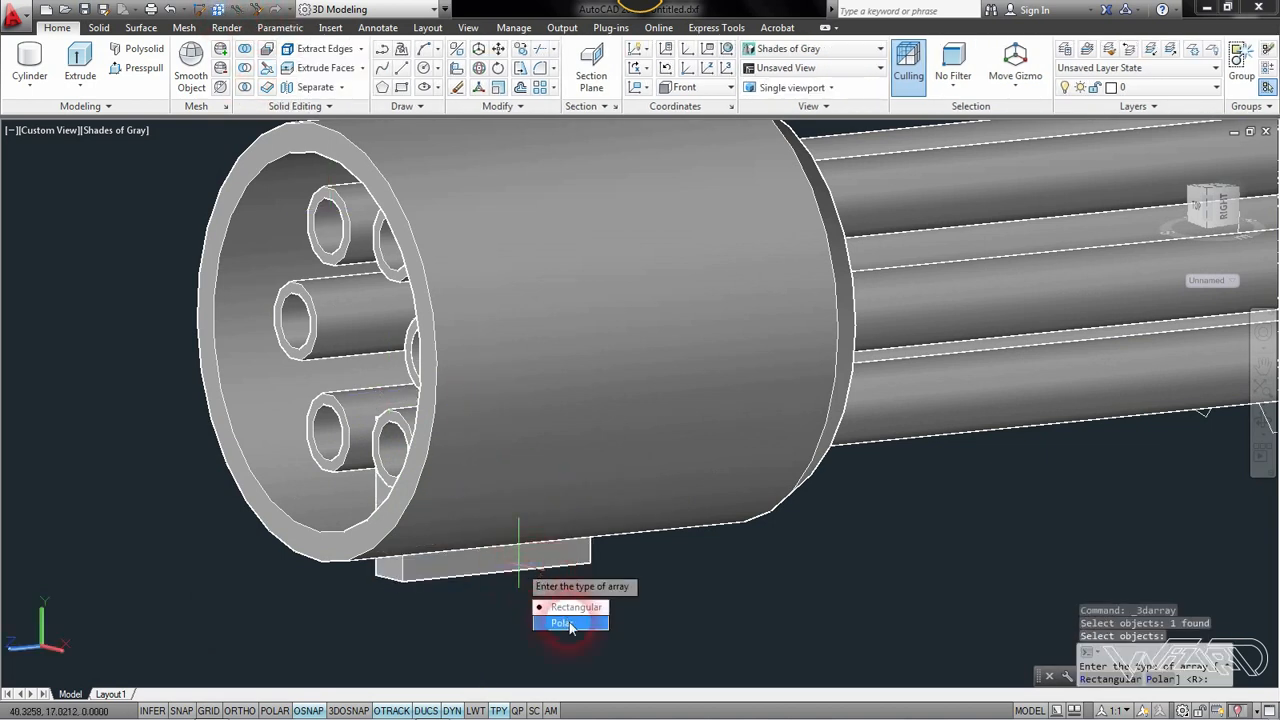
pyautogui.click(552, 617)
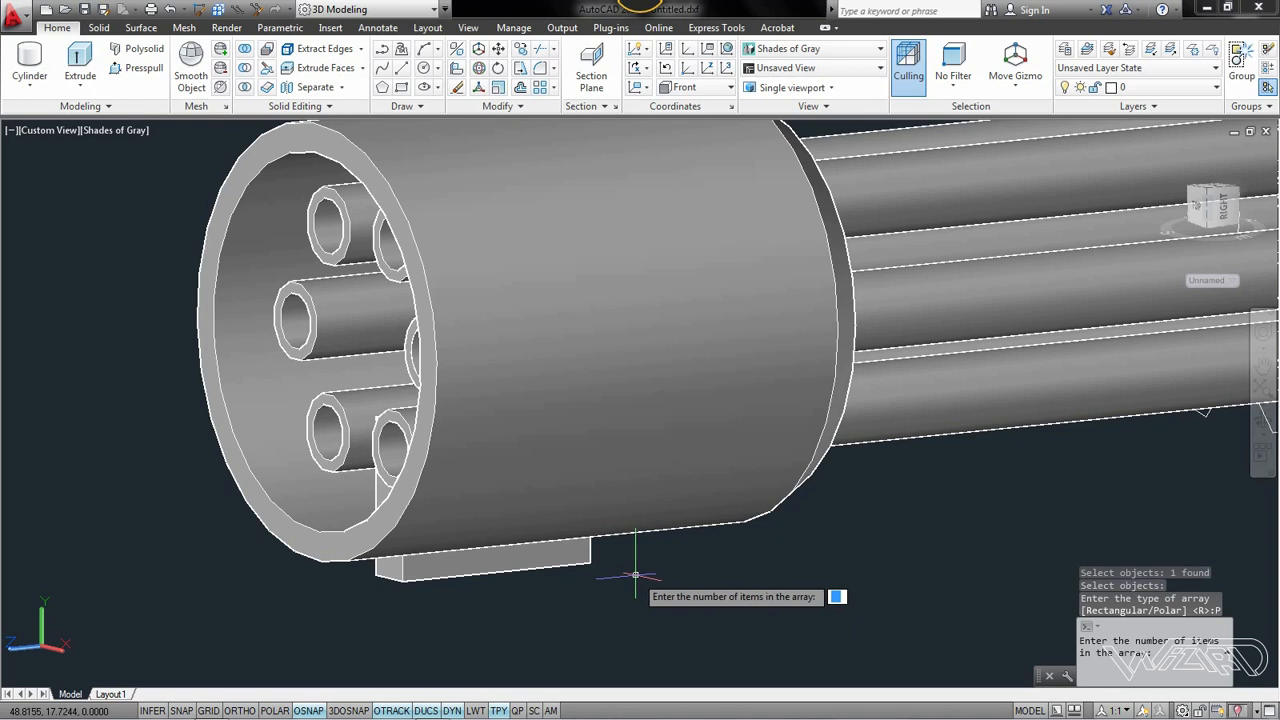
pyautogui.write('8')
pyautogui.press('Return')
pyautogui.press('Return')
pyautogui.press('Return')
pyautogui.press('Return')
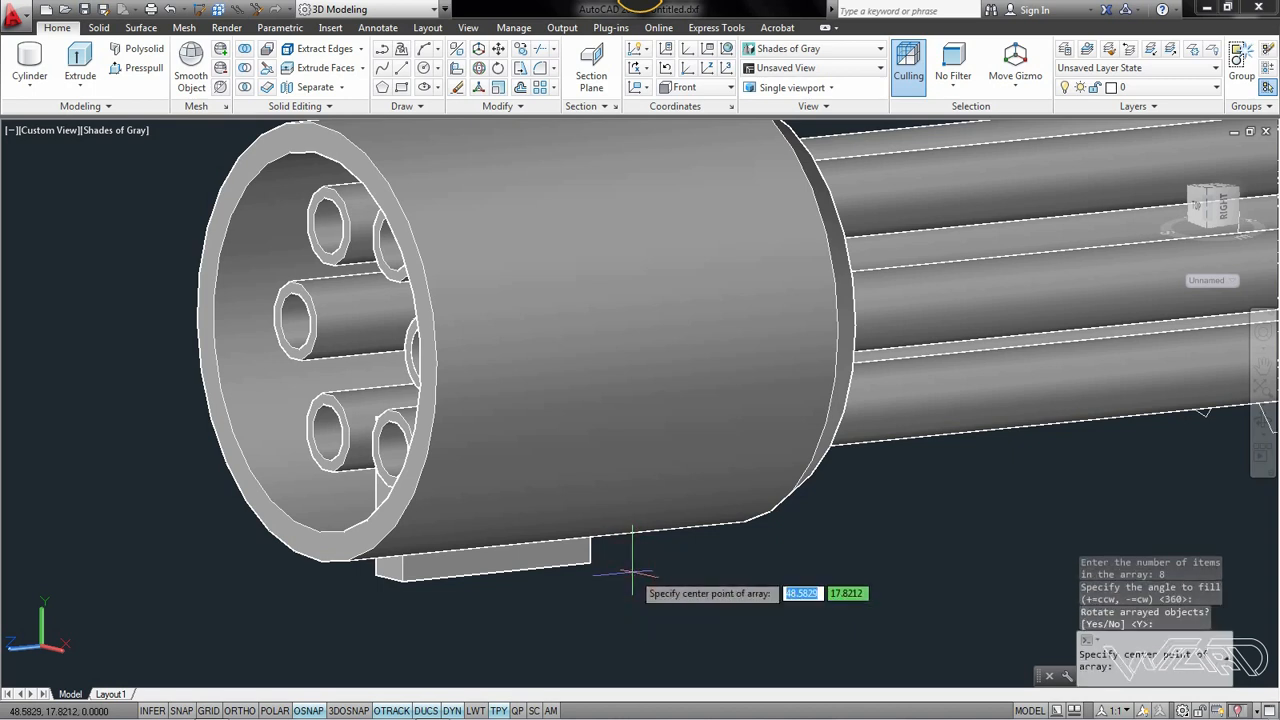
pyautogui.scroll(-3, 317, 285)
pyautogui.scroll(3, 330, 305)
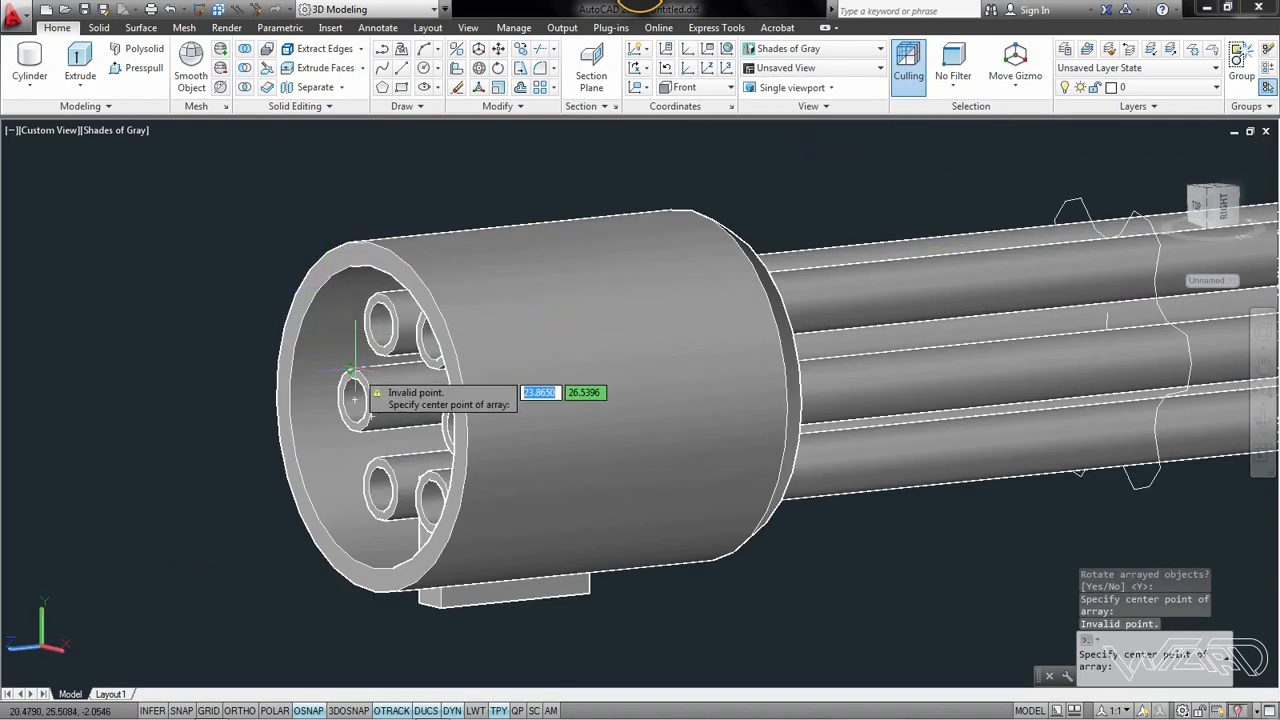
pyautogui.click(362, 403)
pyautogui.scroll(-2, 174, 455)
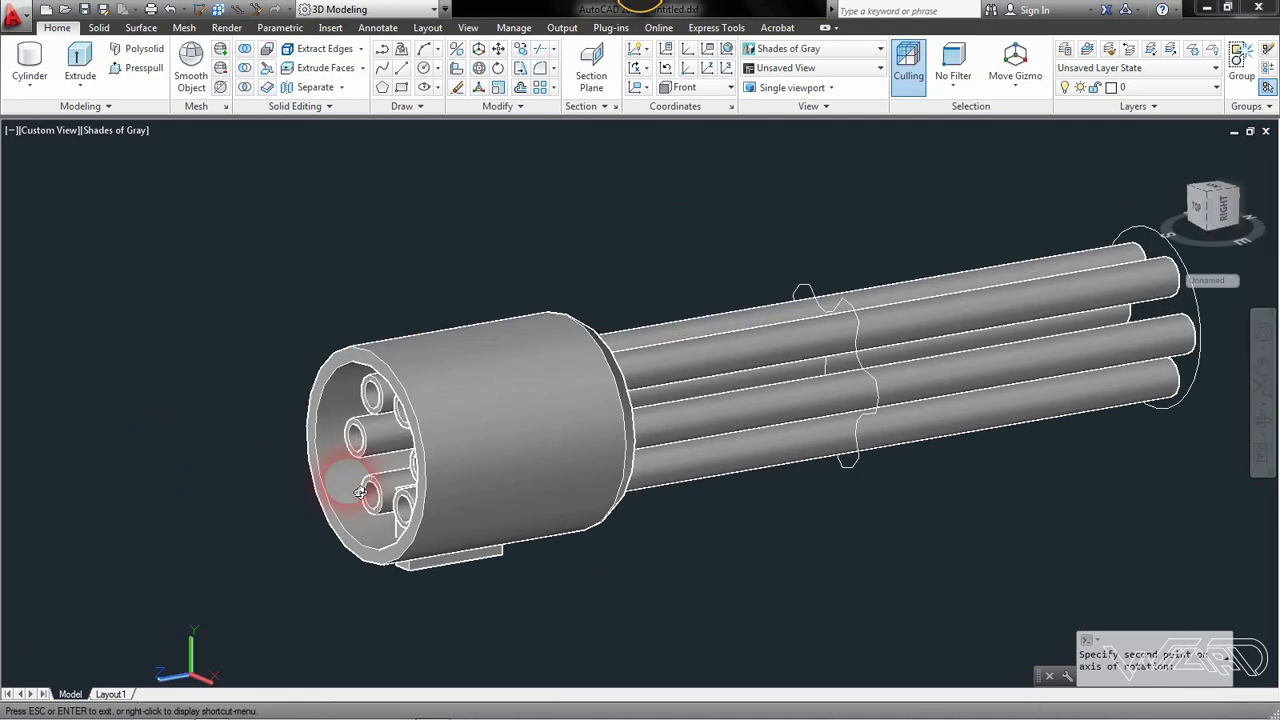
pyautogui.press('F10')
pyautogui.click(203, 507)
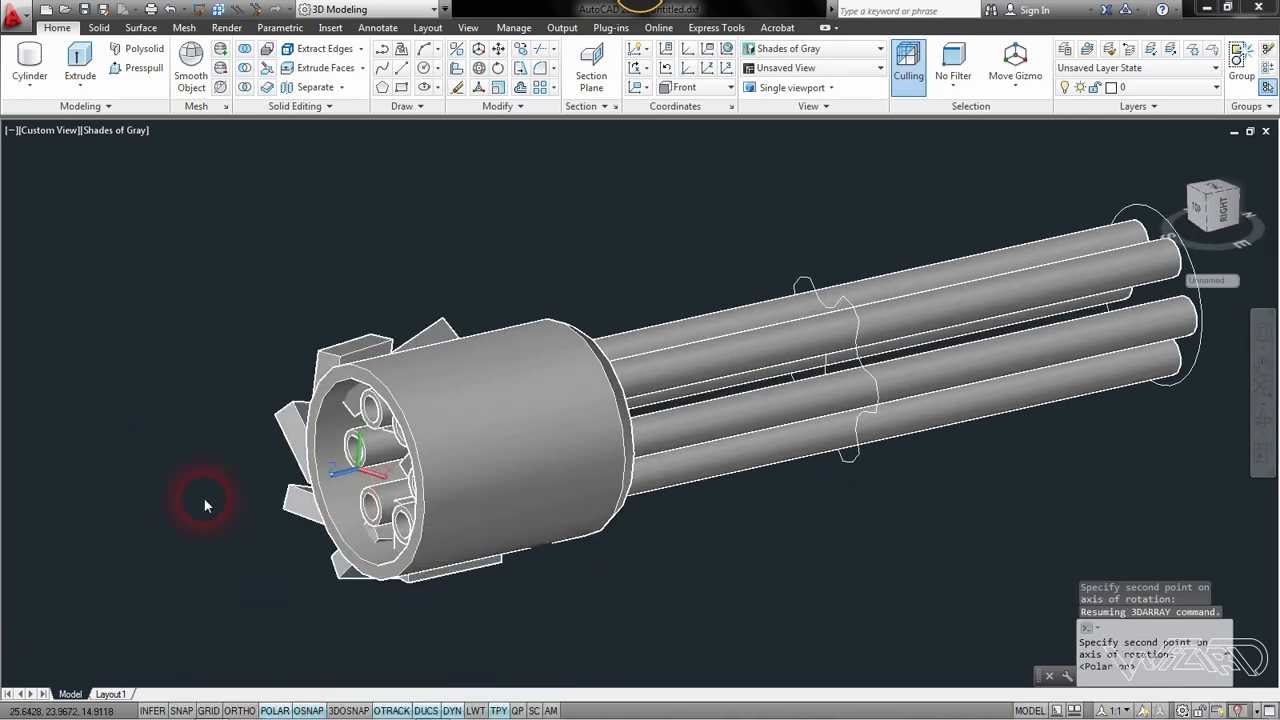
pyautogui.scroll(-2, 510, 520)
pyautogui.keyDown('shift'); pyautogui.moveTo(510, 522); pyautogui.dragTo(575, 593, button='middle'); pyautogui.keyUp('shift')
pyautogui.scroll(5, 567, 587)
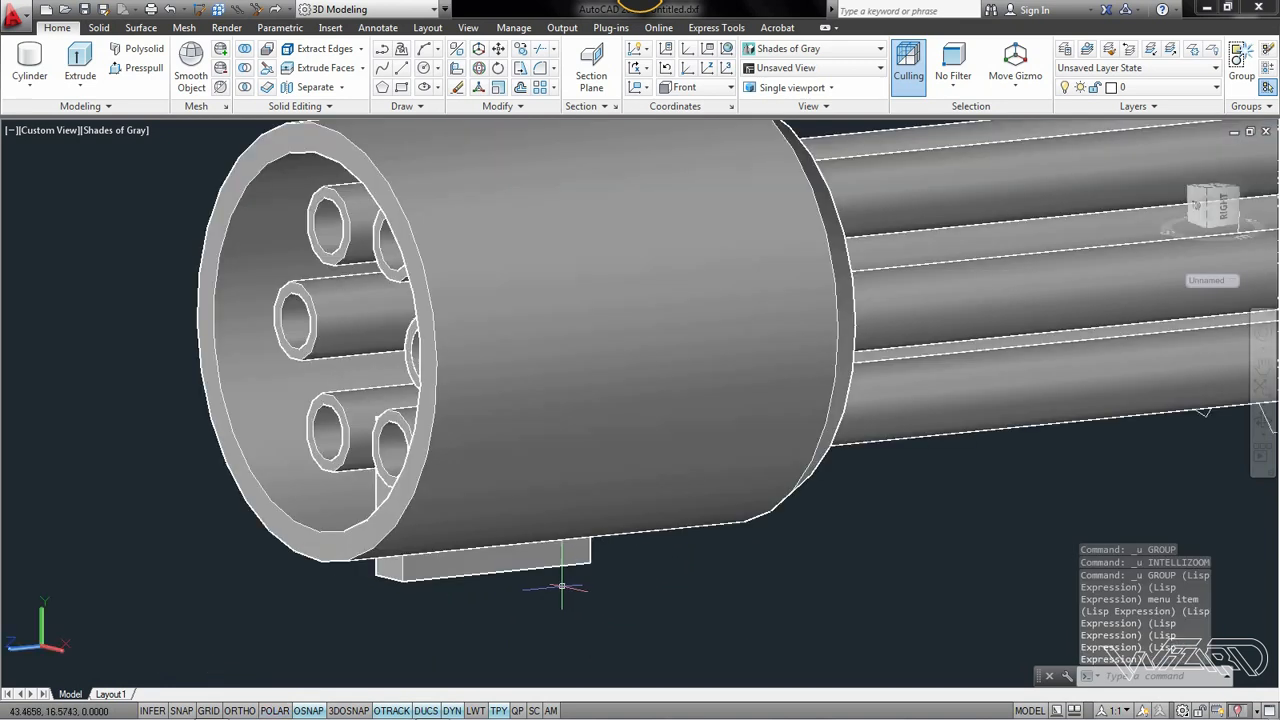
# In the Front view, create a non-associative polar array of the block with 8 items over 360 degrees about the large tube's centre
pyautogui.click(63, 129)
pyautogui.click(105, 247)
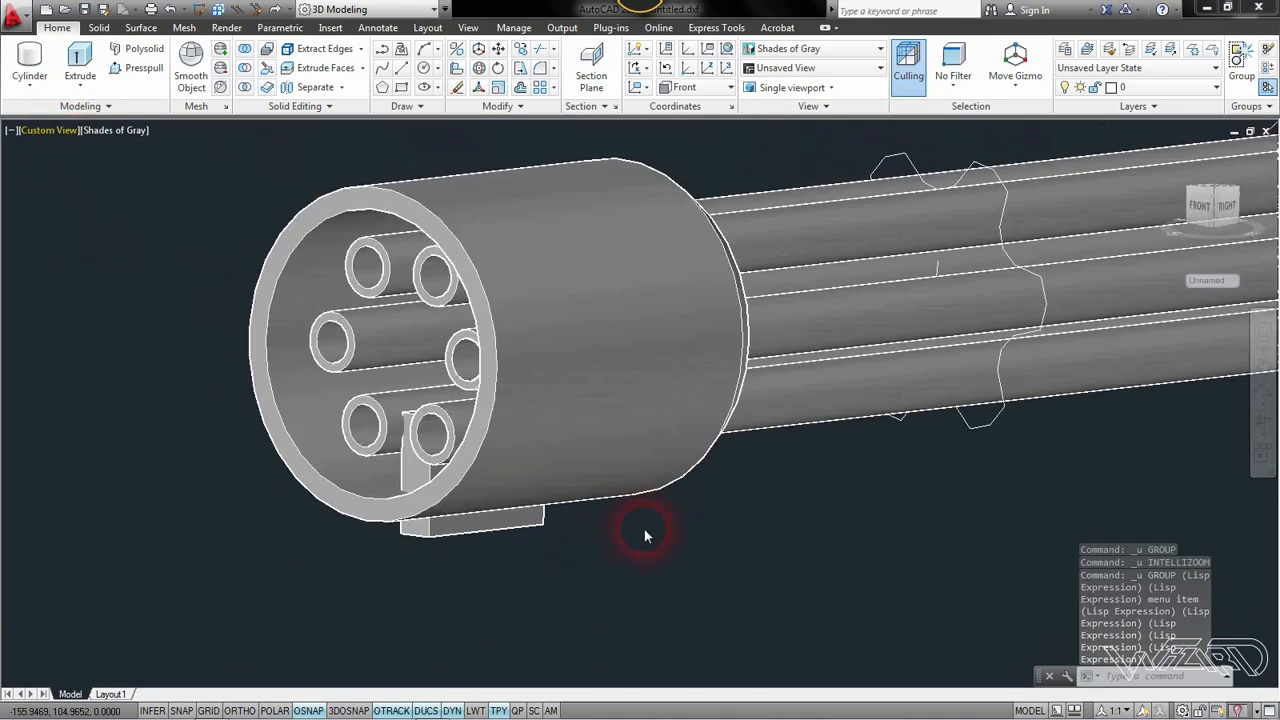
pyautogui.scroll(3, 701, 519)
pyautogui.click(672, 508)
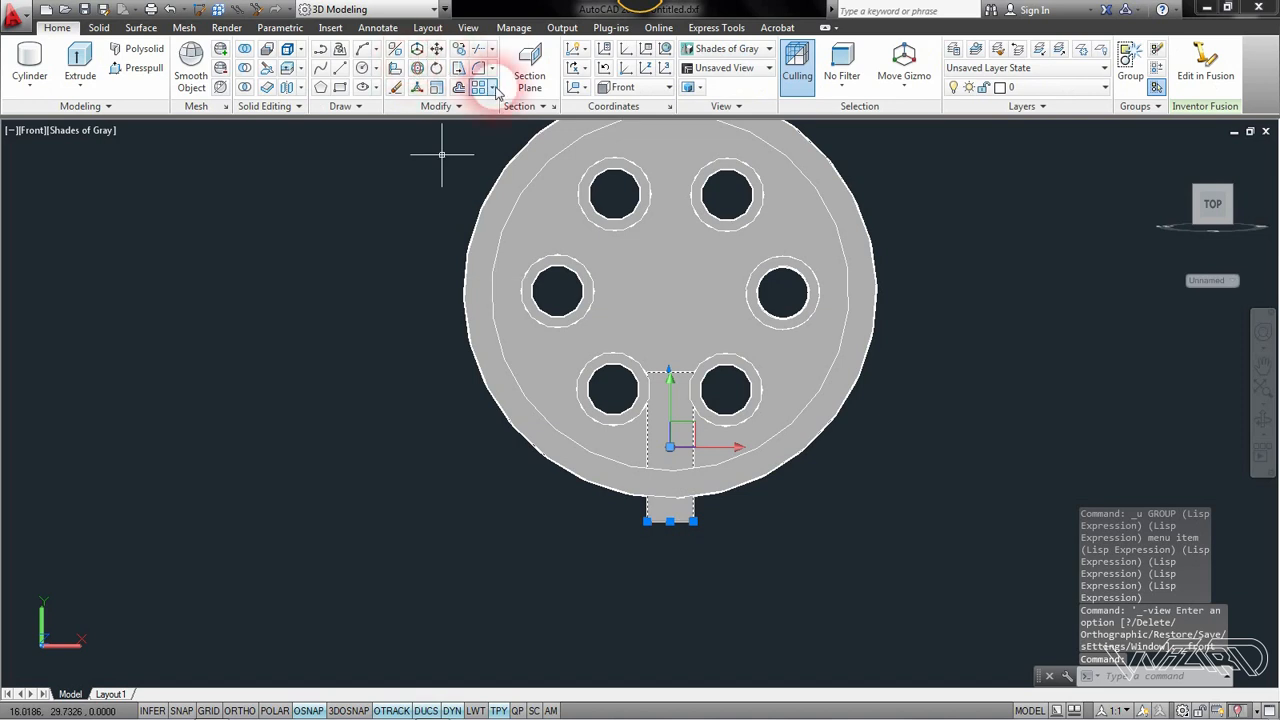
pyautogui.click(493, 88)
pyautogui.click(515, 183)
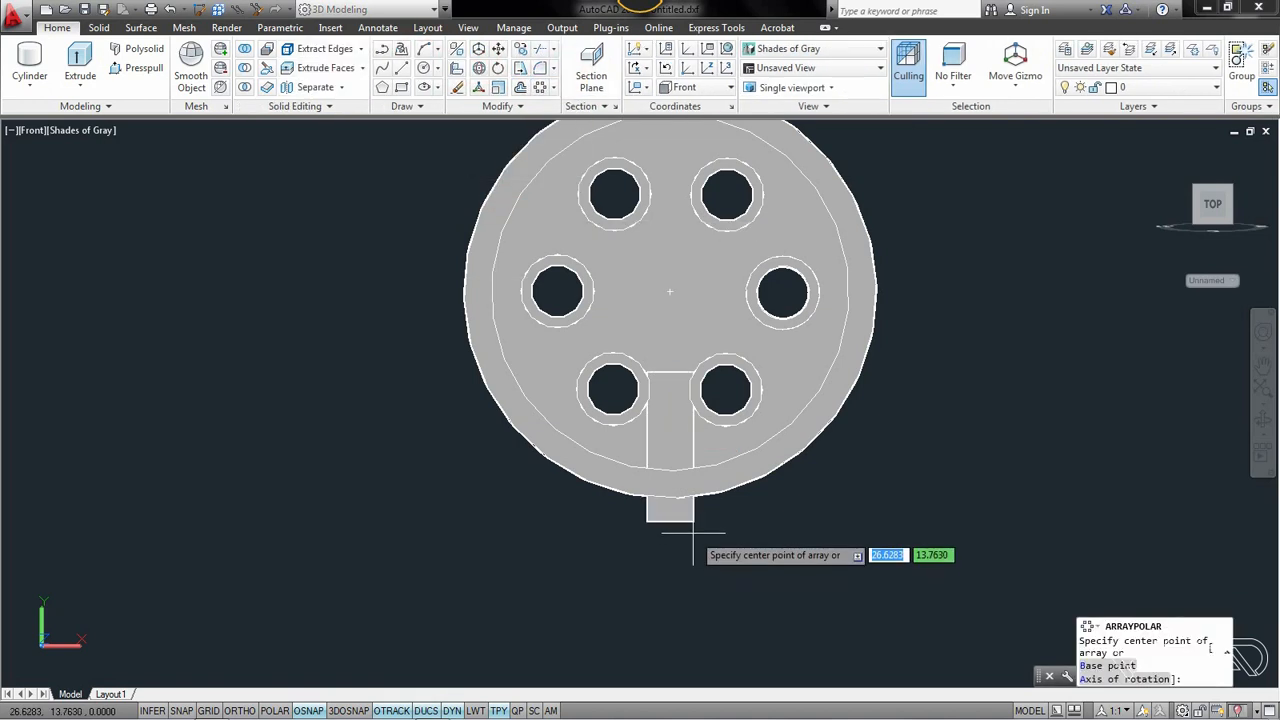
pyautogui.click(670, 291)
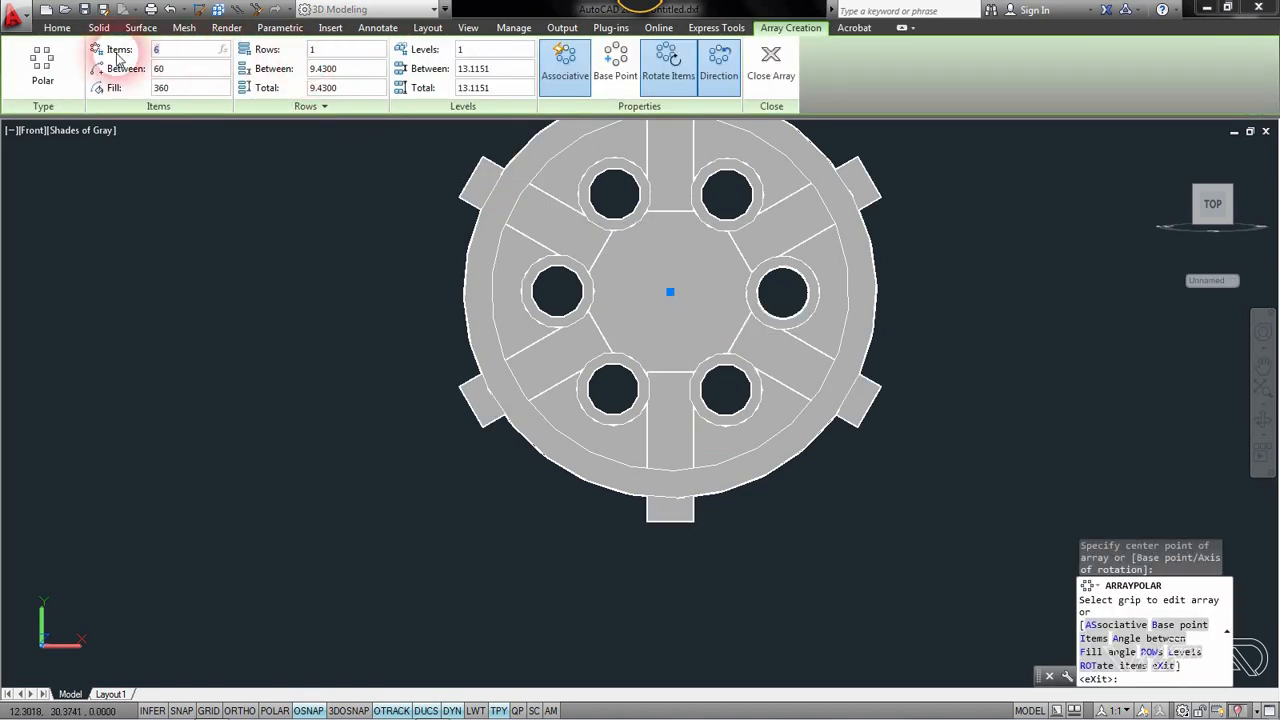
pyautogui.press('Return')
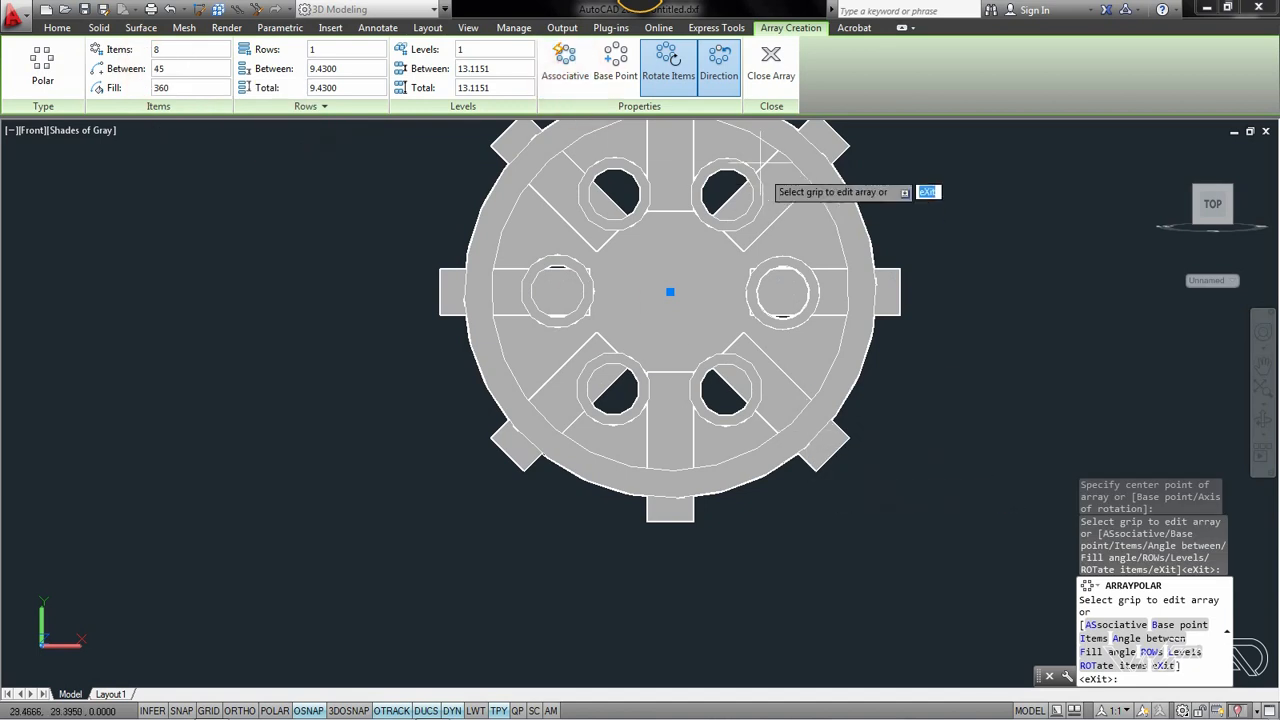
pyautogui.click(766, 71)
# Try to subtract the eight arrayed blocks from the large tube
pyautogui.scroll(-2, 940, 477)
pyautogui.keyDown('shift'); pyautogui.moveTo(918, 477); pyautogui.dragTo(792, 486, button='middle'); pyautogui.keyUp('shift')
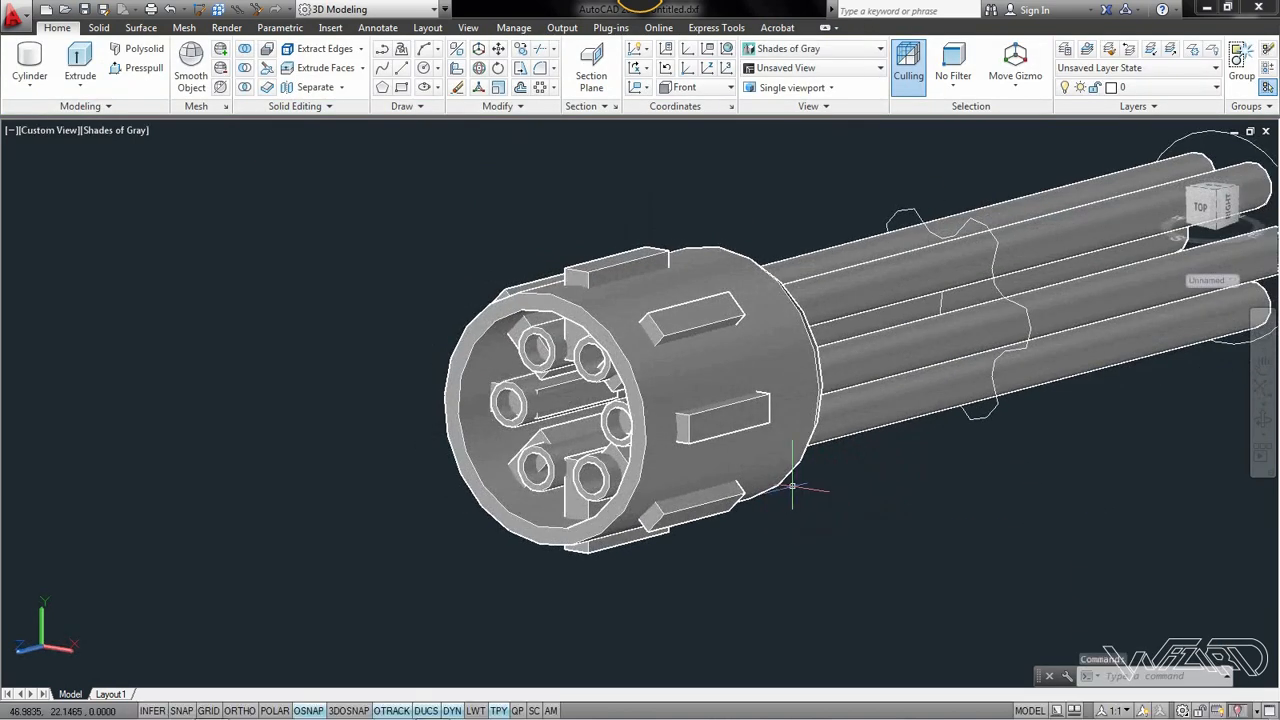
pyautogui.click(245, 68)
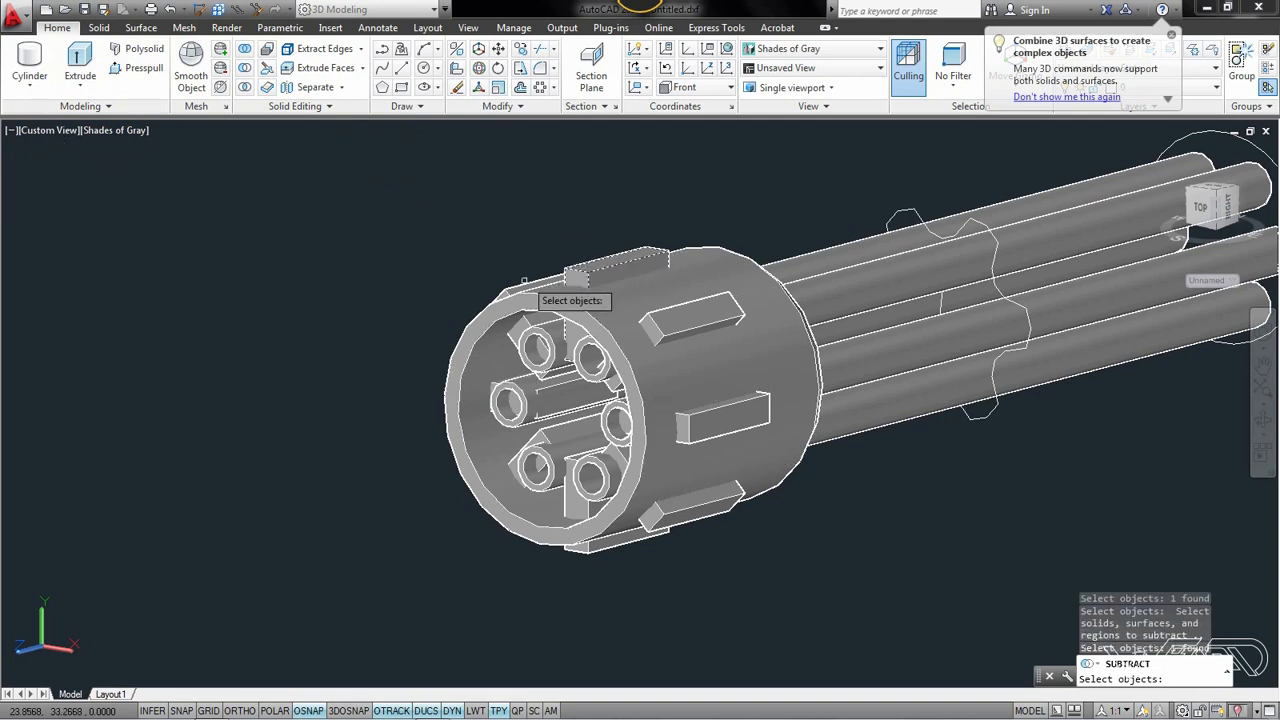
pyautogui.click(683, 324)
pyautogui.click(586, 542)
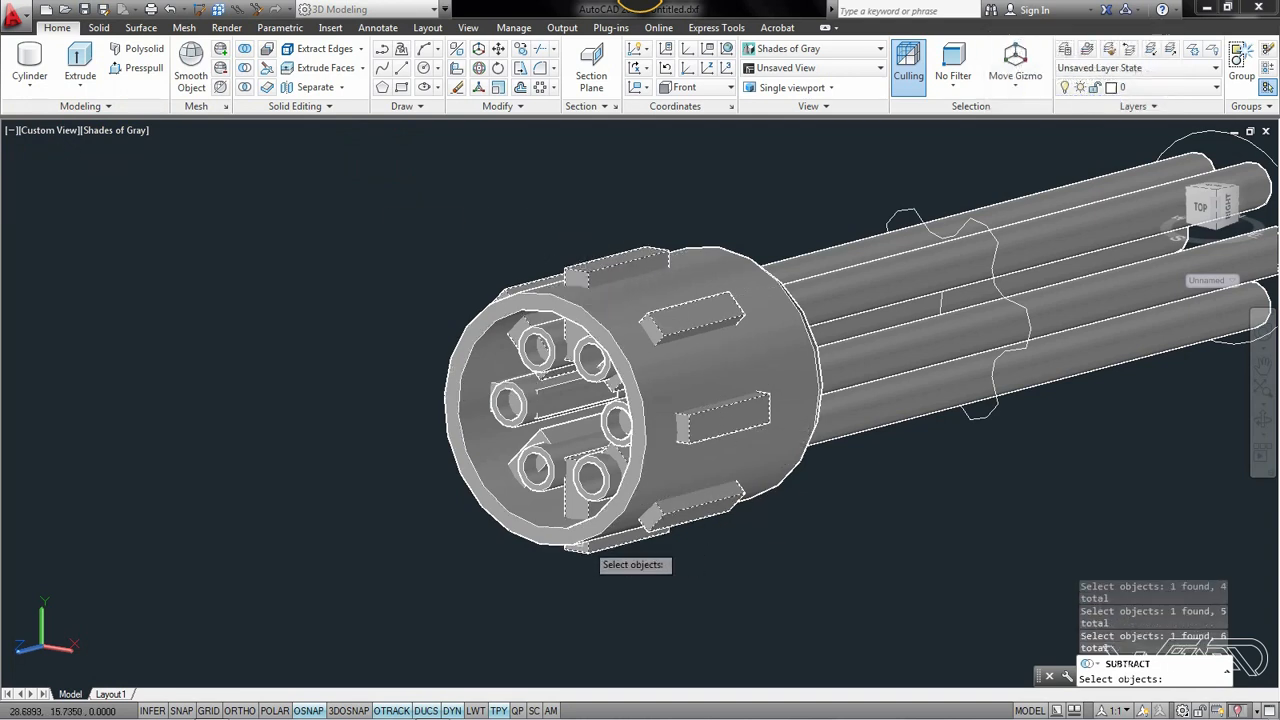
pyautogui.press('Return')
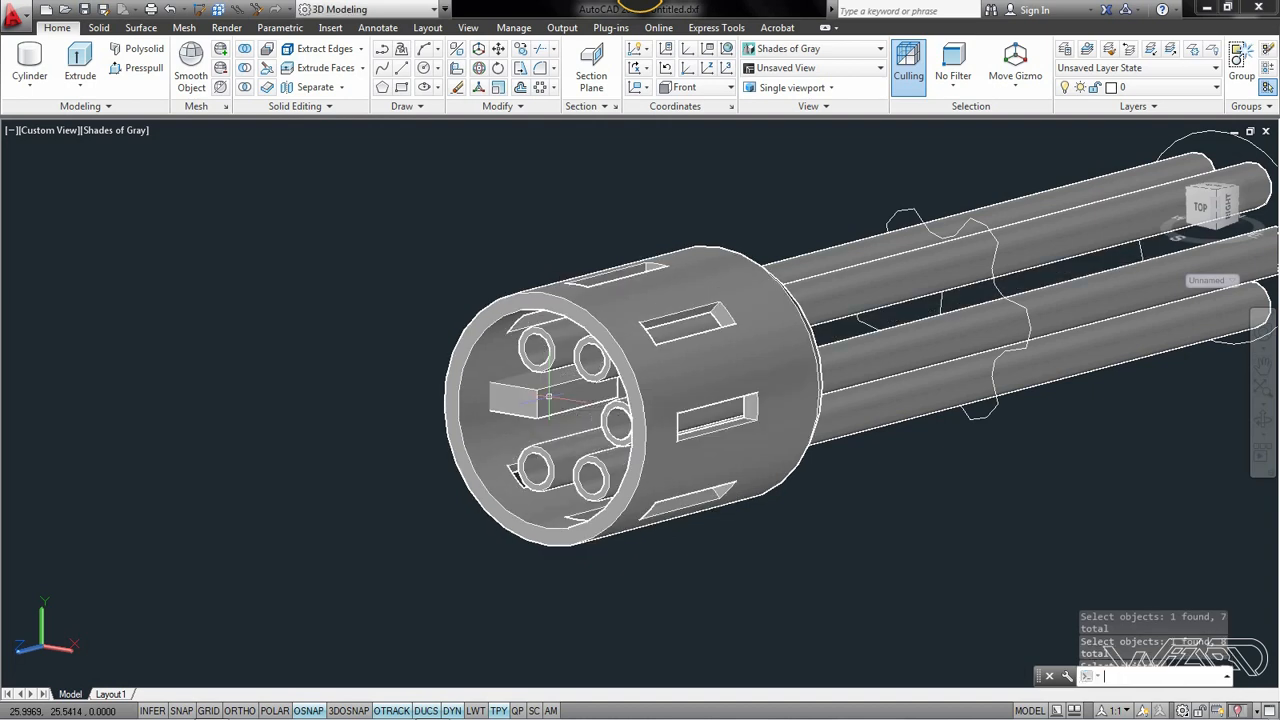
# Subtract seven of the arrayed blocks from the large tube to cut rectangular slots through its wall
pyautogui.click(244, 48)
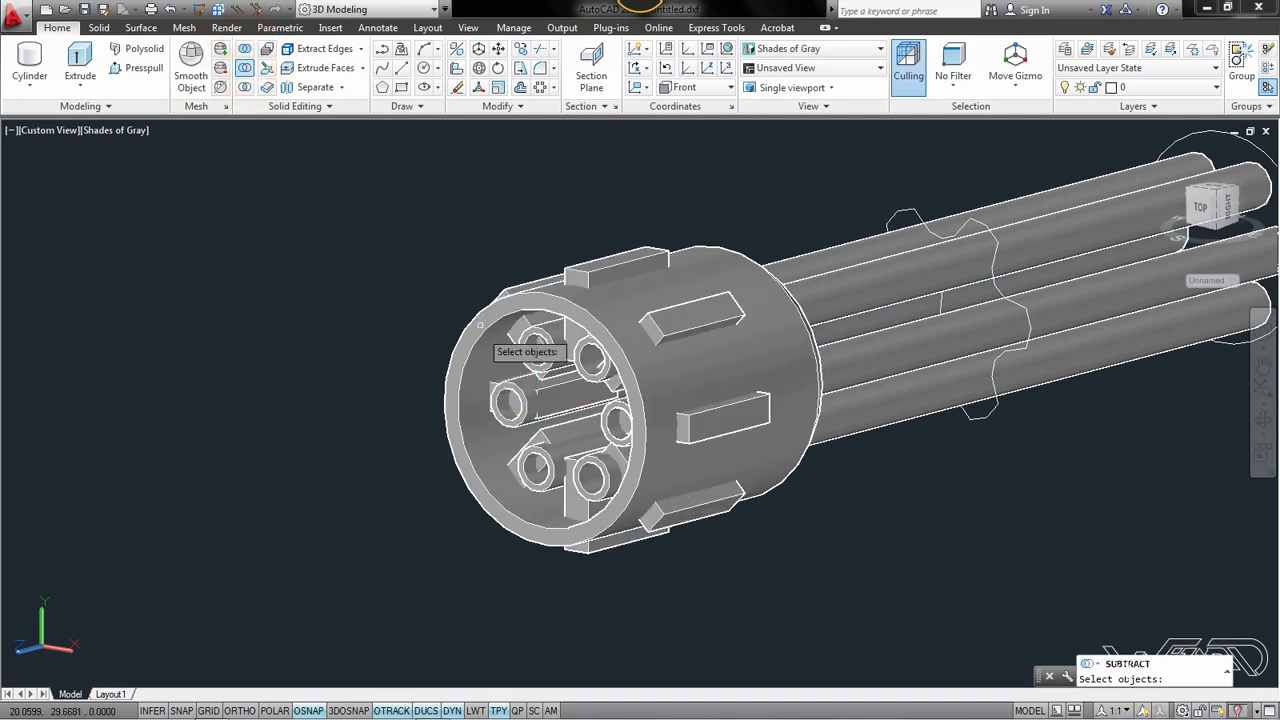
pyautogui.scroll(3, 492, 399)
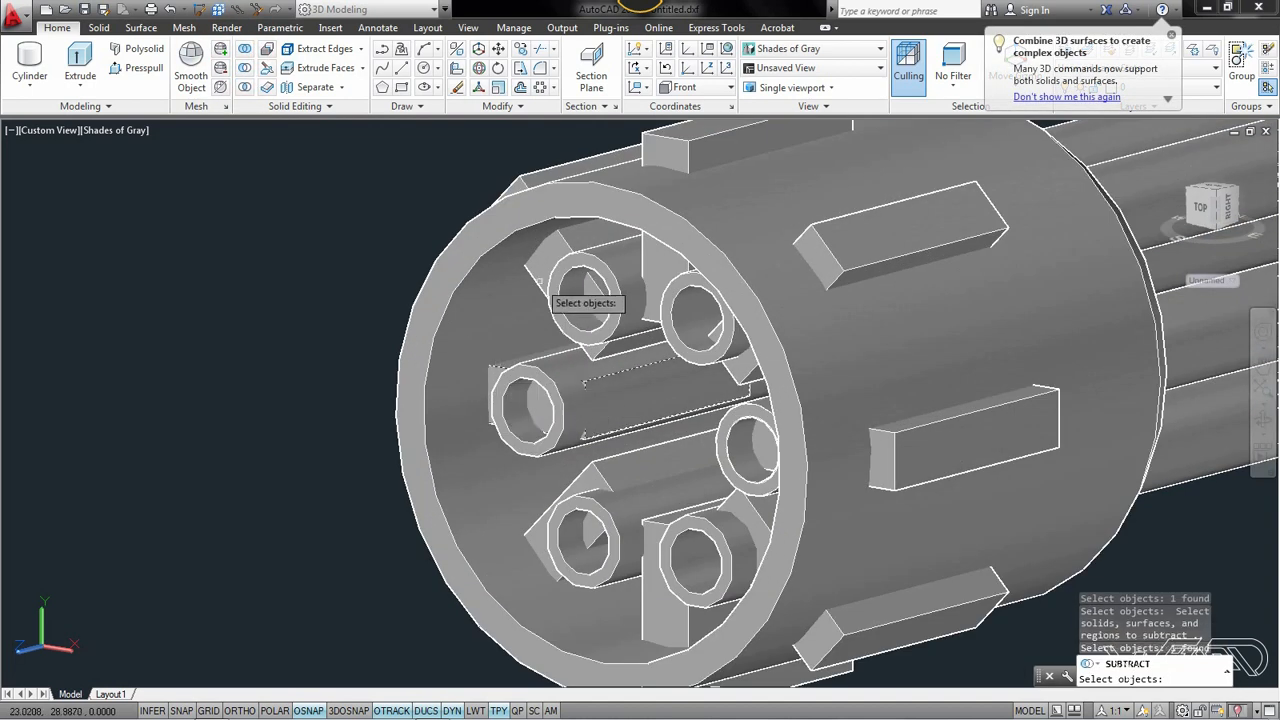
pyautogui.click(555, 283)
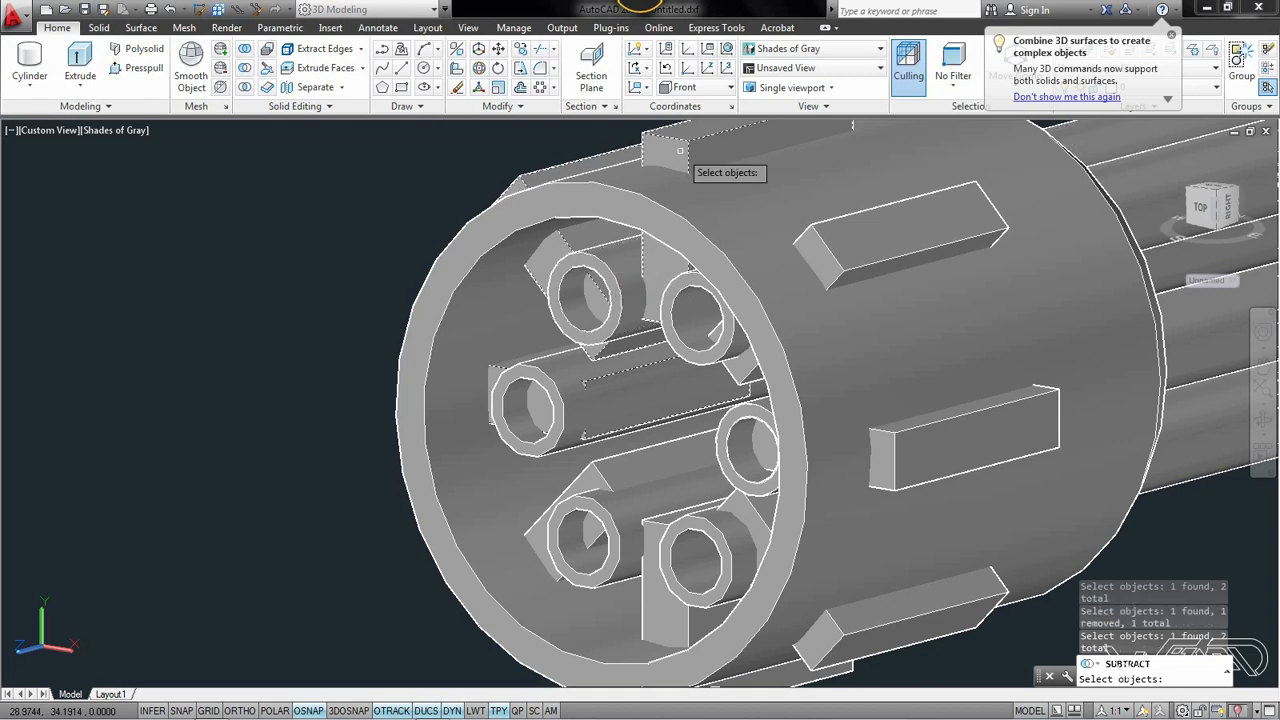
pyautogui.click(680, 151)
pyautogui.click(821, 244)
pyautogui.scroll(-1, 805, 618)
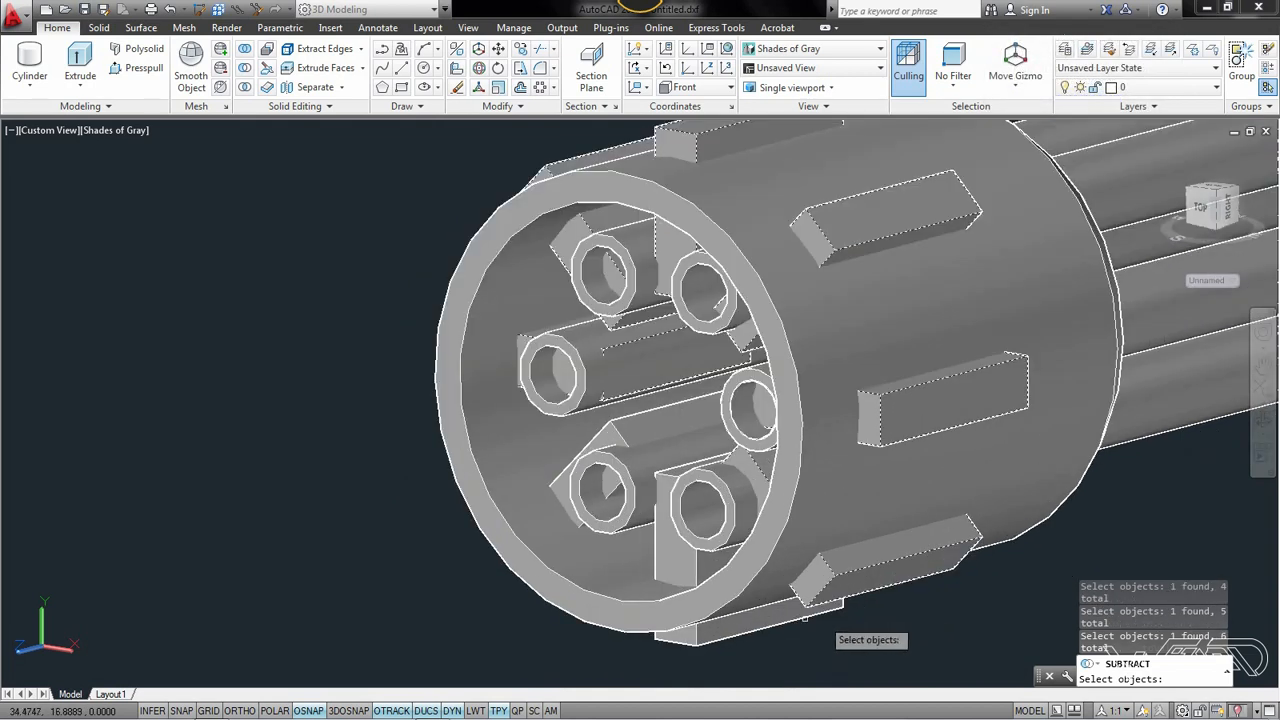
pyautogui.scroll(-3, 806, 549)
pyautogui.keyDown('shift'); pyautogui.moveTo(806, 549); pyautogui.dragTo(894, 509, button='middle'); pyautogui.keyUp('shift')
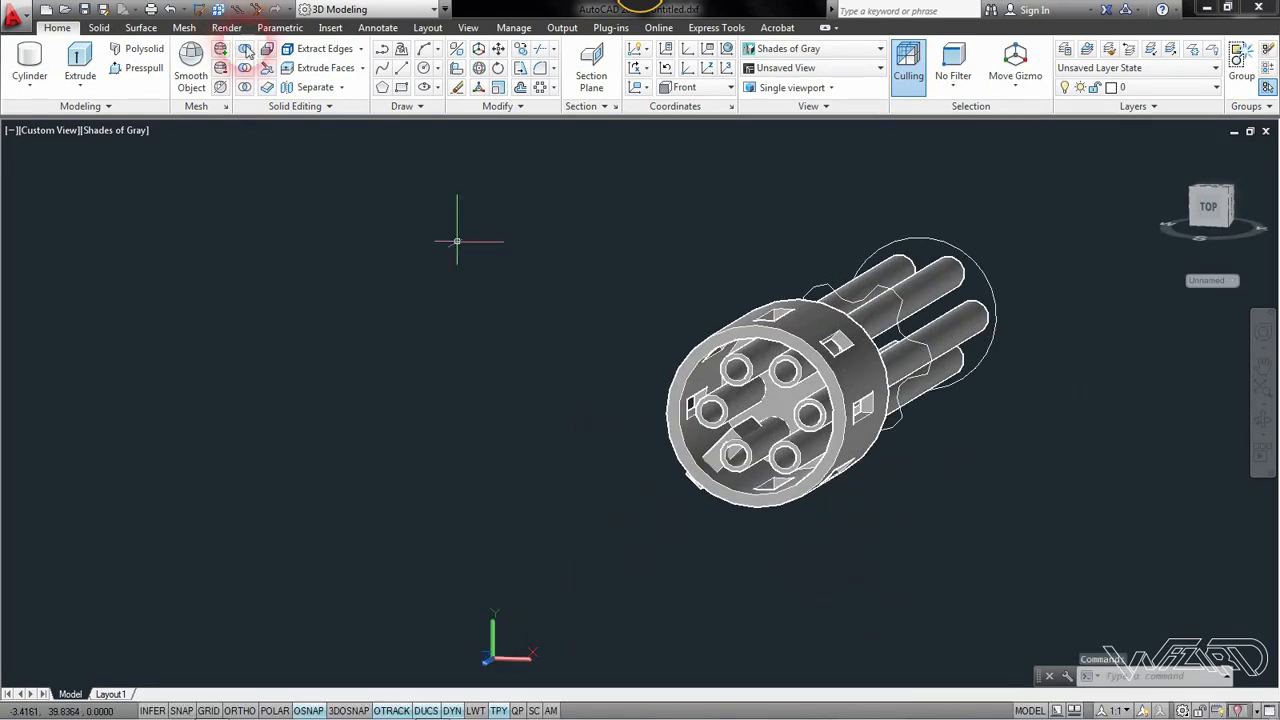
# Subtract the remaining block from the large tube to cut the last slot
pyautogui.click(748, 396)
pyautogui.press('Return')
pyautogui.scroll(4, 692, 465)
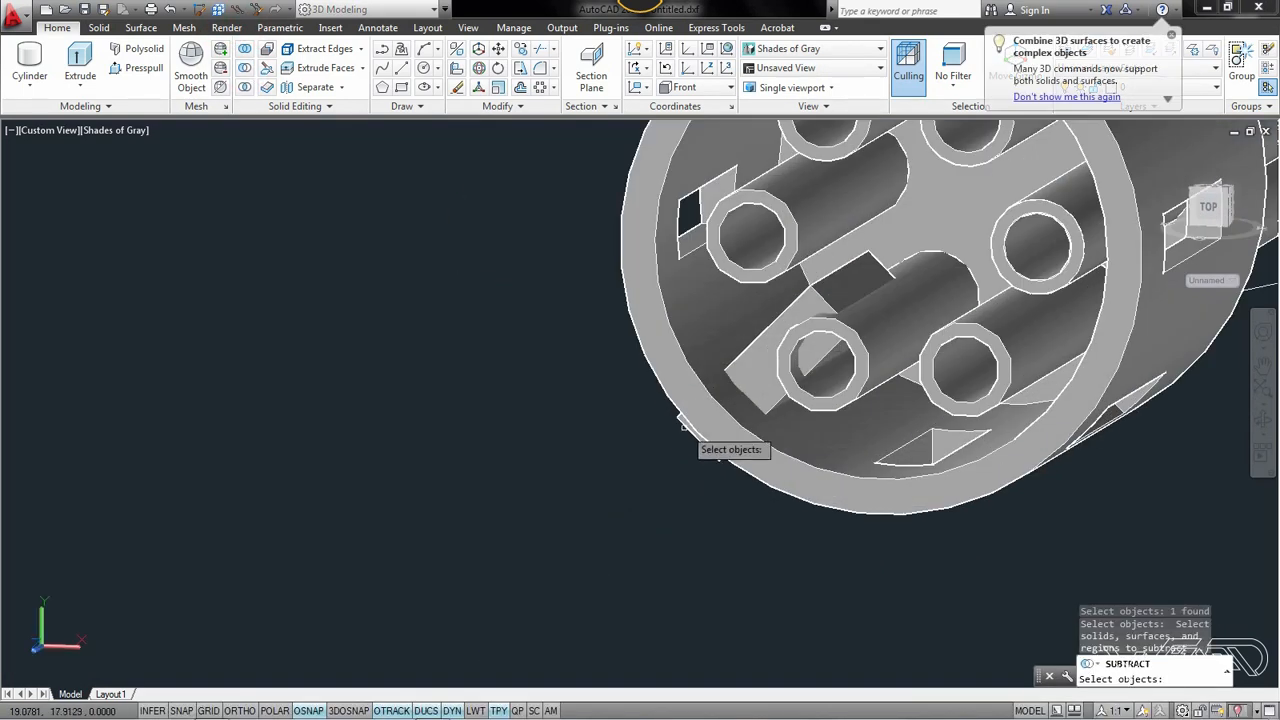
pyautogui.scroll(-4, 683, 426)
pyautogui.keyDown('shift'); pyautogui.moveTo(683, 426); pyautogui.dragTo(582, 524, button='middle'); pyautogui.keyUp('shift')
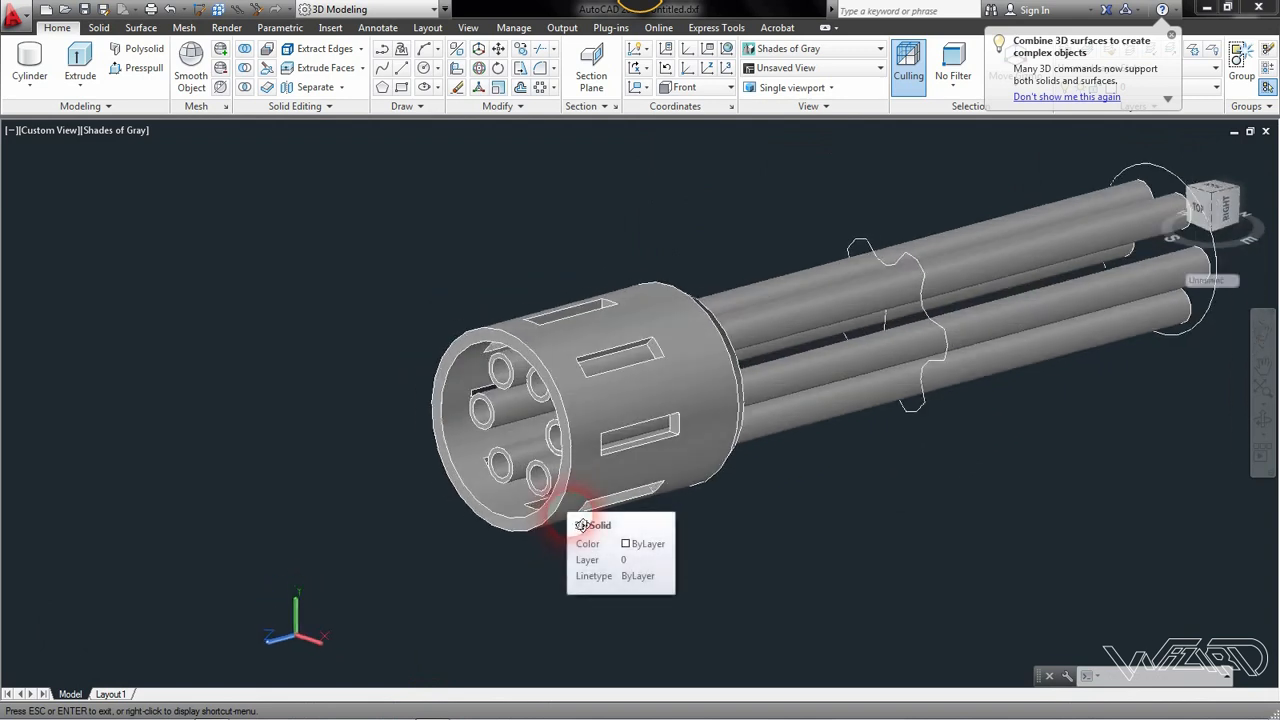
# Chamfer the outer end edges of the slots on the side towards the long barrels
pyautogui.scroll(4, 655, 334)
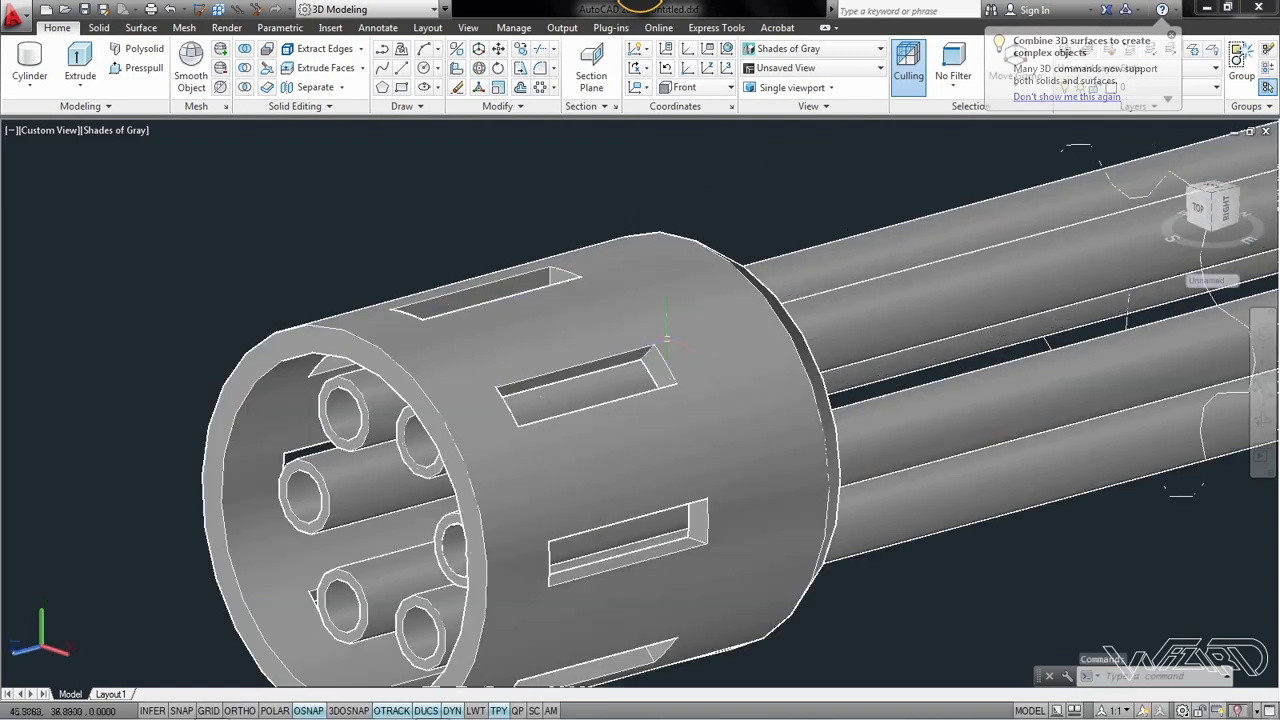
pyautogui.click(104, 29)
pyautogui.click(585, 87)
pyautogui.click(606, 140)
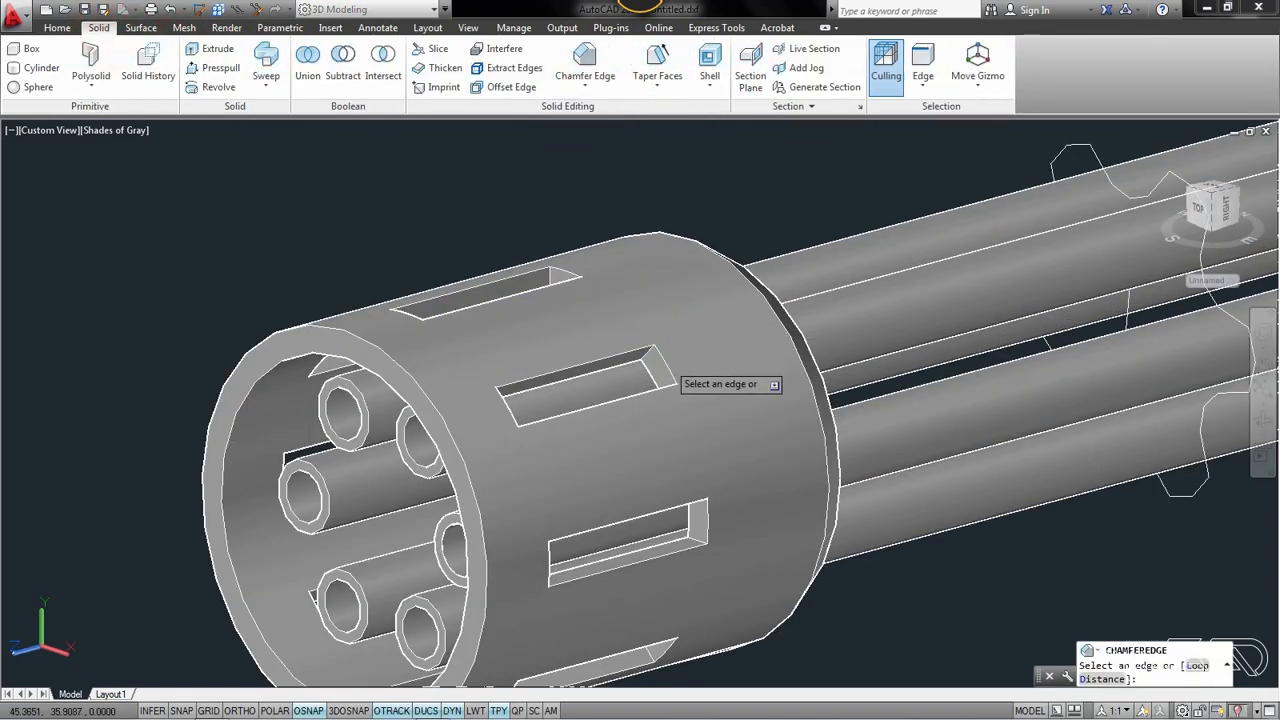
pyautogui.click(668, 368)
pyautogui.click(559, 271)
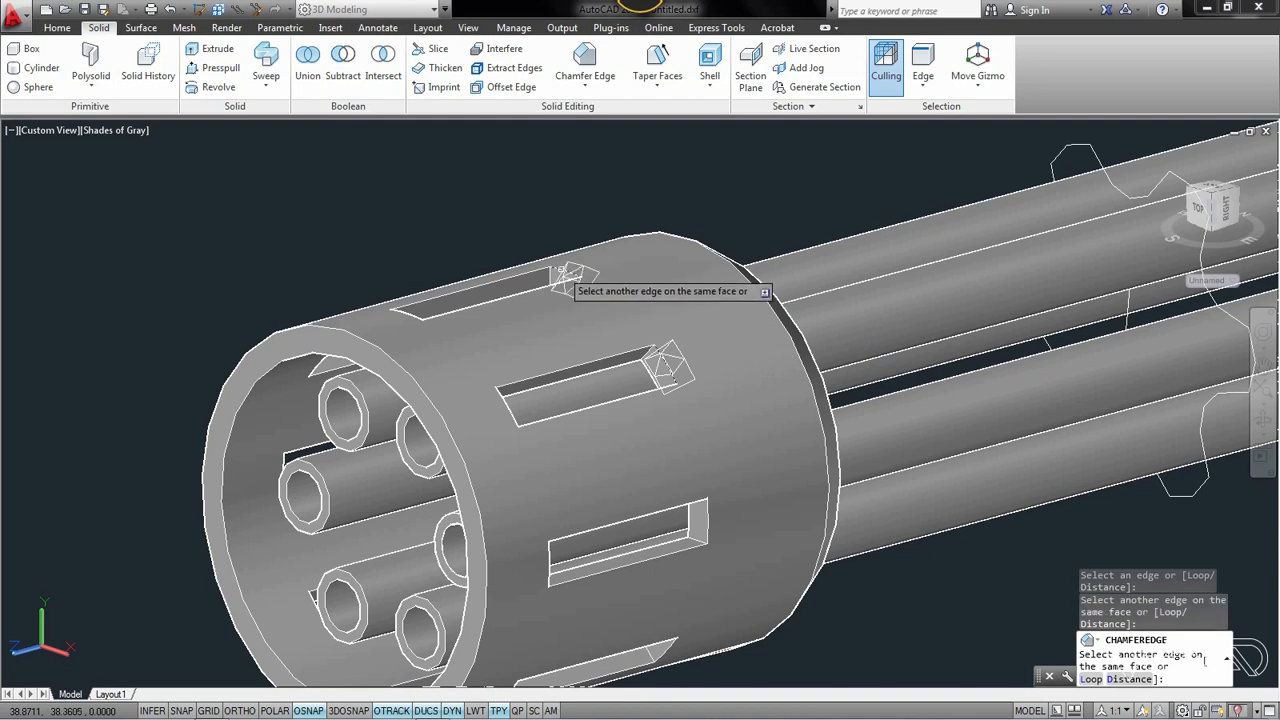
pyautogui.click(706, 510)
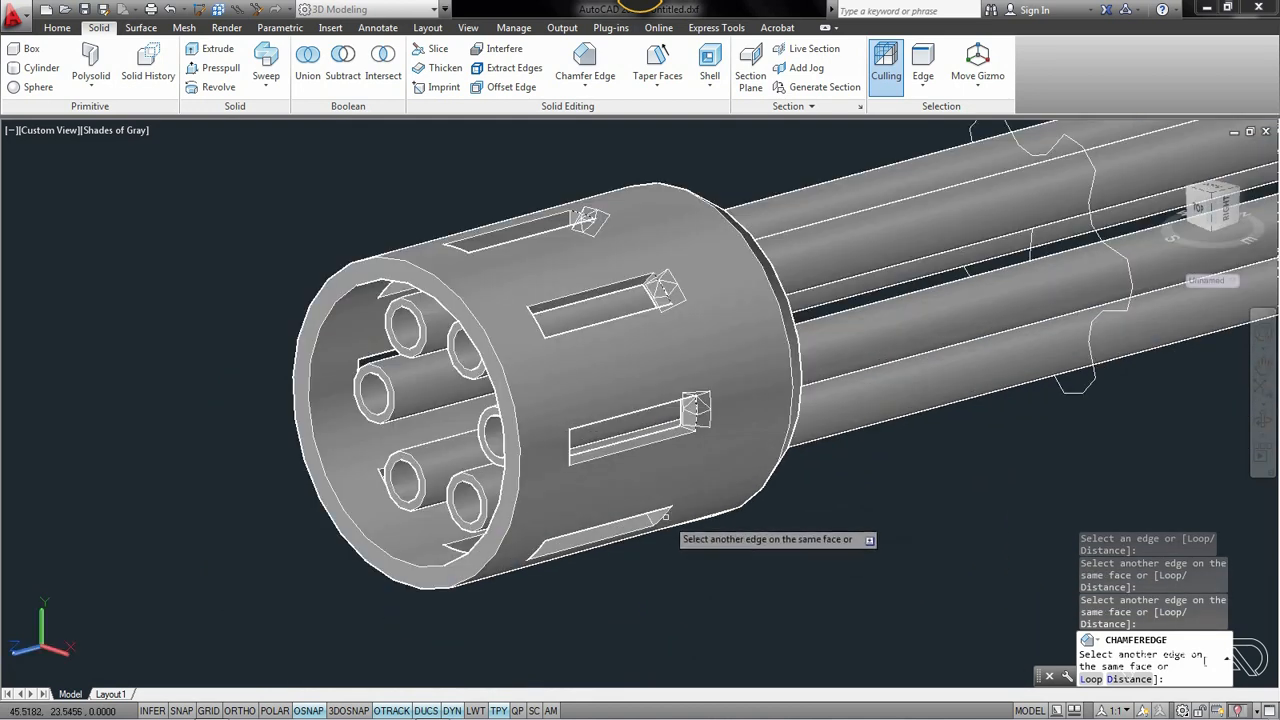
pyautogui.keyDown('shift'); pyautogui.moveTo(660, 522); pyautogui.dragTo(800, 515, button='middle'); pyautogui.keyUp('shift')
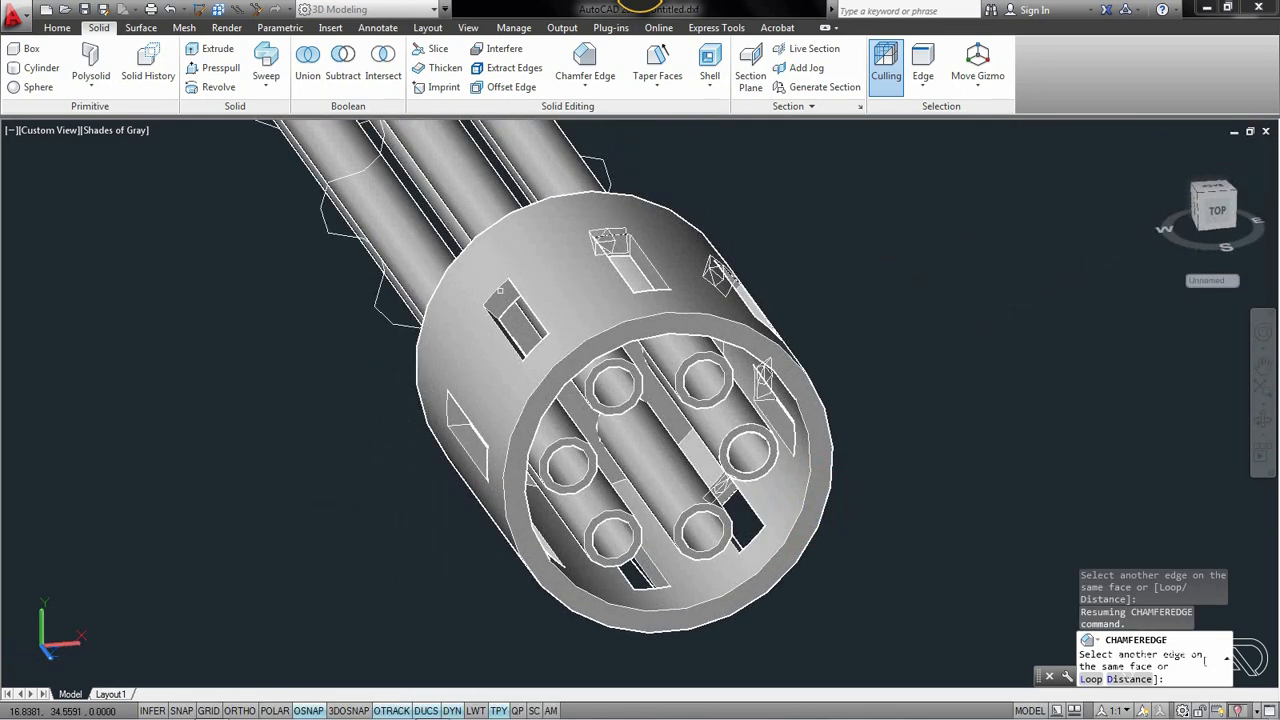
pyautogui.keyDown('shift'); pyautogui.moveTo(497, 350); pyautogui.dragTo(543, 443, button='middle'); pyautogui.keyUp('shift')
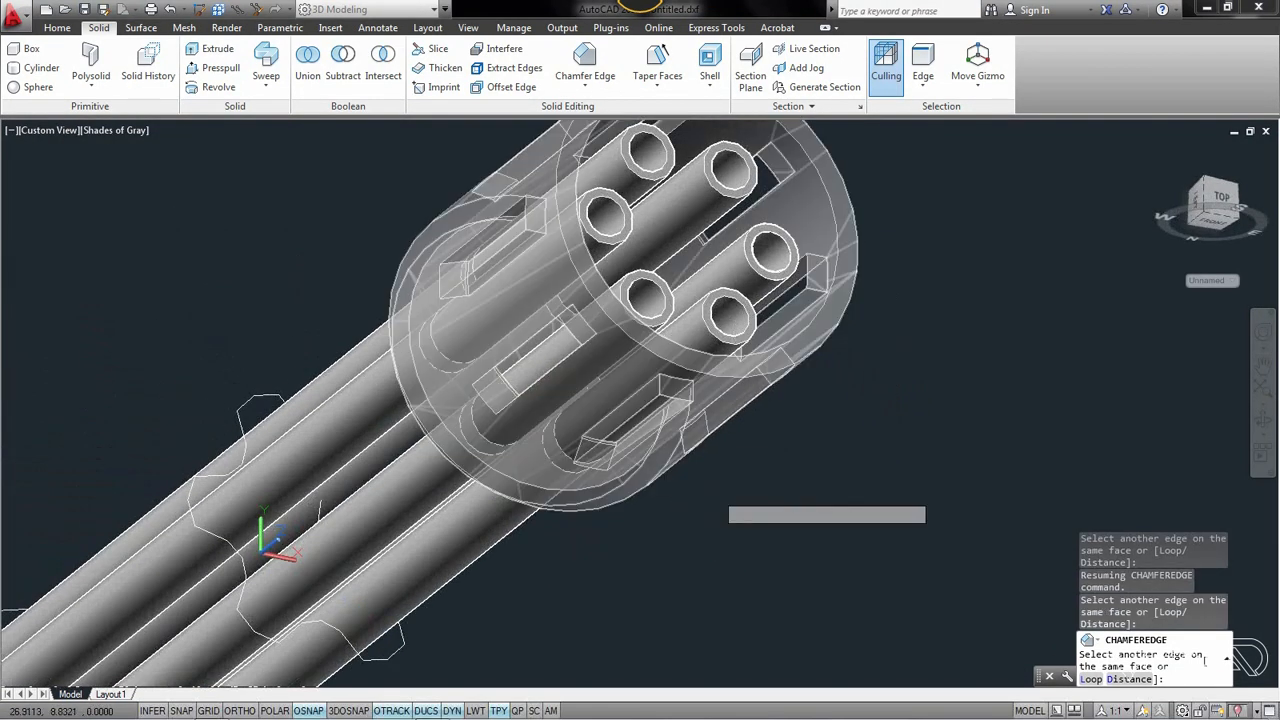
pyautogui.press('Escape')
# Draw a cylinder about 95.86 long centred on one barrel's open end, matching the barrel's outer radius of about 1.56 and extending past its far end
pyautogui.scroll(-4, 757, 463)
pyautogui.keyDown('shift'); pyautogui.moveTo(757, 463); pyautogui.dragTo(614, 563, button='middle'); pyautogui.keyUp('shift')
pyautogui.scroll(-2, 700, 490)
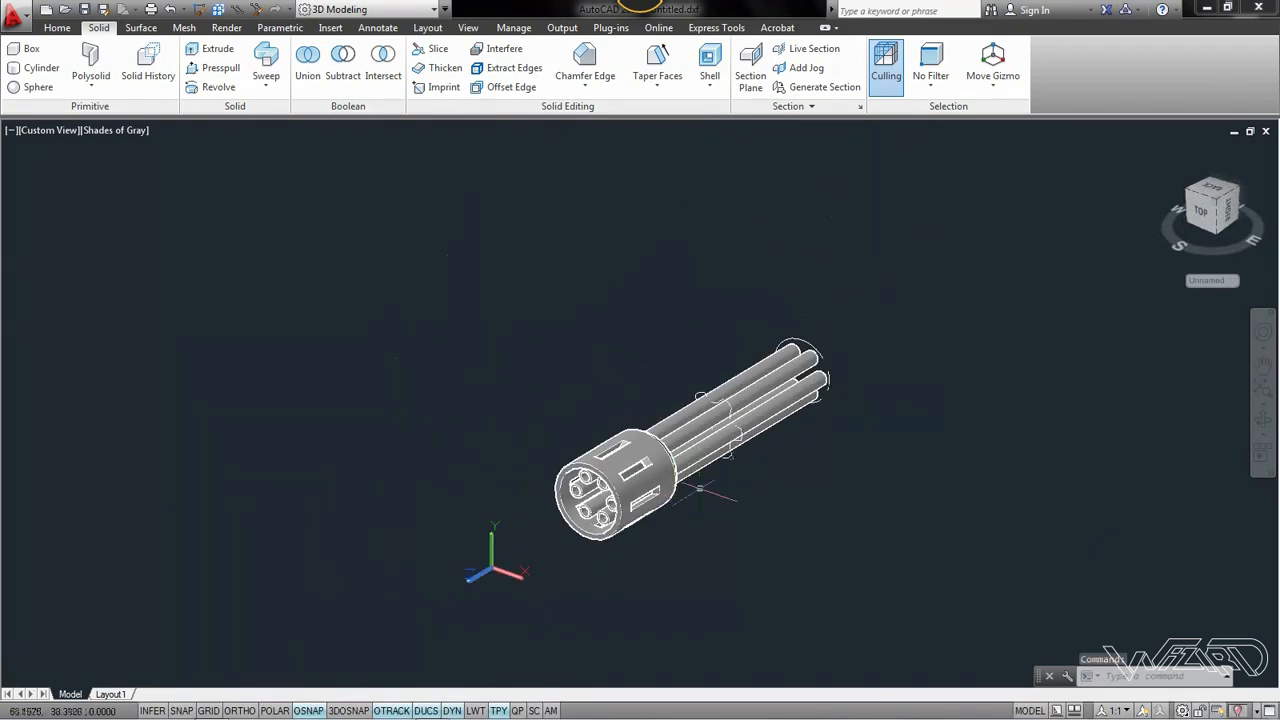
pyautogui.scroll(3, 700, 490)
pyautogui.keyDown('shift'); pyautogui.moveTo(680, 484); pyautogui.dragTo(666, 480, button='middle'); pyautogui.keyUp('shift')
pyautogui.scroll(4, 718, 453)
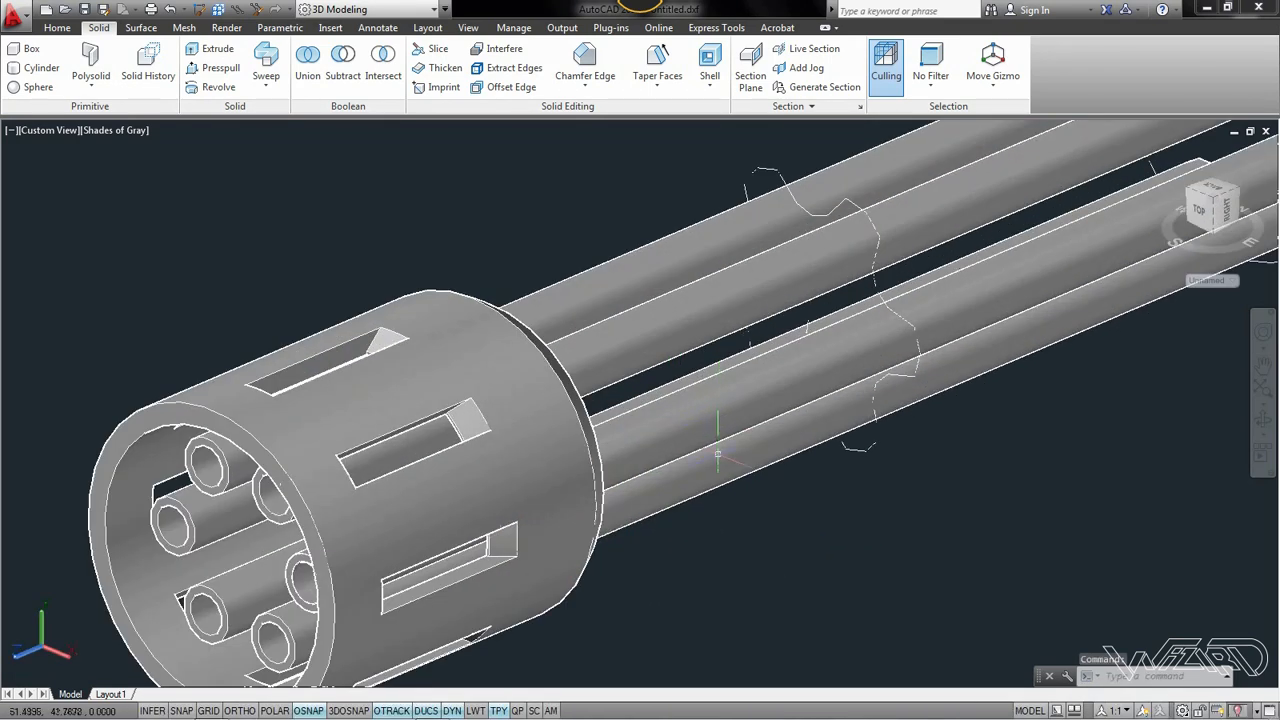
pyautogui.scroll(-2, 717, 453)
pyautogui.click(35, 58)
pyautogui.scroll(4, 410, 510)
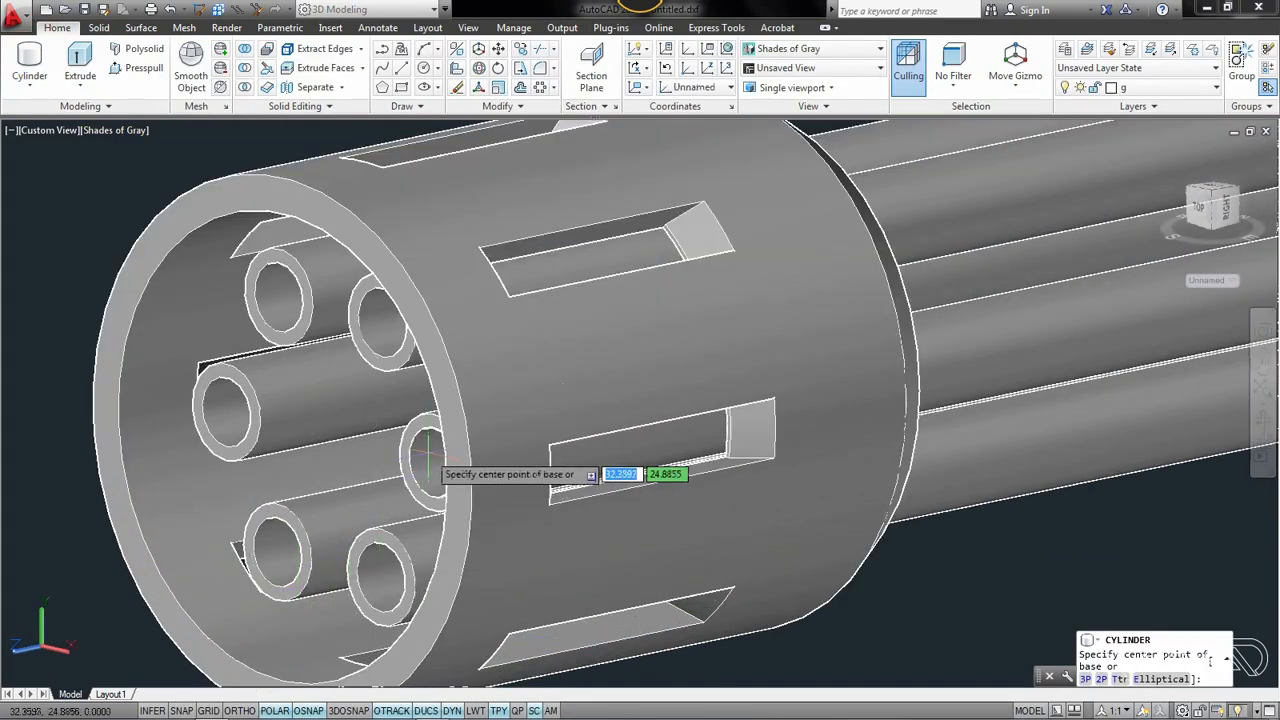
pyautogui.click(418, 452)
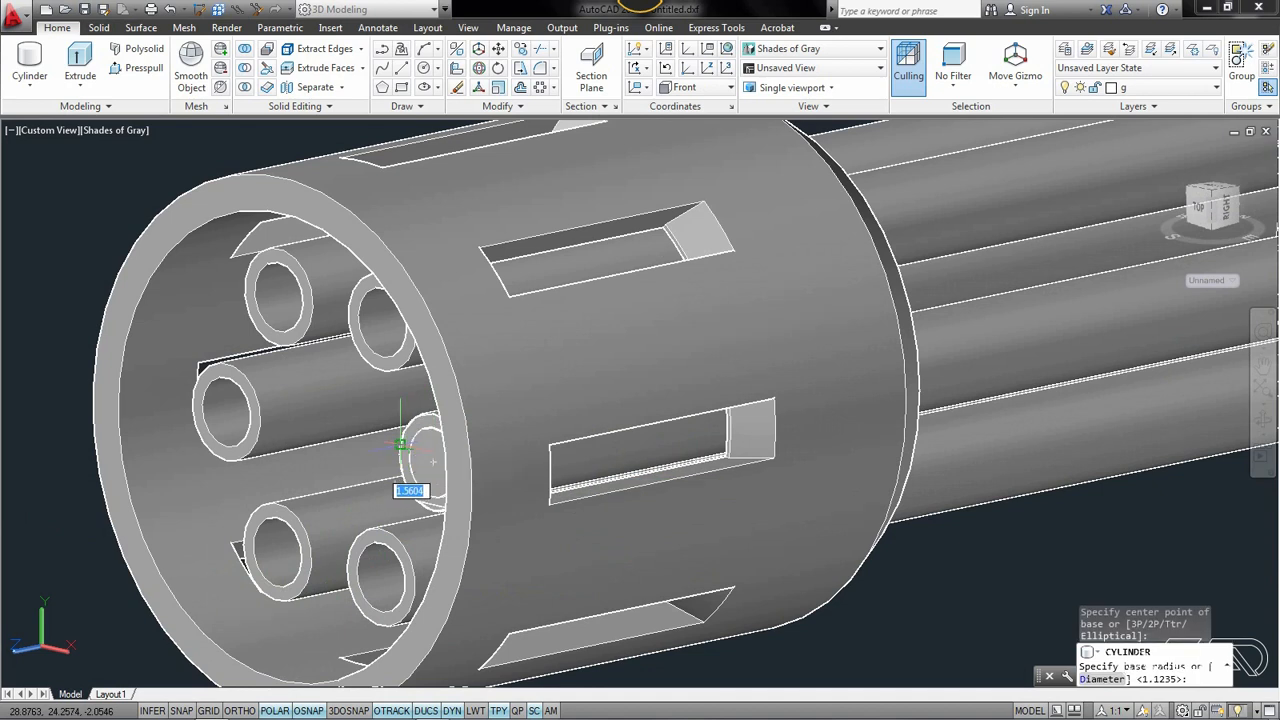
pyautogui.click(402, 447)
pyautogui.scroll(-3, 410, 450)
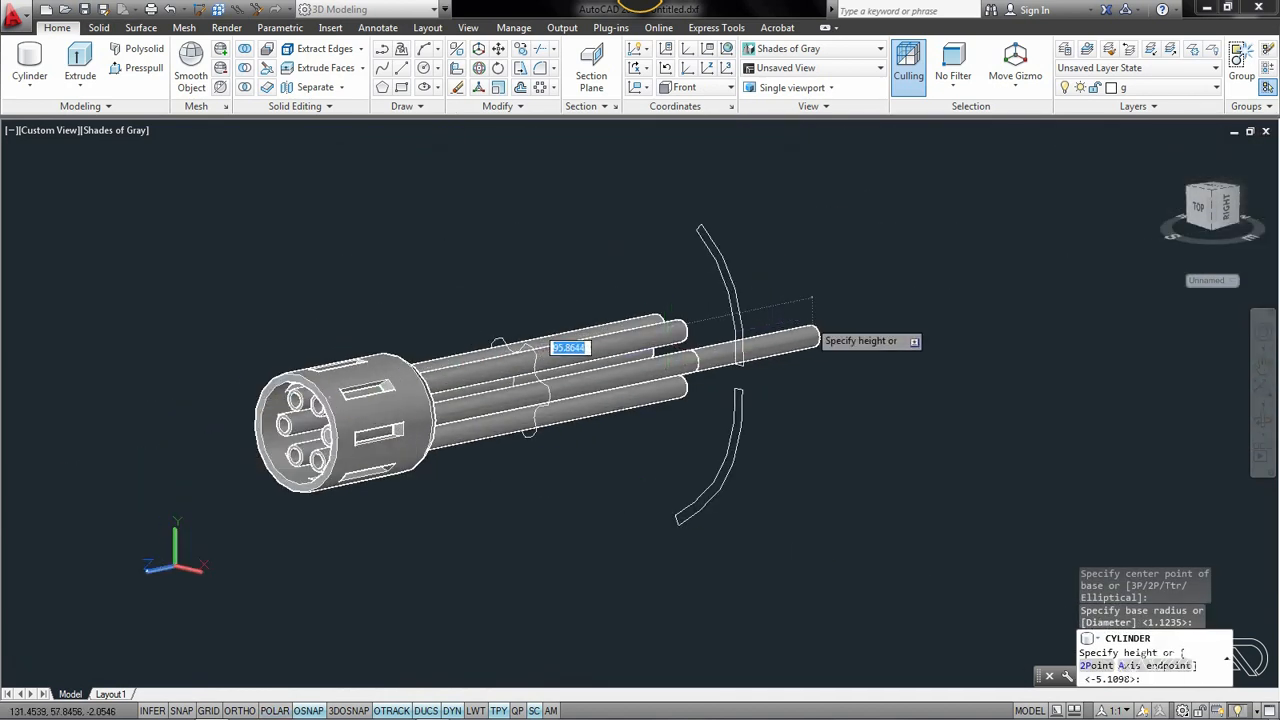
pyautogui.click(812, 320)
# Polar-array the long solid cylinder about the slotted tube's central axis with 6 items over 360 degrees, rotating the copies
pyautogui.click(222, 11)
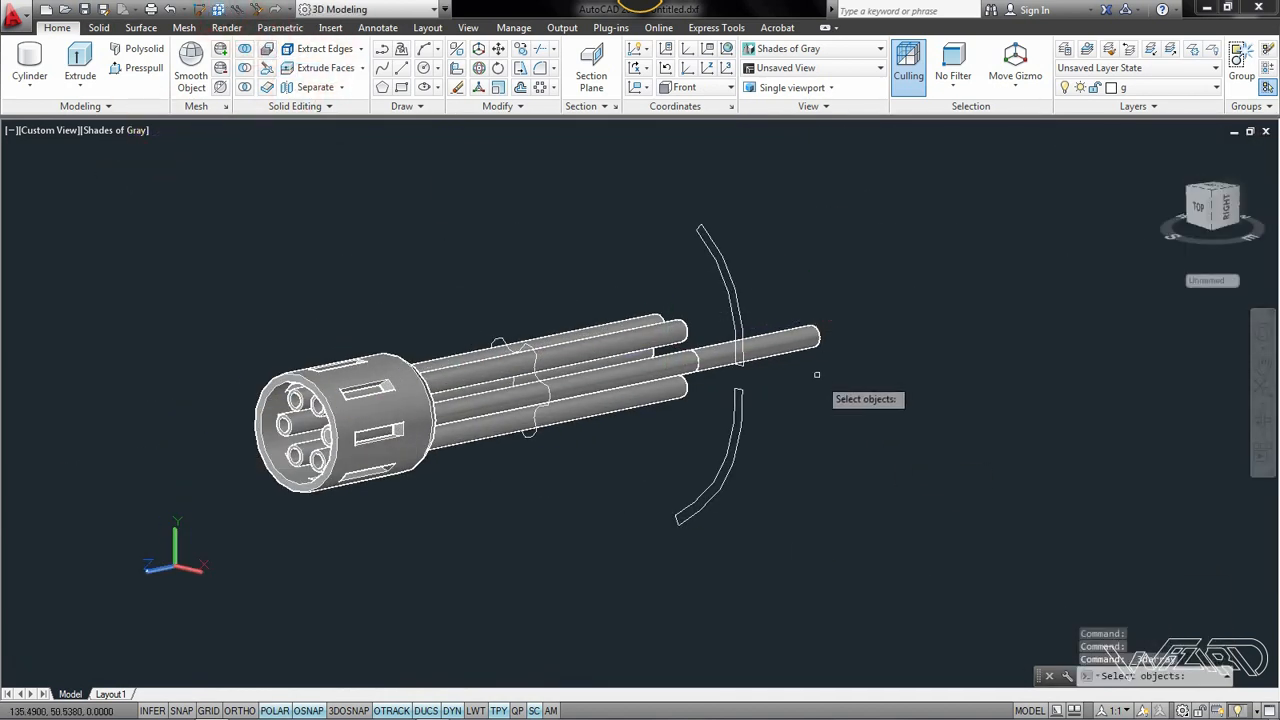
pyautogui.rightClick(250, 432)
pyautogui.click(846, 400)
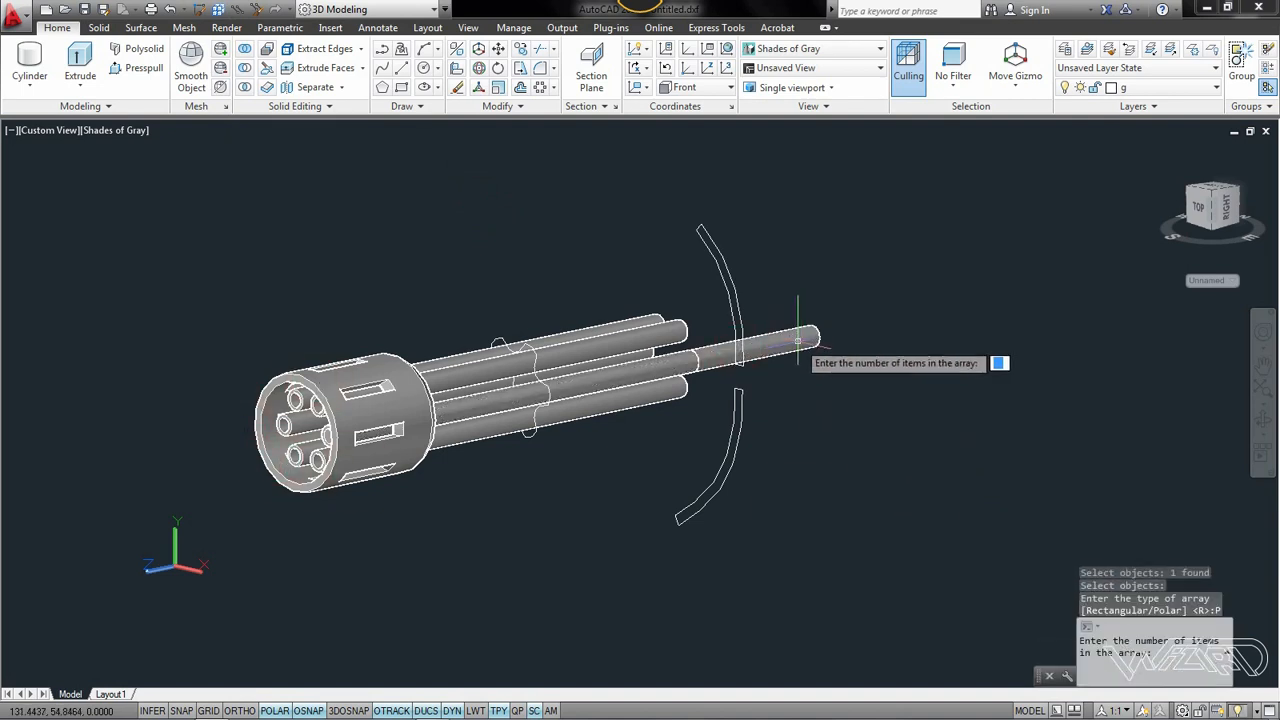
pyautogui.write('6')
pyautogui.press('Return')
pyautogui.press('Return')
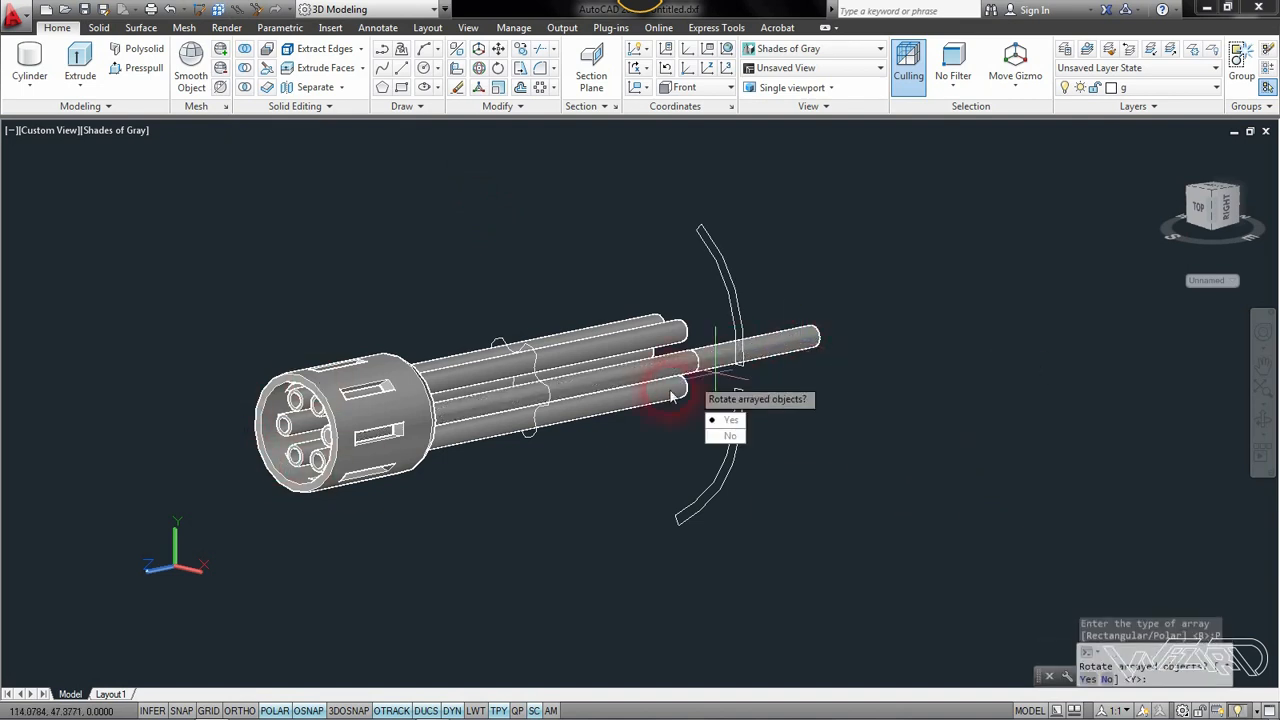
pyautogui.press('Return')
pyautogui.scroll(5, 287, 440)
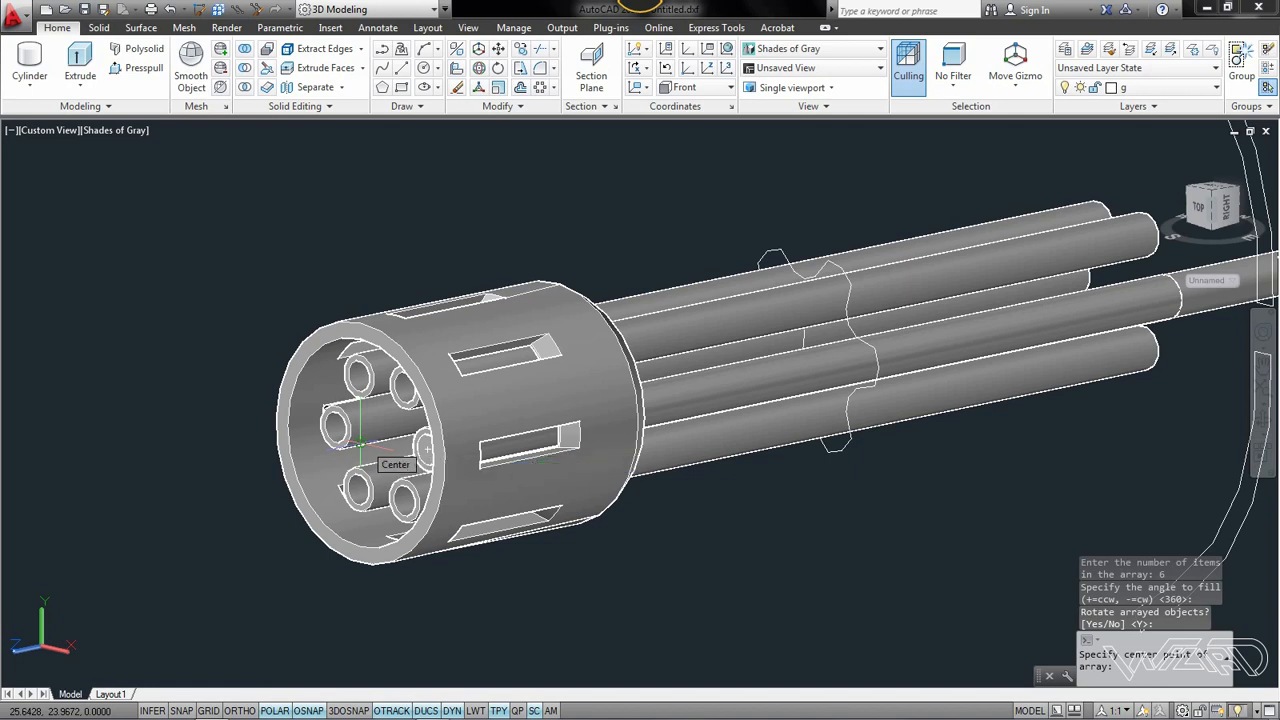
pyautogui.keyDown('shift'); pyautogui.moveTo(410, 460); pyautogui.dragTo(509, 518, button='middle'); pyautogui.keyUp('shift')
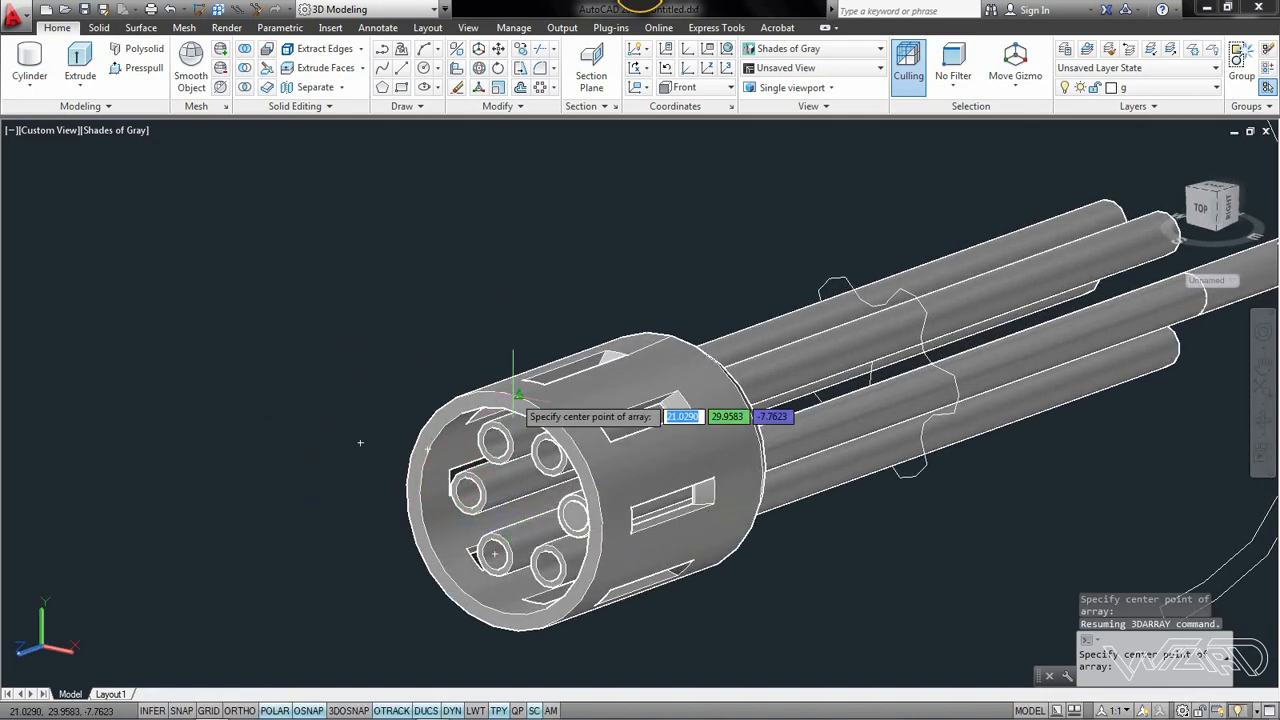
pyautogui.scroll(2, 503, 538)
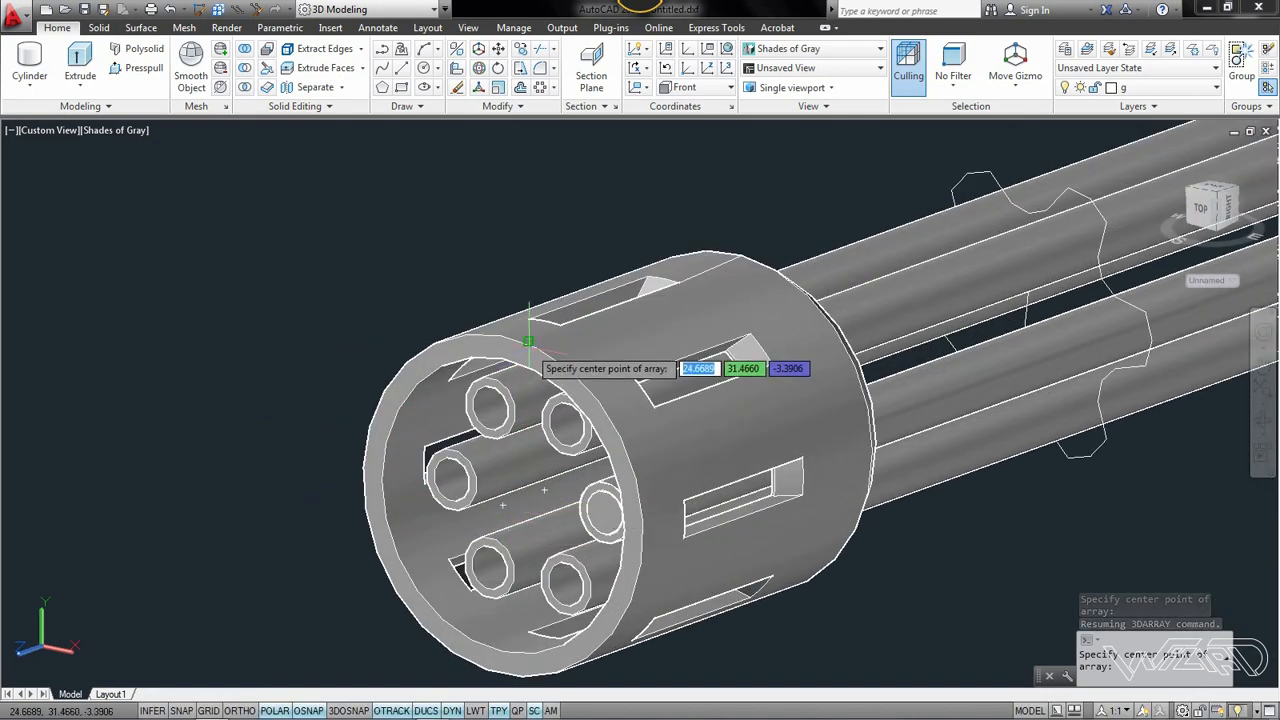
pyautogui.click(503, 500)
pyautogui.scroll(-2, 503, 500)
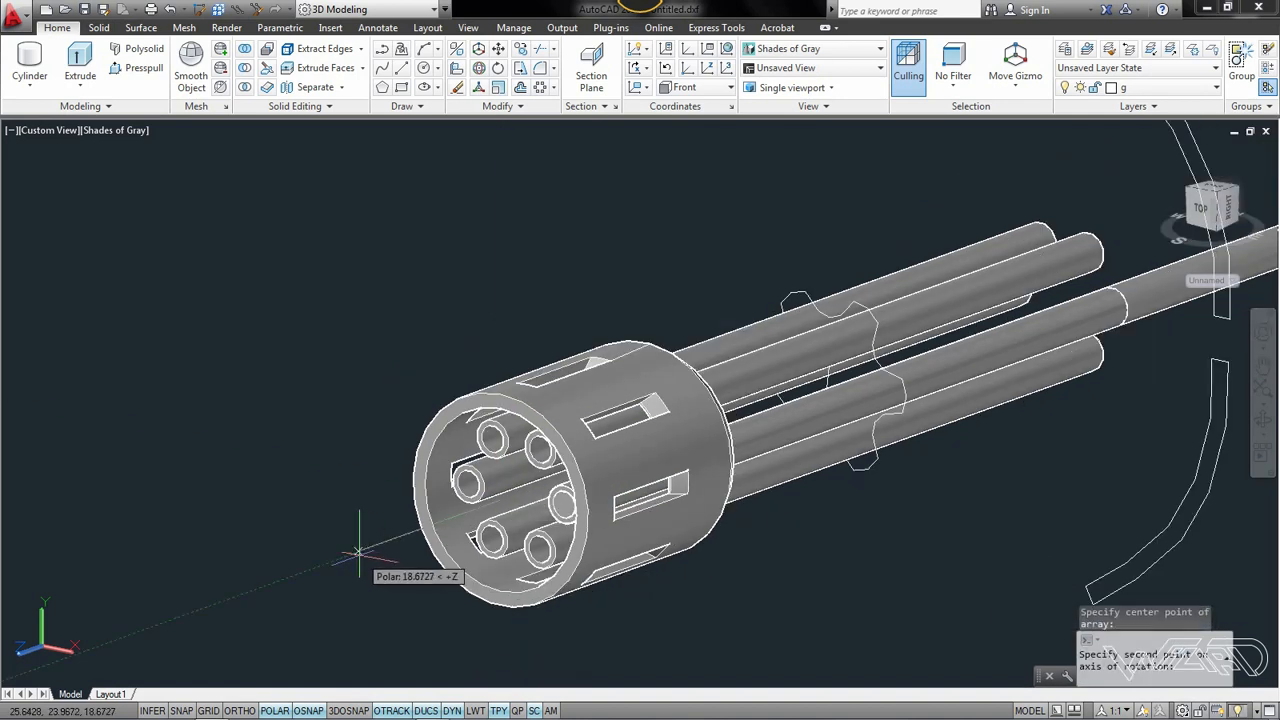
pyautogui.click(359, 553)
# Extrude the scalloped profile around the barrels by 4.5
pyautogui.scroll(-3, 359, 554)
pyautogui.scroll(3, 514, 501)
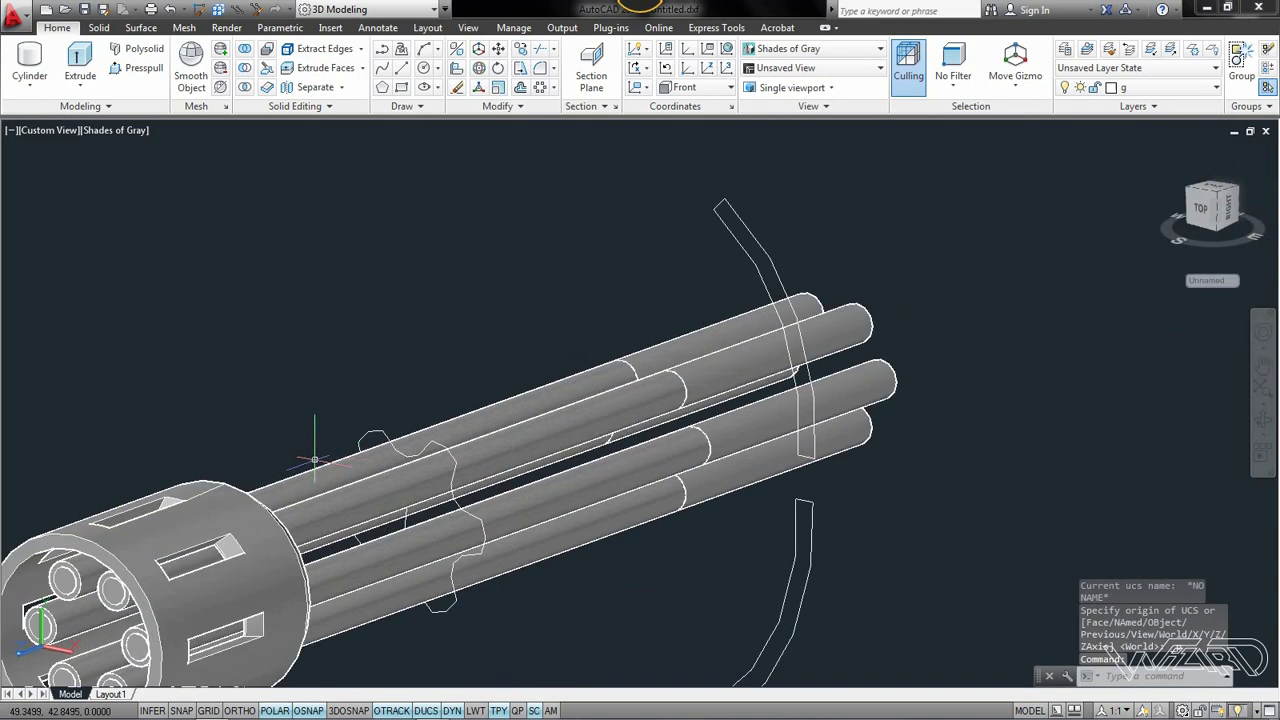
pyautogui.click(78, 60)
pyautogui.click(379, 432)
pyautogui.press('Return')
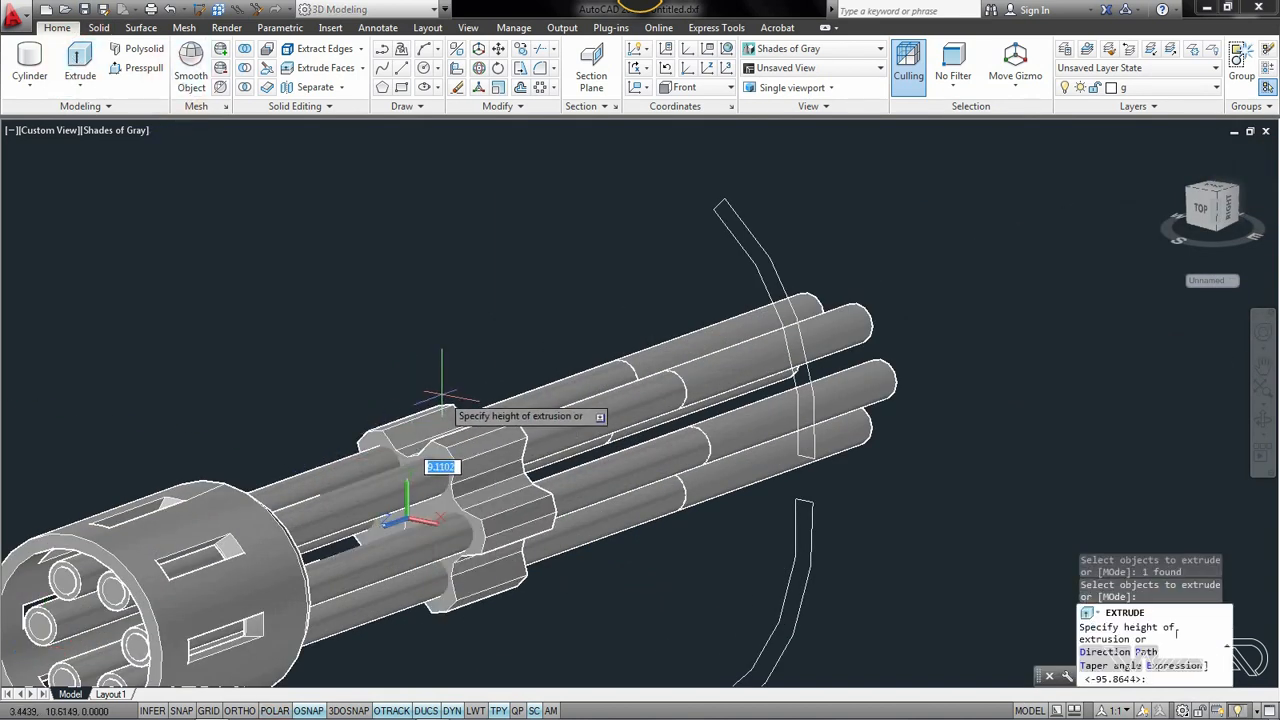
pyautogui.press('Return')
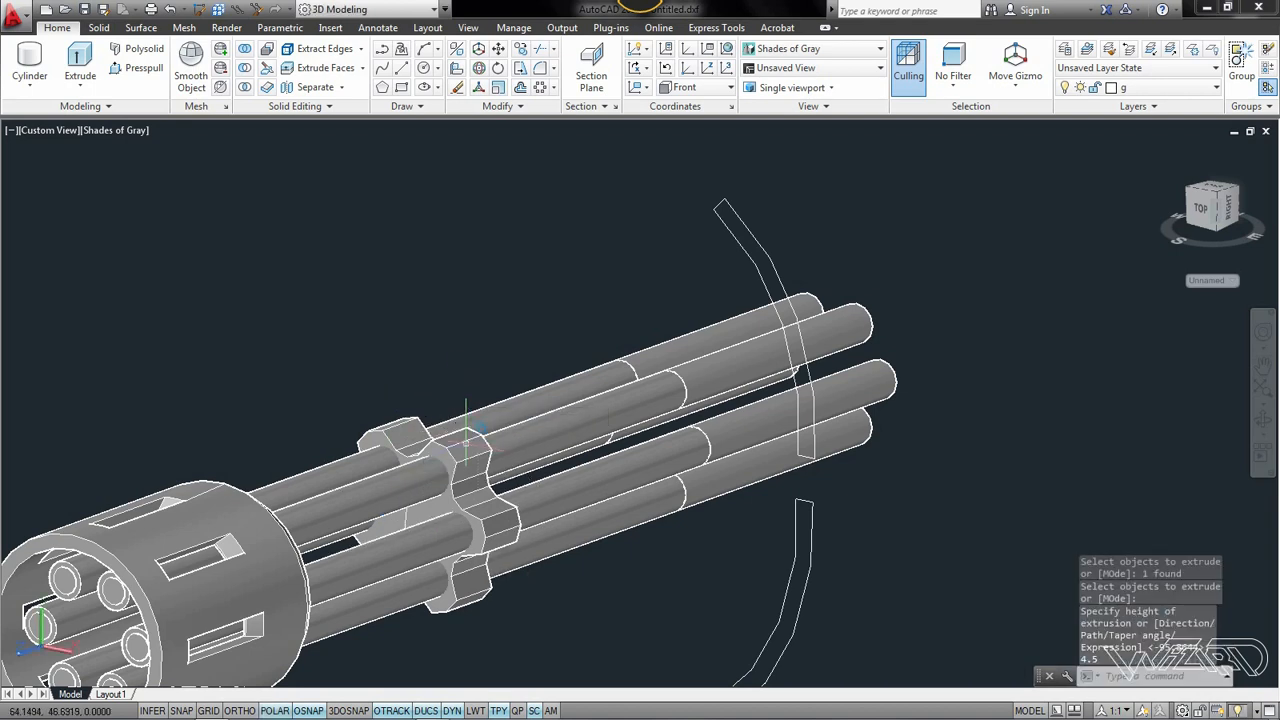
# Subtract the arrayed long cylinders from the scalloped plate to cut the barrel holes through it
pyautogui.click(222, 87)
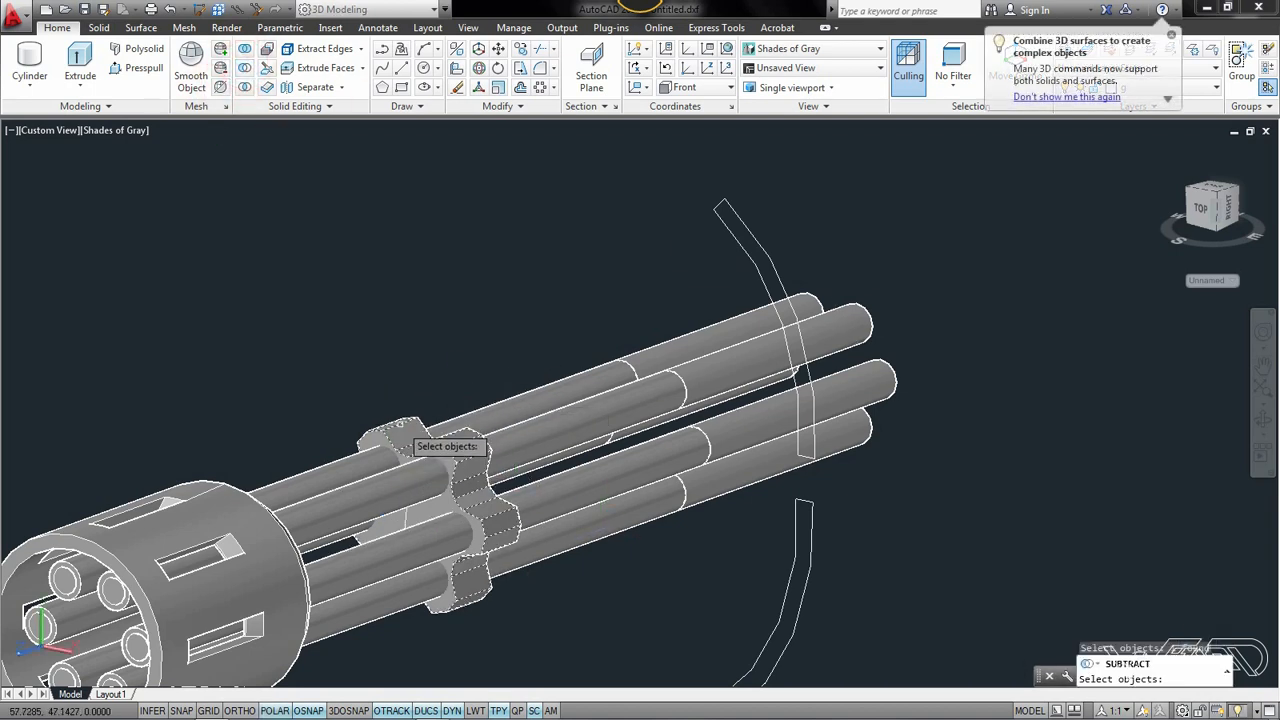
pyautogui.click(410, 438)
pyautogui.press('Return')
pyautogui.click(918, 451)
pyautogui.click(851, 293)
pyautogui.click(763, 390)
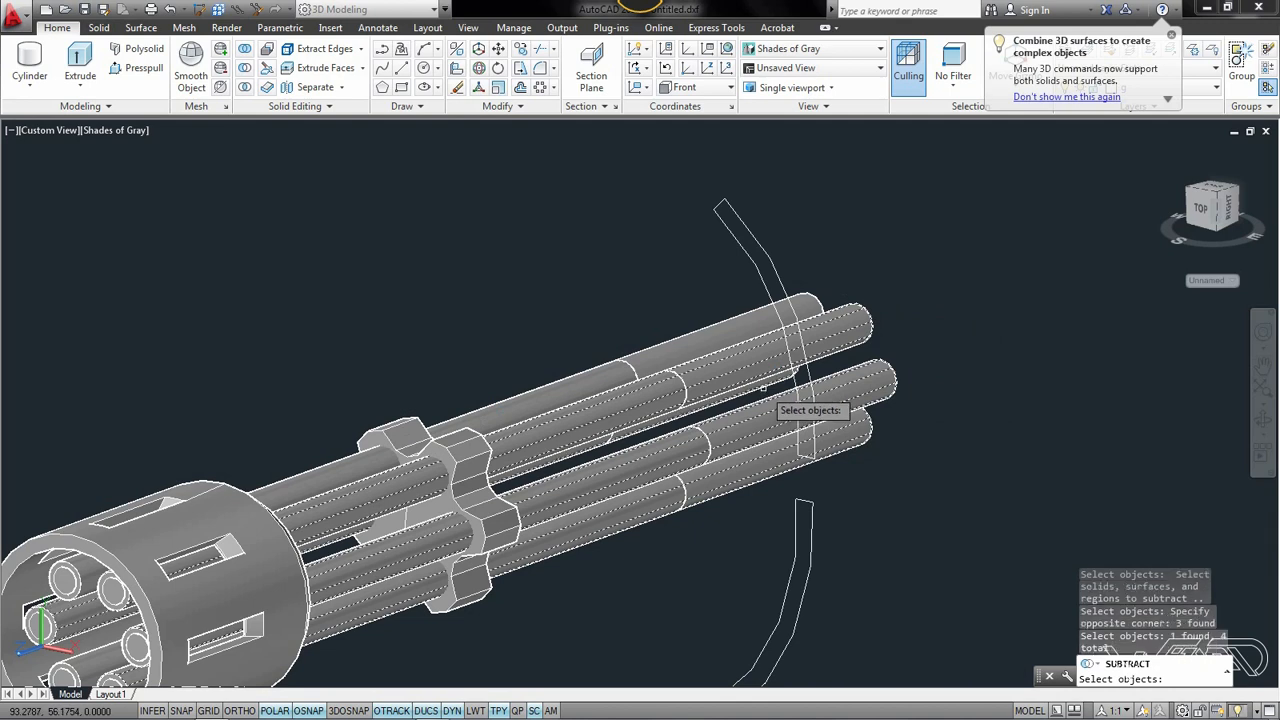
pyautogui.click(705, 335)
pyautogui.press('Return')
pyautogui.scroll(-4, 1019, 475)
pyautogui.scroll(3, 750, 529)
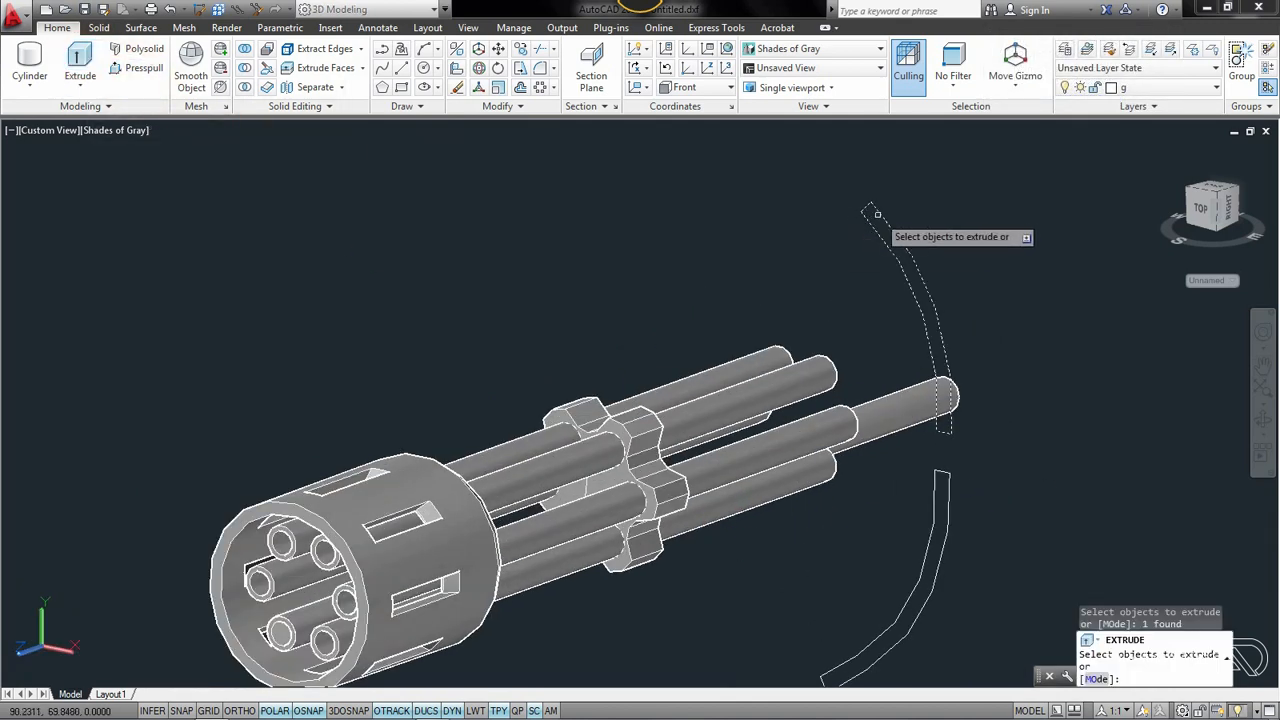
pyautogui.click(979, 449)
pyautogui.click(920, 480)
pyautogui.press('Return')
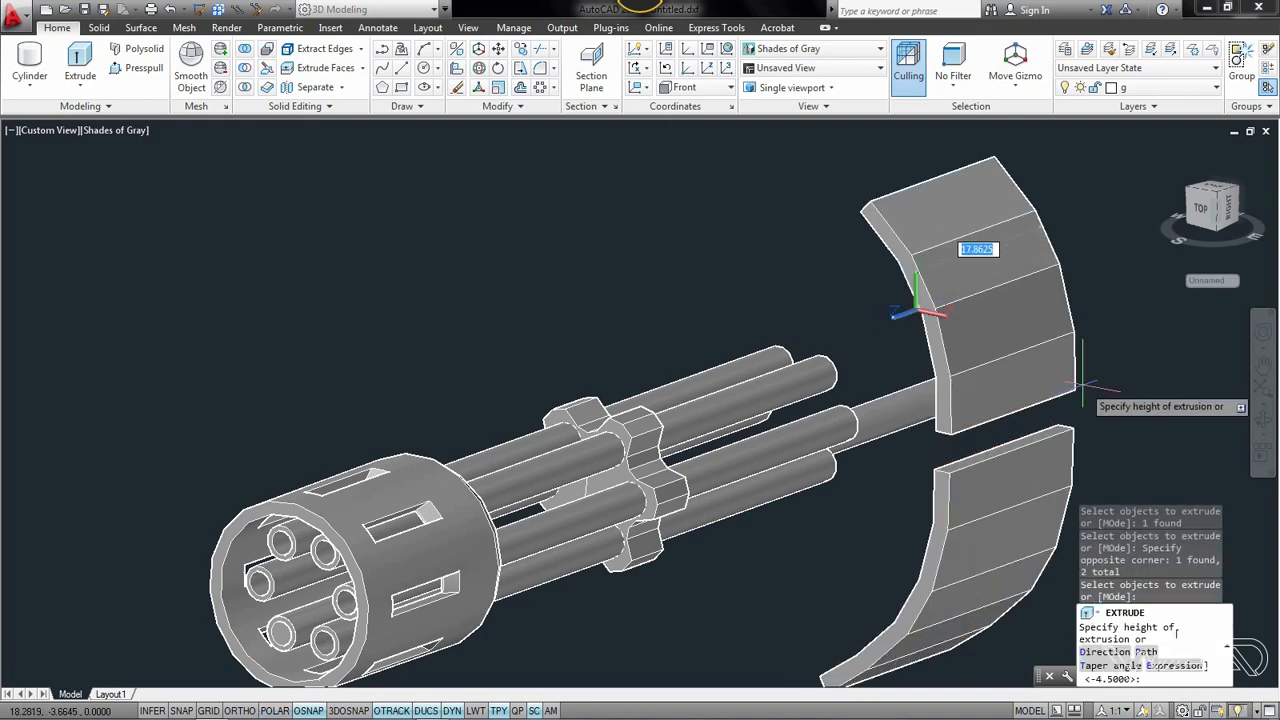
pyautogui.press('Escape')
pyautogui.hotkey('ctrl', 'z')
pyautogui.hotkey('ctrl', 'z')
pyautogui.hotkey('ctrl', 'z')
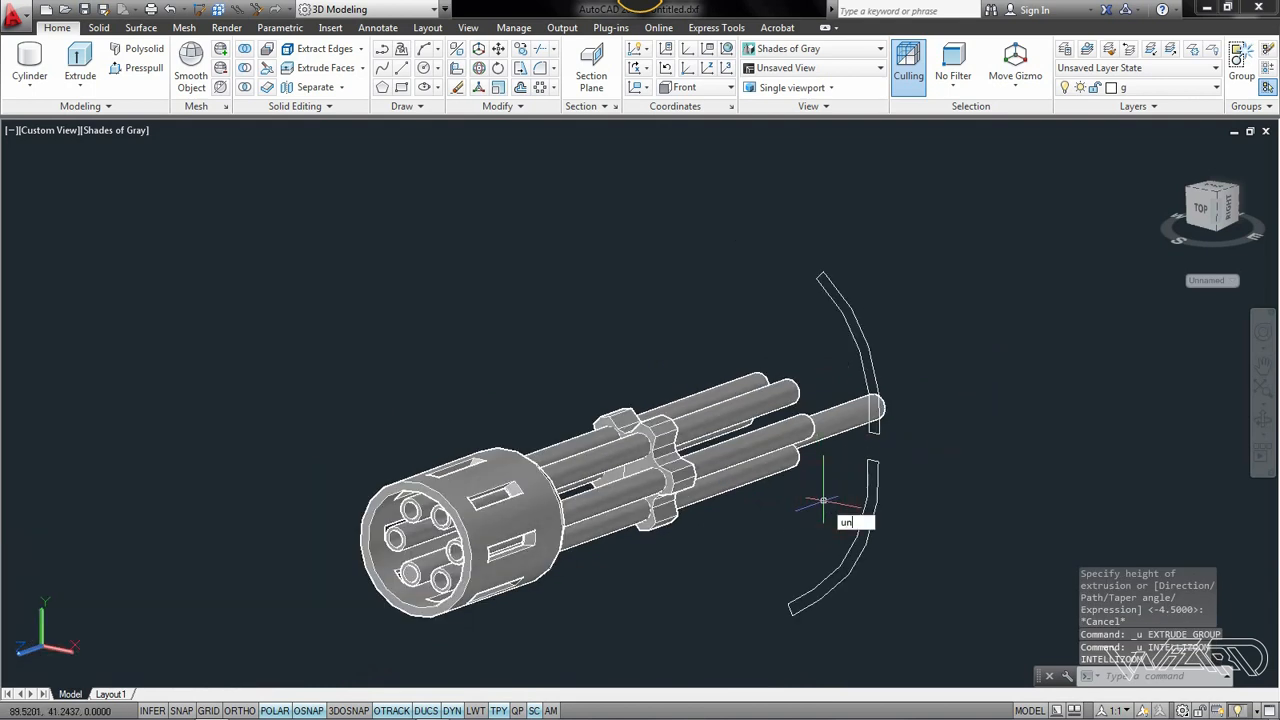
# Set the drawing's length unit type to Architectural
pyautogui.press('Return')
pyautogui.click(586, 253)
pyautogui.click(560, 274)
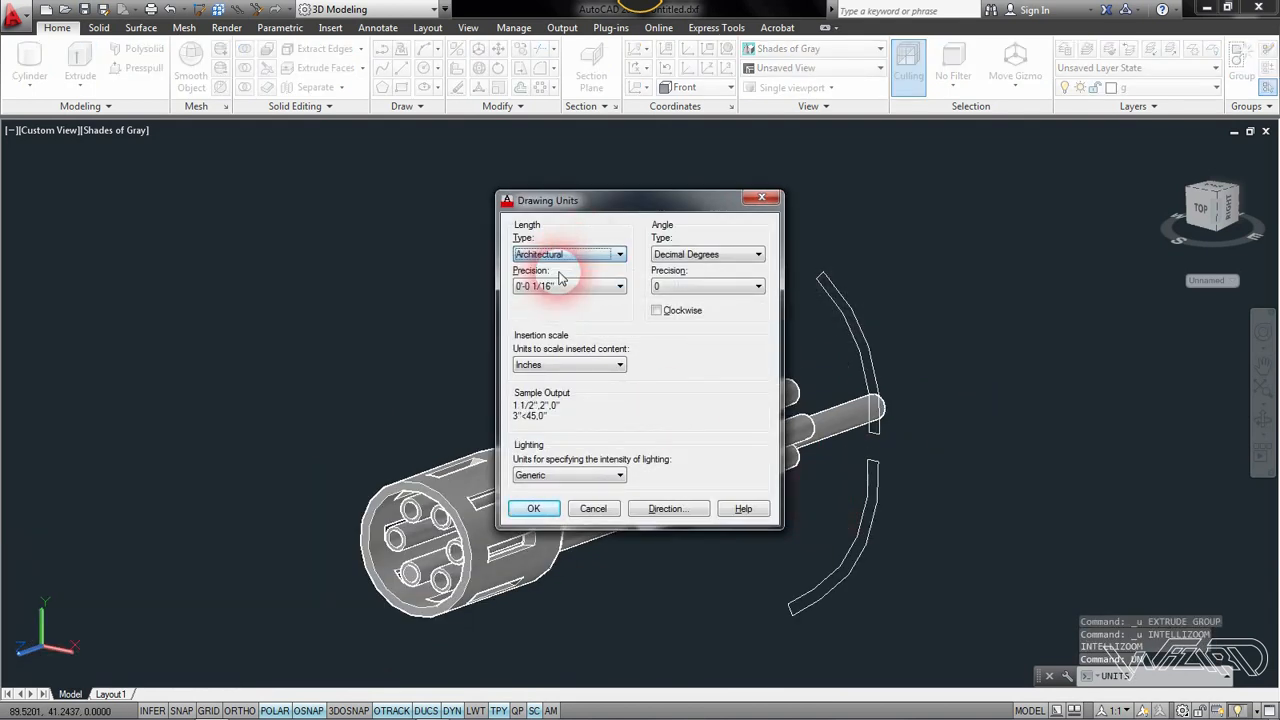
pyautogui.click(540, 506)
# Extrude the two curved strip profiles beyond the barrel ends by 3'-5-3/4 into curved panels
pyautogui.scroll(2, 804, 390)
pyautogui.click(95, 62)
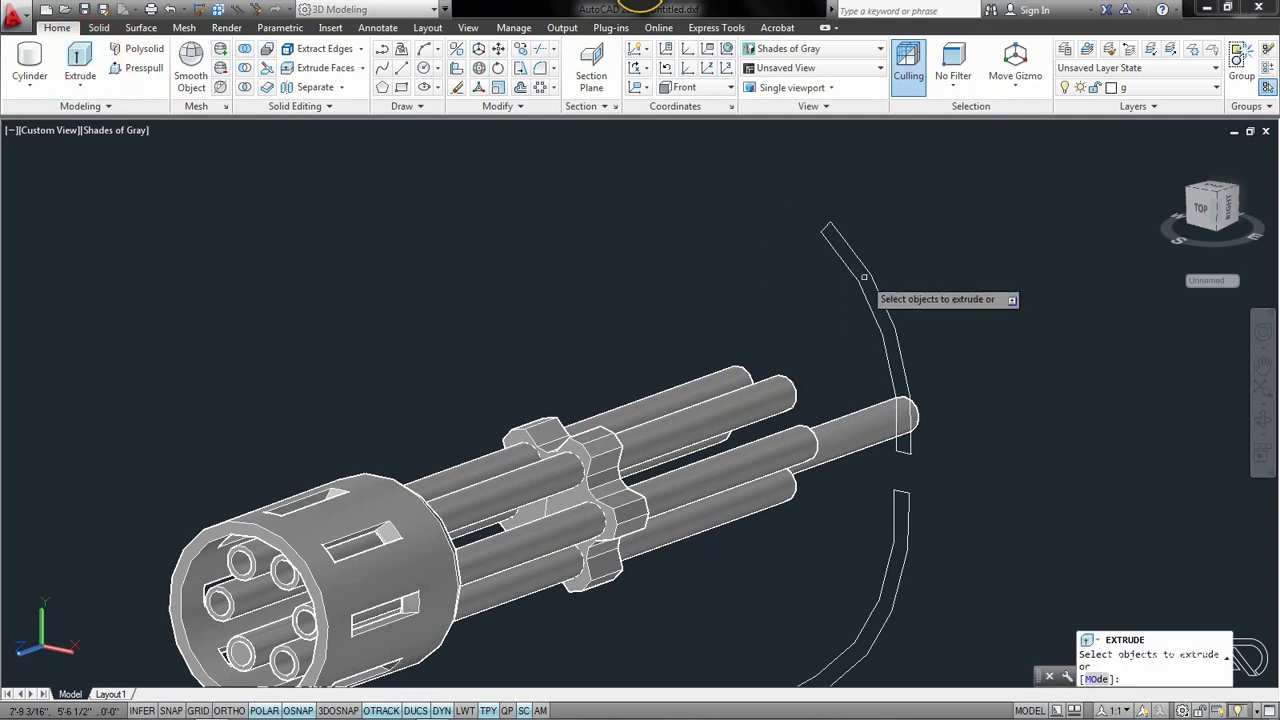
pyautogui.click(876, 292)
pyautogui.click(910, 508)
pyautogui.press('Return')
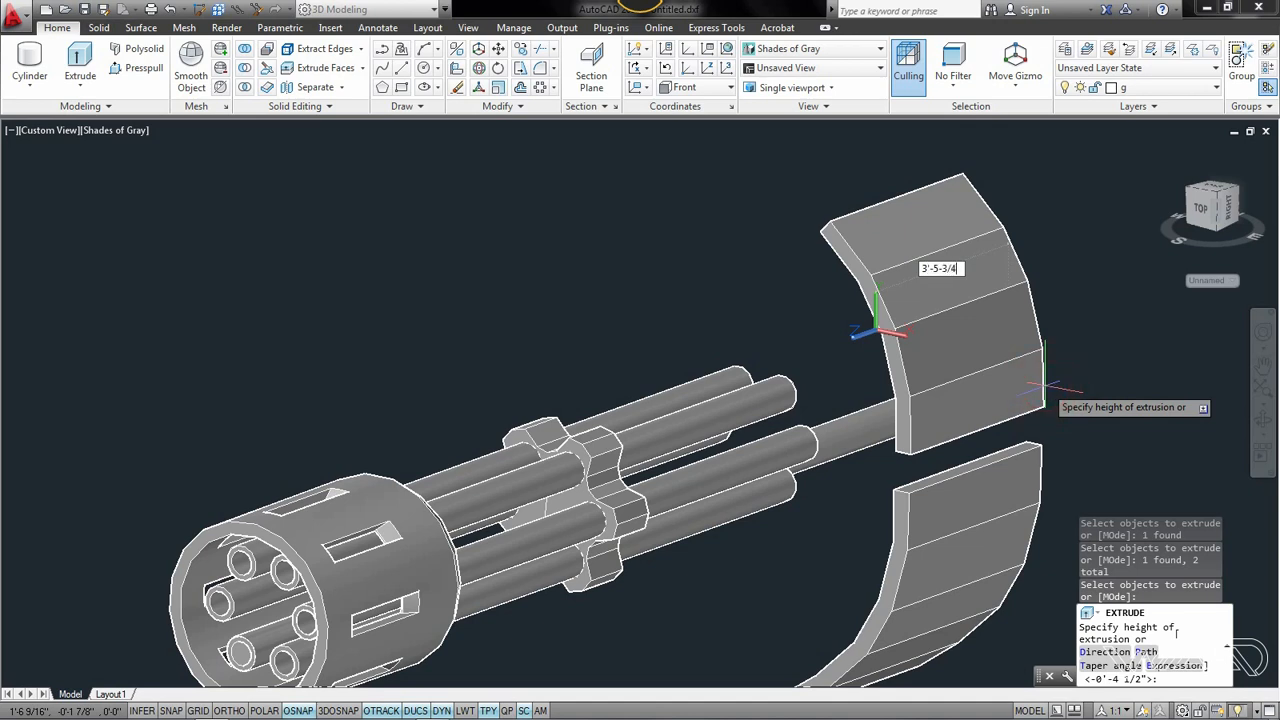
pyautogui.click(1045, 385)
pyautogui.scroll(-2, 738, 480)
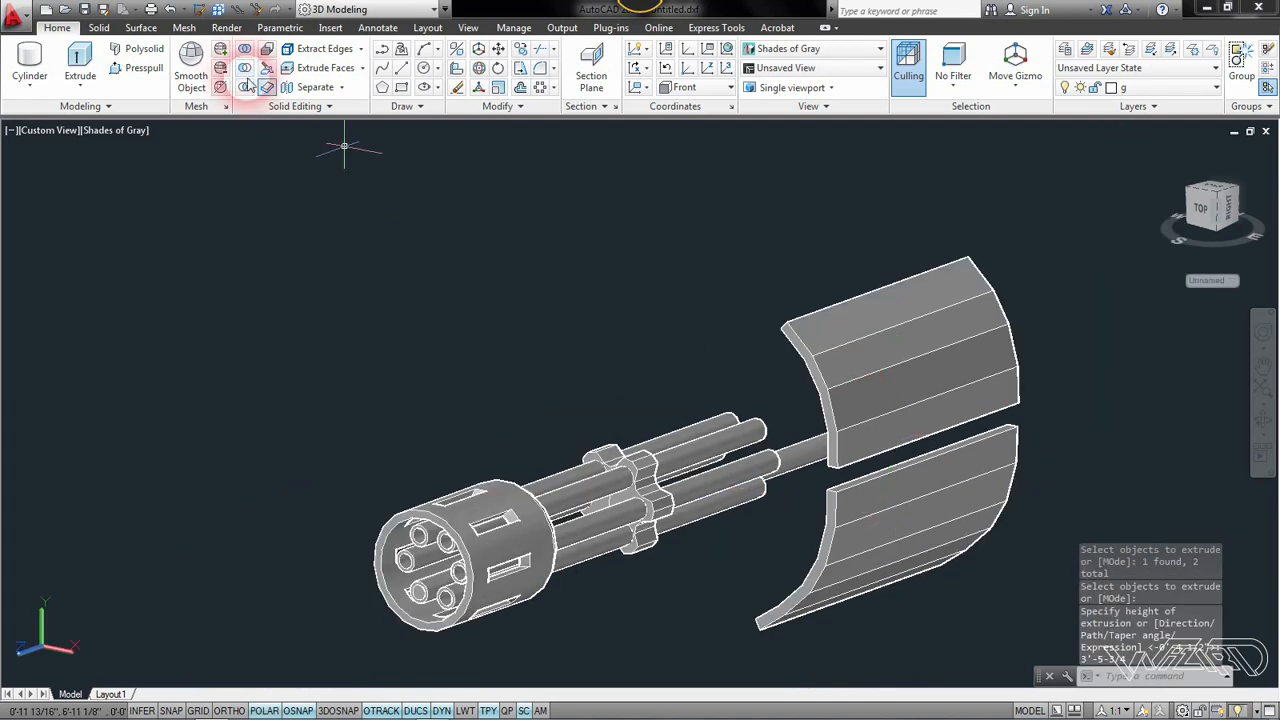
# Shell the upper curved panel with an offset distance of 1, removing the facets of its broad outer face
pyautogui.click(342, 88)
pyautogui.click(312, 175)
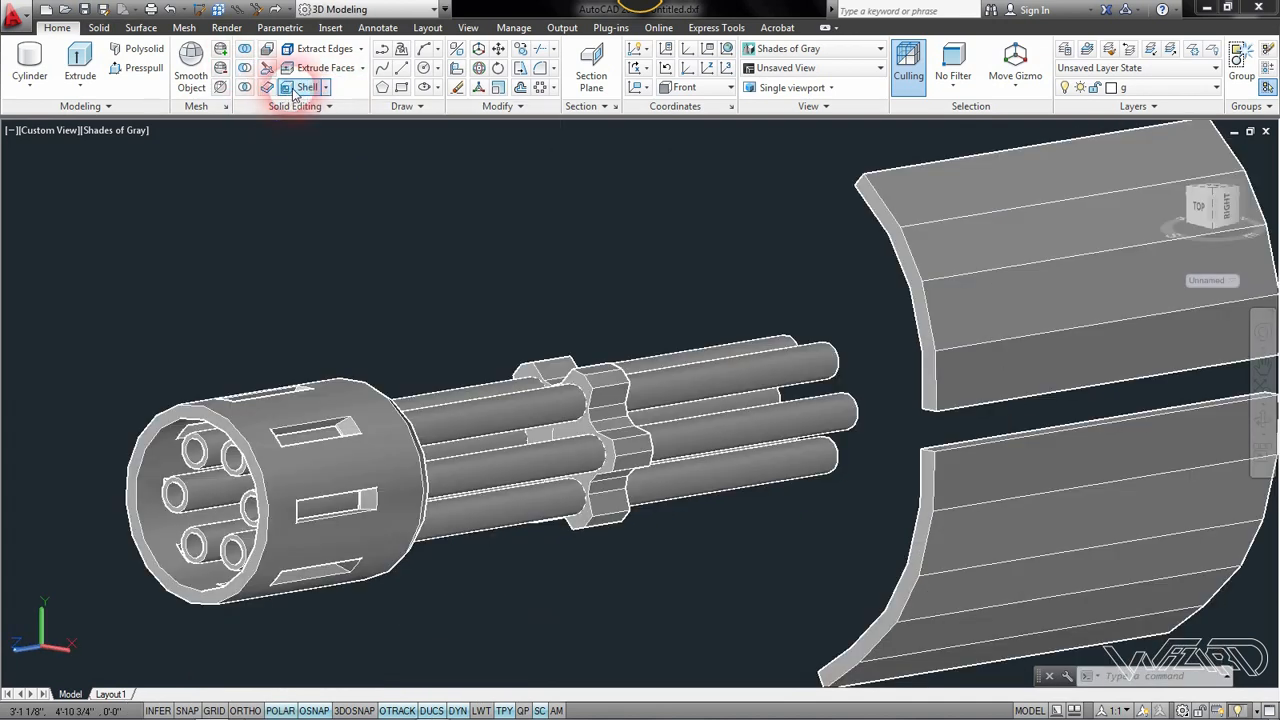
pyautogui.click(300, 88)
pyautogui.click(869, 186)
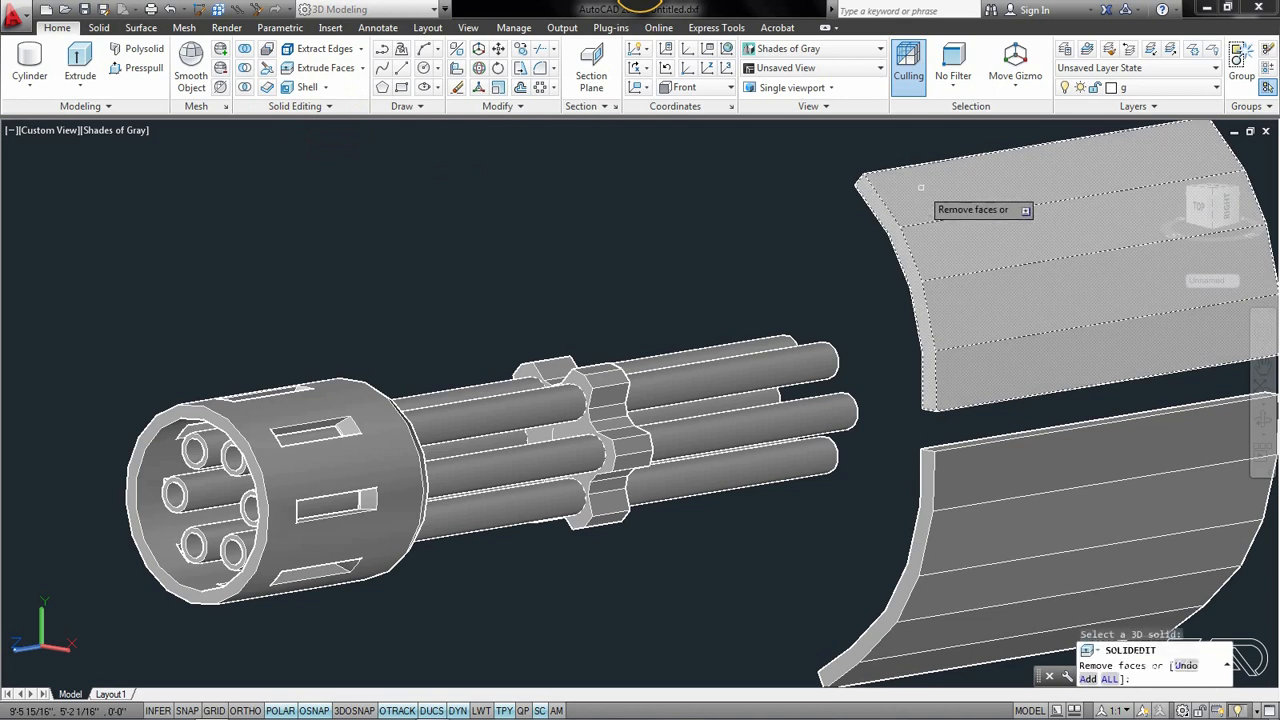
pyautogui.click(905, 208)
pyautogui.click(973, 260)
pyautogui.click(975, 308)
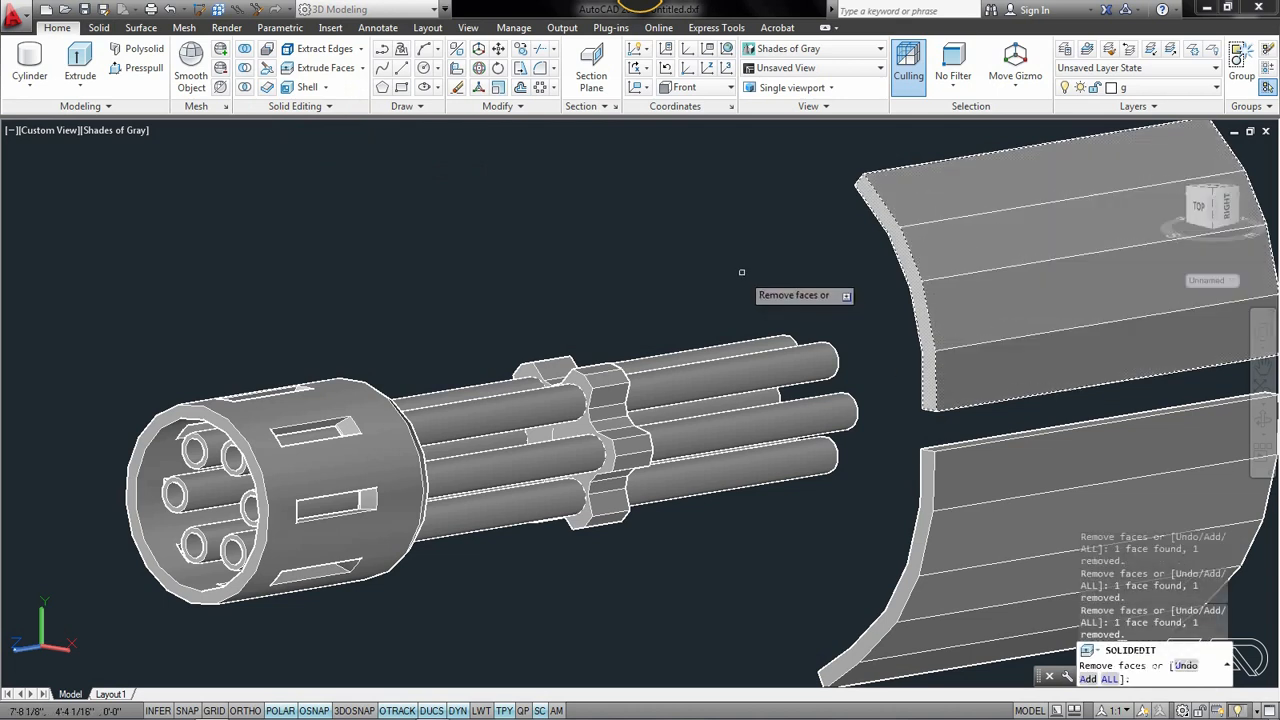
pyautogui.press('Return')
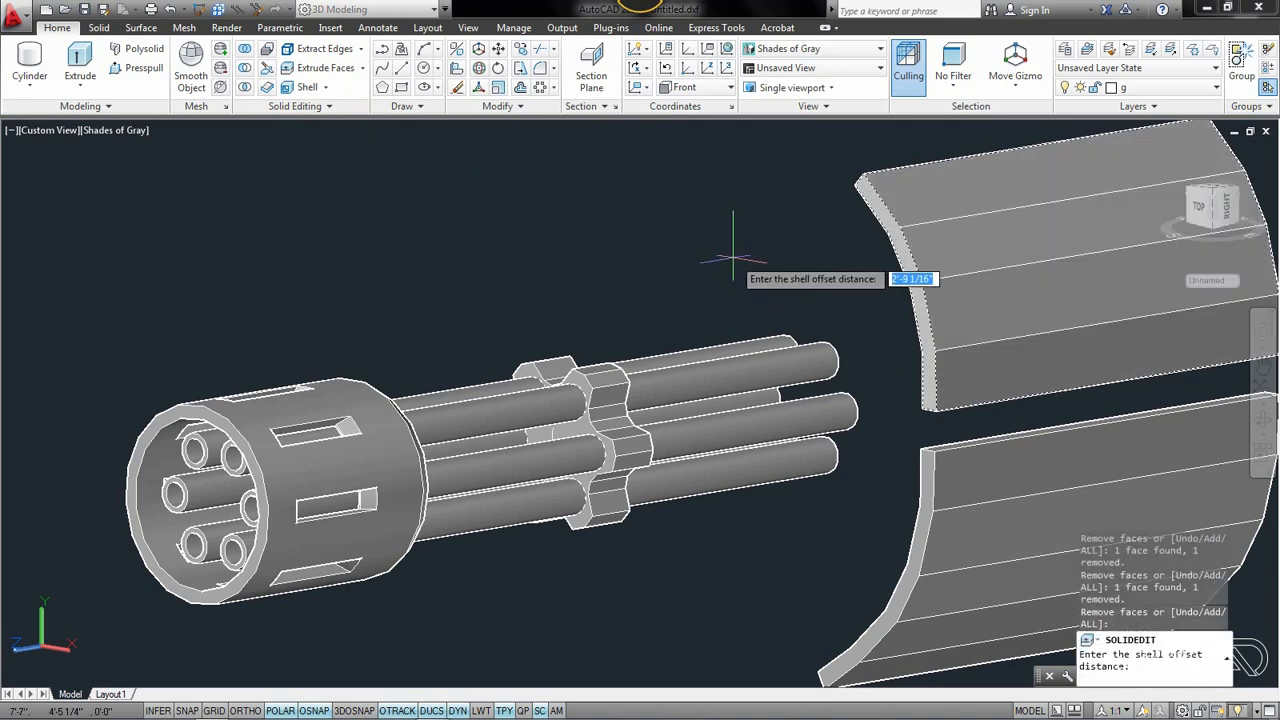
pyautogui.write('1')
pyautogui.press('Return')
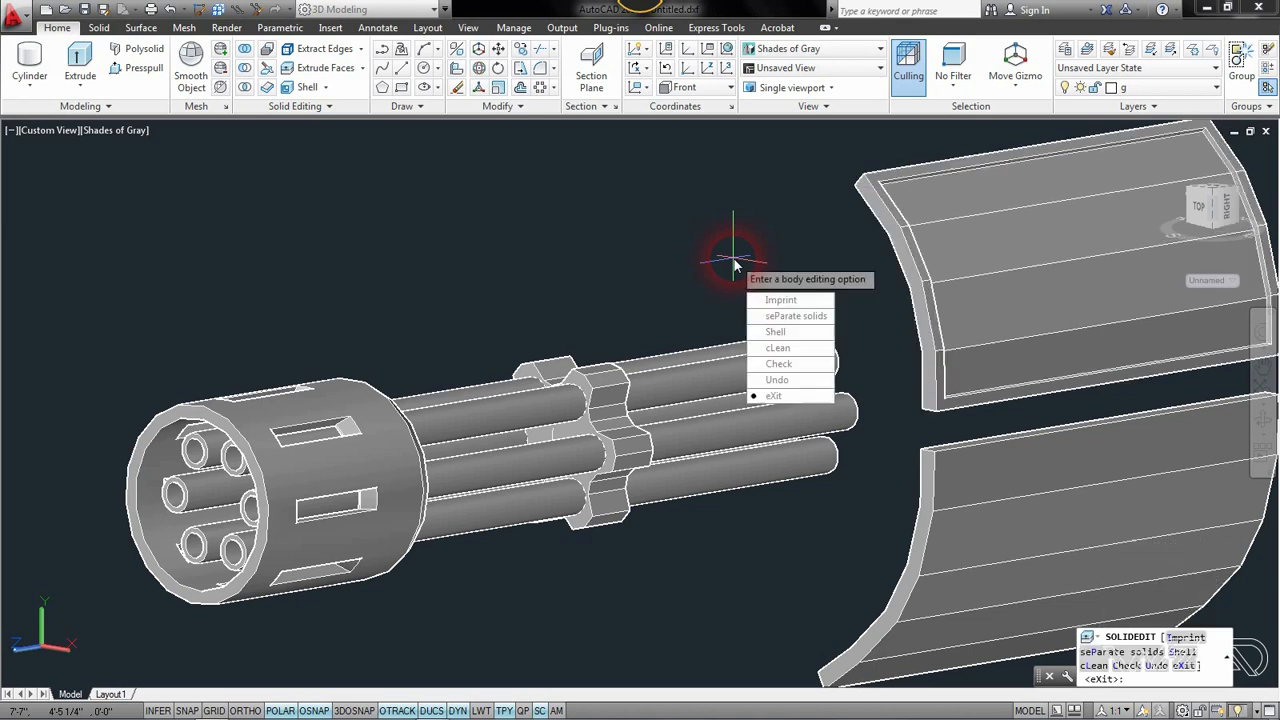
pyautogui.press('Return')
pyautogui.press('Return')
pyautogui.scroll(-5, 735, 260)
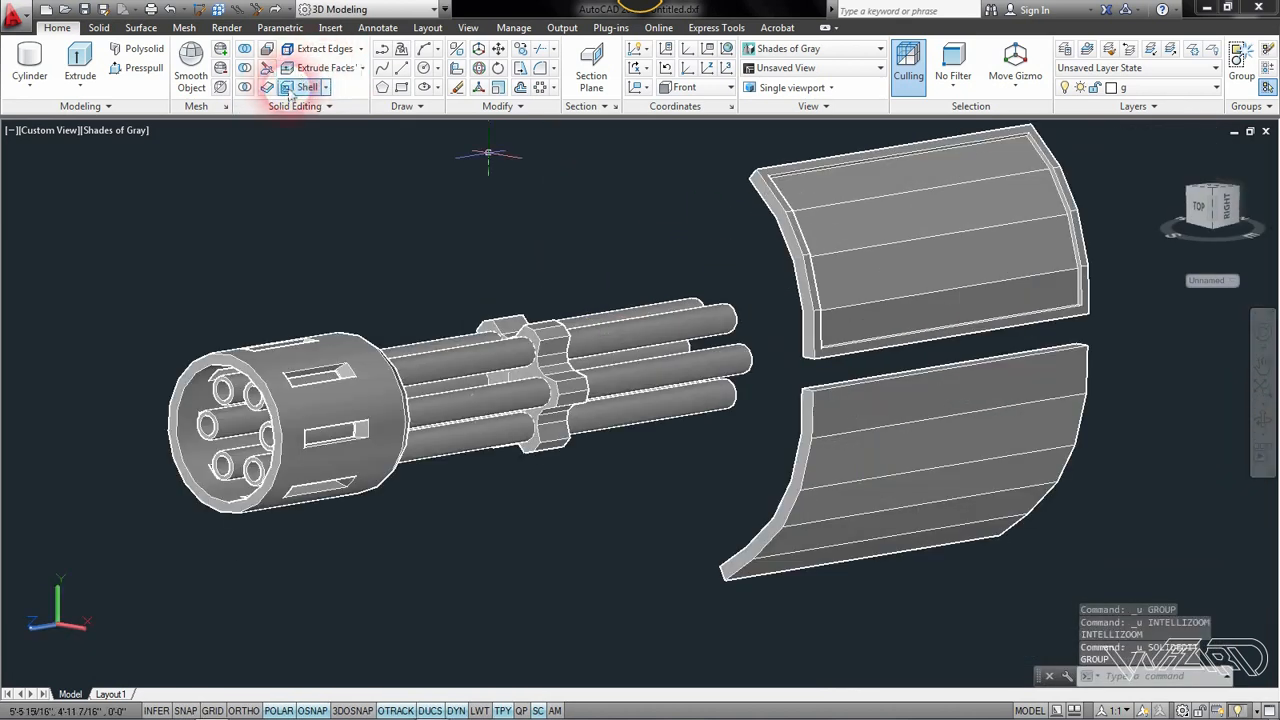
# Shell the lower curved panel, removing all facets of its broad outer face
pyautogui.click(291, 88)
pyautogui.click(834, 447)
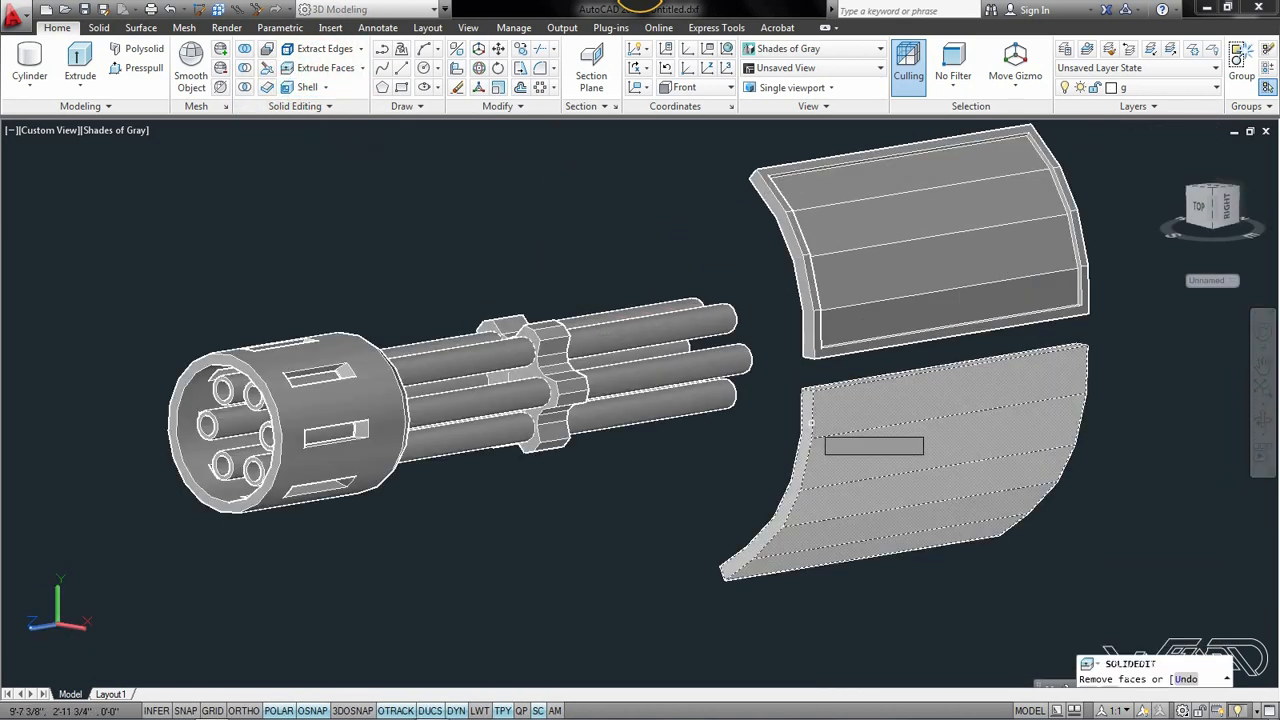
pyautogui.scroll(4, 836, 445)
pyautogui.click(820, 383)
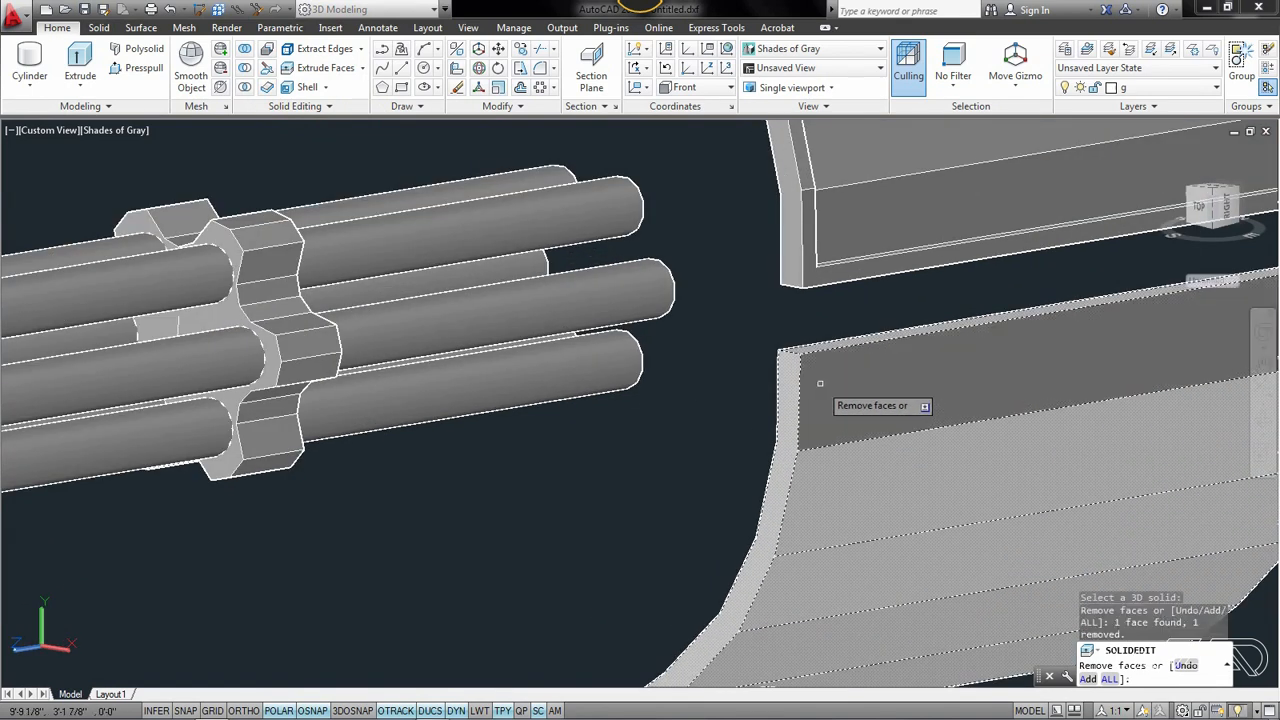
pyautogui.click(824, 479)
pyautogui.click(783, 588)
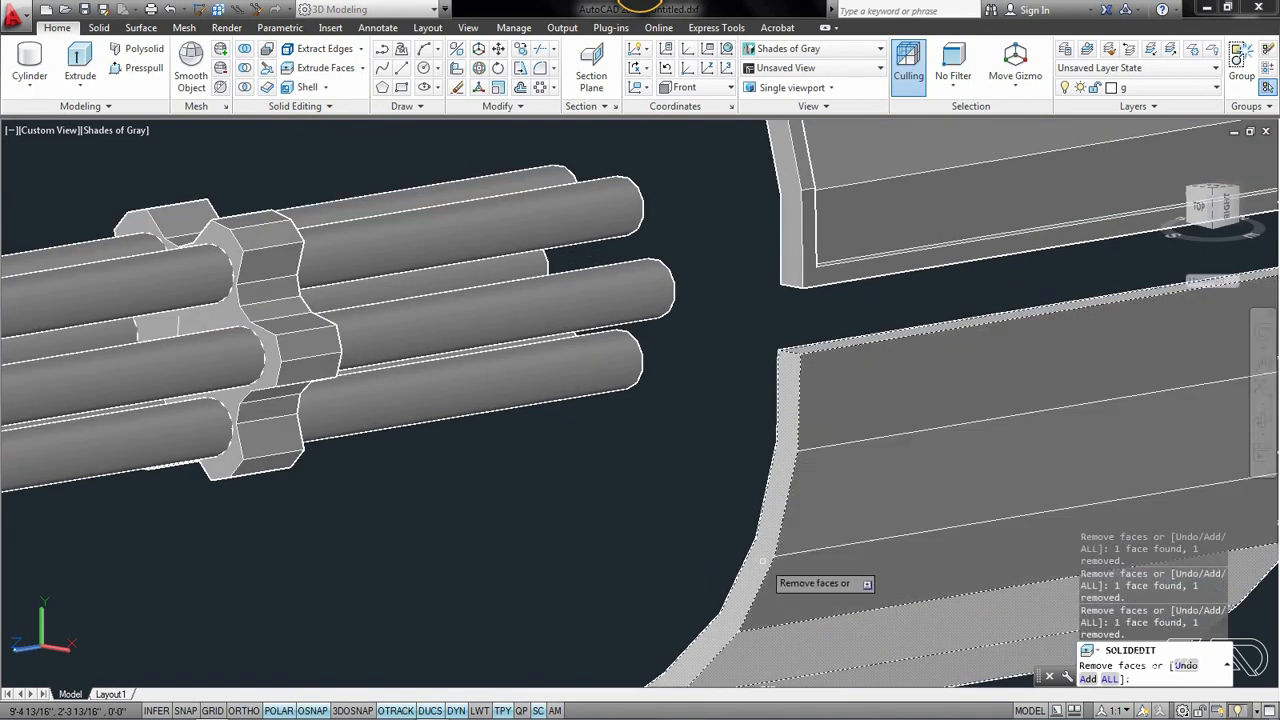
pyautogui.scroll(-3, 718, 672)
pyautogui.scroll(3, 672, 588)
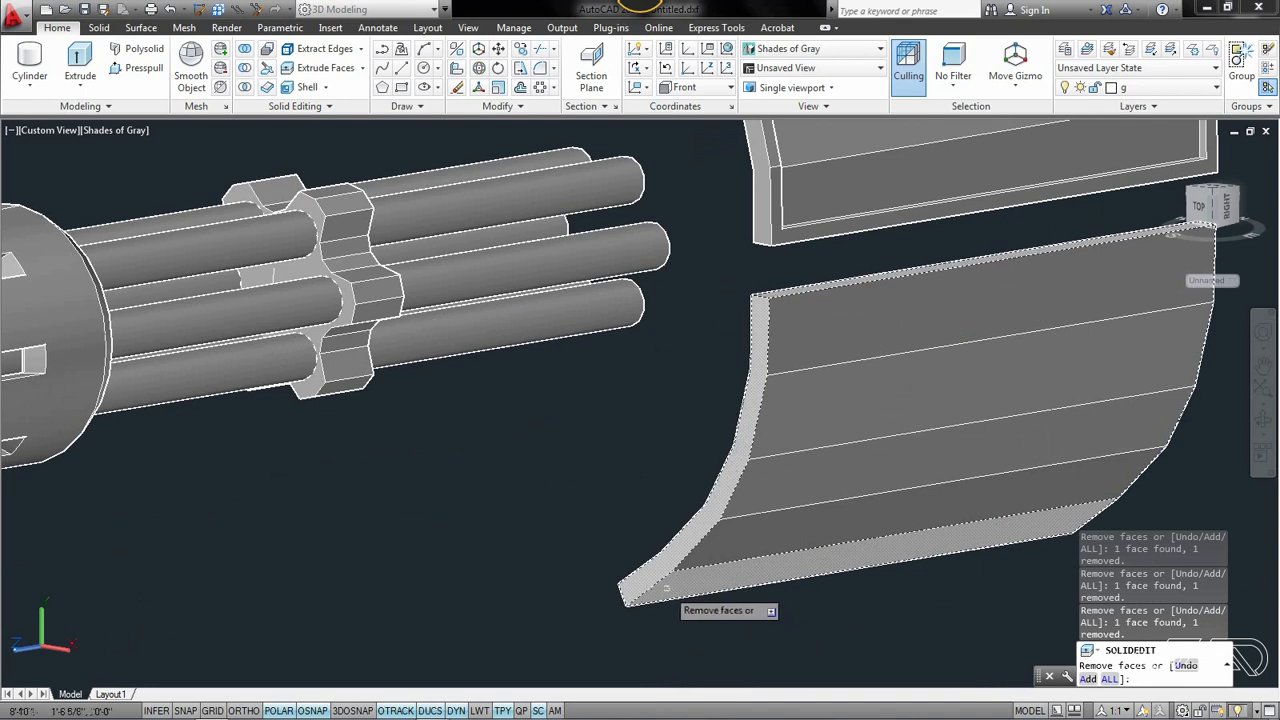
pyautogui.keyDown('shift'); pyautogui.moveTo(665, 588); pyautogui.dragTo(630, 485, button='middle'); pyautogui.keyUp('shift')
pyautogui.press('Return')
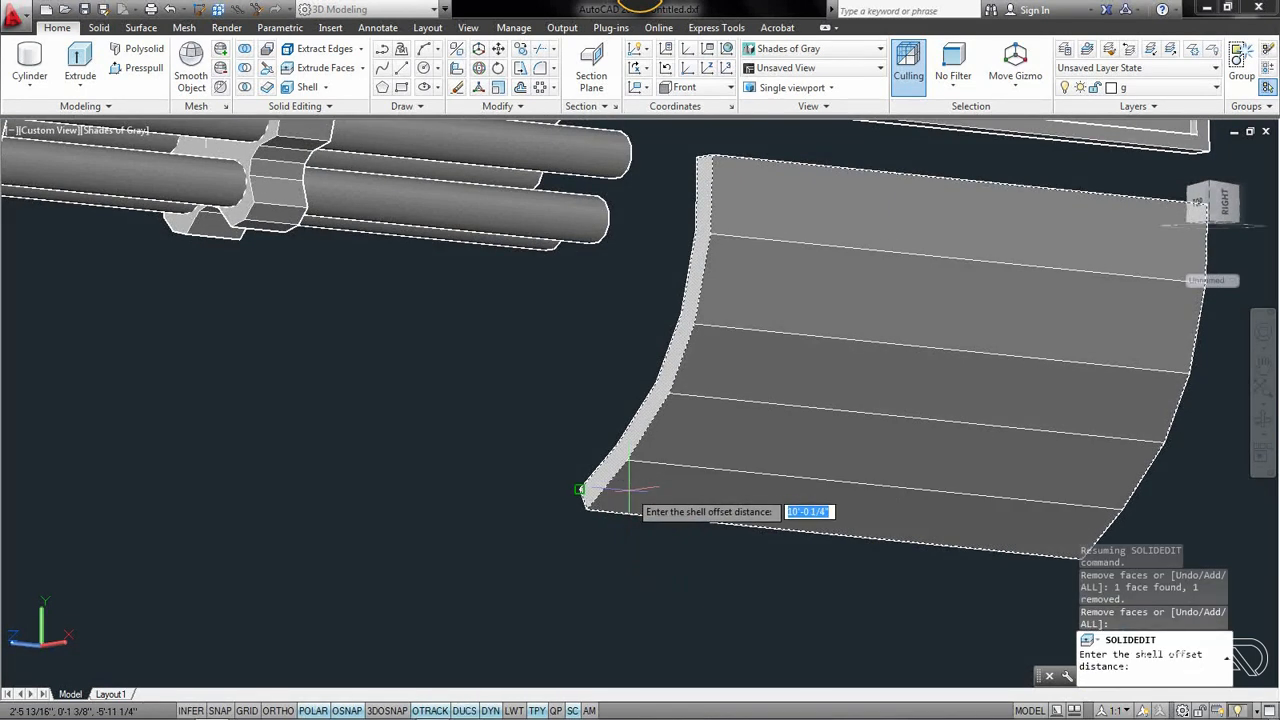
pyautogui.press('Return')
pyautogui.press('Return')
pyautogui.press('Return')
pyautogui.scroll(-3, 742, 606)
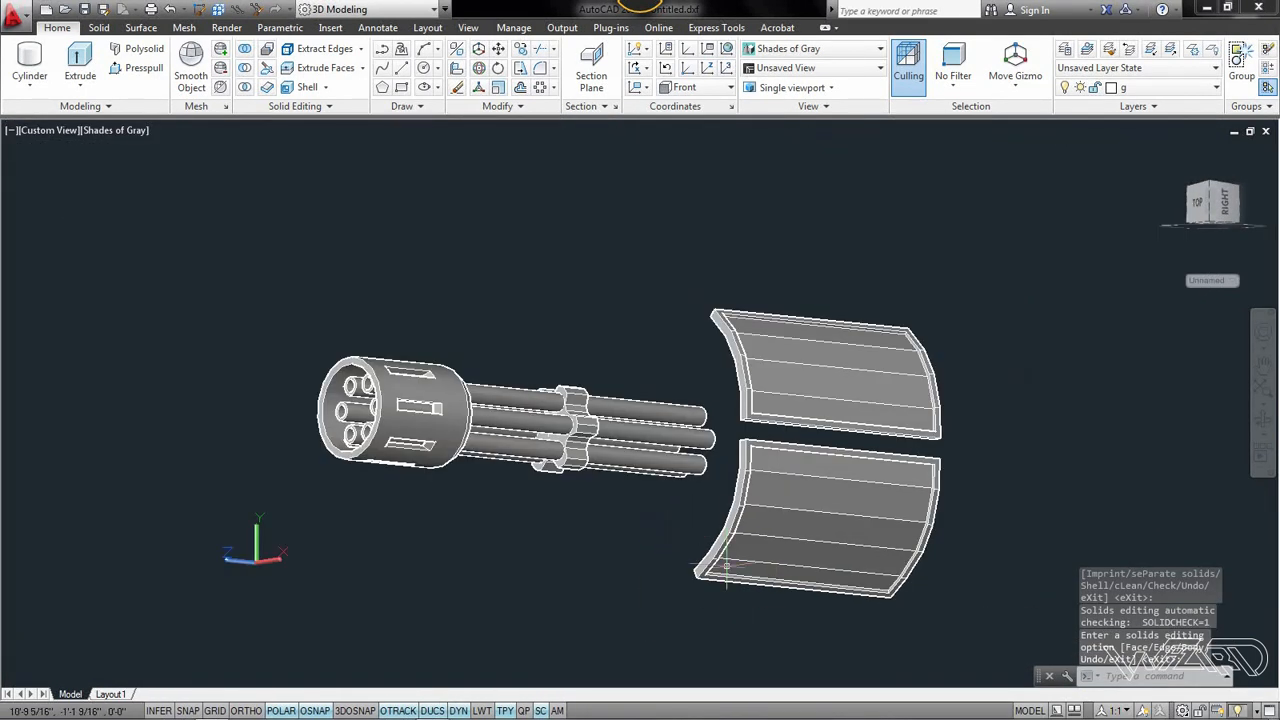
# End object isolation to bring back the hidden geometry around the barrel ends
pyautogui.keyDown('shift'); pyautogui.moveTo(733, 566); pyautogui.dragTo(736, 598, button='middle'); pyautogui.keyUp('shift')
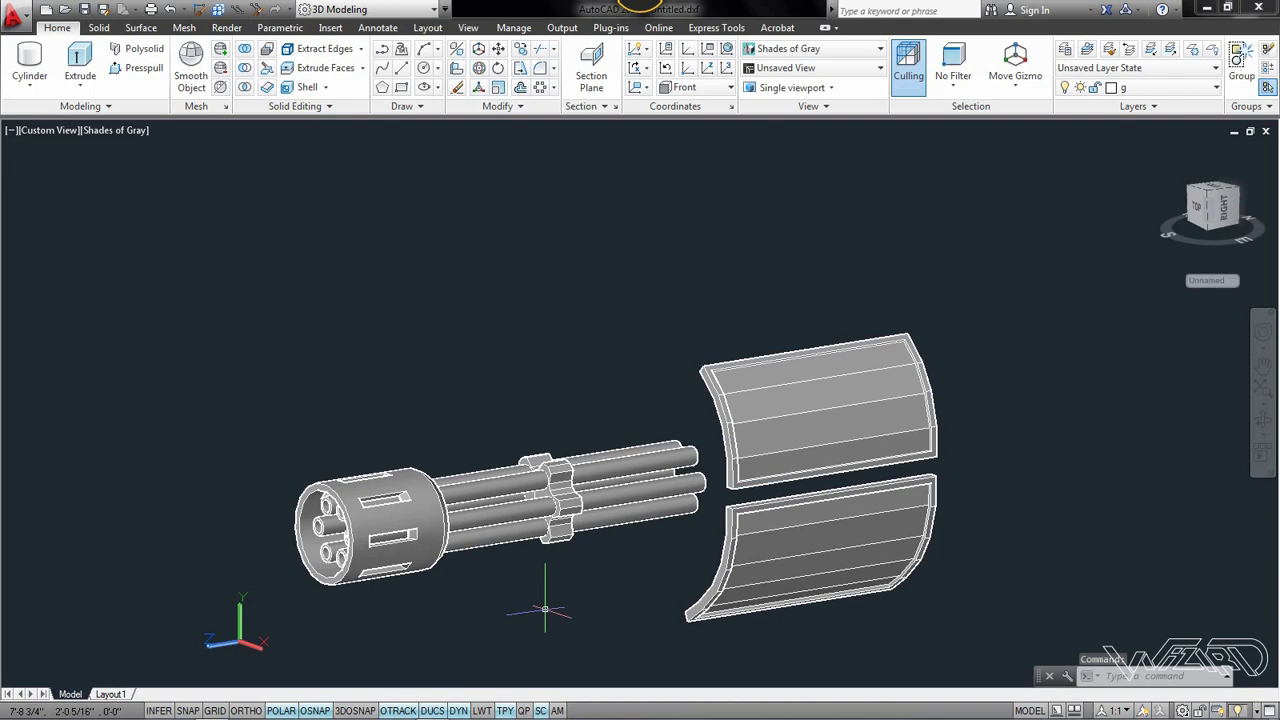
pyautogui.scroll(3, 528, 602)
pyautogui.keyDown('shift'); pyautogui.moveTo(528, 605); pyautogui.dragTo(737, 294, button='middle'); pyautogui.keyUp('shift')
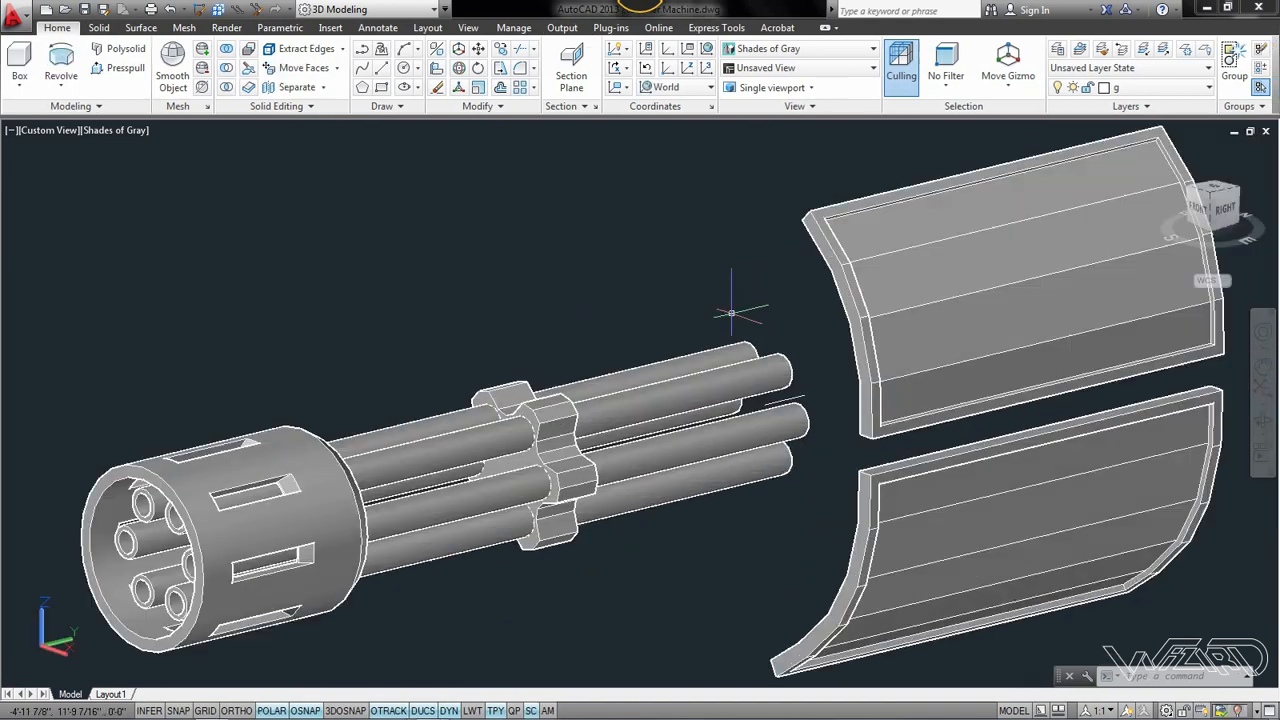
pyautogui.rightClick(640, 255)
pyautogui.moveTo(790, 323)
pyautogui.click(881, 360)
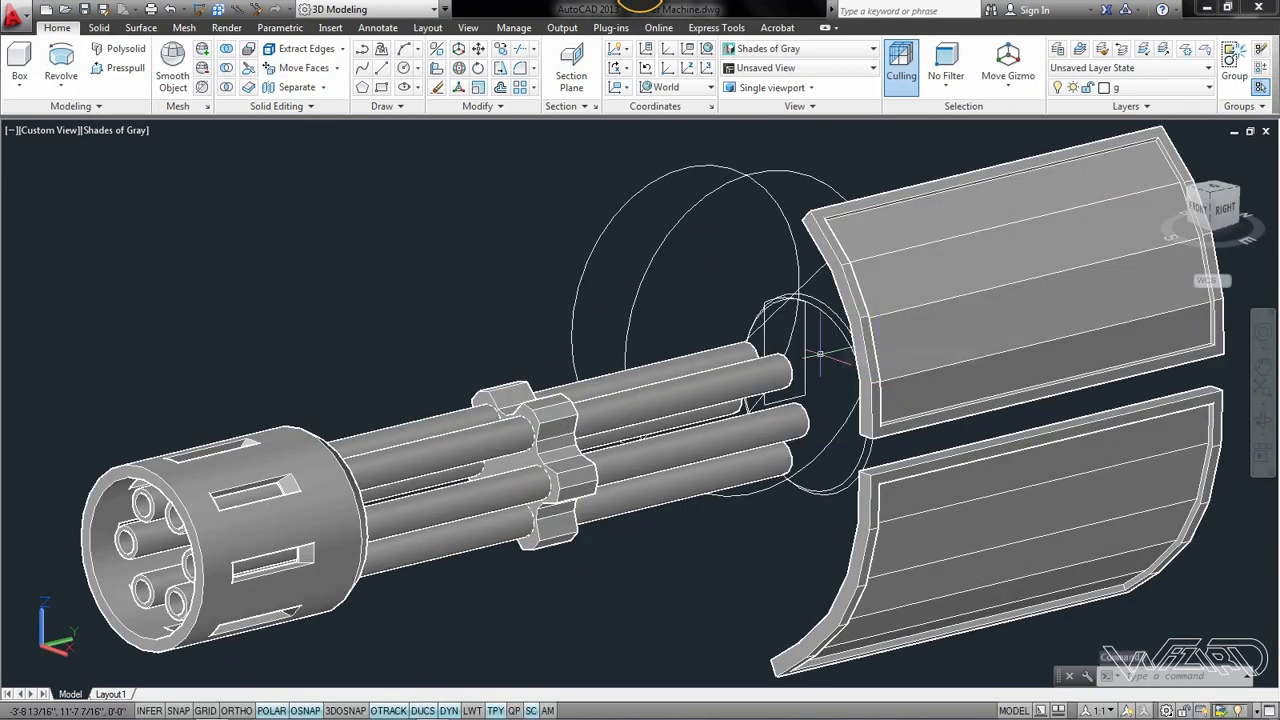
# Hide the slotted housing, barrels, scalloped plate and both curved panels, keeping only the construction circles, line and closed profile
pyautogui.click(543, 594)
pyautogui.click(394, 420)
pyautogui.click(440, 620)
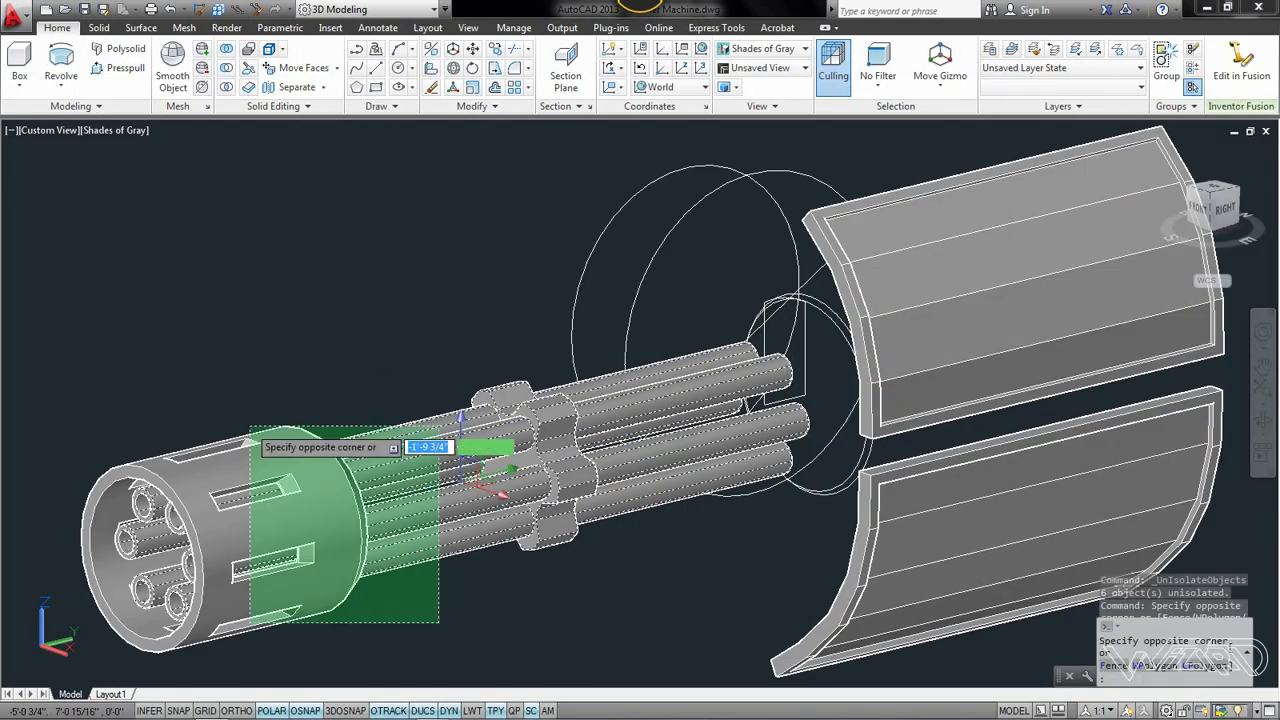
pyautogui.click(225, 420)
pyautogui.click(900, 530)
pyautogui.rightClick(333, 270)
pyautogui.moveTo(360, 349)
pyautogui.click(557, 366)
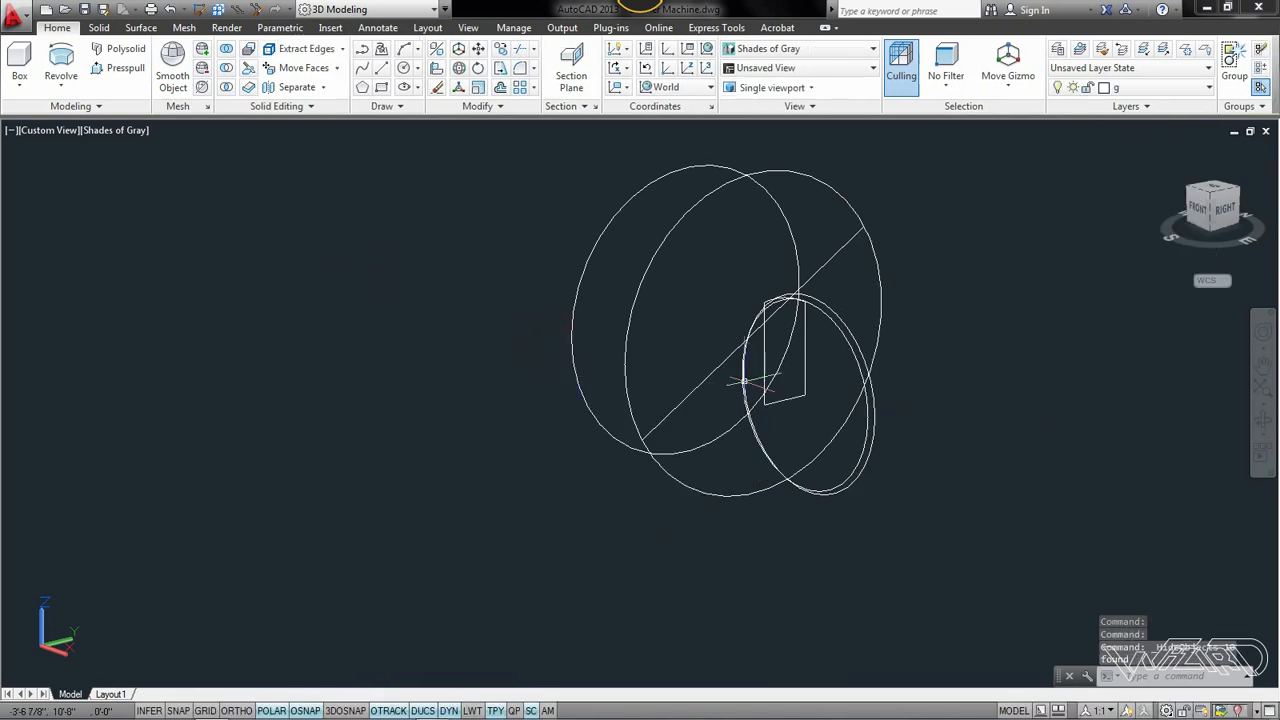
# Revolve the closed profile inside the small circles a full 360 degrees about its bottom edge into a solid disc
pyautogui.scroll(4, 801, 383)
pyautogui.keyDown('shift'); pyautogui.moveTo(801, 383); pyautogui.dragTo(700, 410, button='middle'); pyautogui.keyUp('shift')
pyautogui.scroll(2, 952, 555)
pyautogui.click(61, 62)
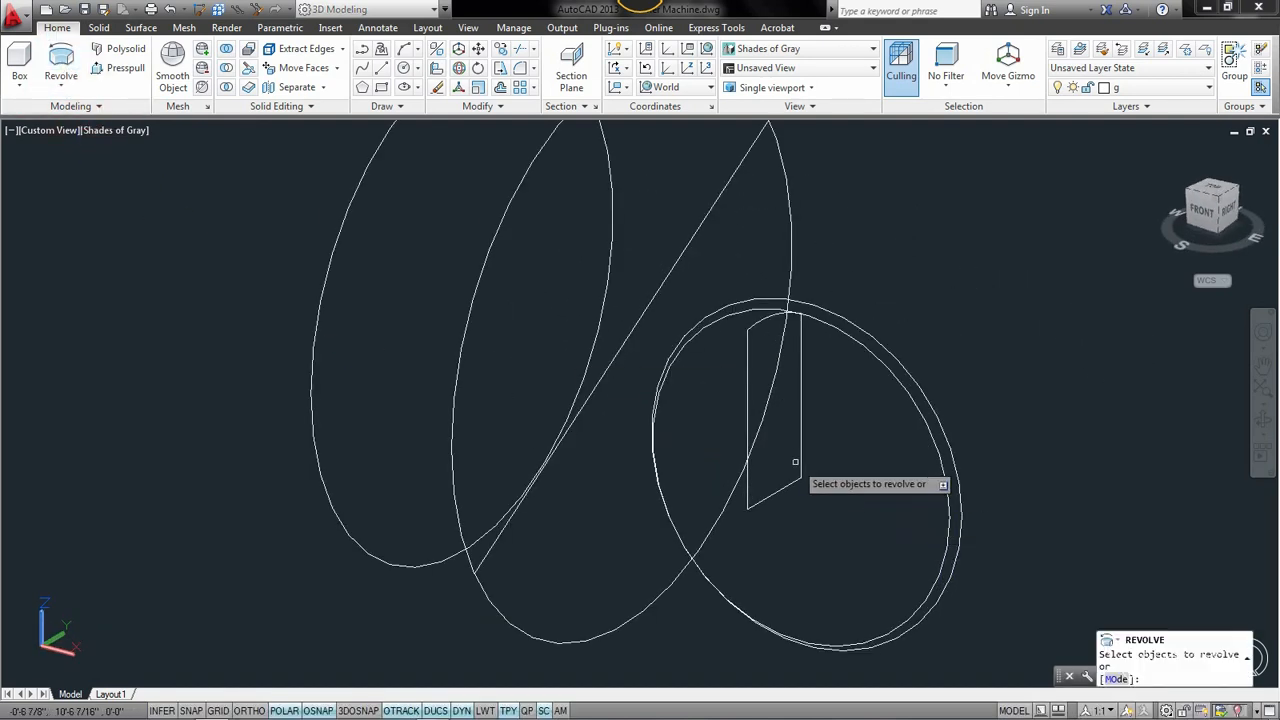
pyautogui.click(804, 455)
pyautogui.click(795, 451)
pyautogui.press('Return')
pyautogui.click(800, 478)
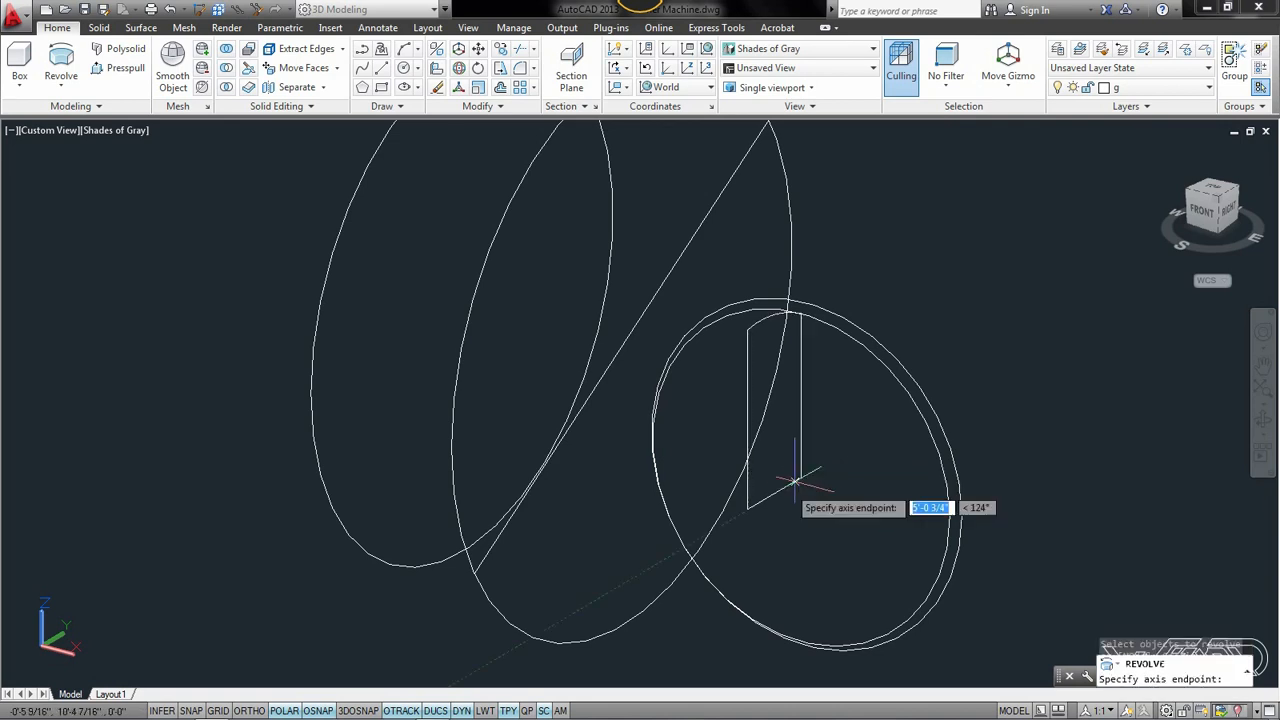
pyautogui.click(748, 507)
pyautogui.press('Return')
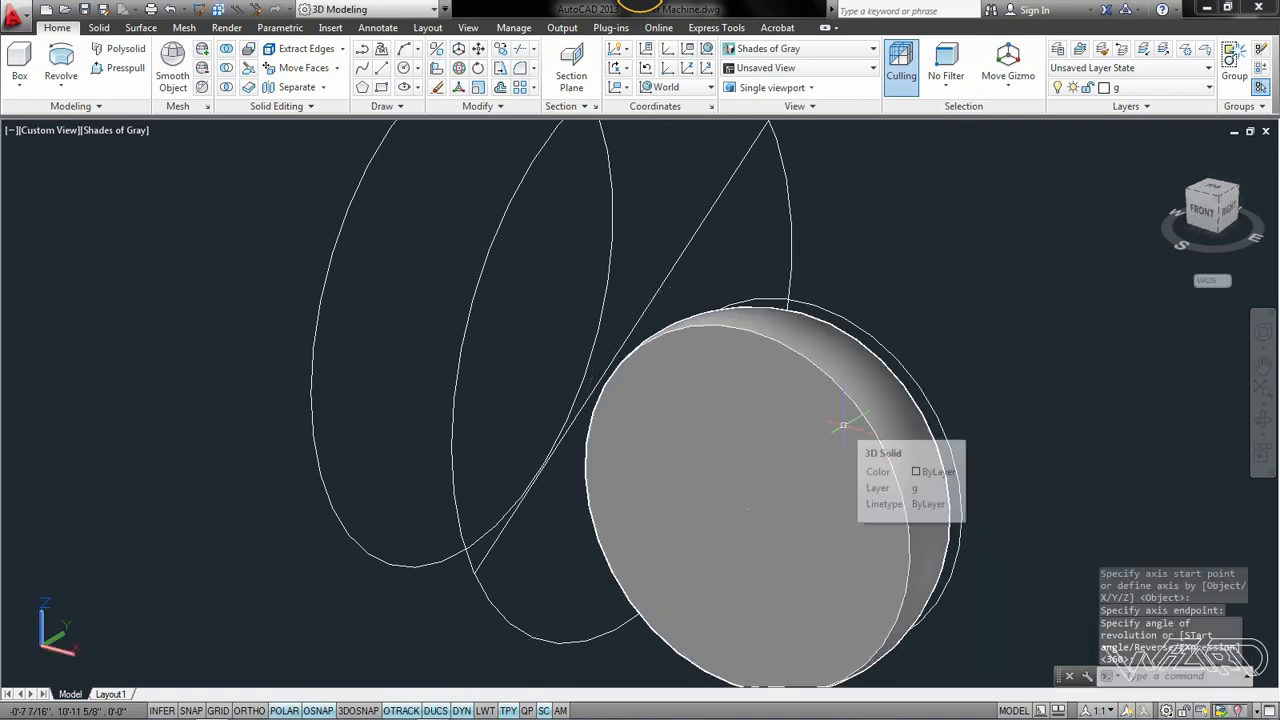
# Switch the viewport's visual style to Hidden and clear the selection of the revolved disc
pyautogui.click(886, 338)
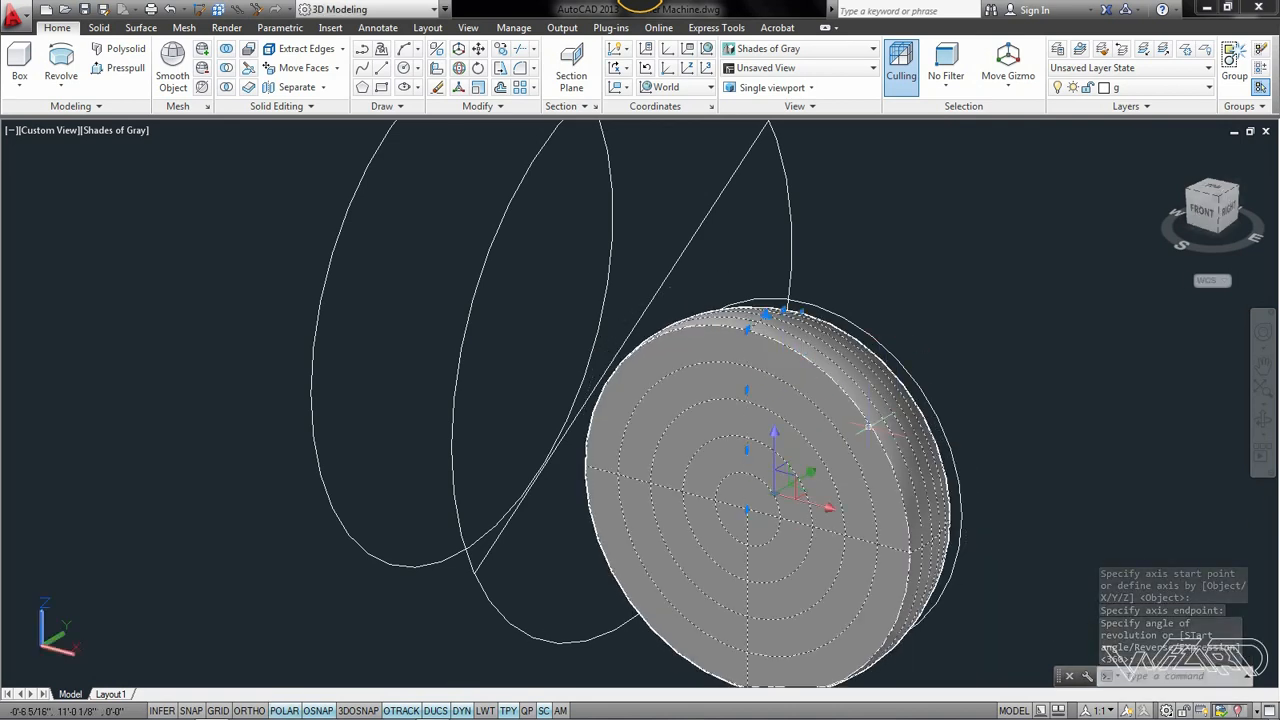
pyautogui.rightClick(929, 272)
pyautogui.moveTo(970, 324)
pyautogui.click(921, 215)
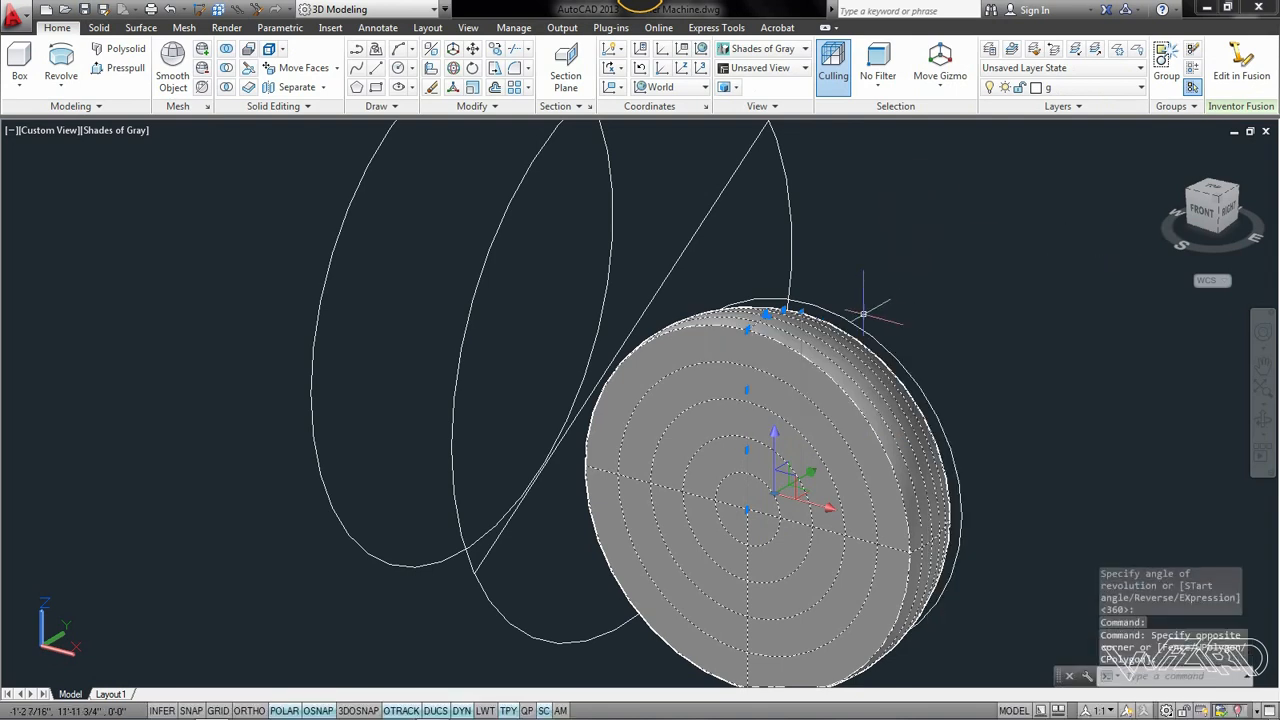
pyautogui.click(127, 133)
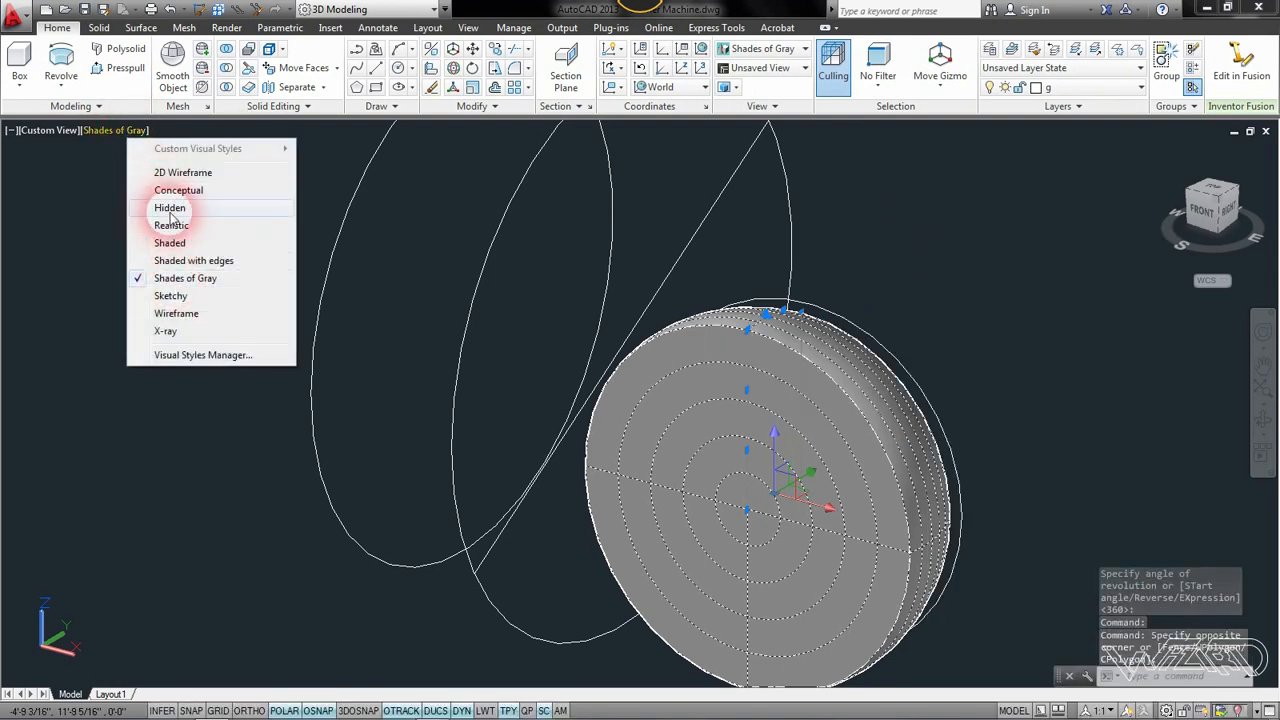
pyautogui.click(170, 208)
pyautogui.click(918, 489)
pyautogui.rightClick(11, 377)
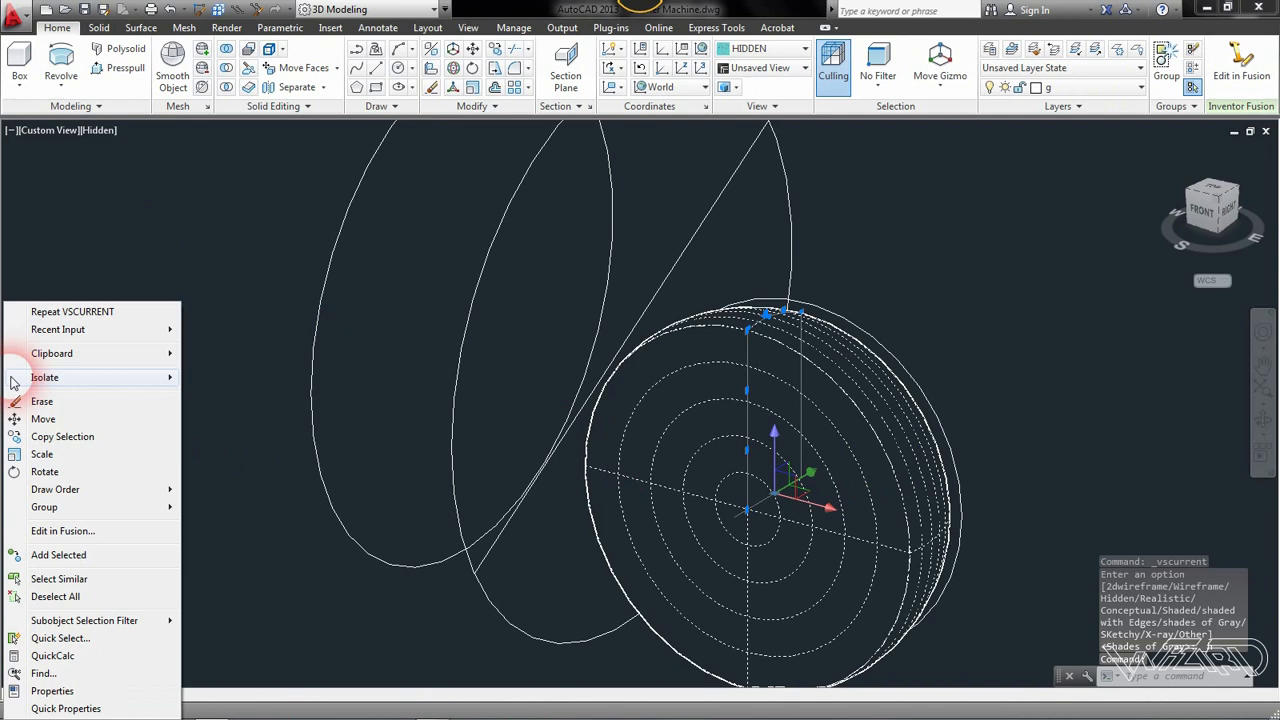
pyautogui.click(68, 695)
pyautogui.click(11, 46)
pyautogui.press('Escape')
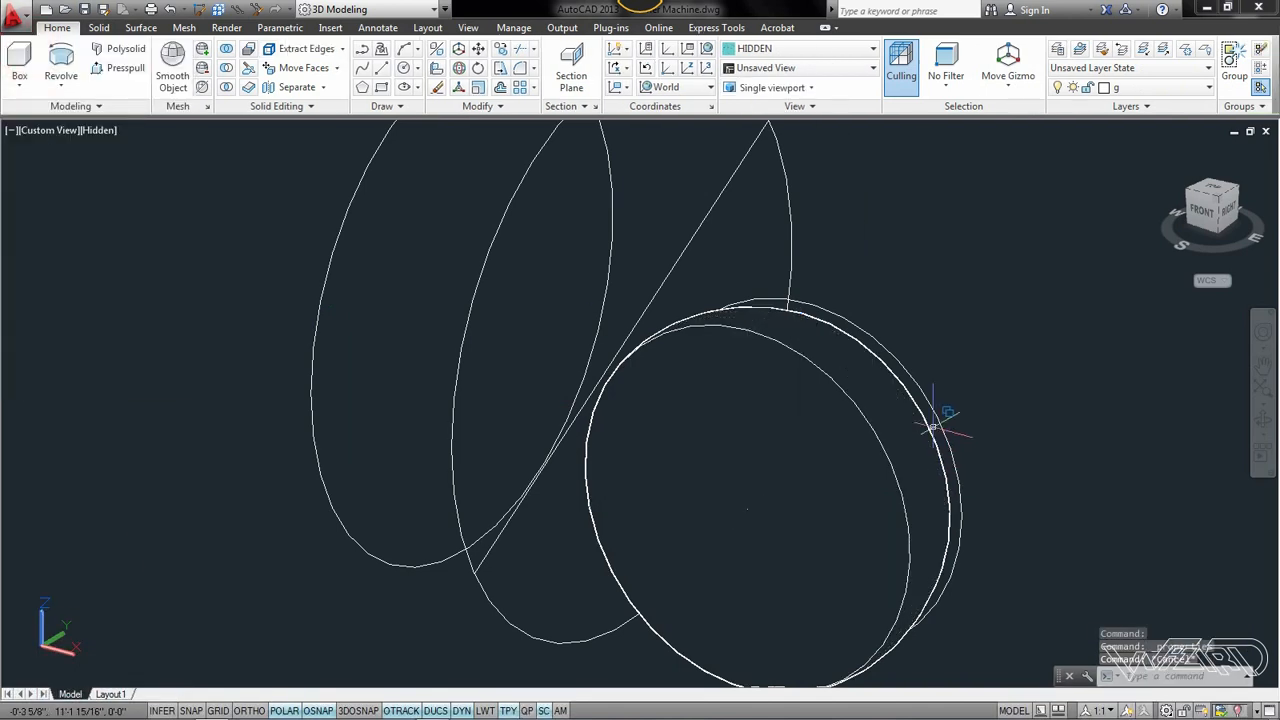
# Copy the outer circle behind the revolved disc in place, using its center as both base and second point
pyautogui.click(59, 95)
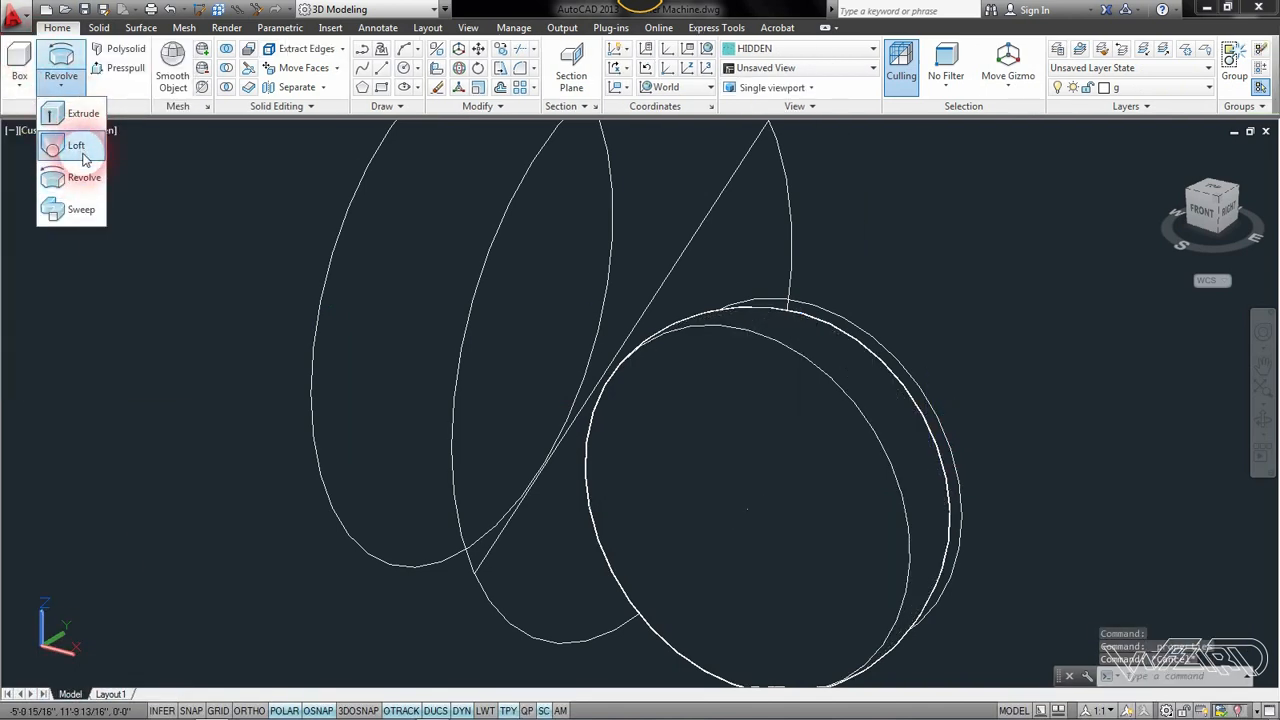
pyautogui.click(968, 414)
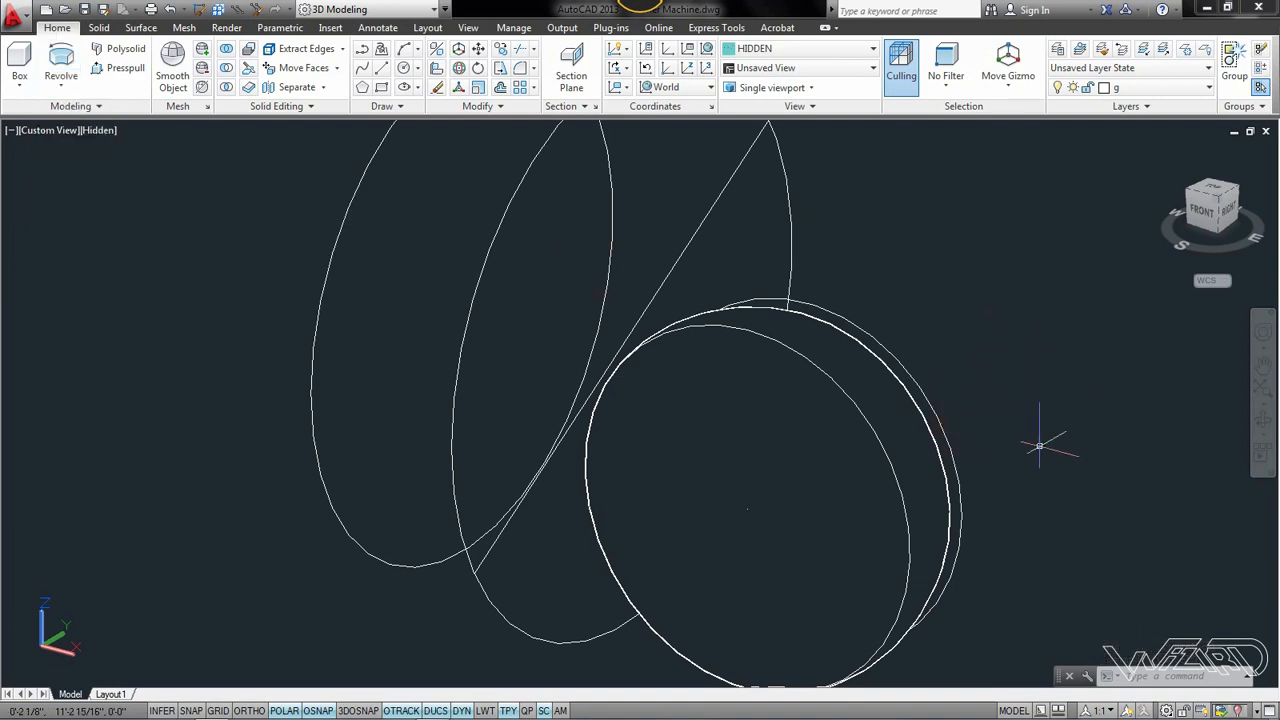
pyautogui.keyDown('shift'); pyautogui.moveTo(1037, 443); pyautogui.dragTo(734, 342, button='middle'); pyautogui.keyUp('shift')
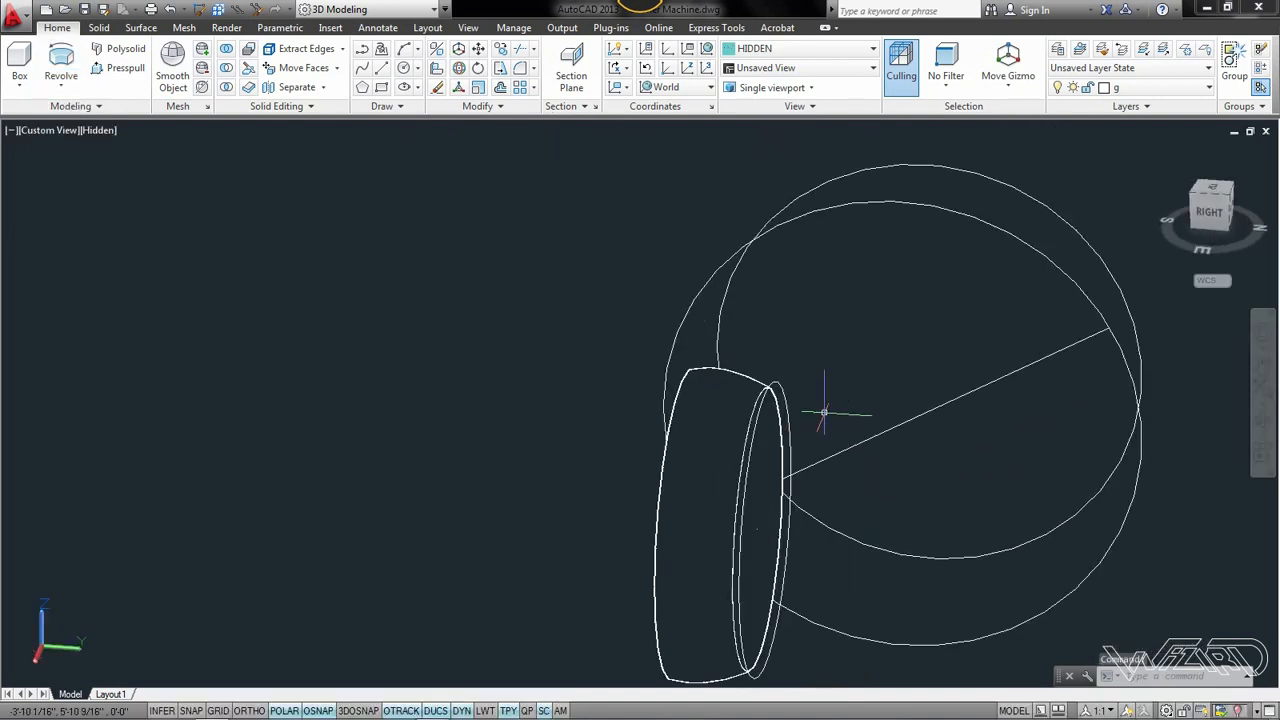
pyautogui.write('co')
pyautogui.press('Return')
pyautogui.press('Return')
pyautogui.scroll(3, 755, 531)
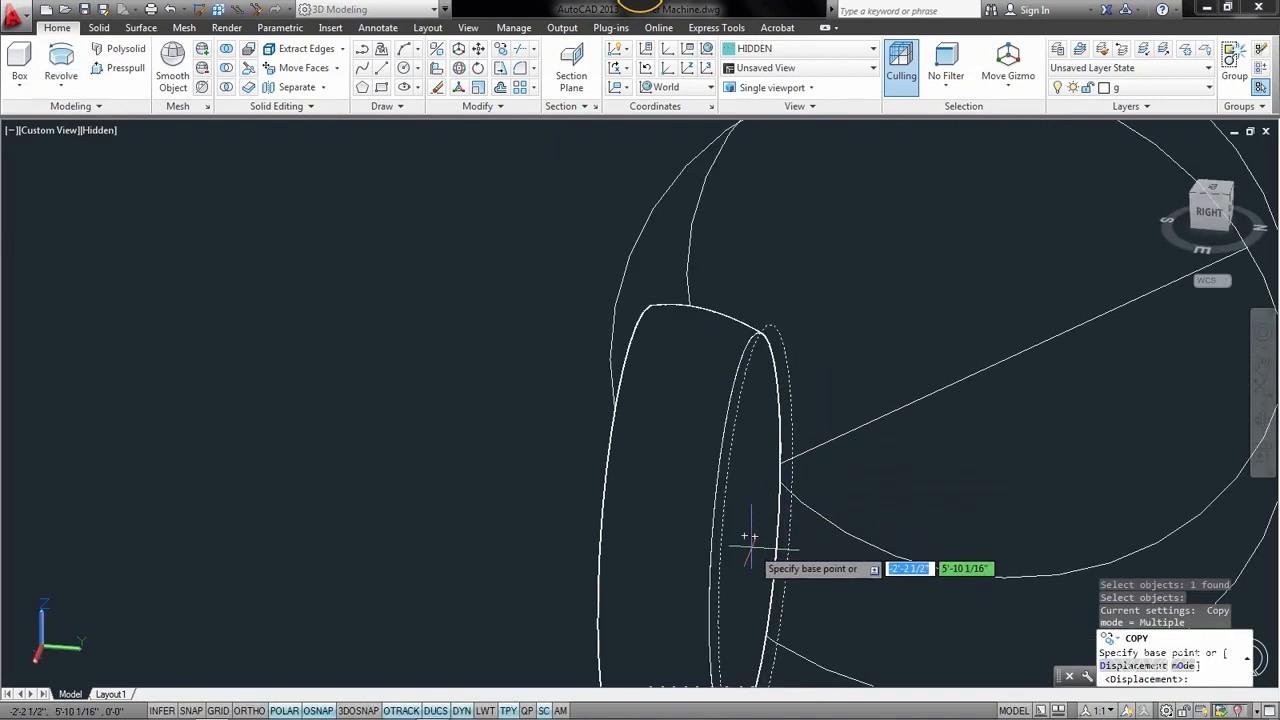
pyautogui.click(755, 533)
pyautogui.click(757, 530)
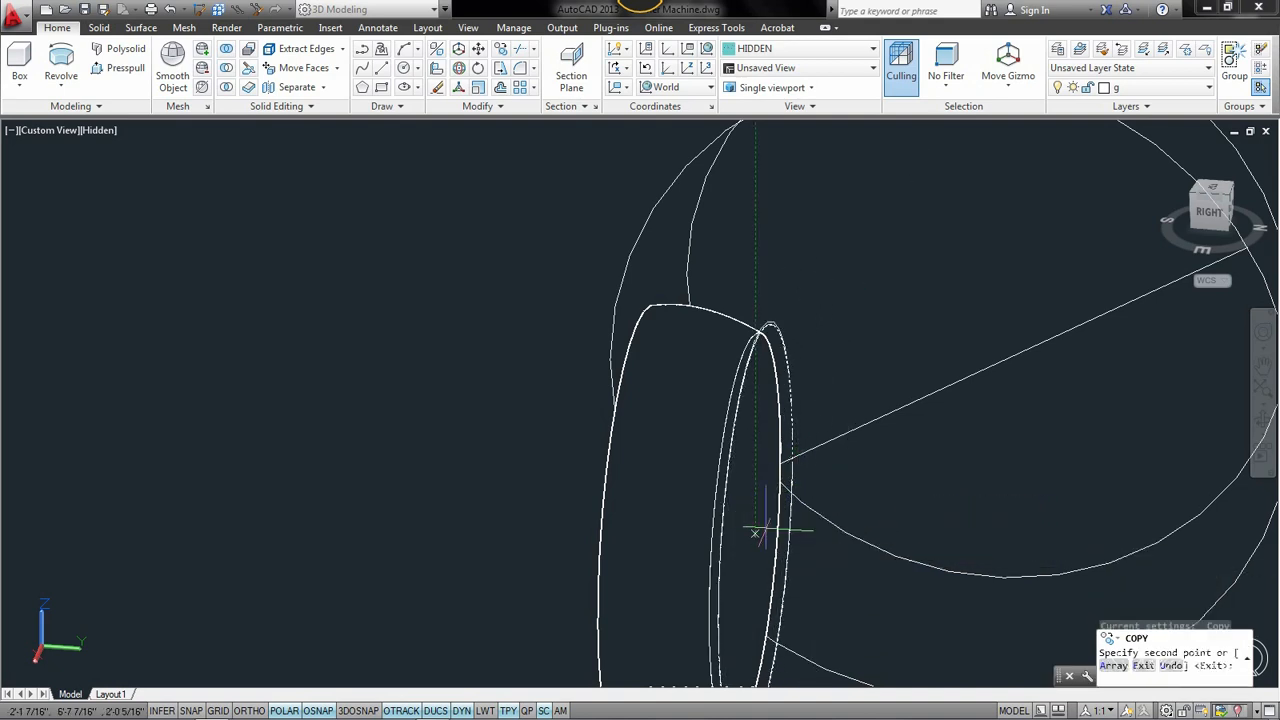
pyautogui.press('Return')
# Loft between the two neighbouring circles behind the revolved disc, using cross sections only
pyautogui.click(59, 91)
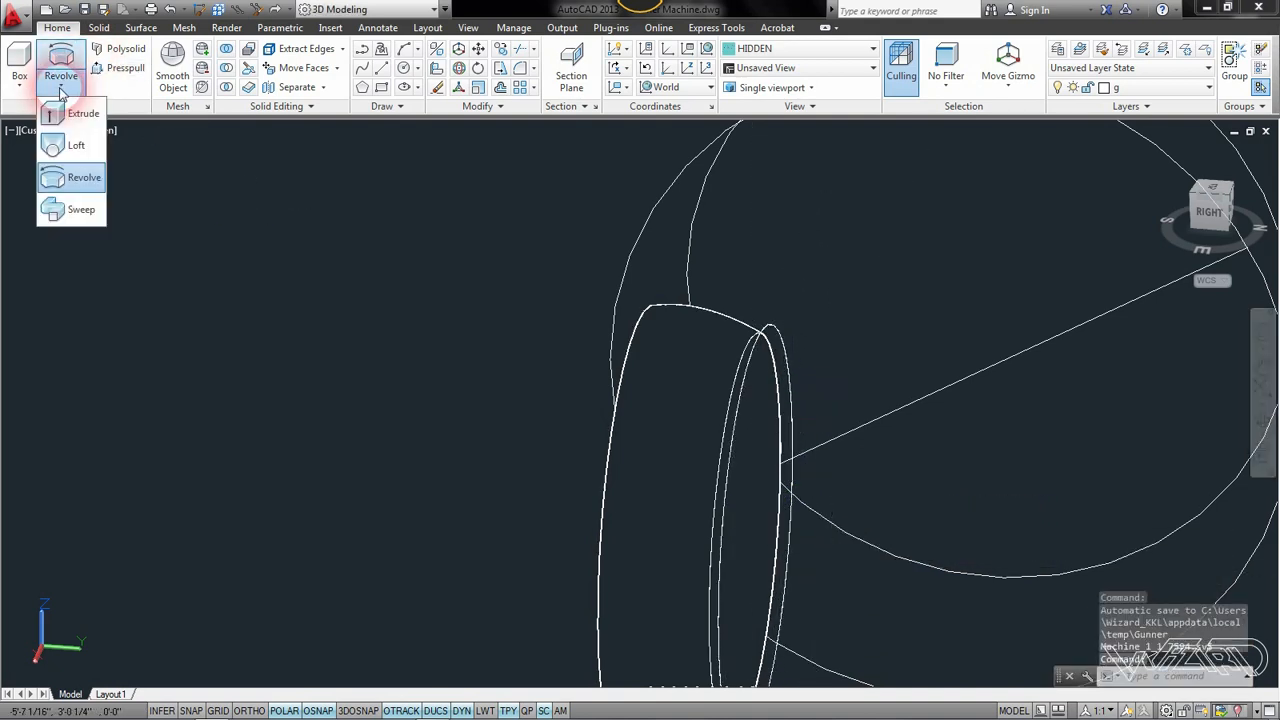
pyautogui.click(75, 145)
pyautogui.click(766, 330)
pyautogui.click(800, 409)
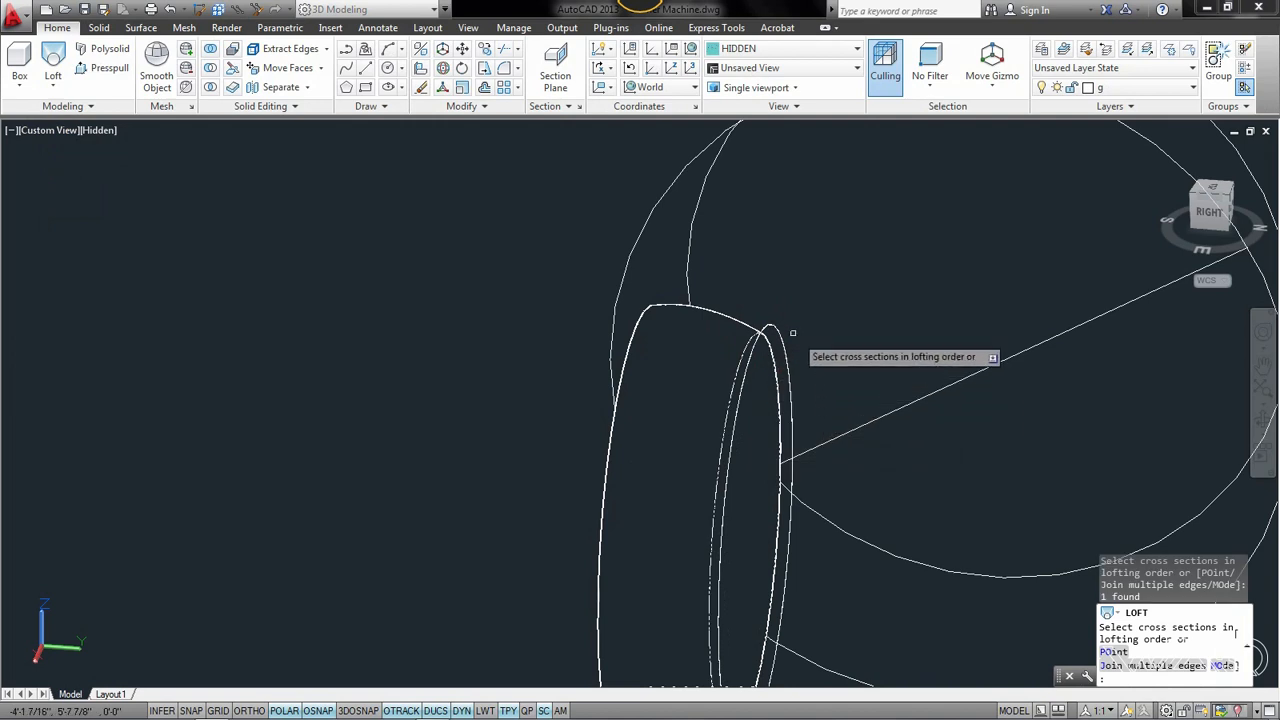
pyautogui.click(785, 338)
pyautogui.click(842, 388)
pyautogui.rightClick(636, 258)
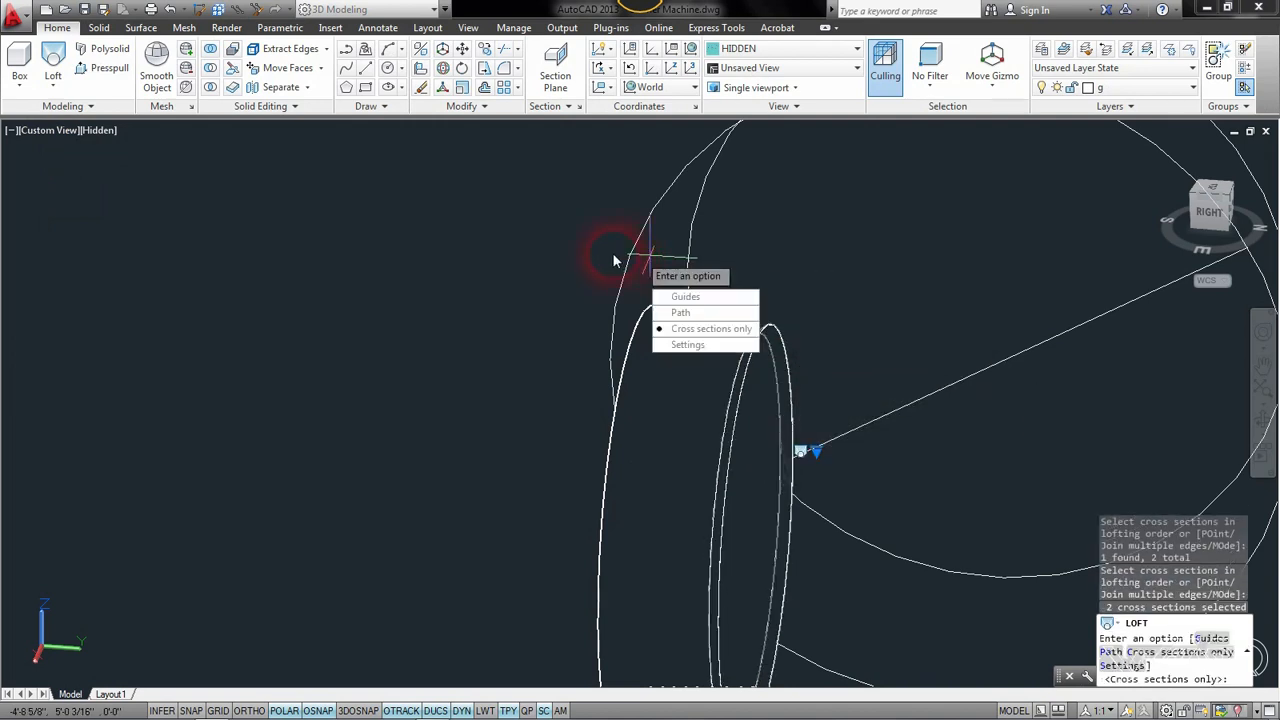
pyautogui.rightClick(614, 260)
# Extrude the remaining outer circle behind the loft by 1-5/16, away from the revolved disc
pyautogui.scroll(-2, 609, 257)
pyautogui.keyDown('shift'); pyautogui.moveTo(609, 257); pyautogui.dragTo(694, 403, button='middle'); pyautogui.keyUp('shift')
pyautogui.click(53, 84)
pyautogui.click(53, 70)
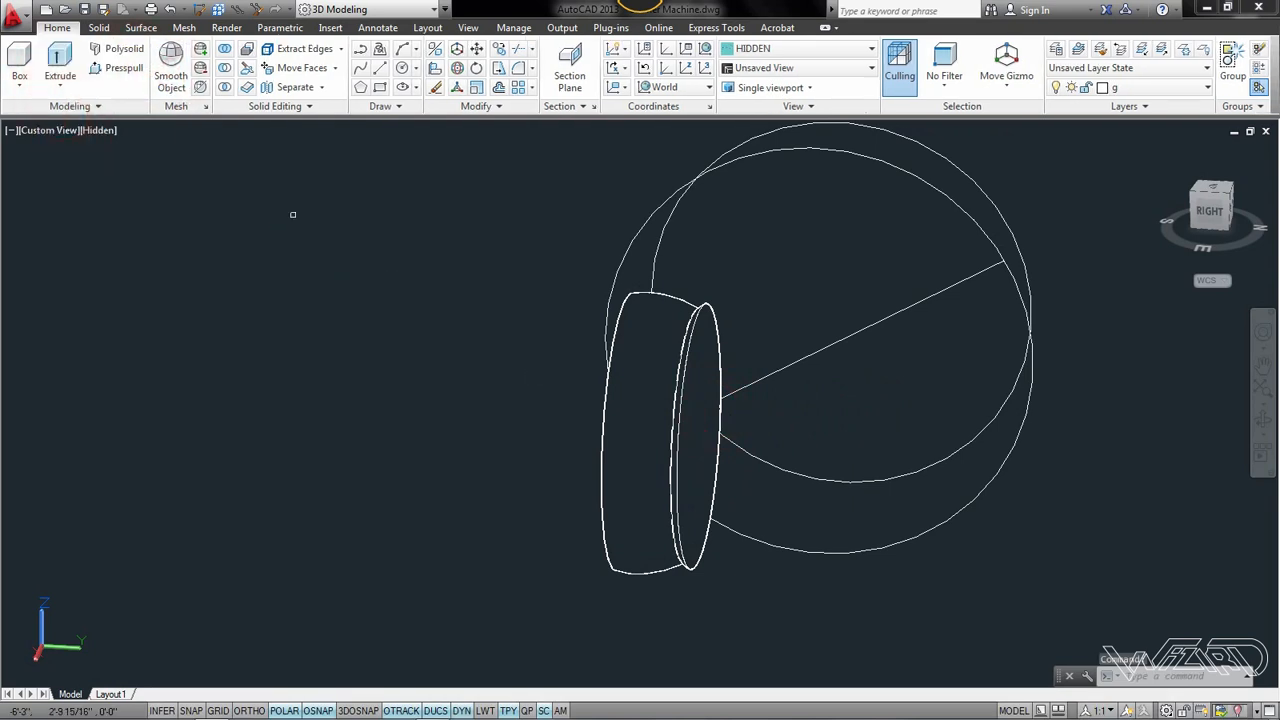
pyautogui.click(725, 314)
pyautogui.click(806, 391)
pyautogui.rightClick(800, 330)
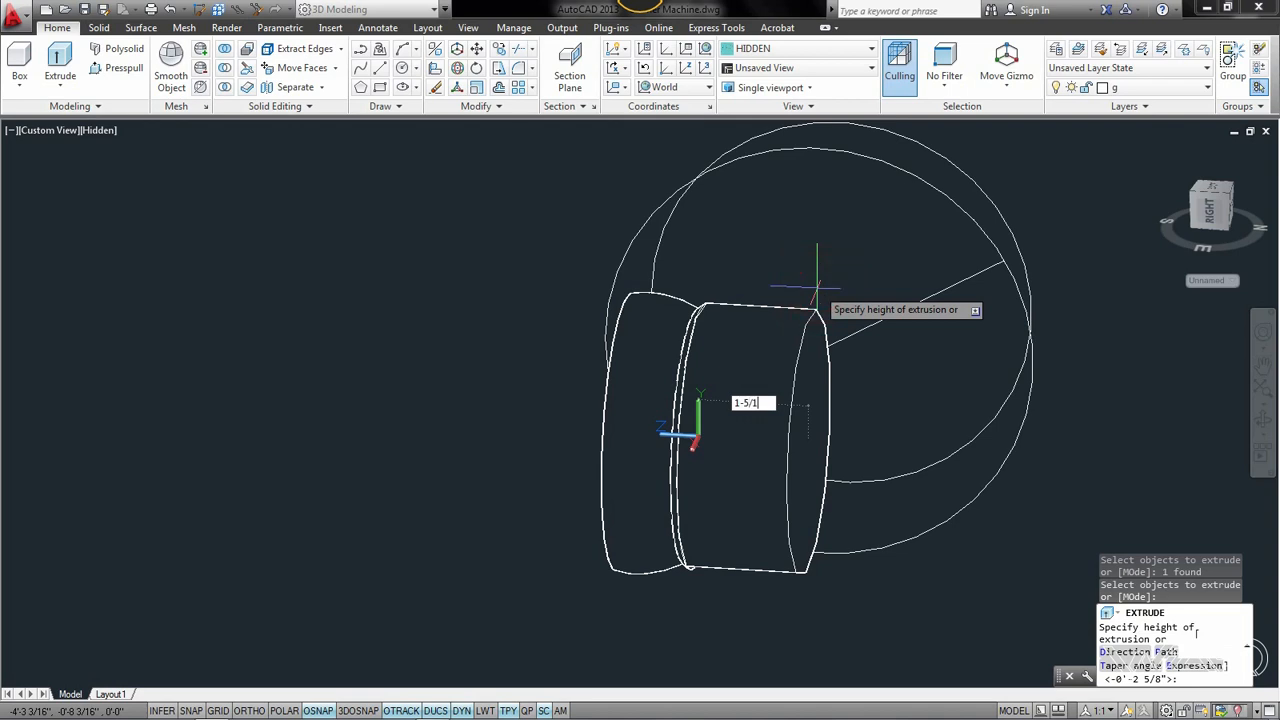
pyautogui.click(817, 288)
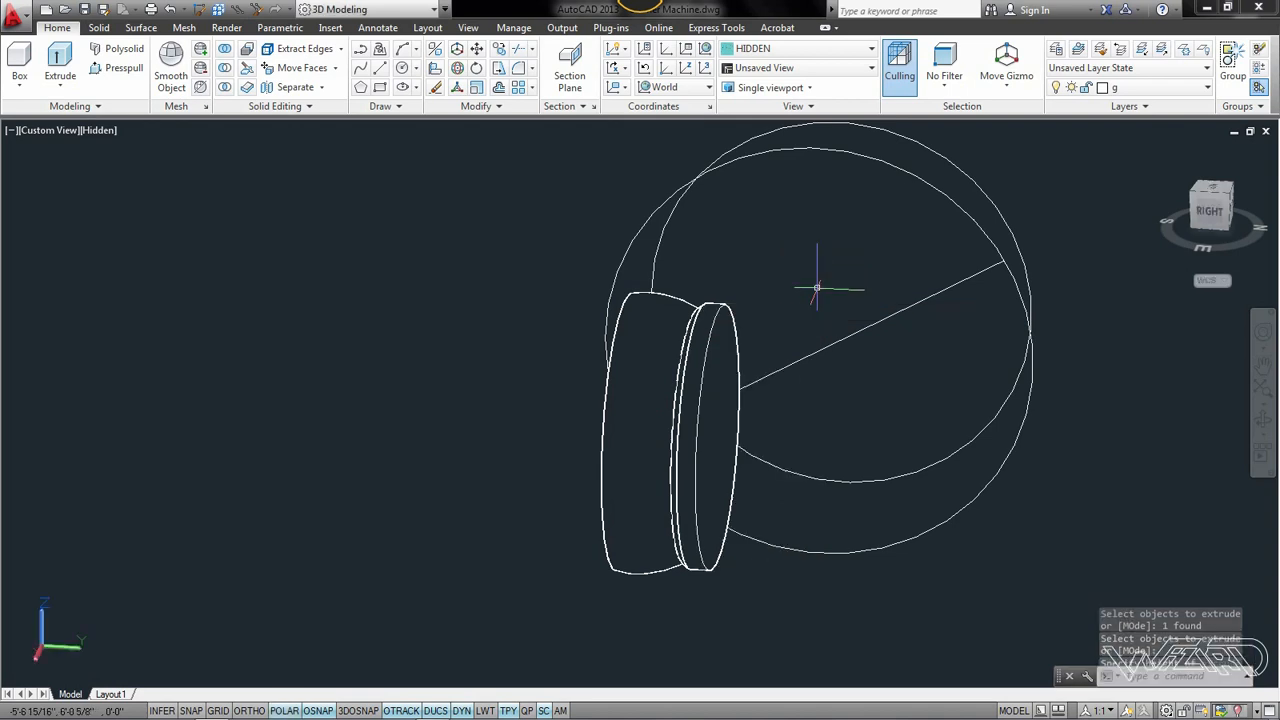
# Extrude the nearer of the two large circles by 7 toward the other large circle
pyautogui.keyDown('shift'); pyautogui.moveTo(743, 586); pyautogui.dragTo(815, 415, button='middle'); pyautogui.keyUp('shift')
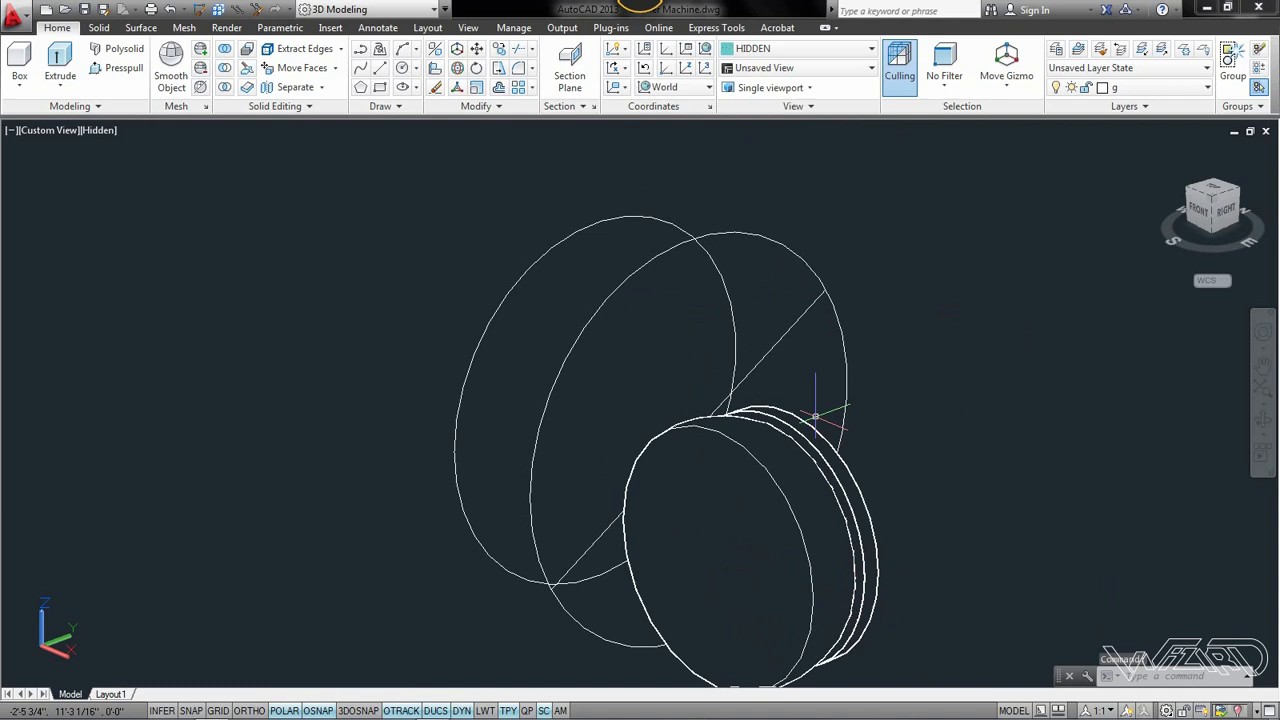
pyautogui.click(53, 55)
pyautogui.click(766, 234)
pyautogui.rightClick(766, 234)
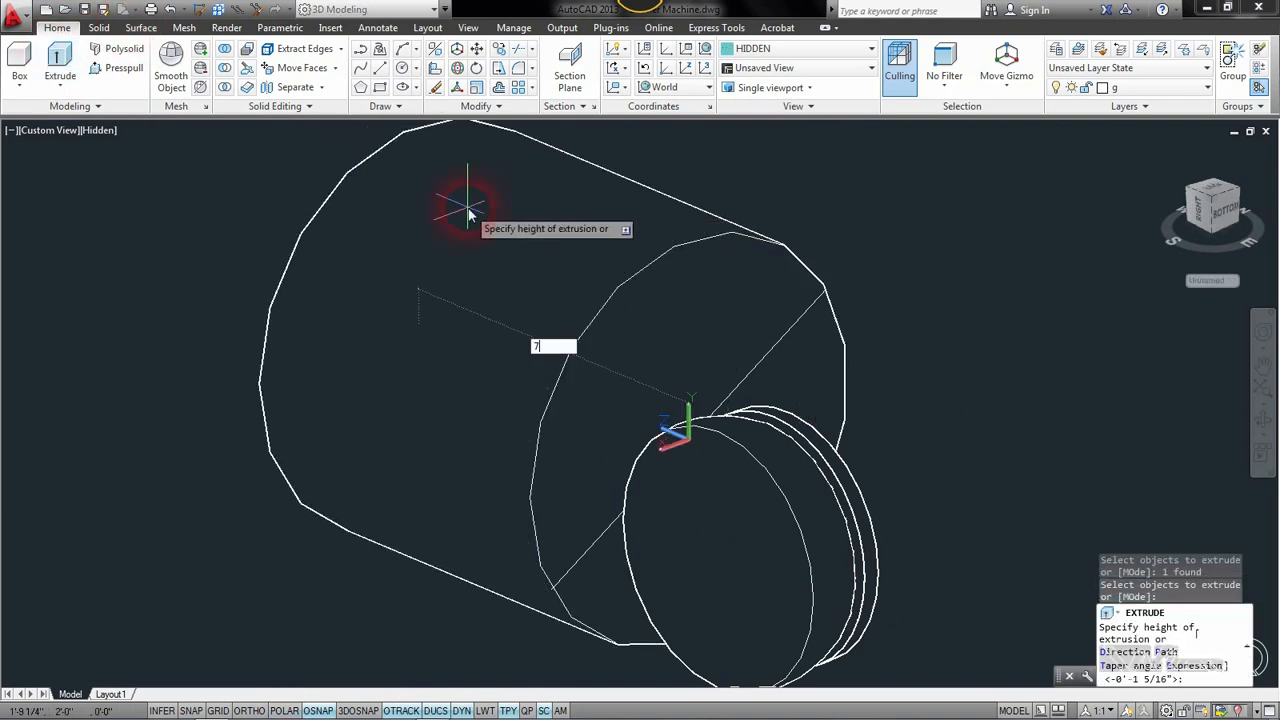
pyautogui.click(467, 210)
# Extrude the remaining large circle toward the thick disc to form a stepped drum
pyautogui.keyDown('shift'); pyautogui.moveTo(876, 415); pyautogui.dragTo(896, 624, button='middle'); pyautogui.keyUp('shift')
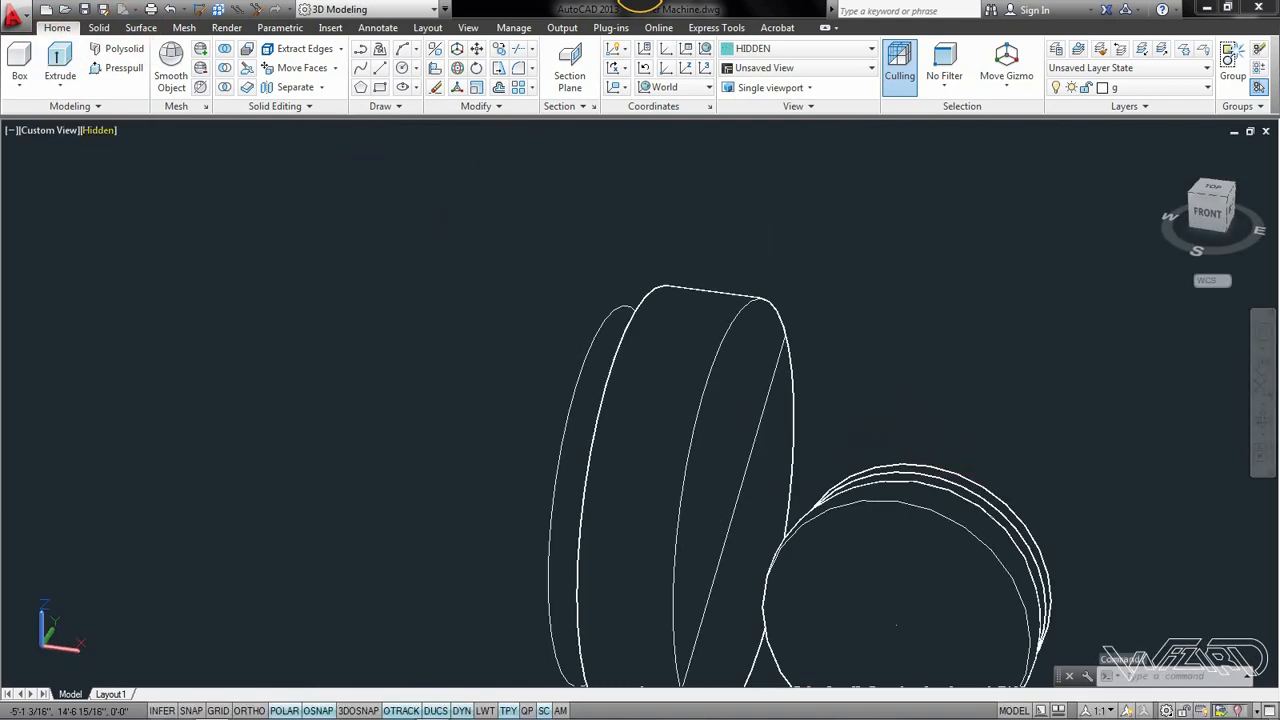
pyautogui.click(57, 60)
pyautogui.rightClick(584, 355)
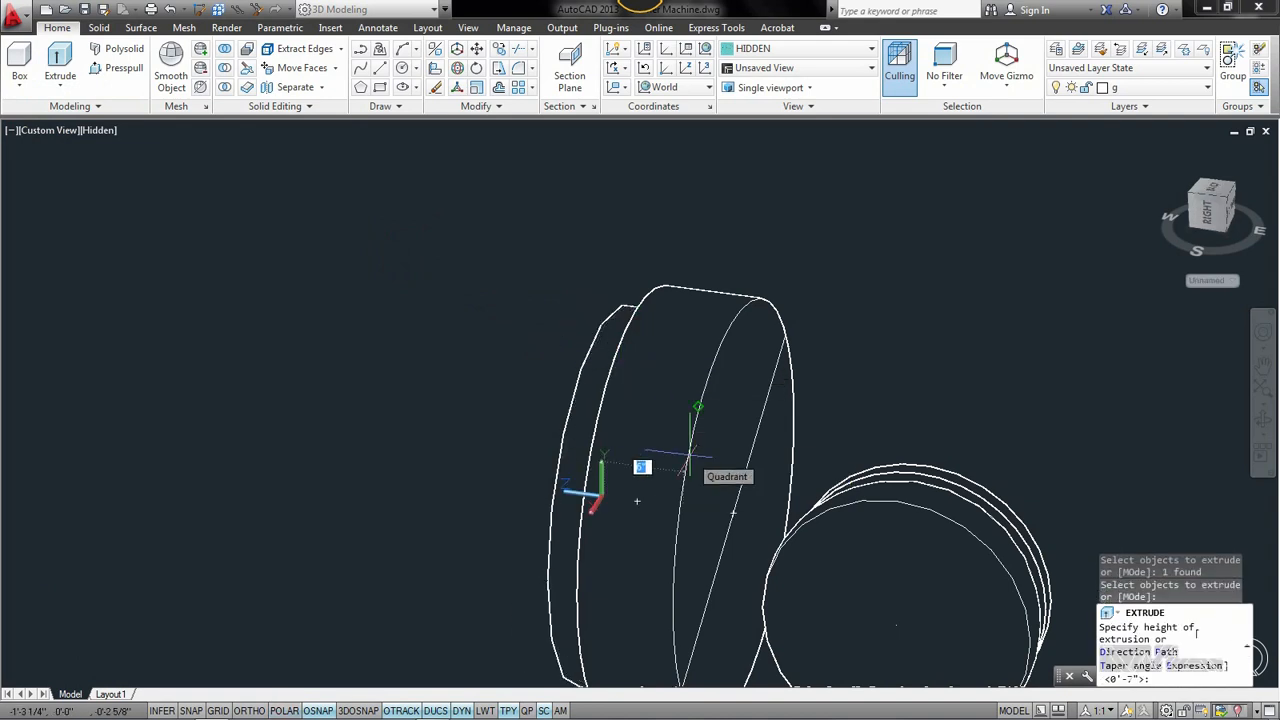
pyautogui.press('Return')
# Delete the leftover construction line crossing the flat face of the large disc
pyautogui.click(763, 418)
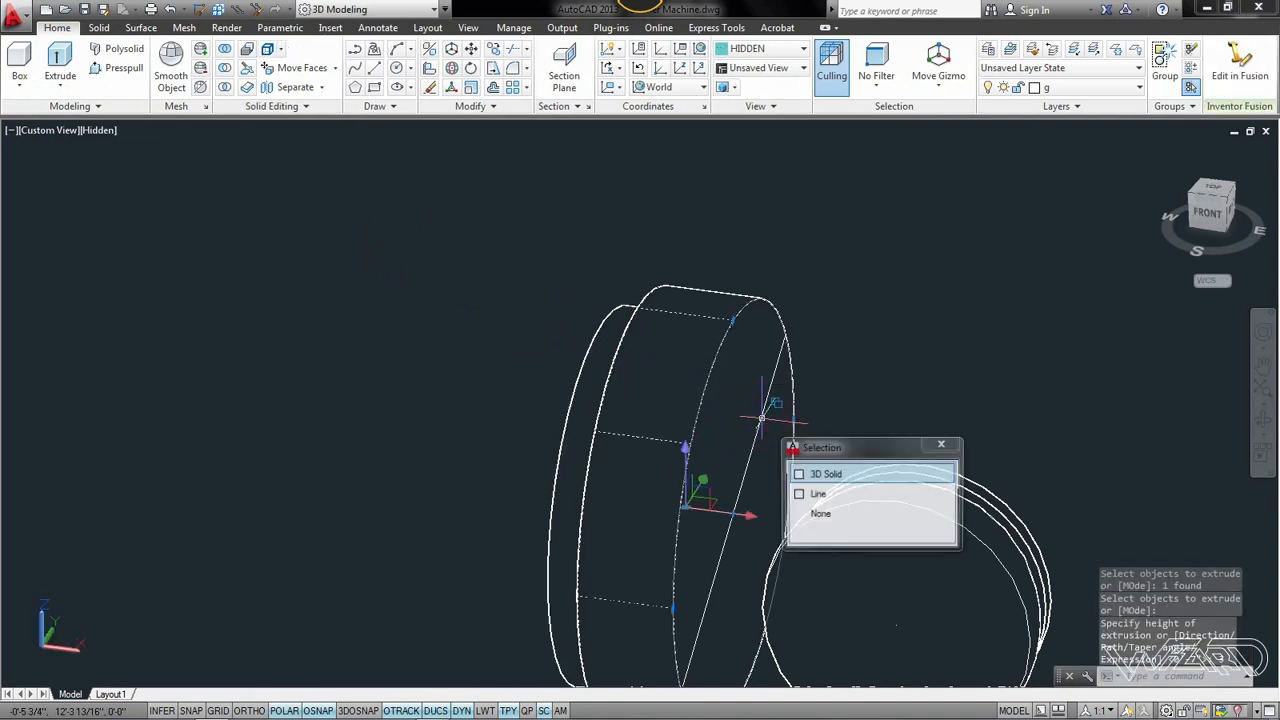
pyautogui.click(815, 492)
pyautogui.press('Delete')
pyautogui.scroll(-2, 817, 480)
pyautogui.moveTo(830, 486); pyautogui.dragTo(774, 433, button='middle')
pyautogui.scroll(2, 775, 430)
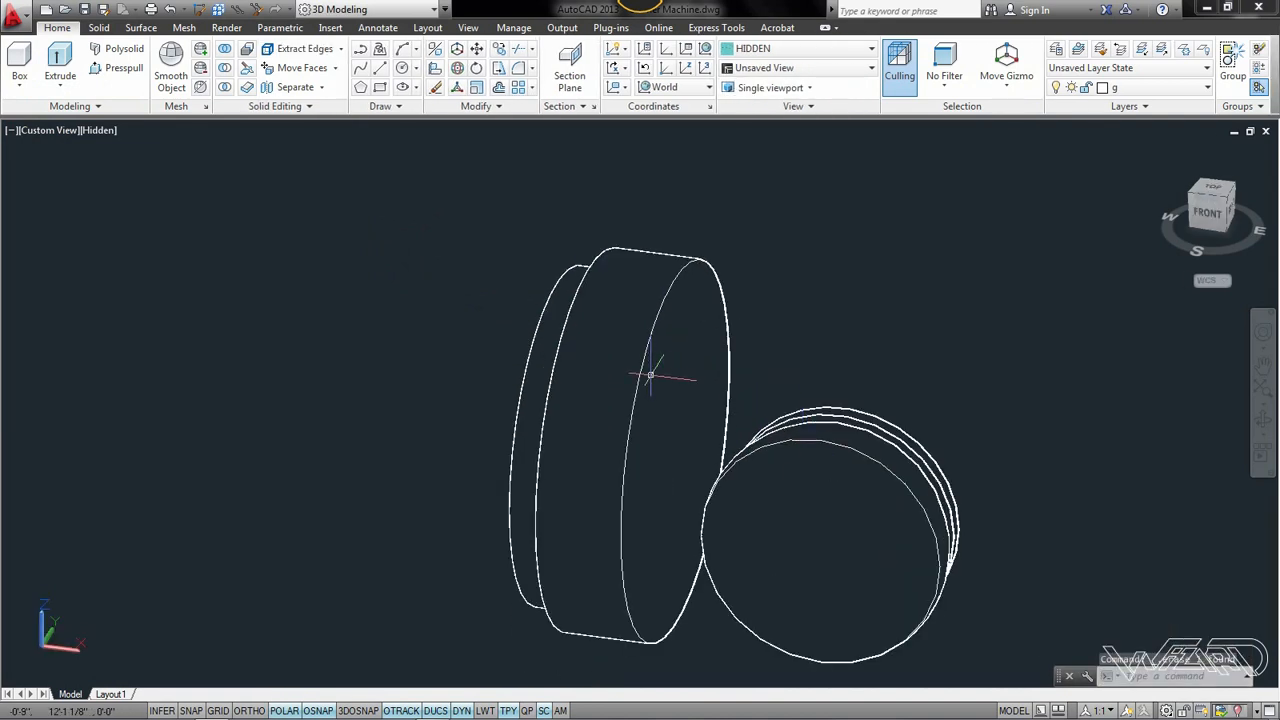
# Try to hide the bent bracket arm together with its hexagonal bolt, and undo the hiding
pyautogui.rightClick(341, 213)
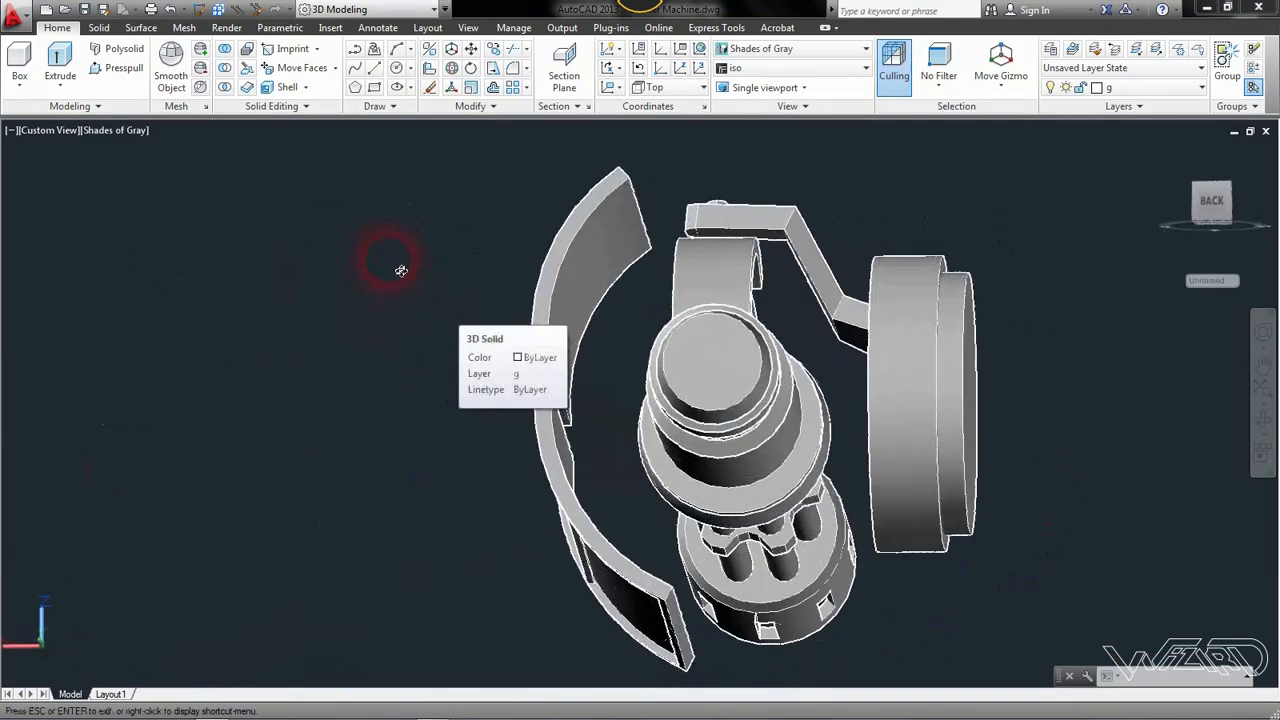
pyautogui.moveTo(400, 271); pyautogui.dragTo(428, 312)
pyautogui.keyDown('shift'); pyautogui.moveTo(428, 312); pyautogui.dragTo(446, 252, button='middle'); pyautogui.keyUp('shift')
pyautogui.scroll(3, 683, 206)
pyautogui.scroll(-4, 748, 413)
pyautogui.scroll(4, 625, 298)
pyautogui.click(630, 297)
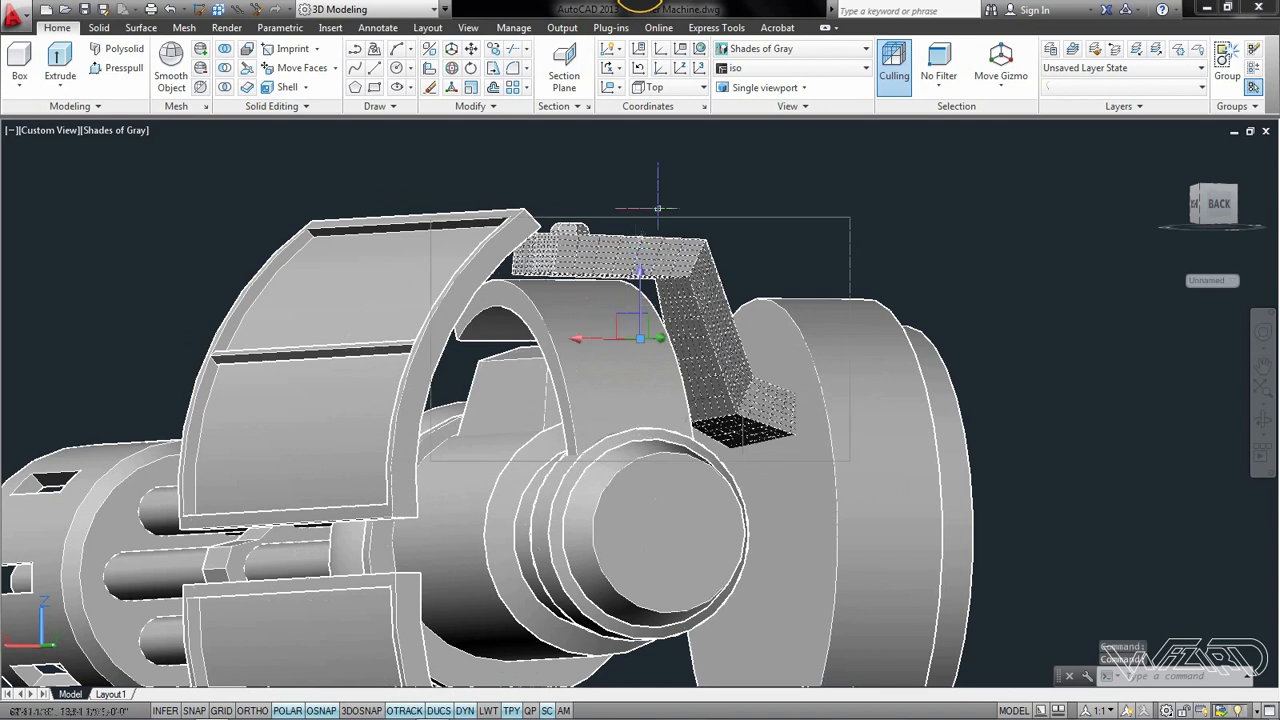
pyautogui.rightClick(688, 172)
pyautogui.moveTo(734, 246)
pyautogui.click(942, 261)
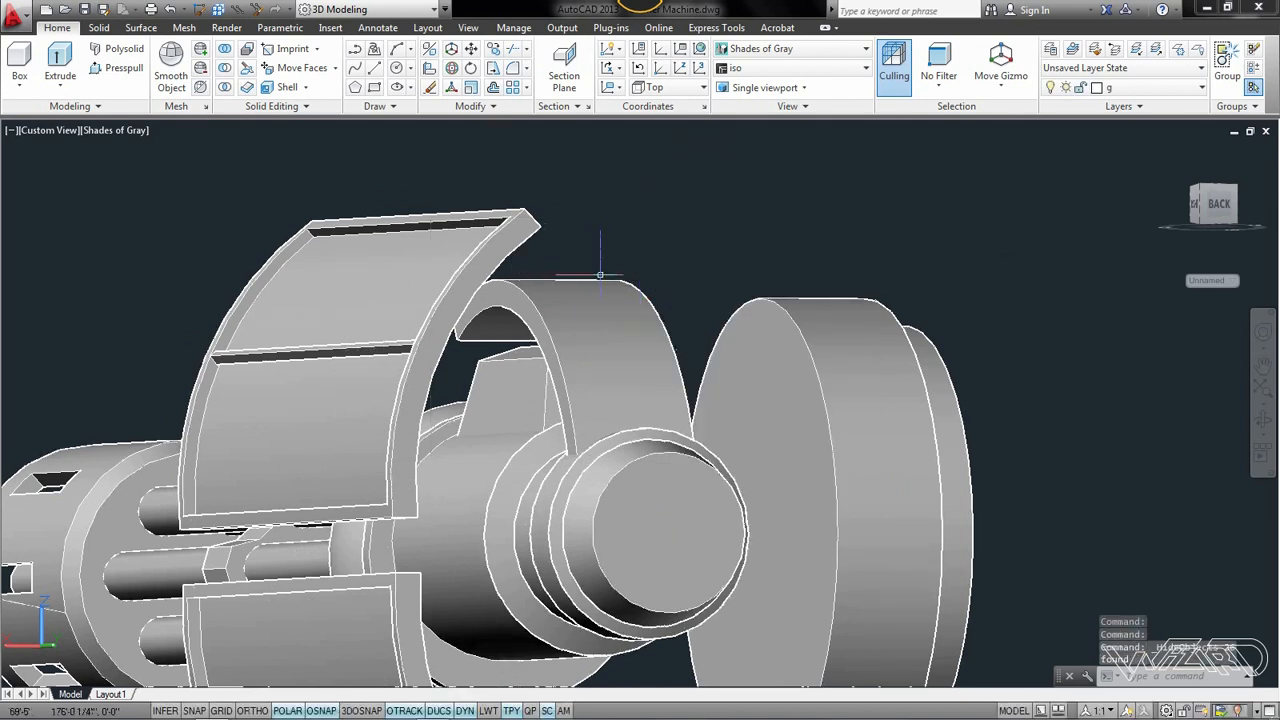
pyautogui.hotkey('ctrl', 'z')
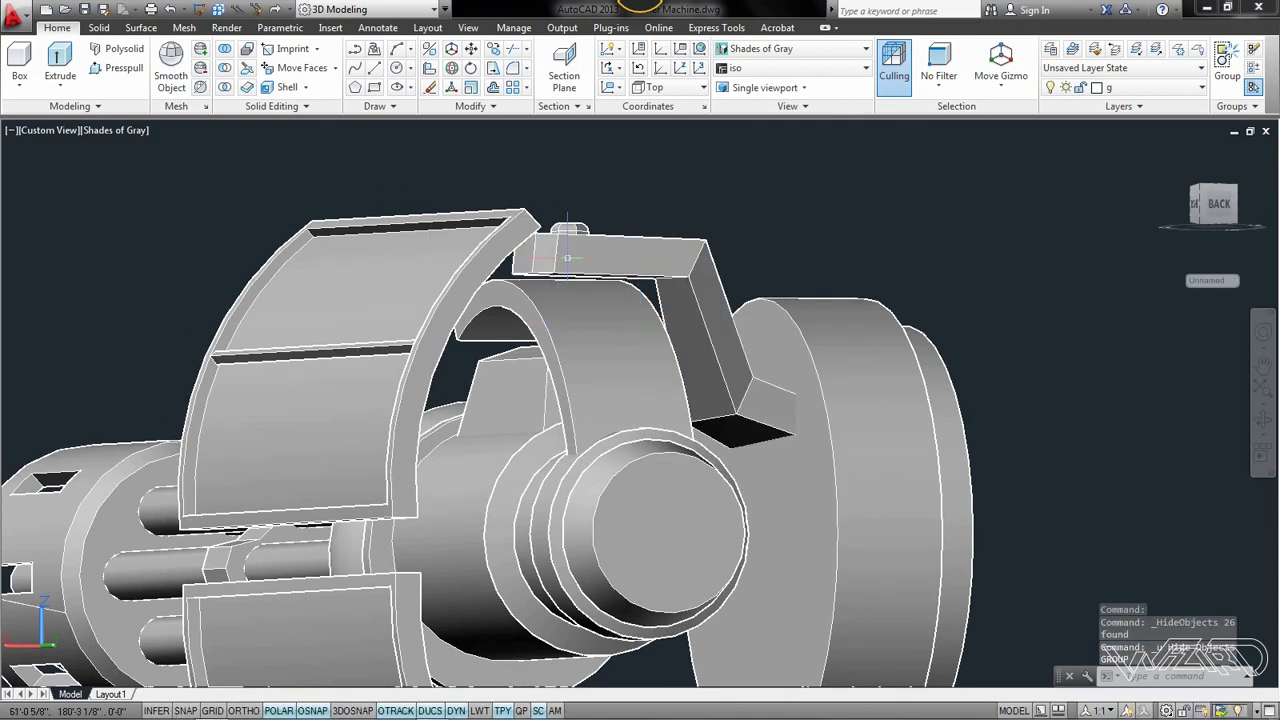
# Create a cylinder centred on the bolt head's top face, extending down through the bracket arm and curved band to the block below
pyautogui.scroll(6, 566, 258)
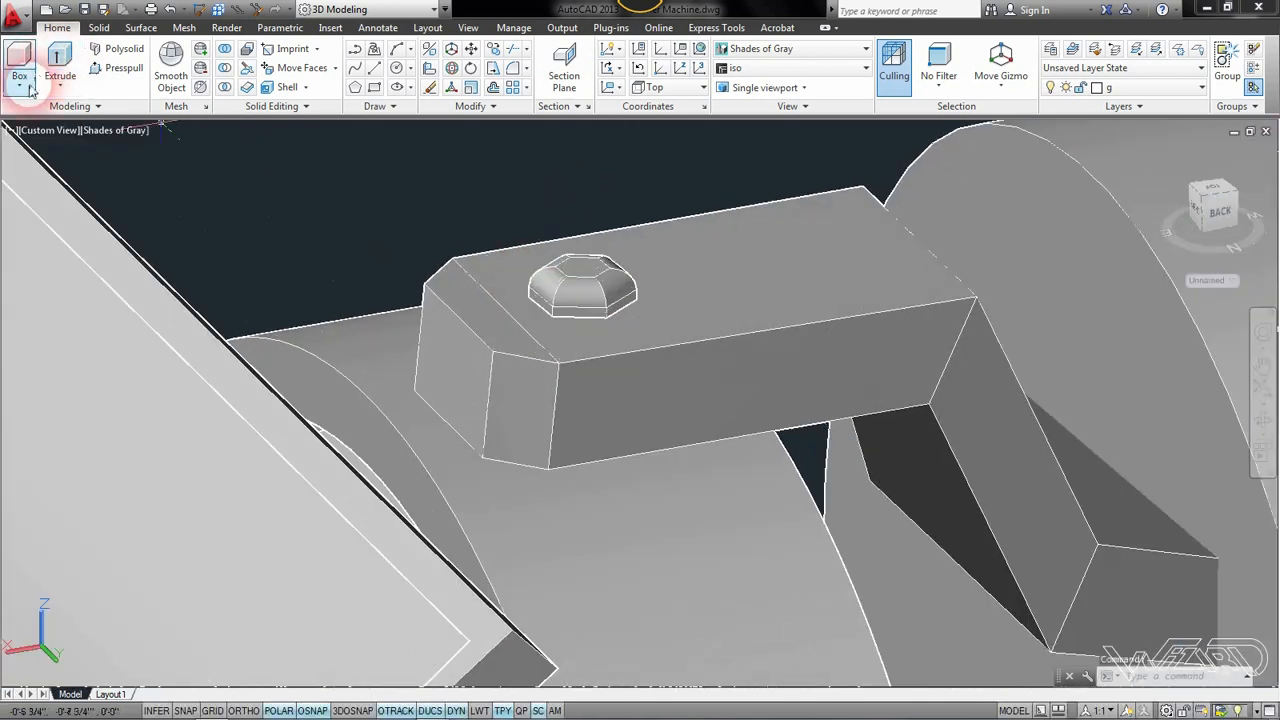
pyautogui.click(30, 88)
pyautogui.click(40, 165)
pyautogui.scroll(2, 565, 288)
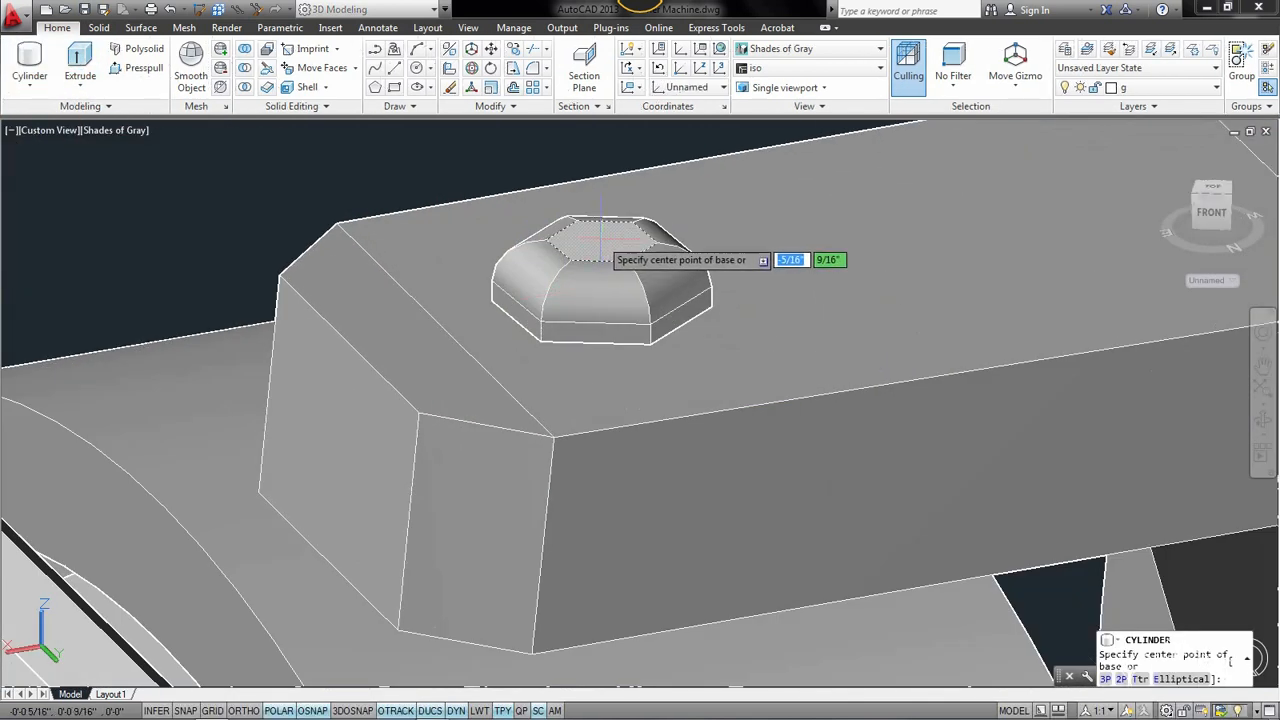
pyautogui.keyDown('shift'); pyautogui.moveTo(620, 240); pyautogui.dragTo(571, 486, button='middle'); pyautogui.keyUp('shift')
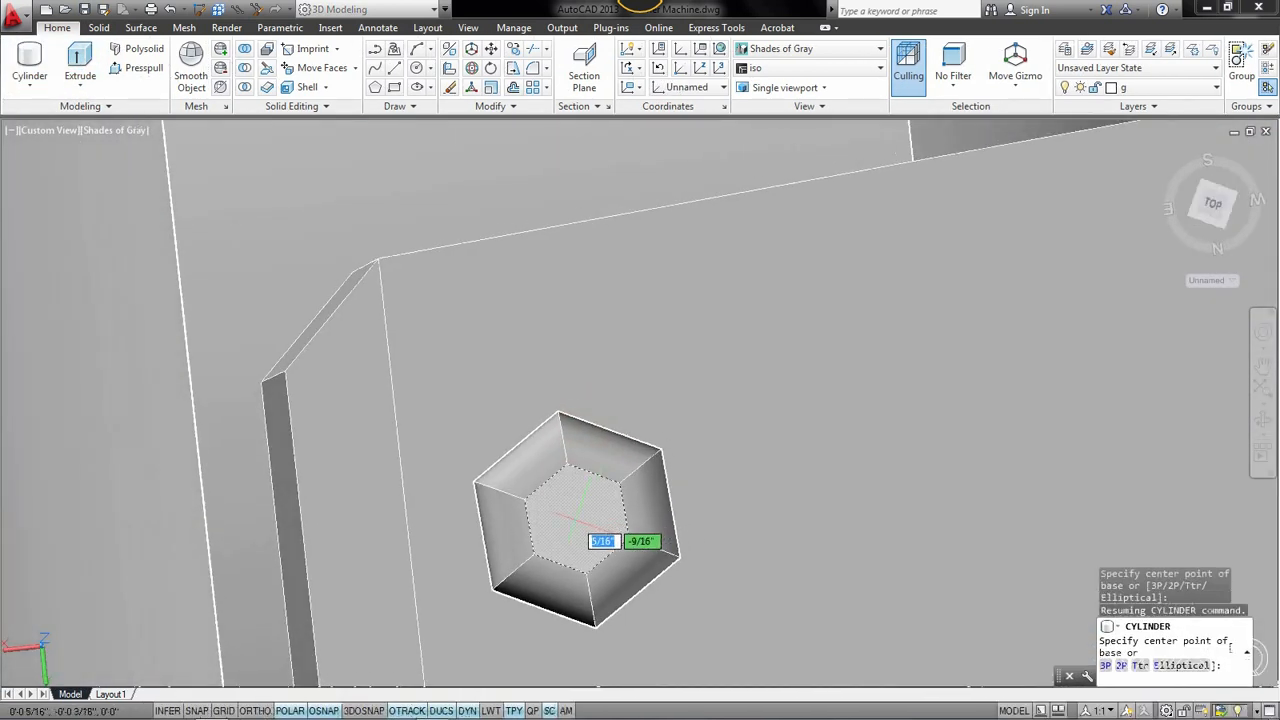
pyautogui.click(573, 518)
pyautogui.click(614, 467)
pyautogui.scroll(-5, 607, 485)
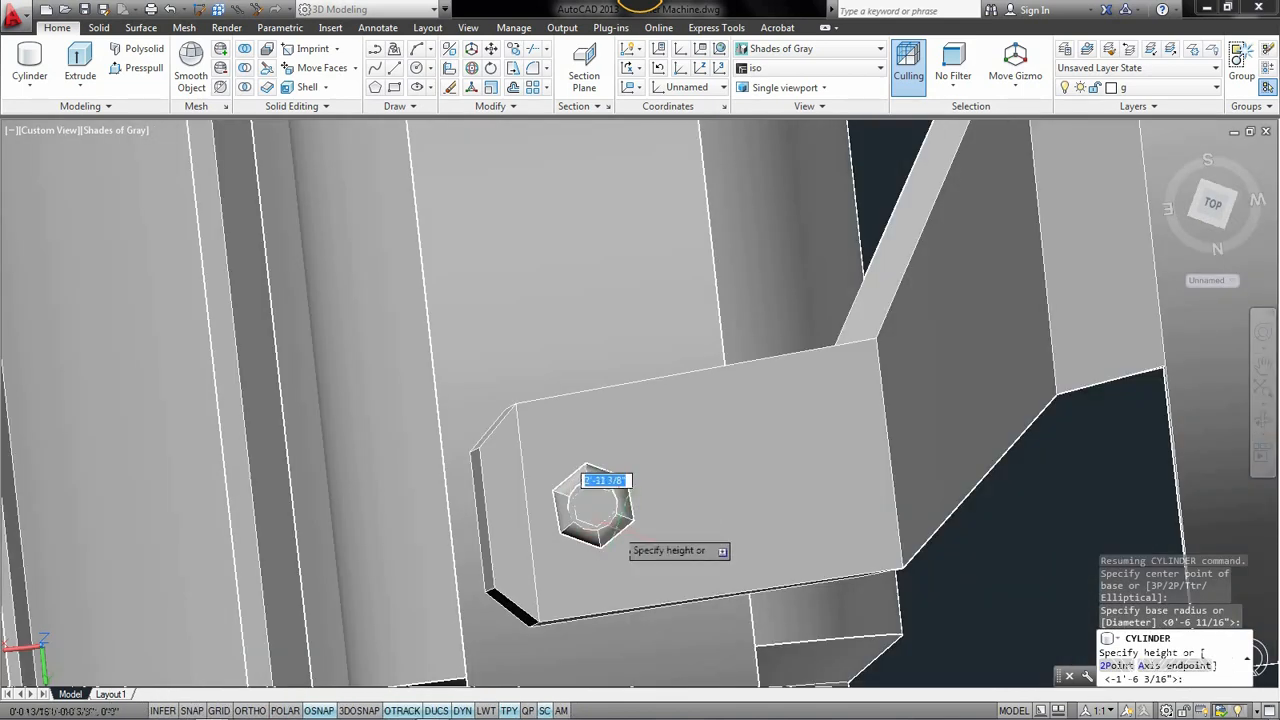
pyautogui.keyDown('shift'); pyautogui.moveTo(615, 528); pyautogui.dragTo(663, 290, button='middle'); pyautogui.keyUp('shift')
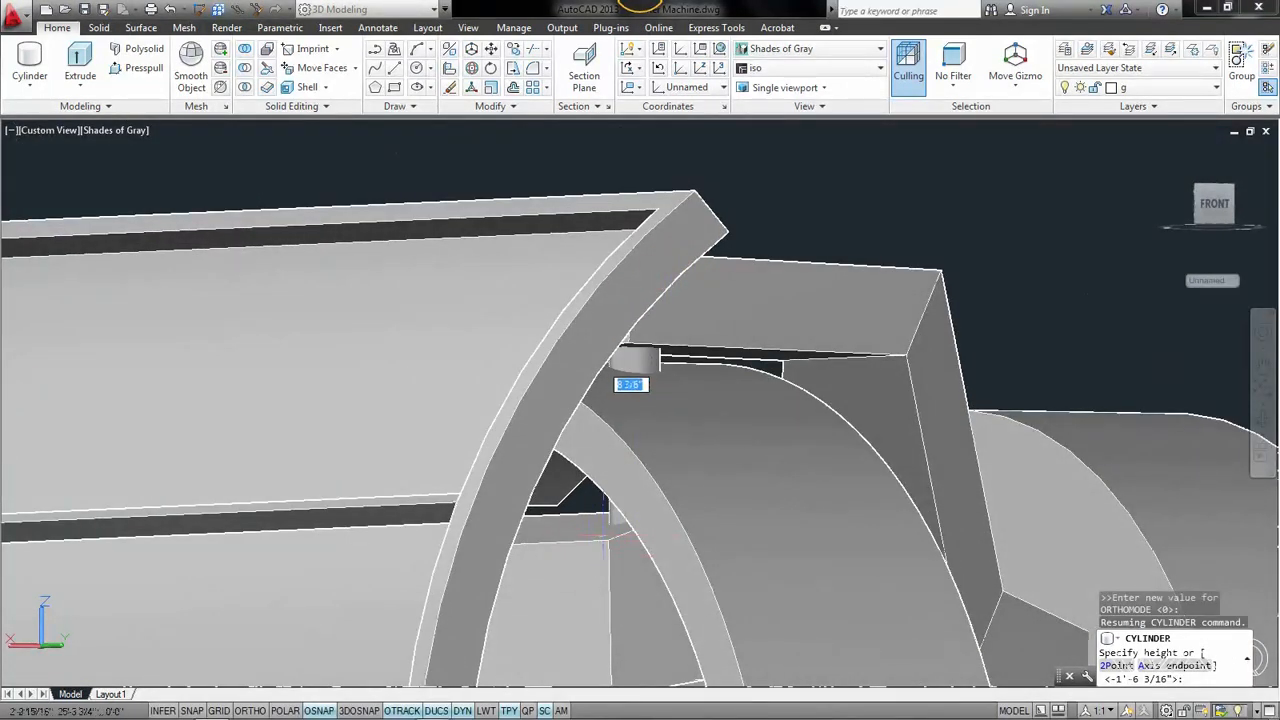
pyautogui.click(606, 537)
# Lower the new cylinder's upper end from the bolt head to the top of the bracket arm
pyautogui.scroll(-2, 722, 385)
pyautogui.keyDown('shift'); pyautogui.moveTo(722, 388); pyautogui.dragTo(558, 375, button='middle'); pyautogui.keyUp('shift')
pyautogui.scroll(2, 640, 290)
pyautogui.click(642, 410)
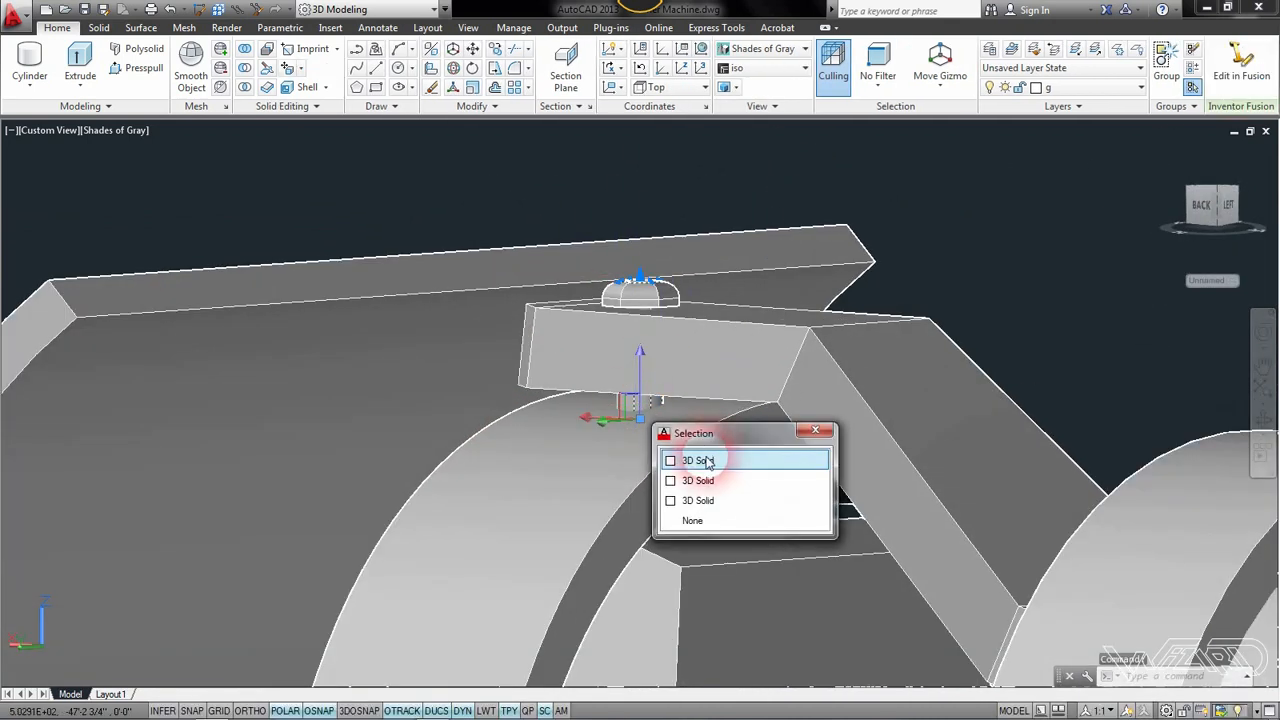
pyautogui.click(705, 463)
pyautogui.click(640, 372)
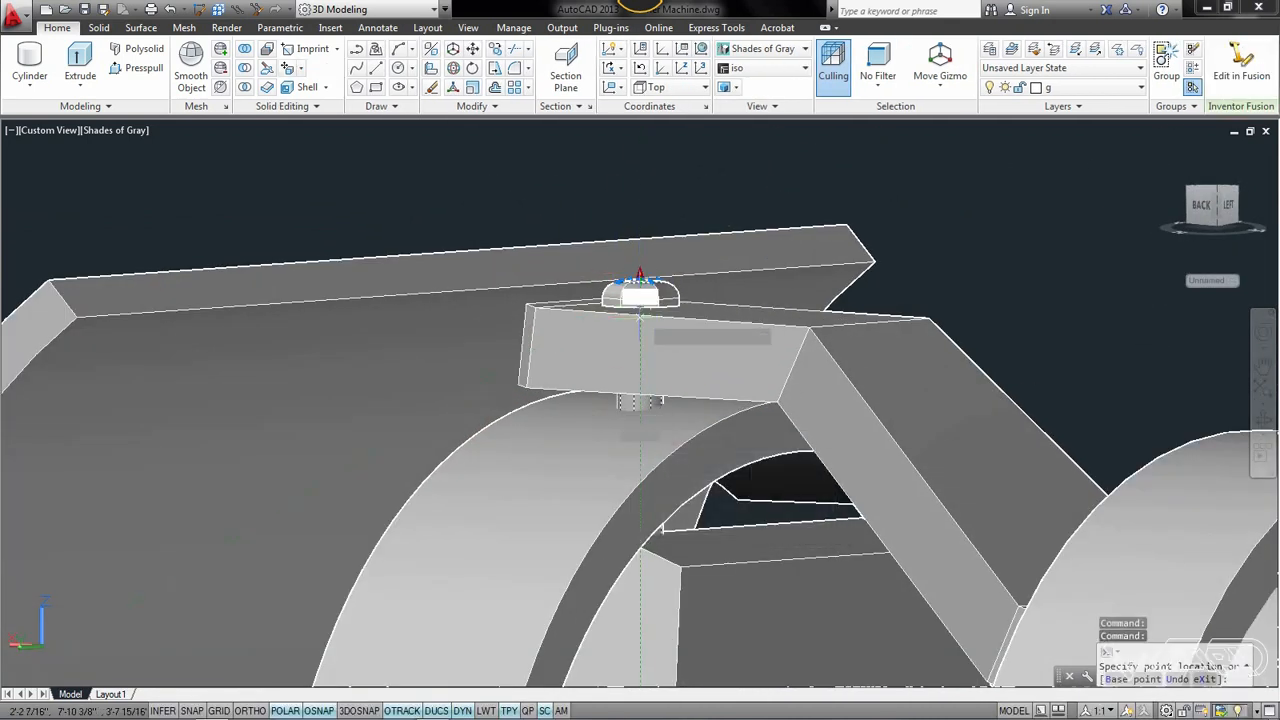
pyautogui.click(555, 306)
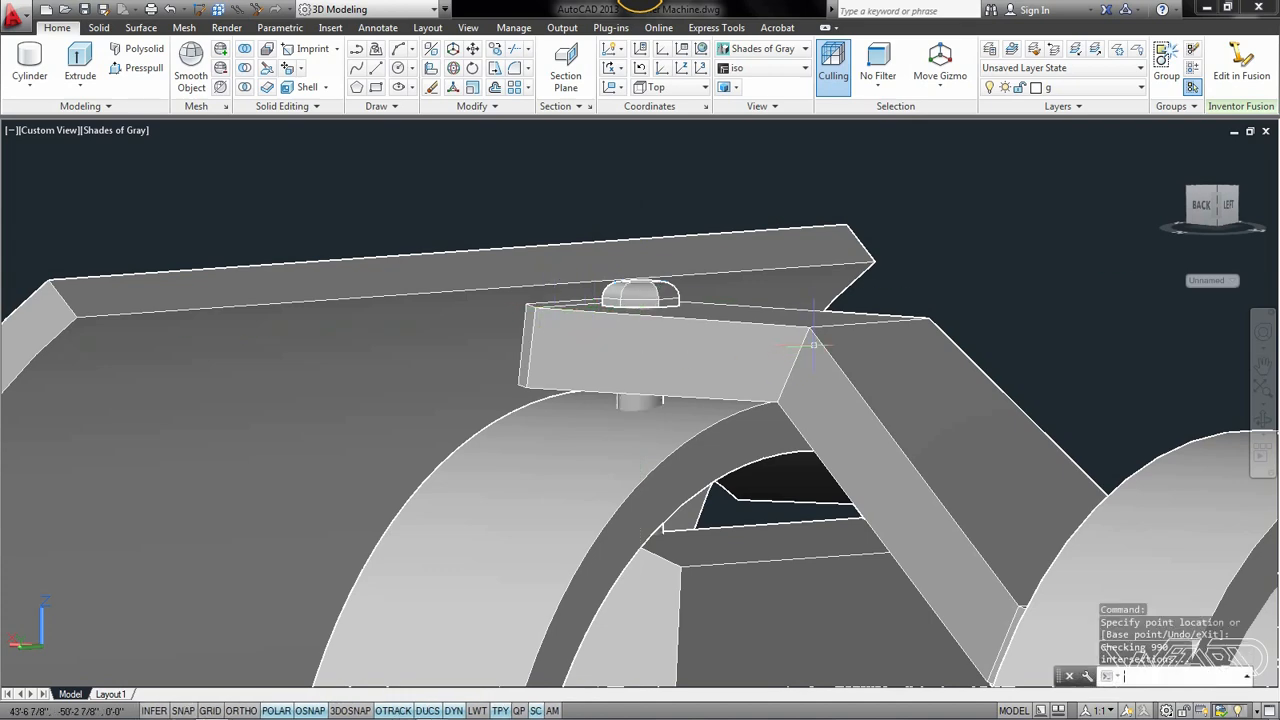
# In the front view, move the bracket arm, bolt and cylinder slightly along X so the shaft lines up with the block's peak
pyautogui.keyDown('shift'); pyautogui.moveTo(560, 340); pyautogui.dragTo(1177, 353, button='middle'); pyautogui.keyUp('shift')
pyautogui.click(62, 130)
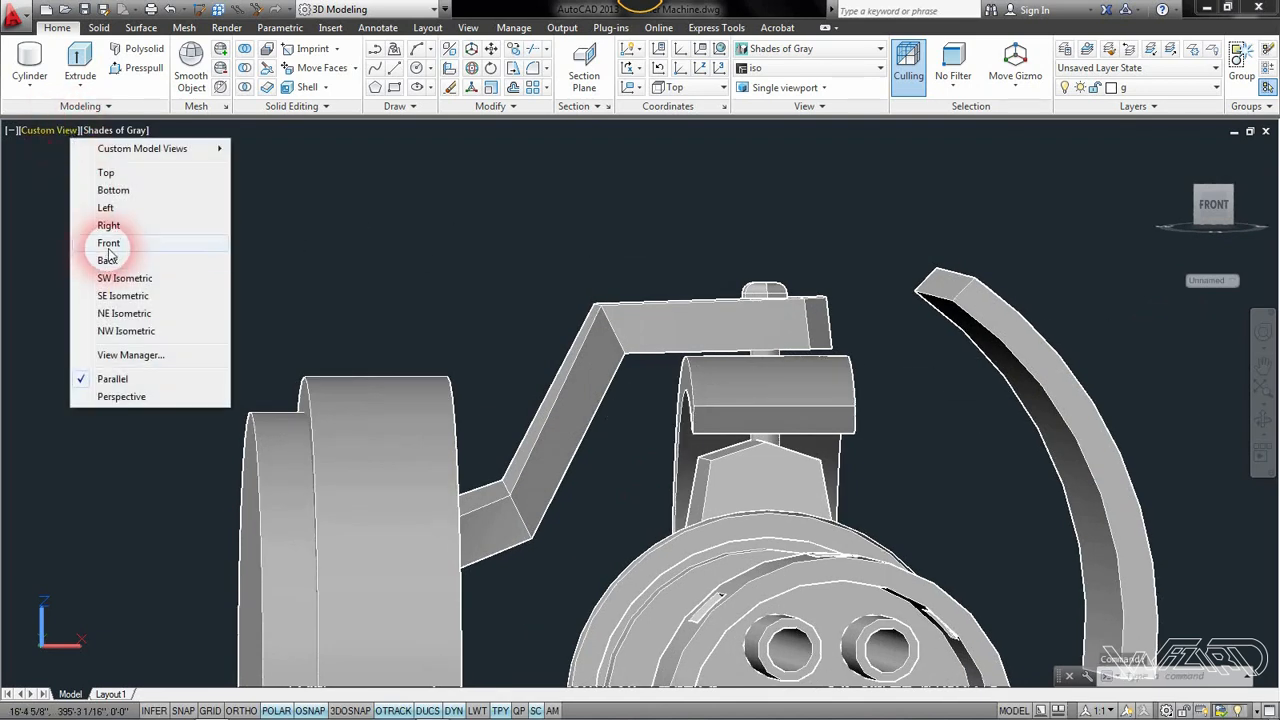
pyautogui.click(112, 251)
pyautogui.scroll(5, 556, 400)
pyautogui.click(640, 430)
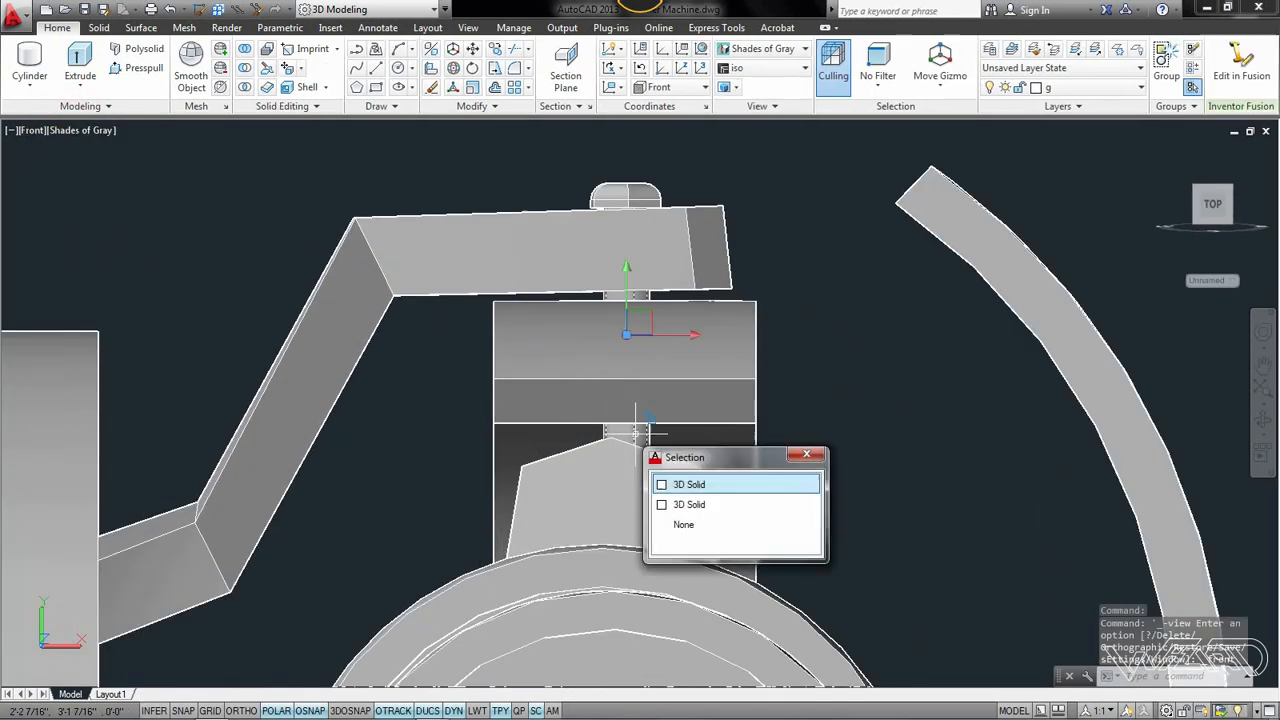
pyautogui.click(457, 419)
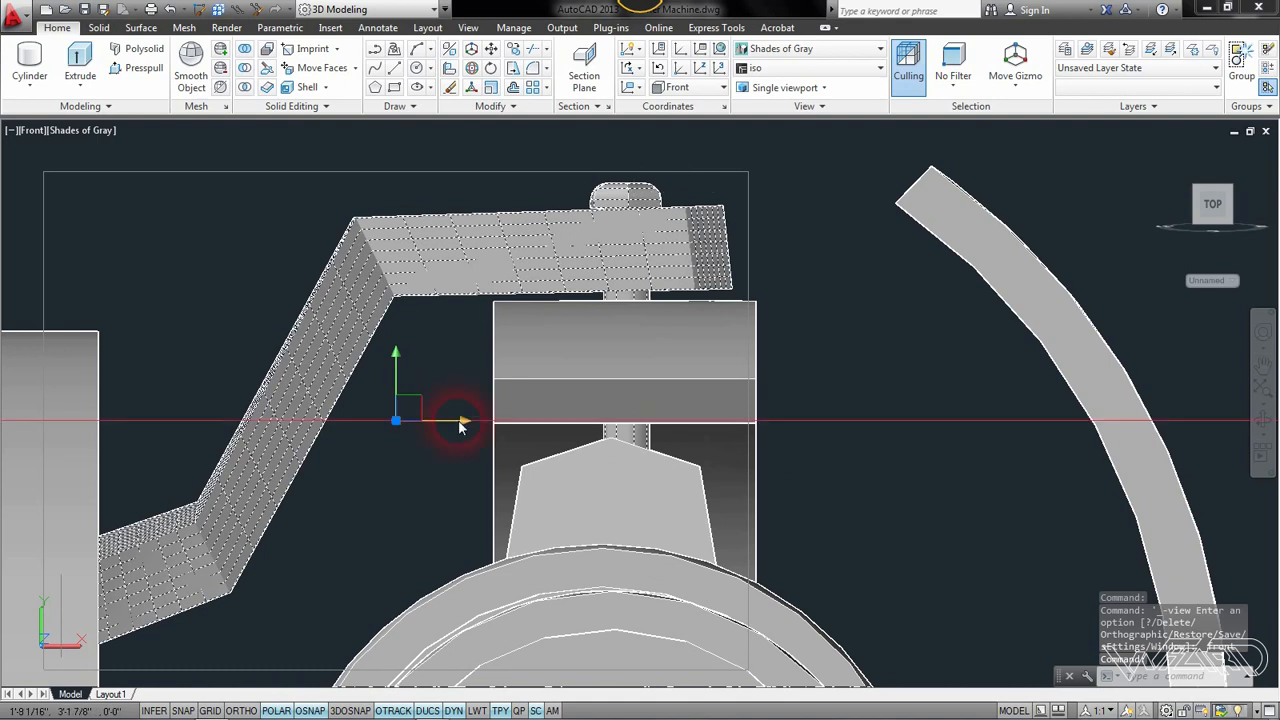
pyautogui.click(381, 420)
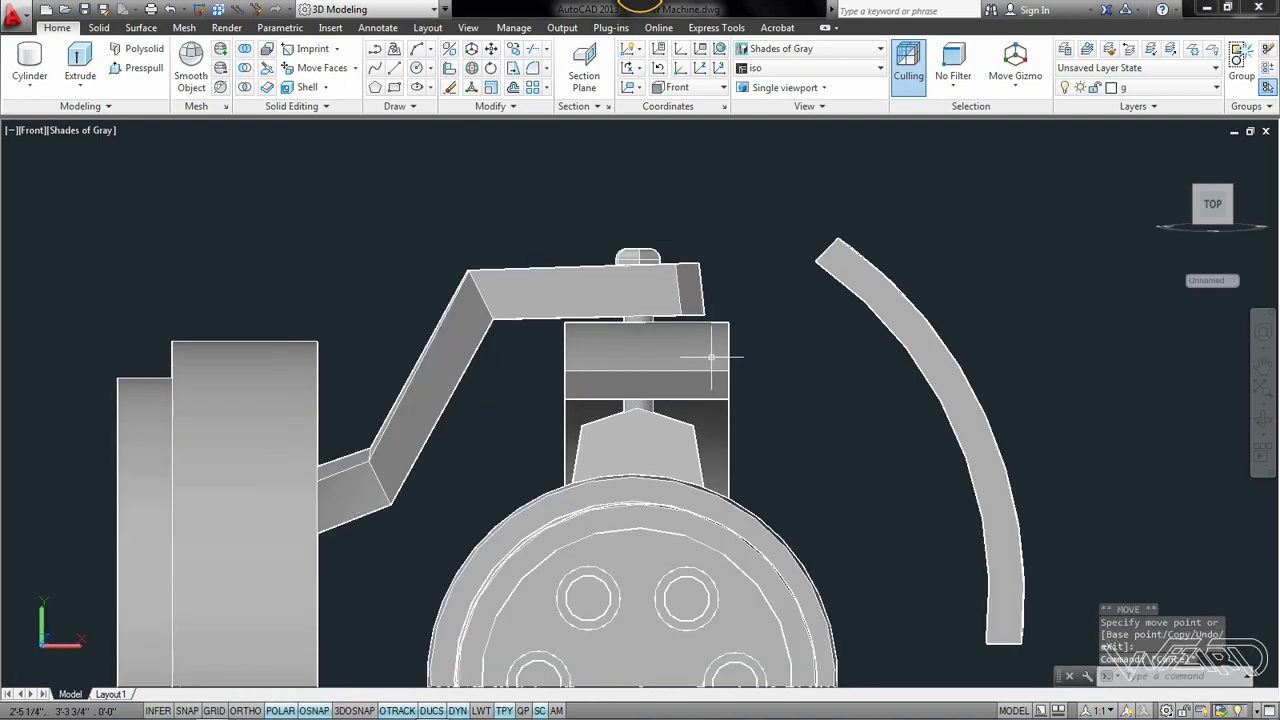
# Hide the curved panels and the cylindrical body behind the barrels, leaving the bracket arm, curved band, block and thick disc
pyautogui.keyDown('shift'); pyautogui.moveTo(686, 343); pyautogui.dragTo(750, 490, button='middle'); pyautogui.keyUp('shift')
pyautogui.scroll(-5, 459, 462)
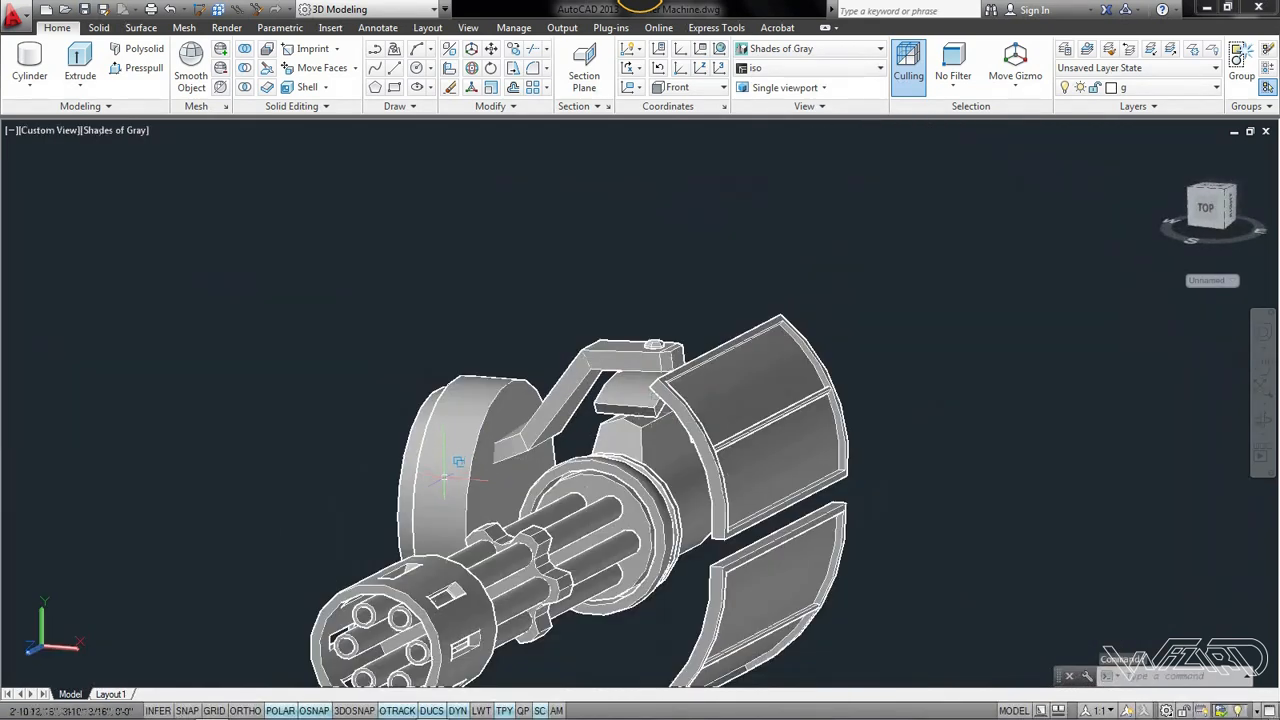
pyautogui.scroll(4, 540, 400)
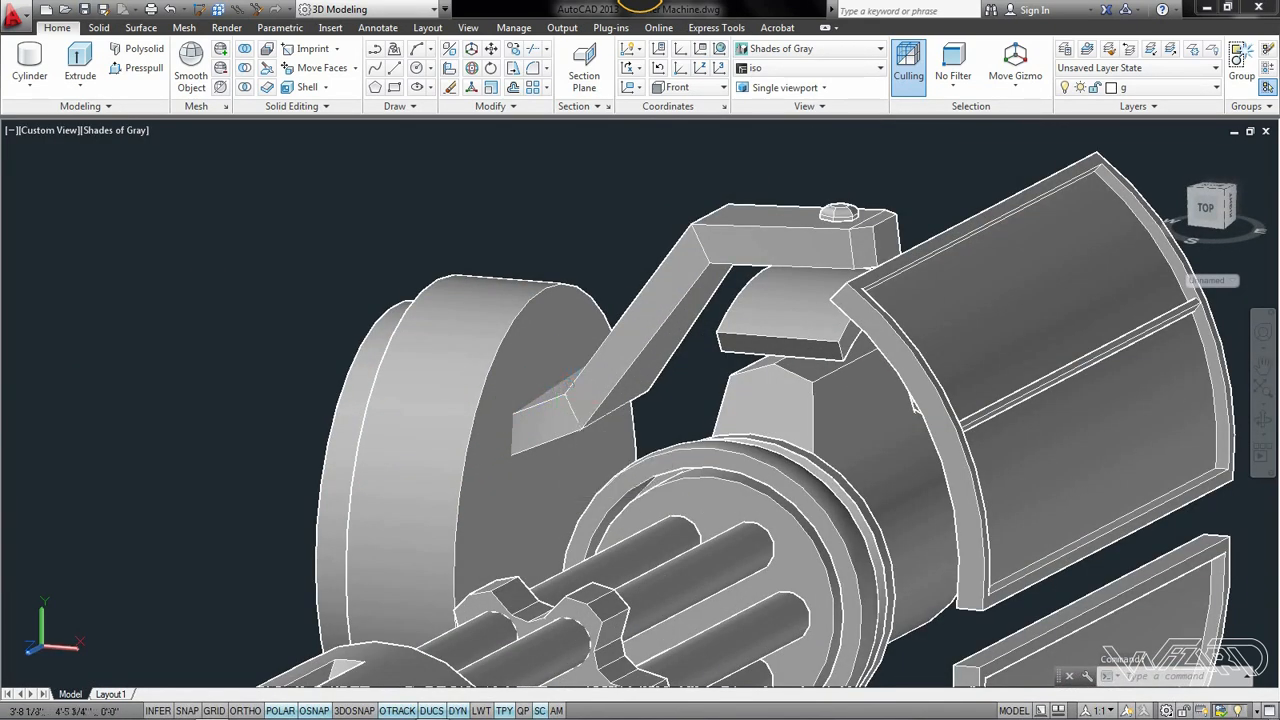
pyautogui.scroll(-3, 572, 395)
pyautogui.keyDown('shift'); pyautogui.moveTo(572, 395); pyautogui.dragTo(393, 407, button='middle'); pyautogui.keyUp('shift')
pyautogui.rightClick(376, 280)
pyautogui.scroll(2, 500, 280)
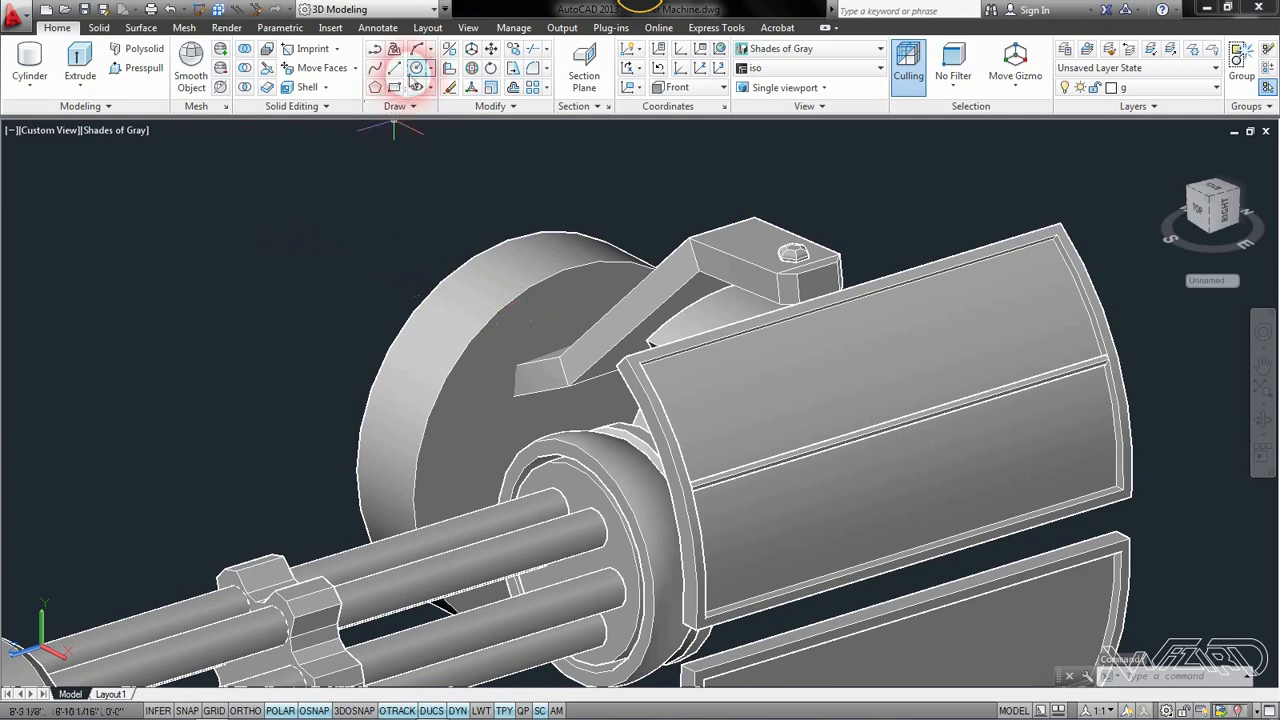
pyautogui.moveTo(274, 398)
pyautogui.keyDown('shift'); pyautogui.mouseDown(button='middle')
pyautogui.moveTo(591, 363)
pyautogui.moveTo(263, 423)
pyautogui.moveTo(270, 410)
pyautogui.mouseUp(button='middle'); pyautogui.keyUp('shift')
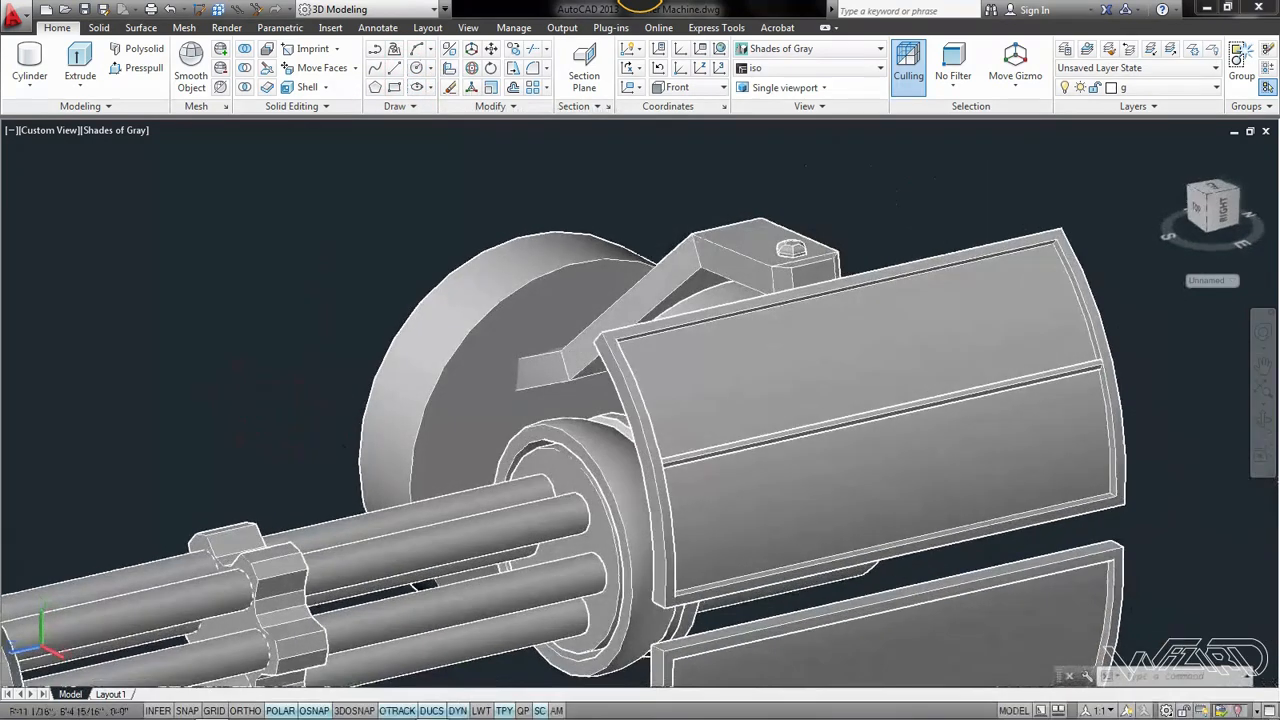
pyautogui.click(1160, 528)
pyautogui.click(658, 590)
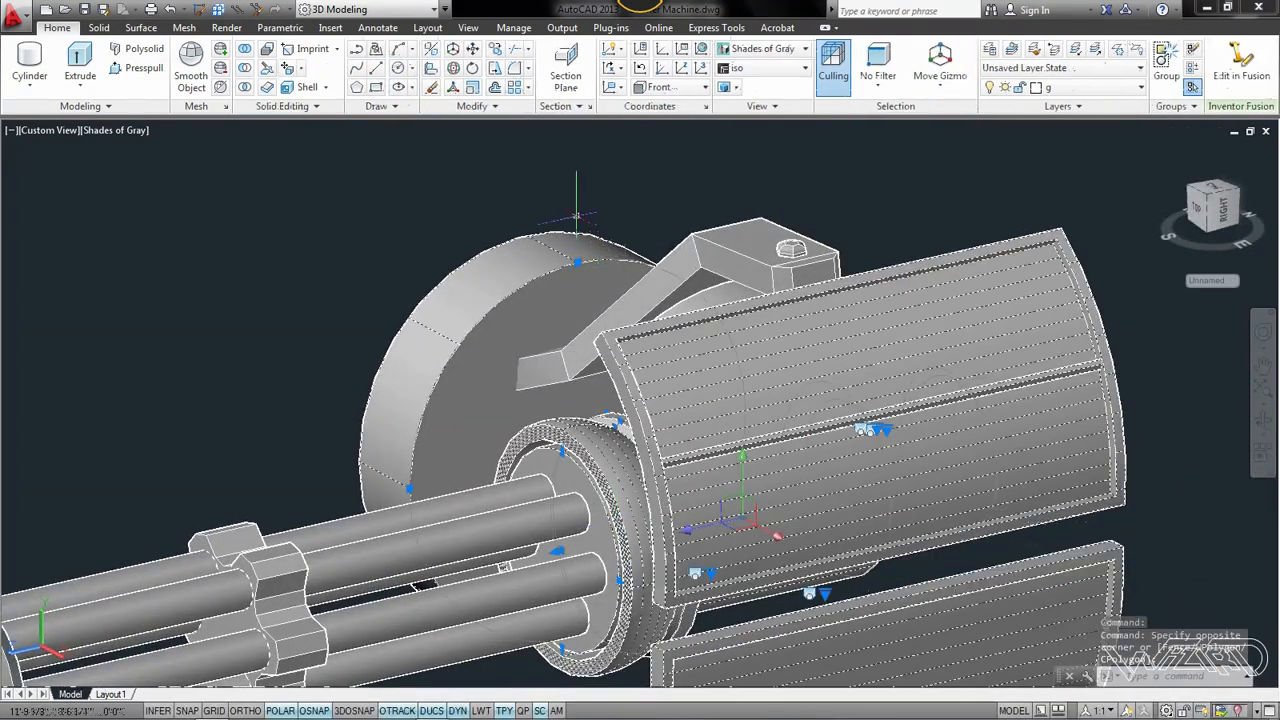
pyautogui.rightClick(456, 229)
pyautogui.moveTo(514, 300)
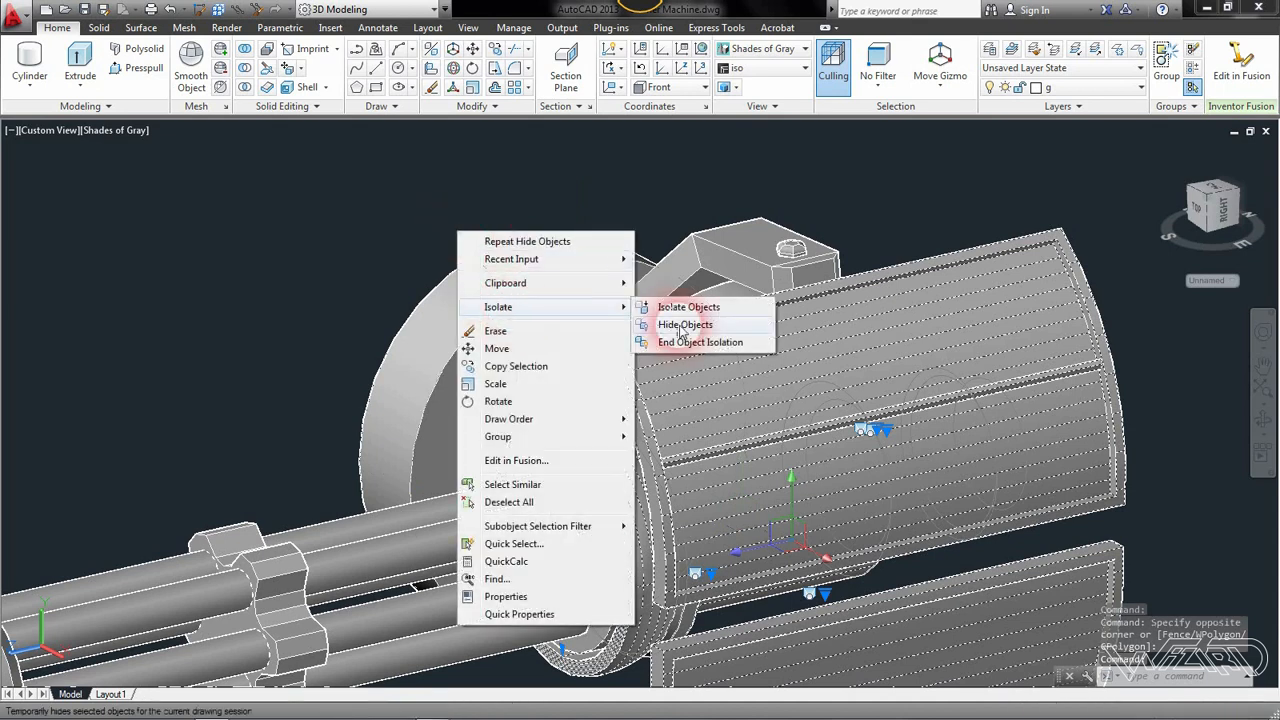
pyautogui.click(690, 318)
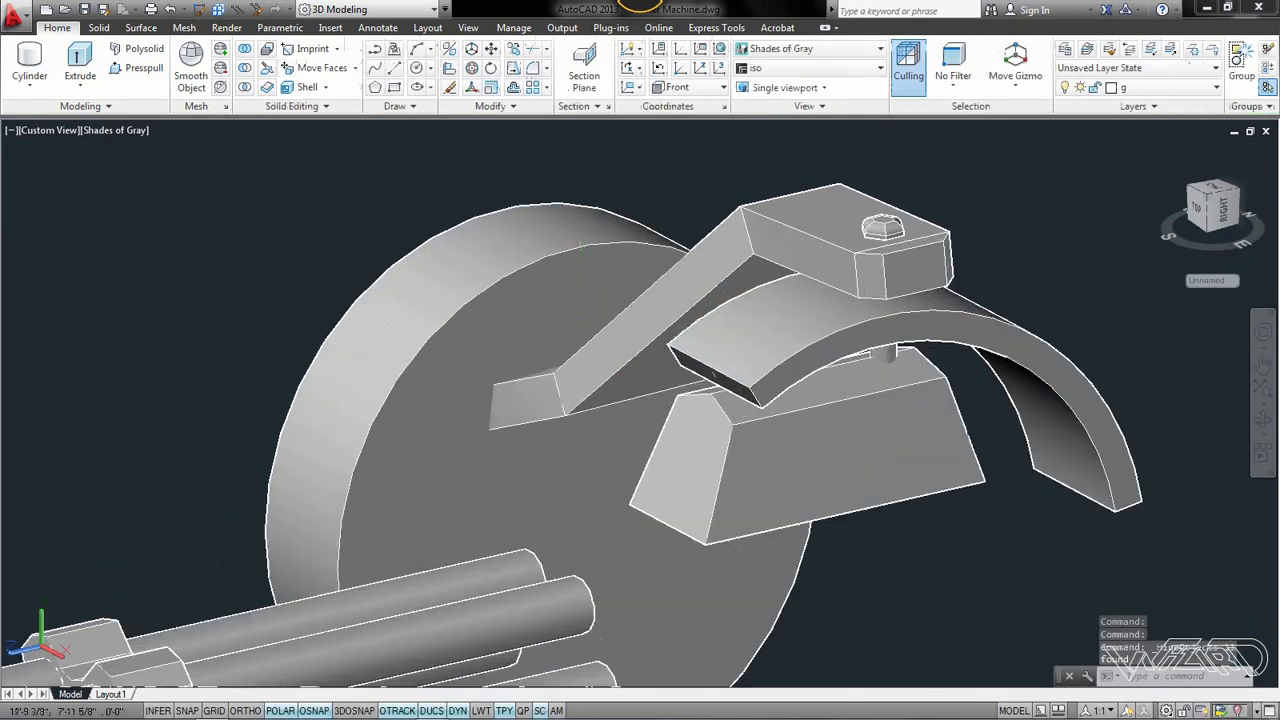
# Draw a straight line on the thick disc's flat face, alongside the upper edge of the bracket arm's attached end
pyautogui.click(377, 68)
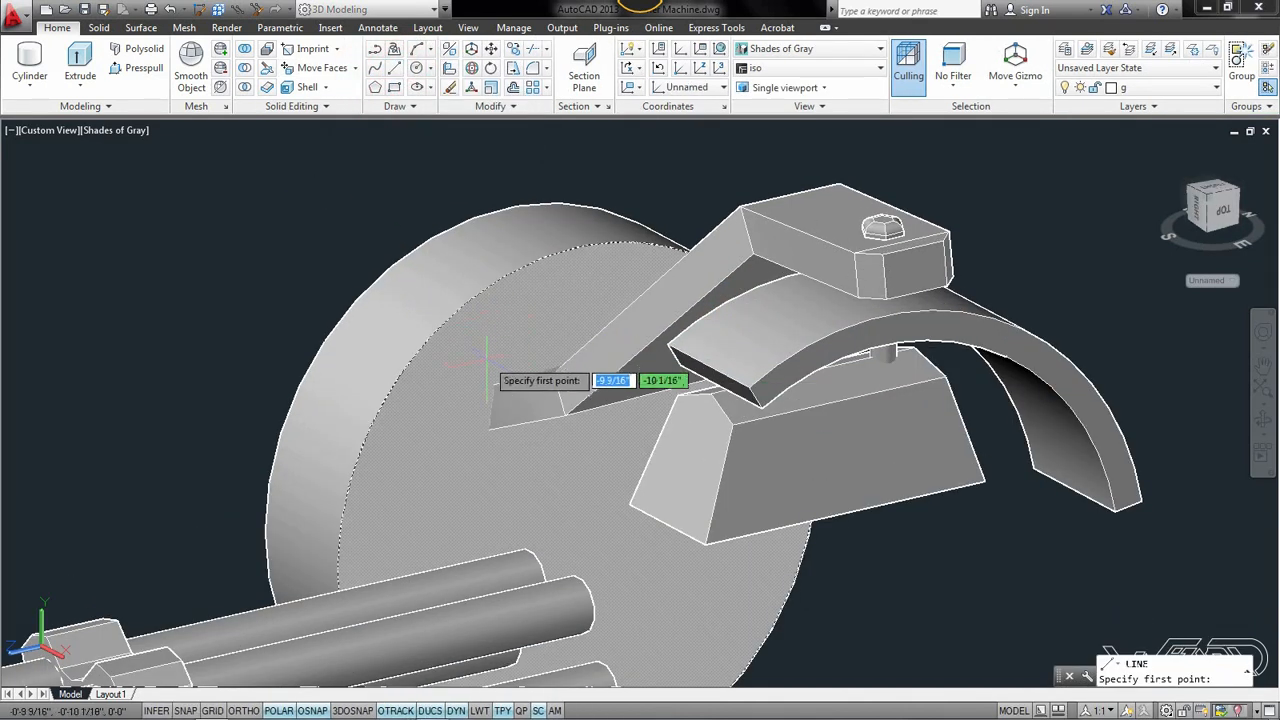
pyautogui.click(480, 368)
pyautogui.scroll(-2, 554, 330)
pyautogui.keyDown('shift'); pyautogui.moveTo(554, 330); pyautogui.dragTo(558, 347, button='middle'); pyautogui.keyUp('shift')
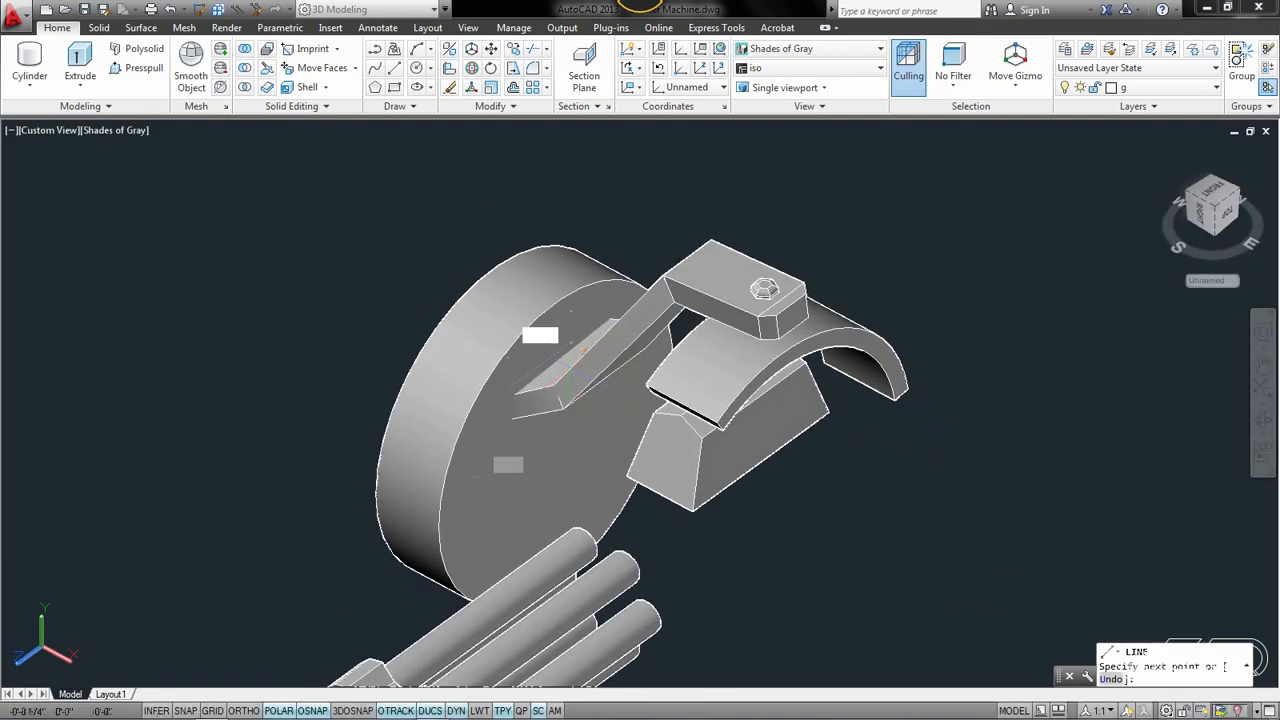
pyautogui.scroll(3, 558, 347)
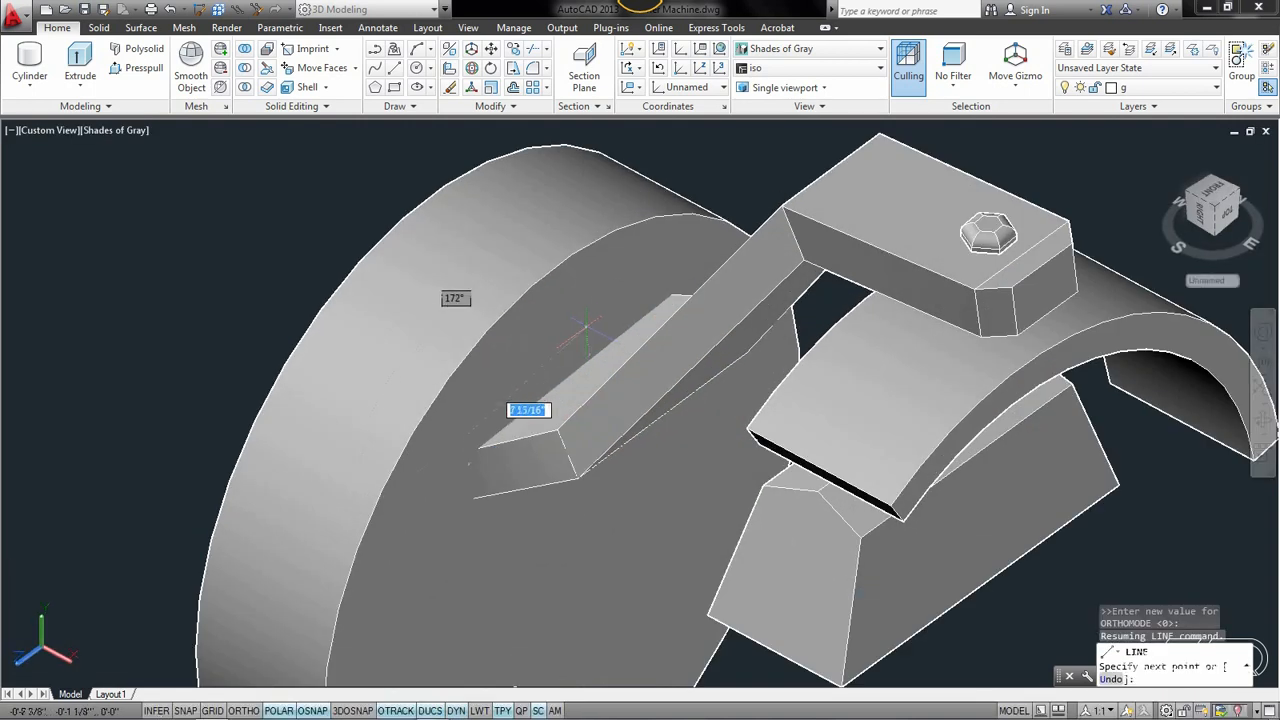
pyautogui.click(666, 290)
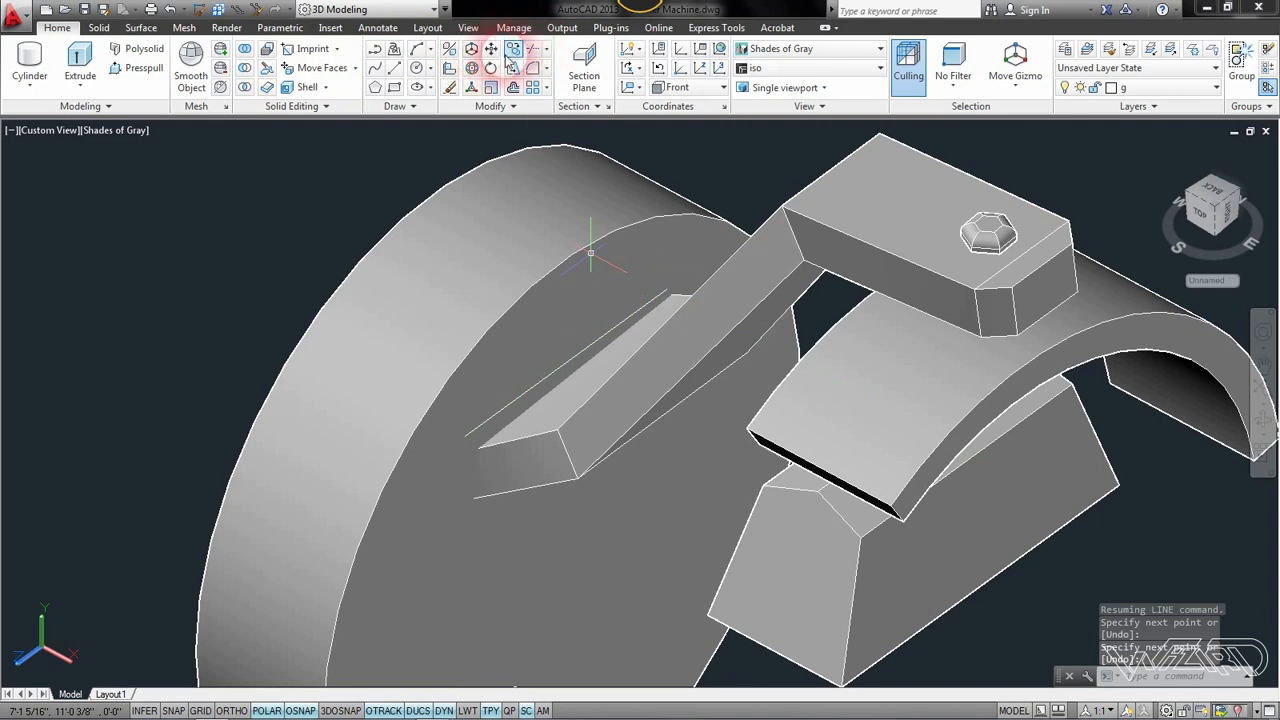
# Draw a three-point arc between the line's two endpoints, bulging toward the disc's rim, to close the profile
pyautogui.click(416, 48)
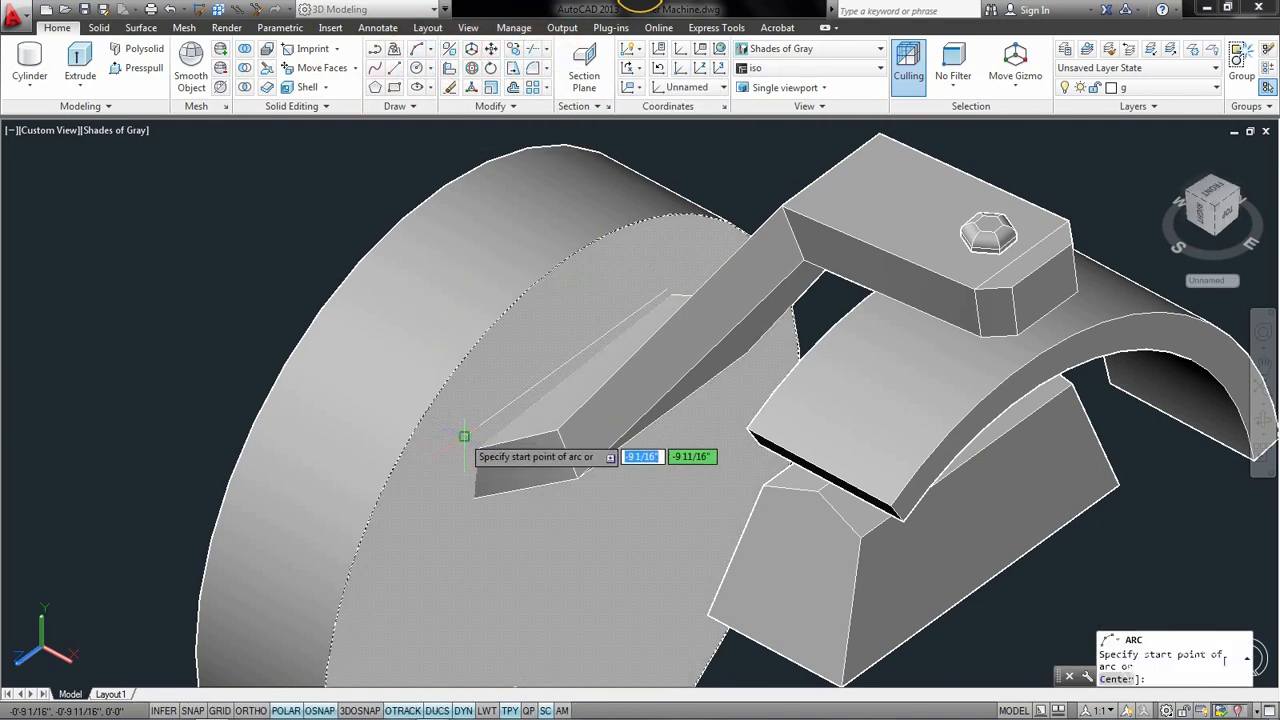
pyautogui.click(464, 436)
pyautogui.click(557, 298)
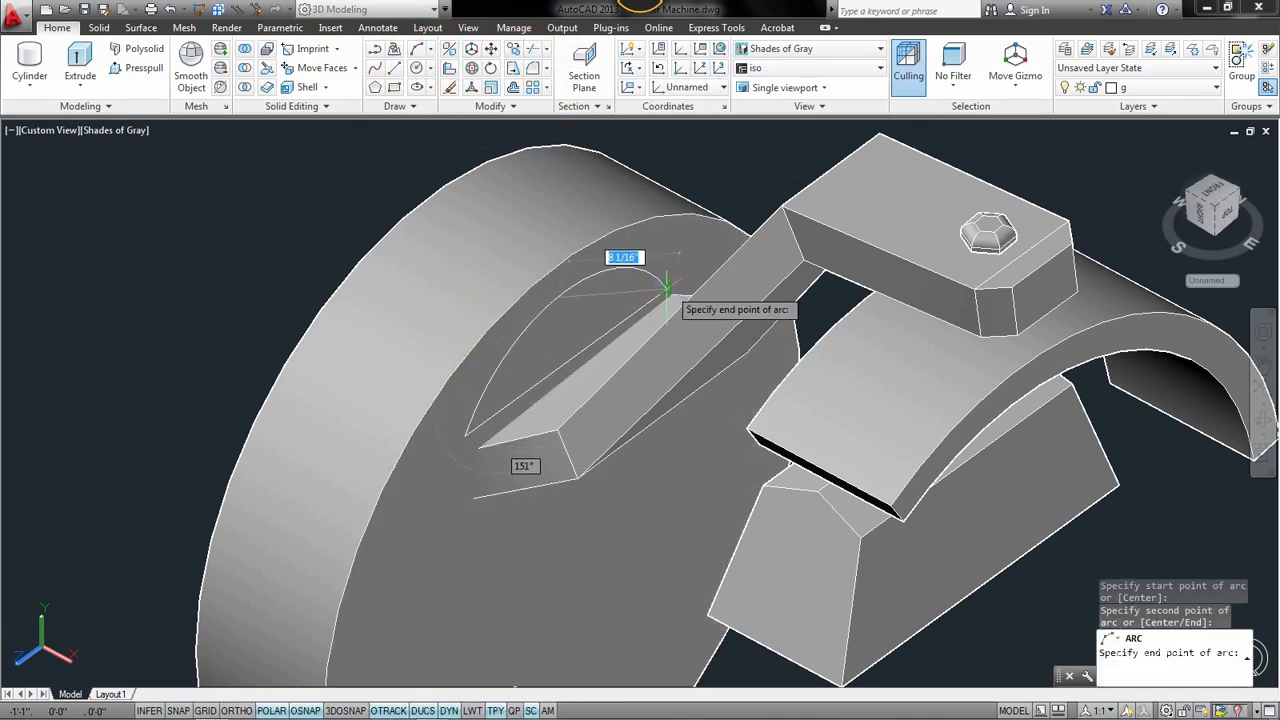
pyautogui.click(665, 289)
pyautogui.scroll(2, 547, 367)
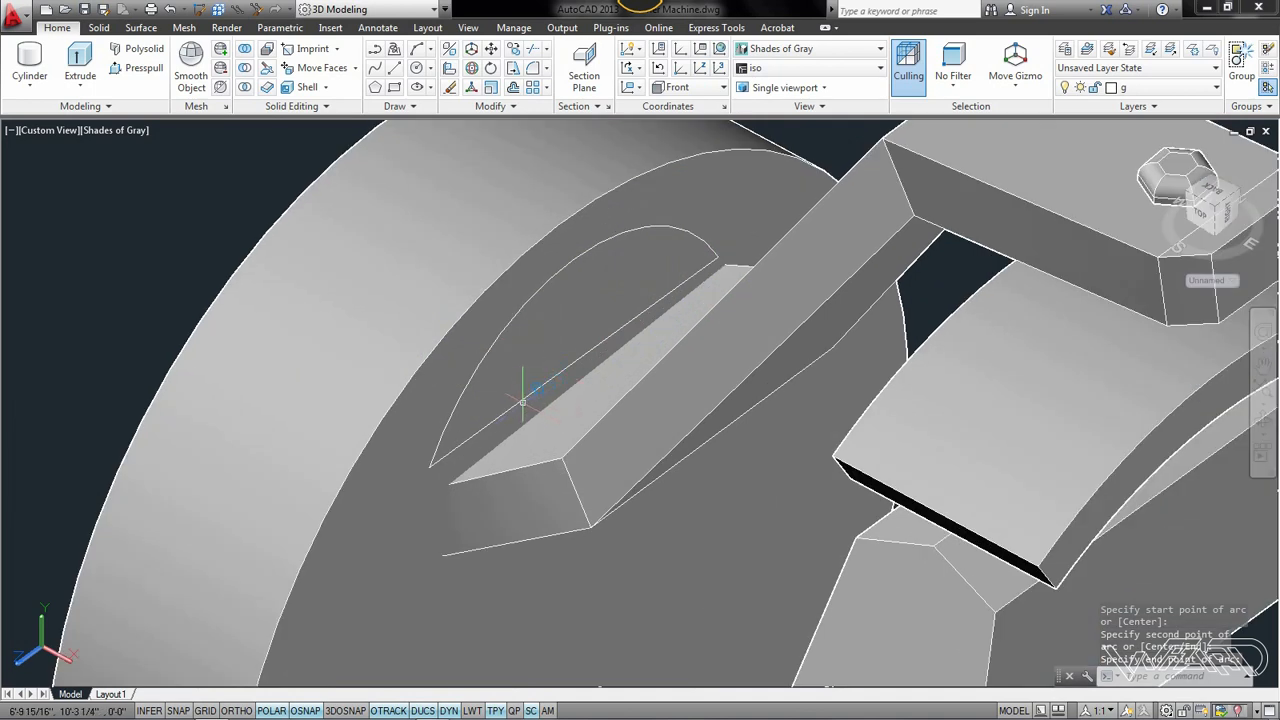
pyautogui.click(131, 72)
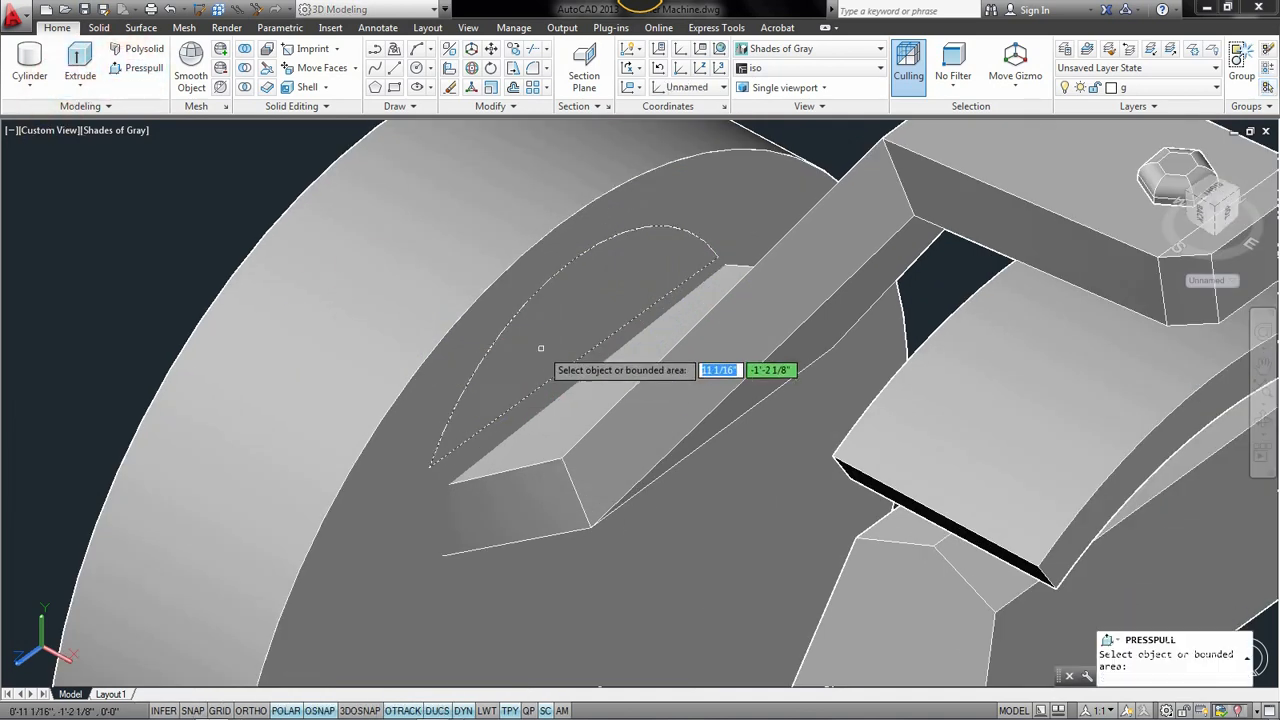
pyautogui.scroll(-3, 540, 302)
pyautogui.press('Escape')
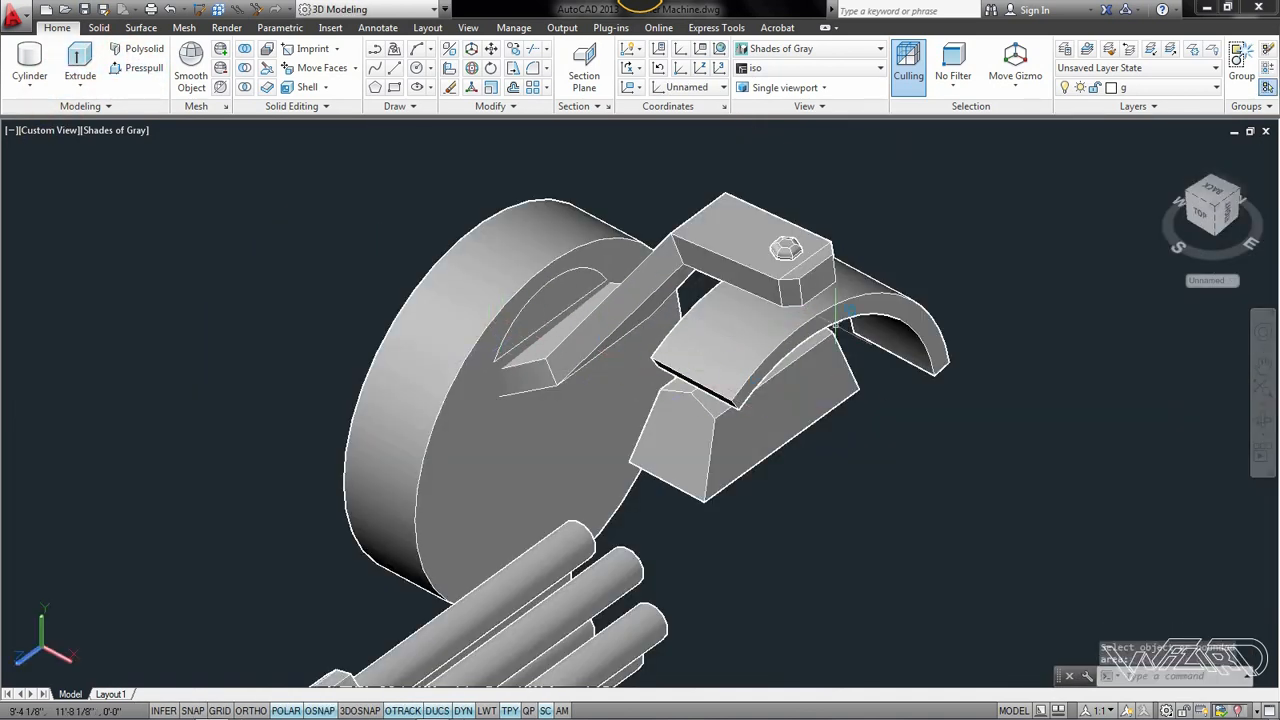
pyautogui.scroll(-3, 700, 330)
pyautogui.scroll(1, 494, 378)
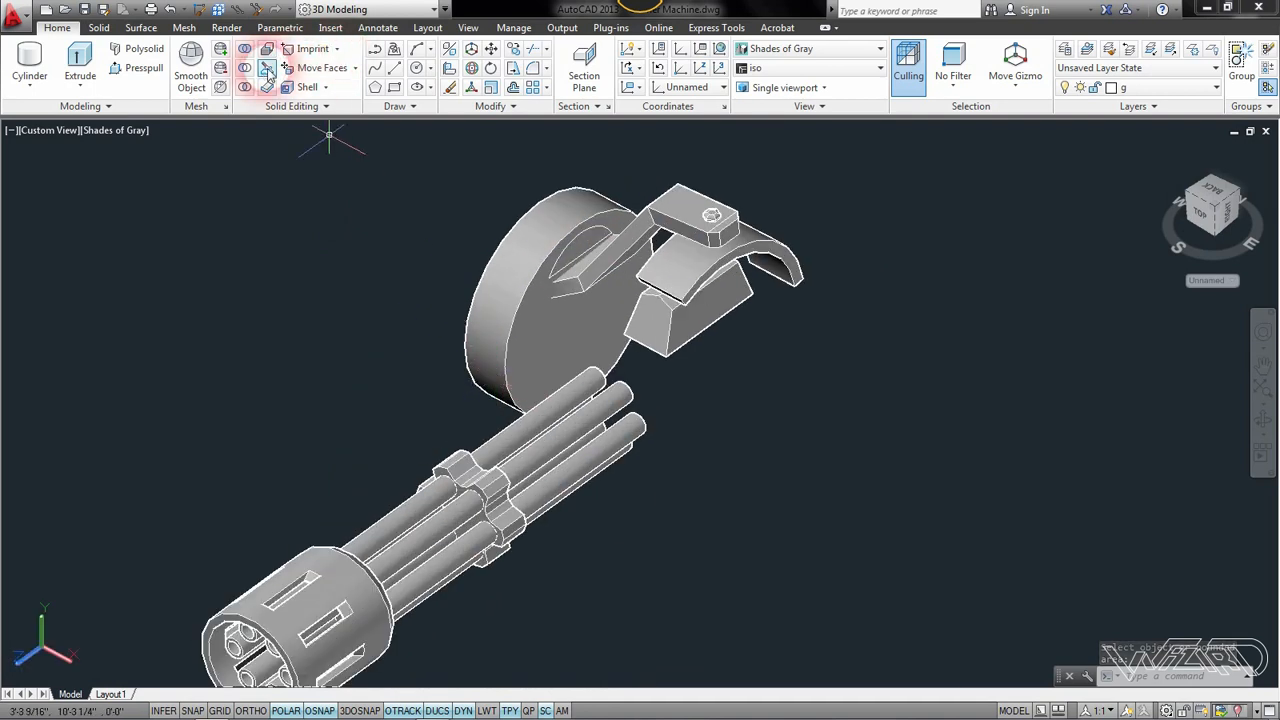
pyautogui.click(449, 48)
pyautogui.click(711, 216)
pyautogui.scroll(2, 705, 218)
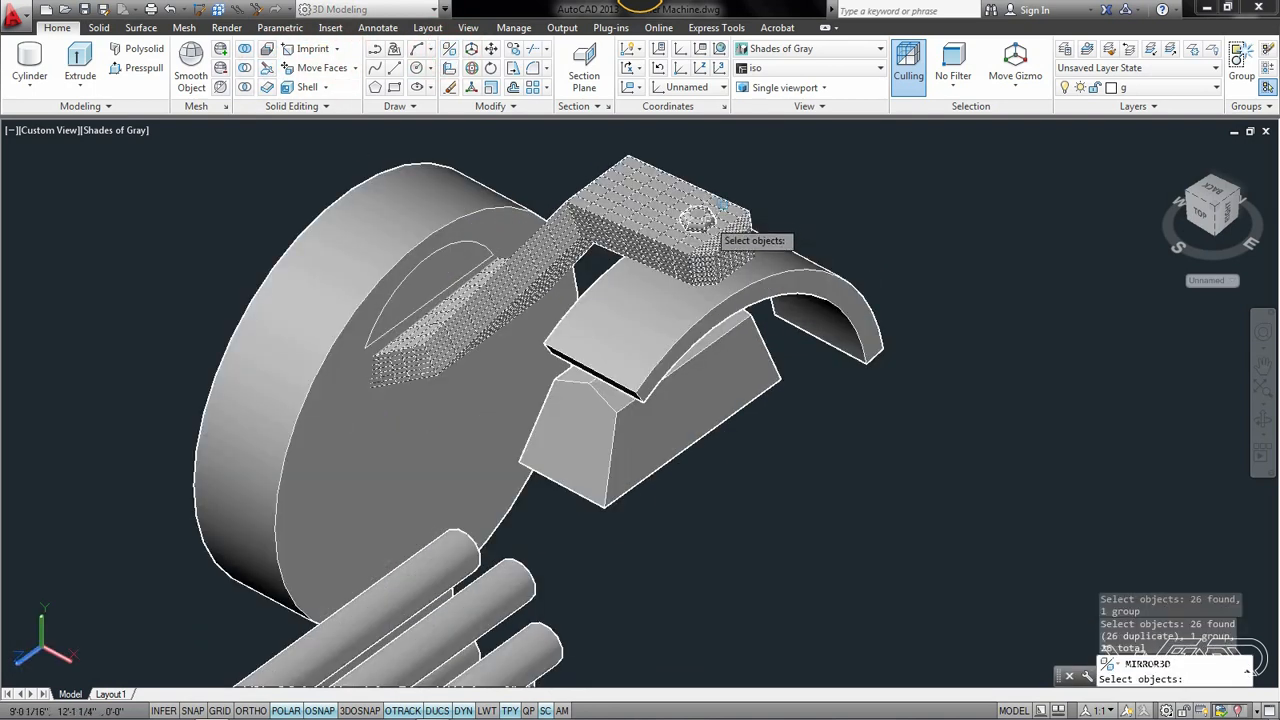
pyautogui.click(701, 219)
pyautogui.click(780, 280)
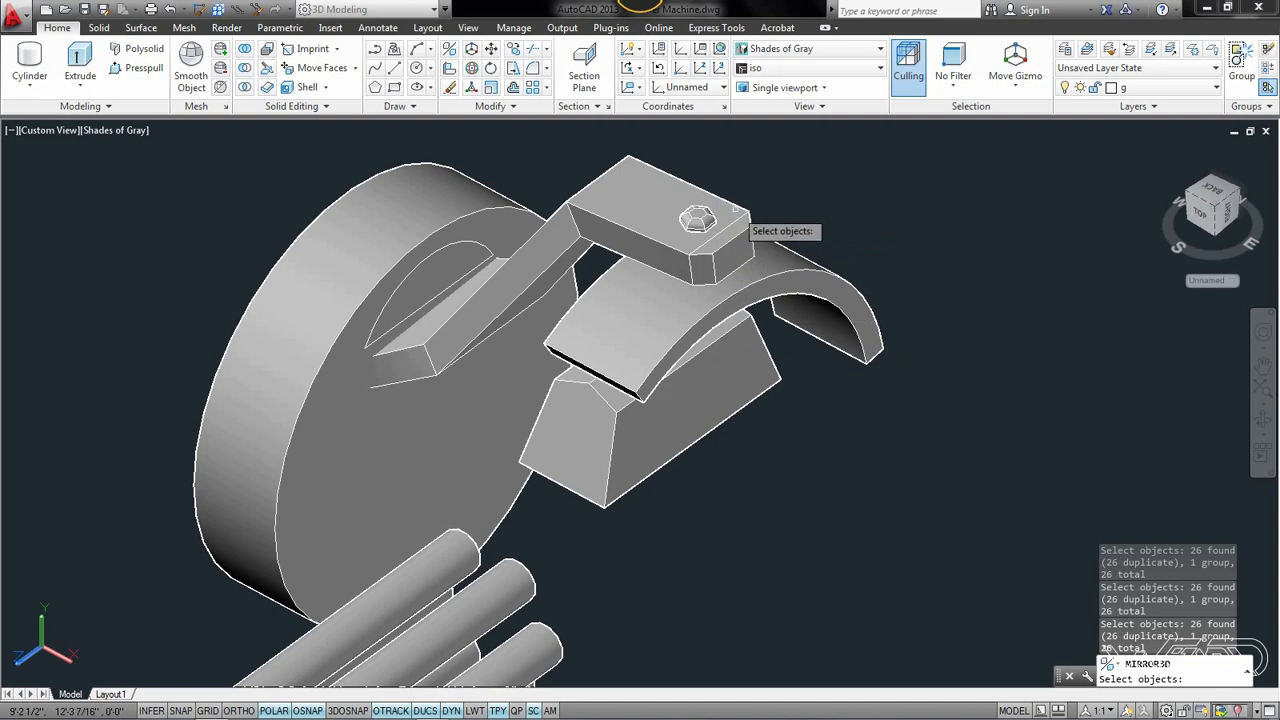
pyautogui.press('Escape')
# Mirror the bracket arm with its bolt across the ZX plane through the center of the slotted housing's front opening, keeping the source objects
pyautogui.scroll(-2, 697, 221)
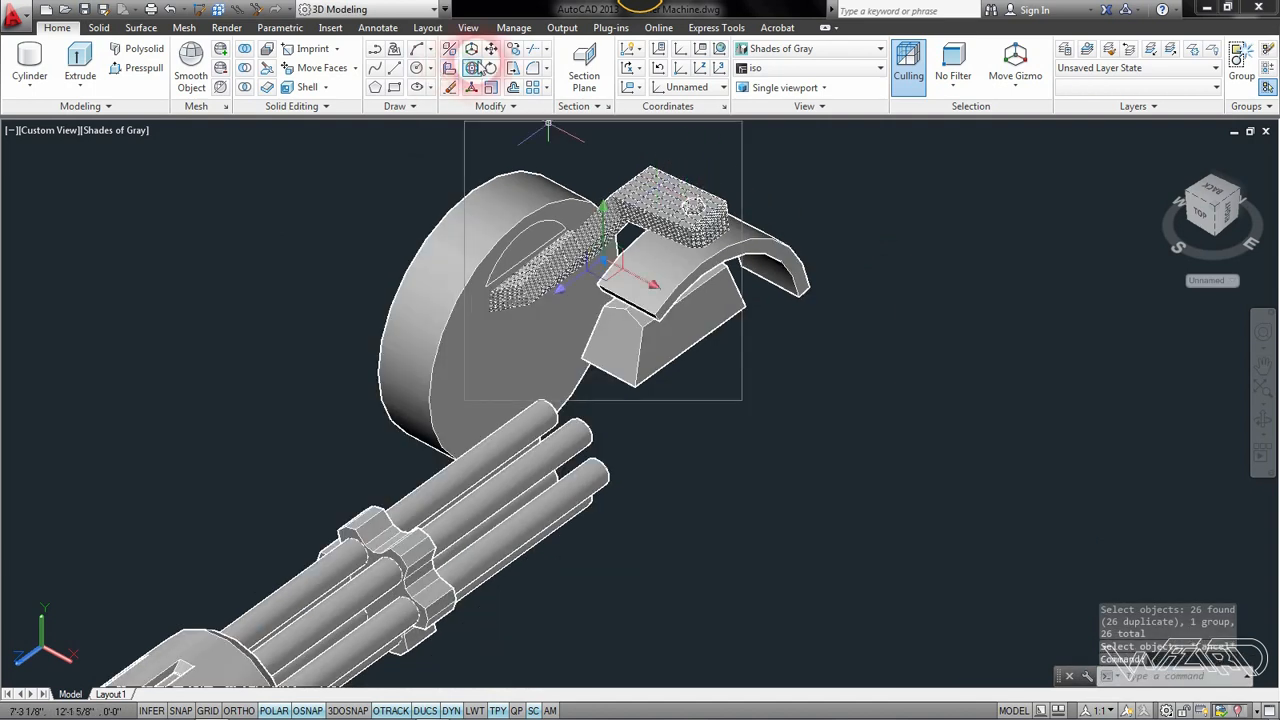
pyautogui.click(451, 50)
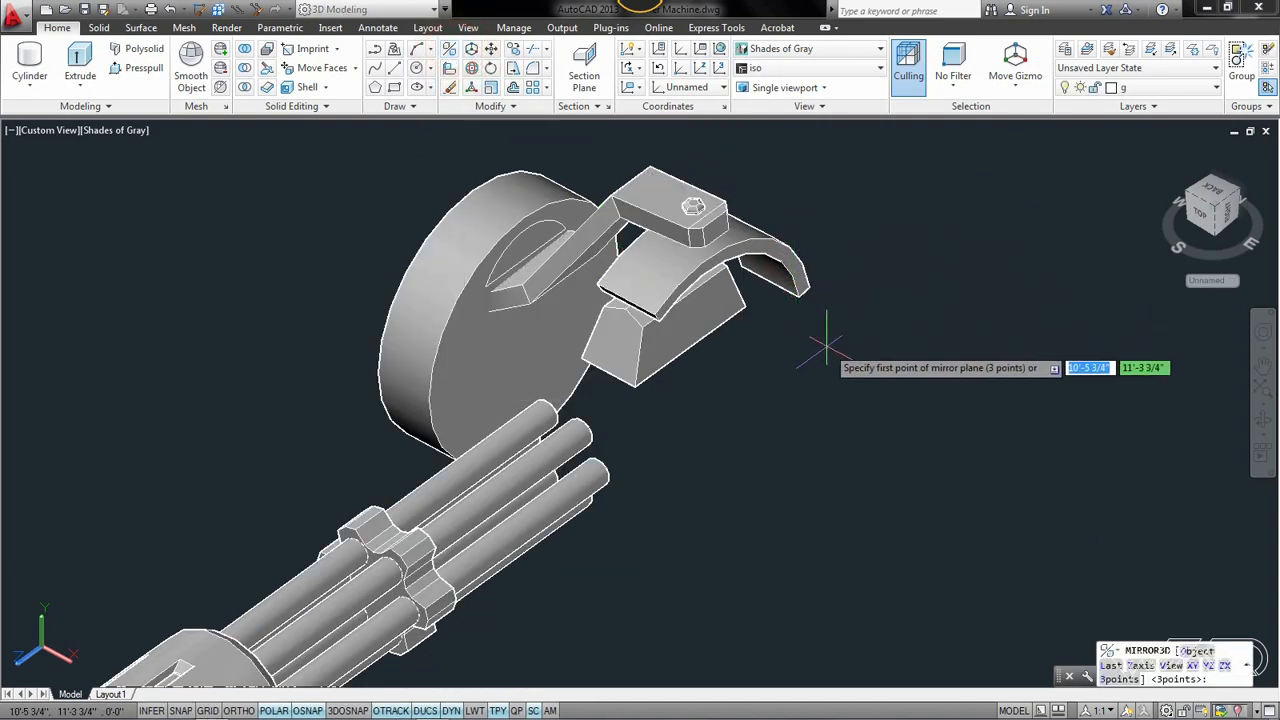
pyautogui.click(1209, 667)
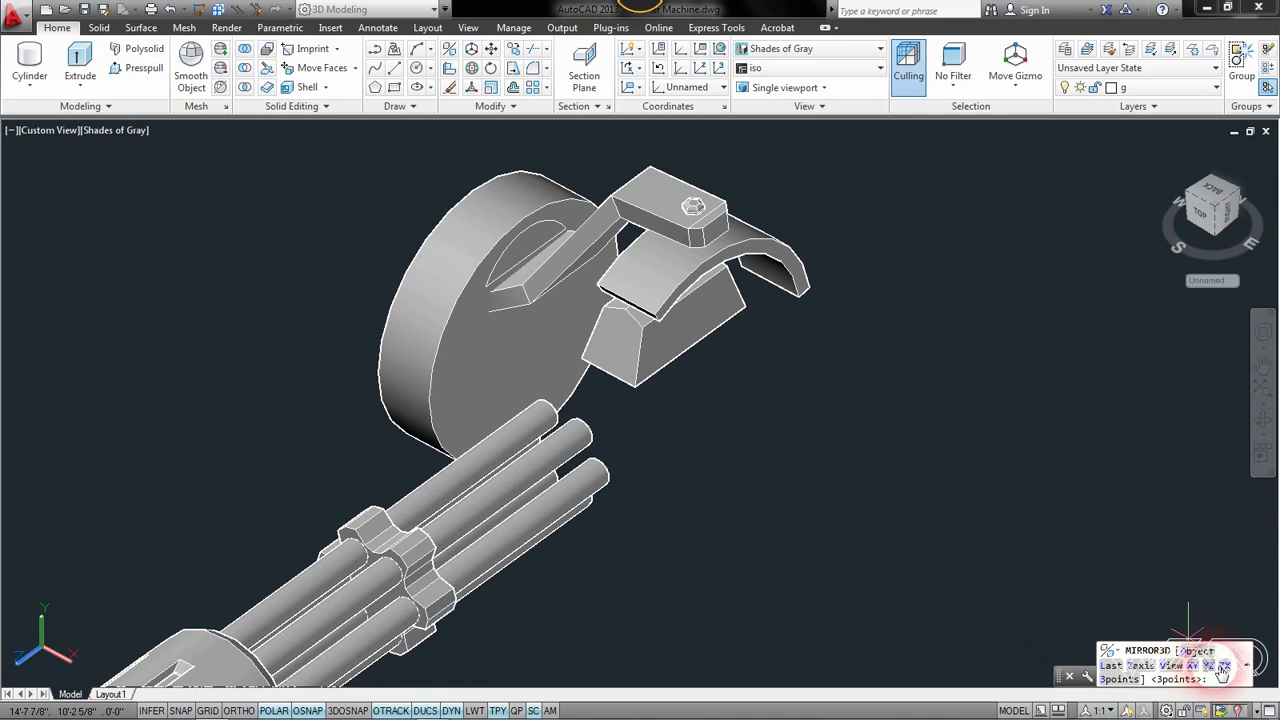
pyautogui.click(1225, 666)
pyautogui.scroll(6, 580, 490)
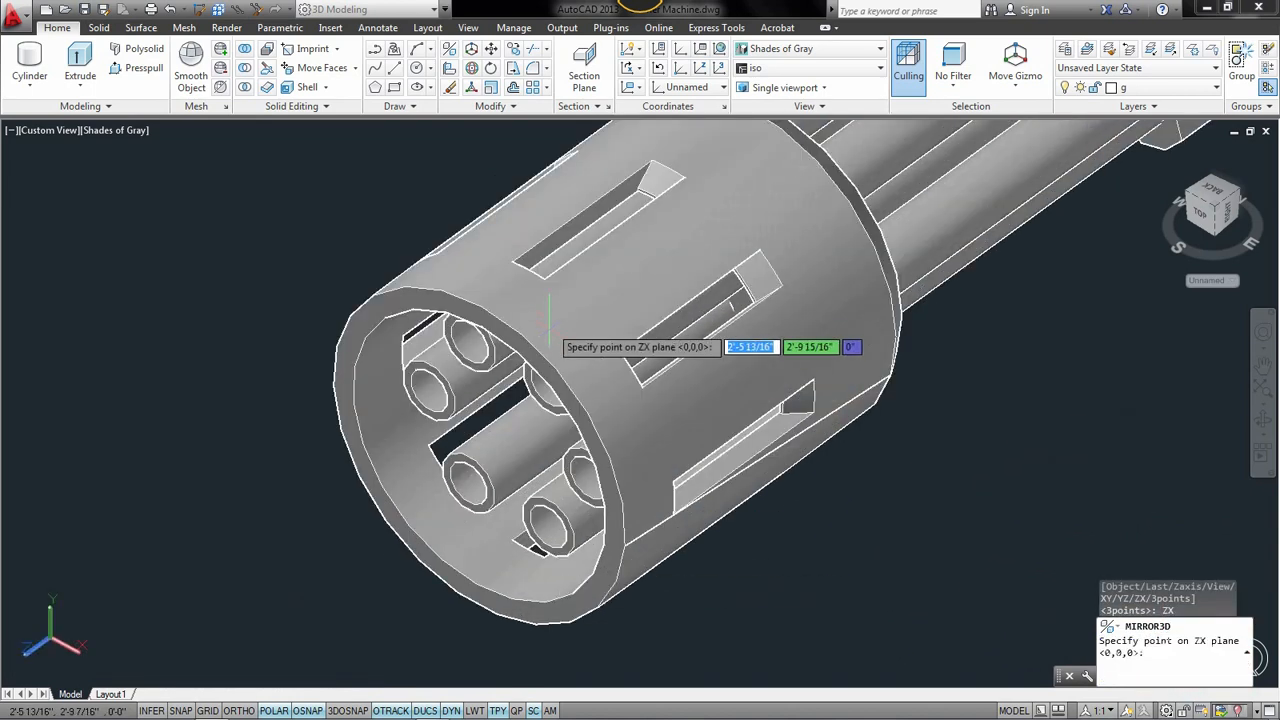
pyautogui.keyDown('shift'); pyautogui.rightClick(328, 455); pyautogui.keyUp('shift')
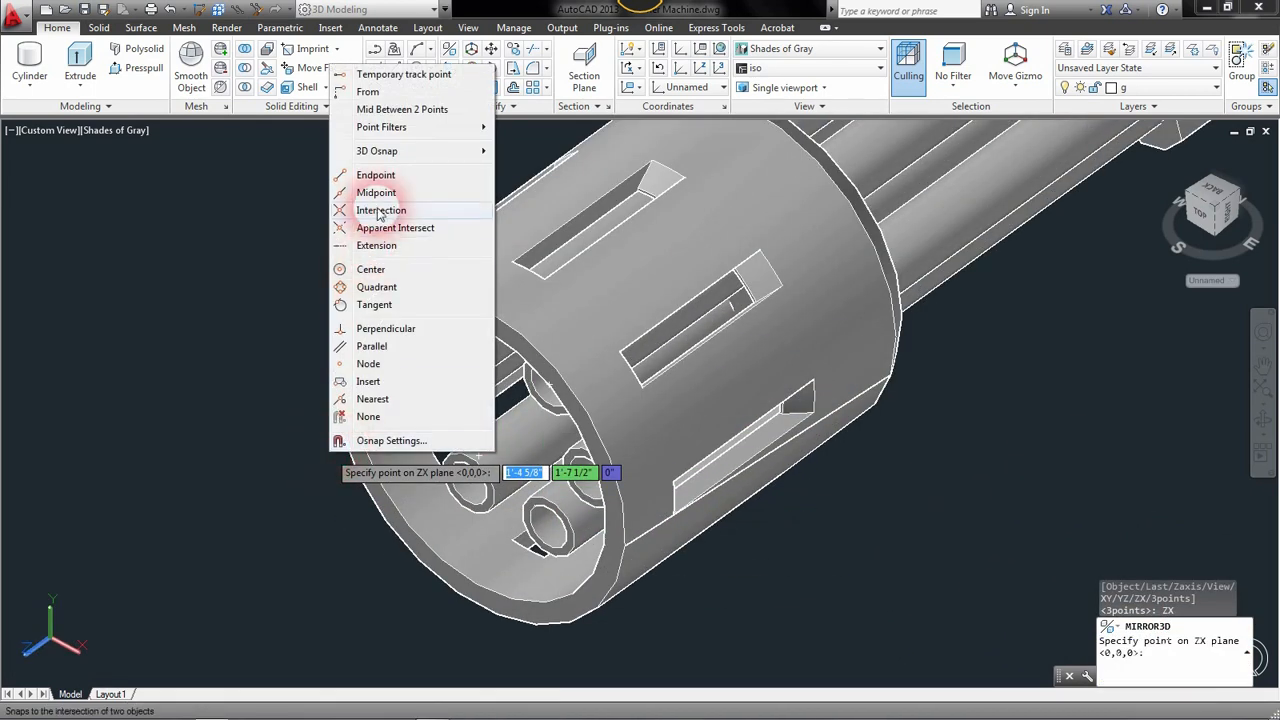
pyautogui.click(370, 270)
pyautogui.click(479, 456)
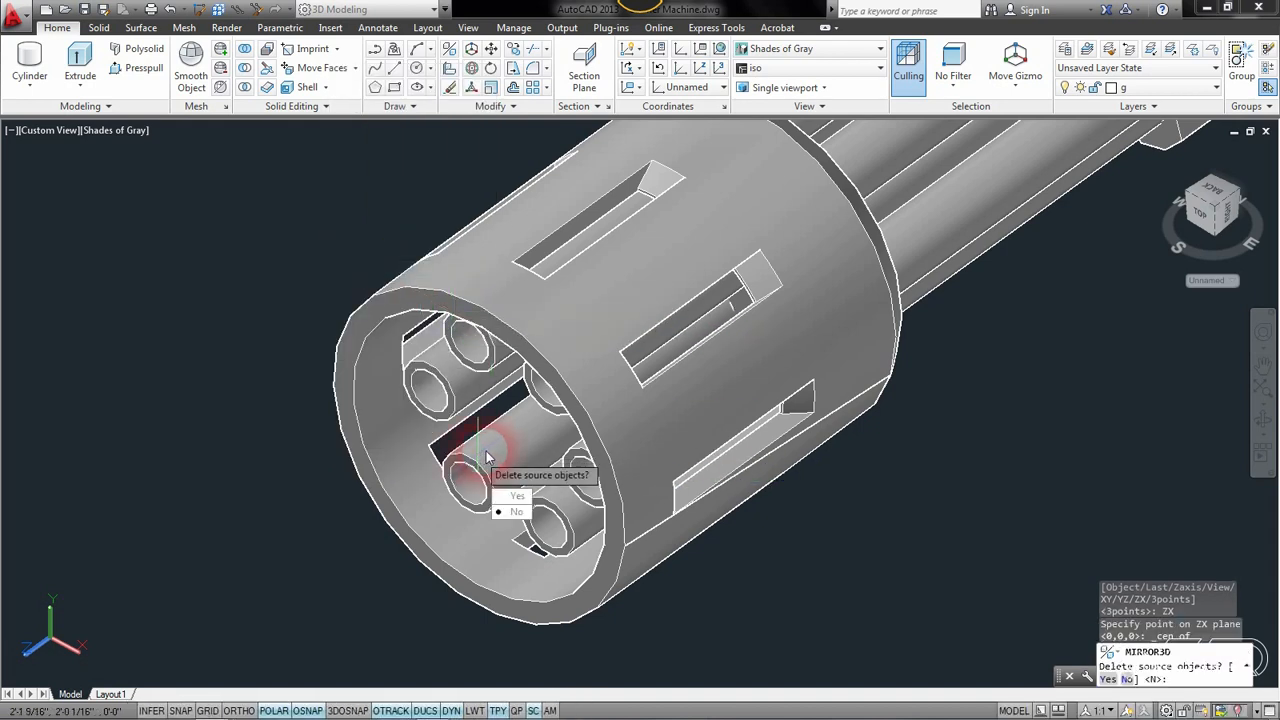
pyautogui.scroll(-5, 700, 386)
# End object isolation to show the hidden parts again, and restore the saved iso view
pyautogui.keyDown('shift'); pyautogui.moveTo(804, 277); pyautogui.dragTo(770, 214, button='middle'); pyautogui.keyUp('shift')
pyautogui.rightClick(919, 223)
pyautogui.moveTo(978, 299)
pyautogui.click(1163, 334)
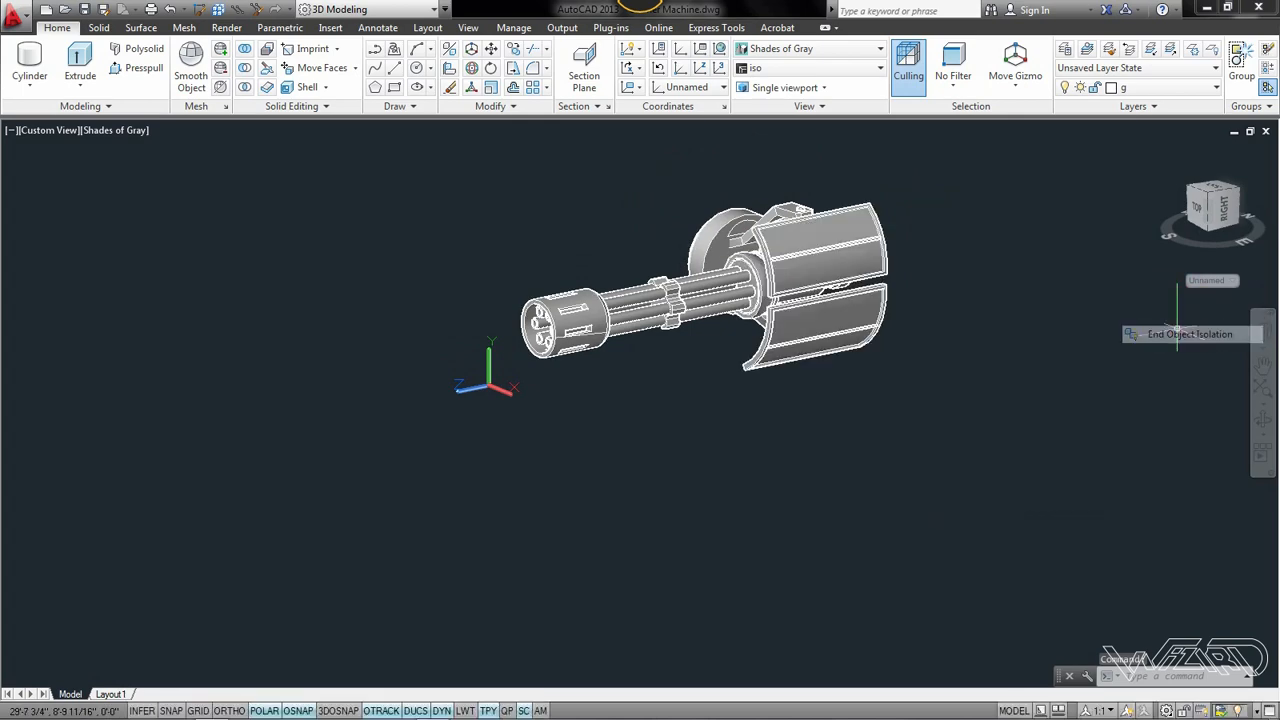
pyautogui.scroll(2, 688, 243)
pyautogui.keyDown('shift'); pyautogui.moveTo(700, 260); pyautogui.dragTo(930, 340, button='middle'); pyautogui.keyUp('shift')
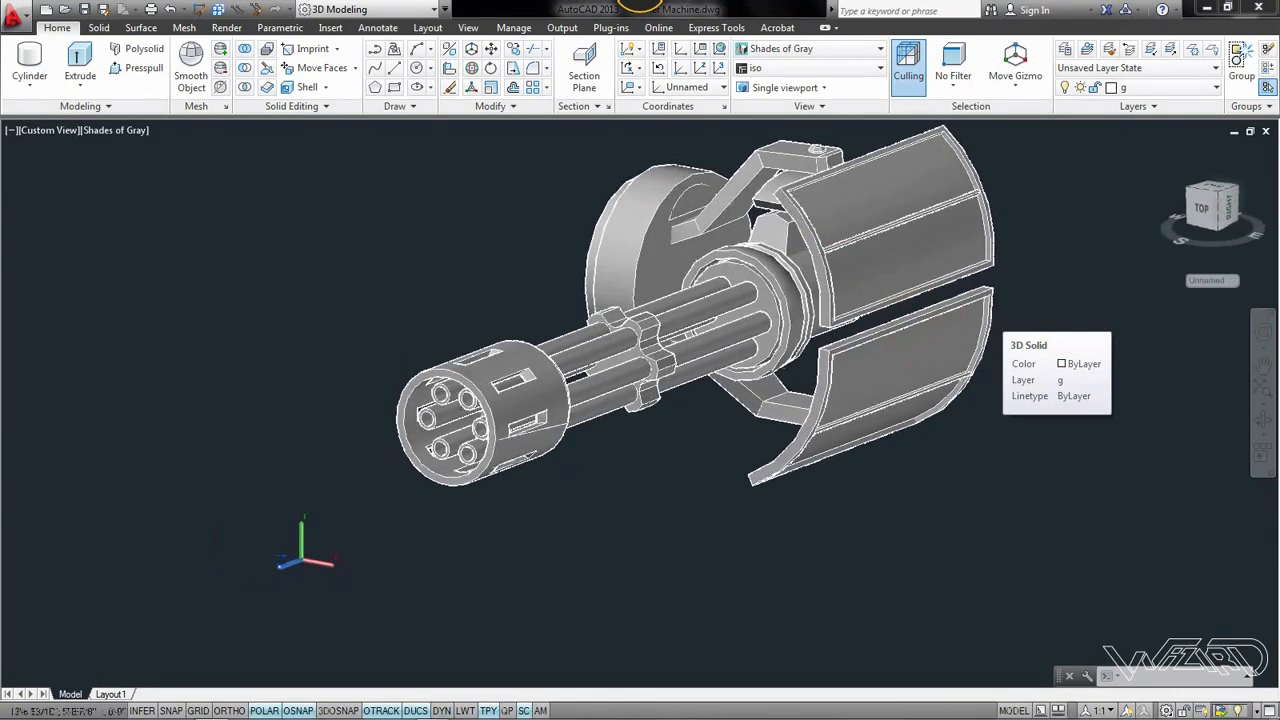
pyautogui.scroll(2, 838, 246)
pyautogui.scroll(-3, 767, 436)
pyautogui.click(768, 68)
pyautogui.click(770, 88)
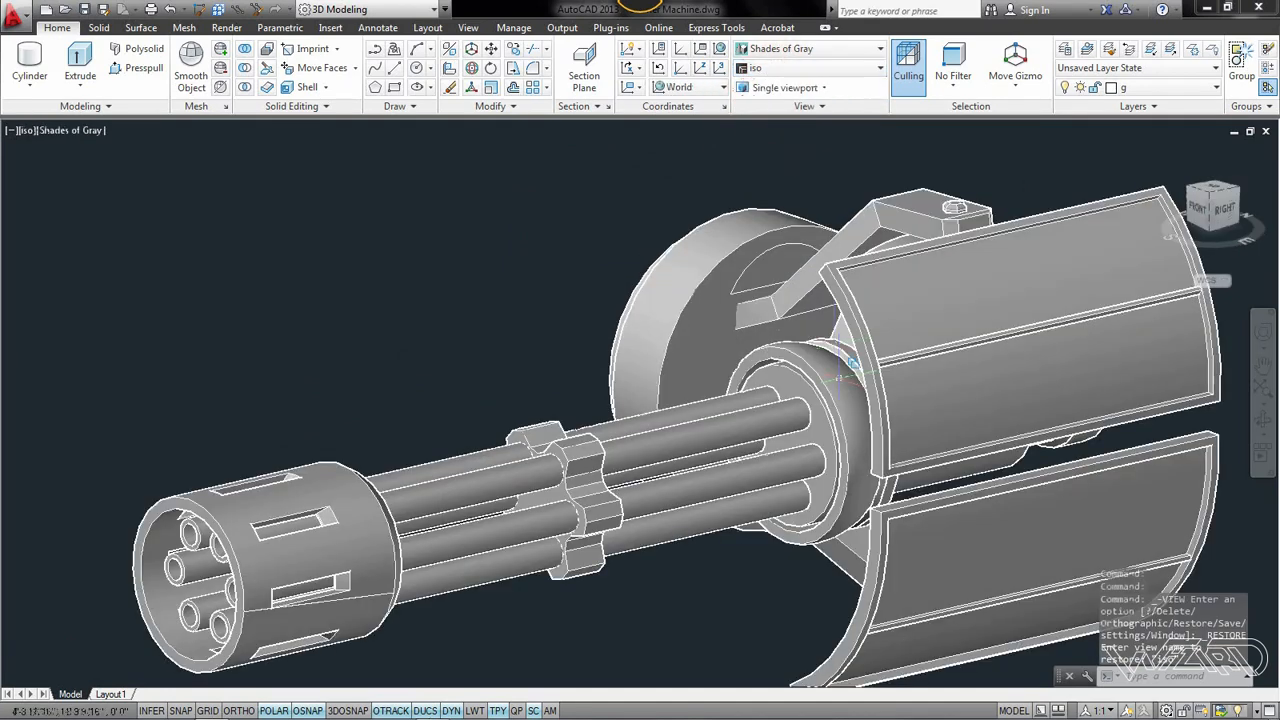
# Move the tapered block beneath the curved band slightly along the Z axis
pyautogui.keyDown('shift'); pyautogui.moveTo(538, 360); pyautogui.dragTo(674, 343, button='middle'); pyautogui.keyUp('shift')
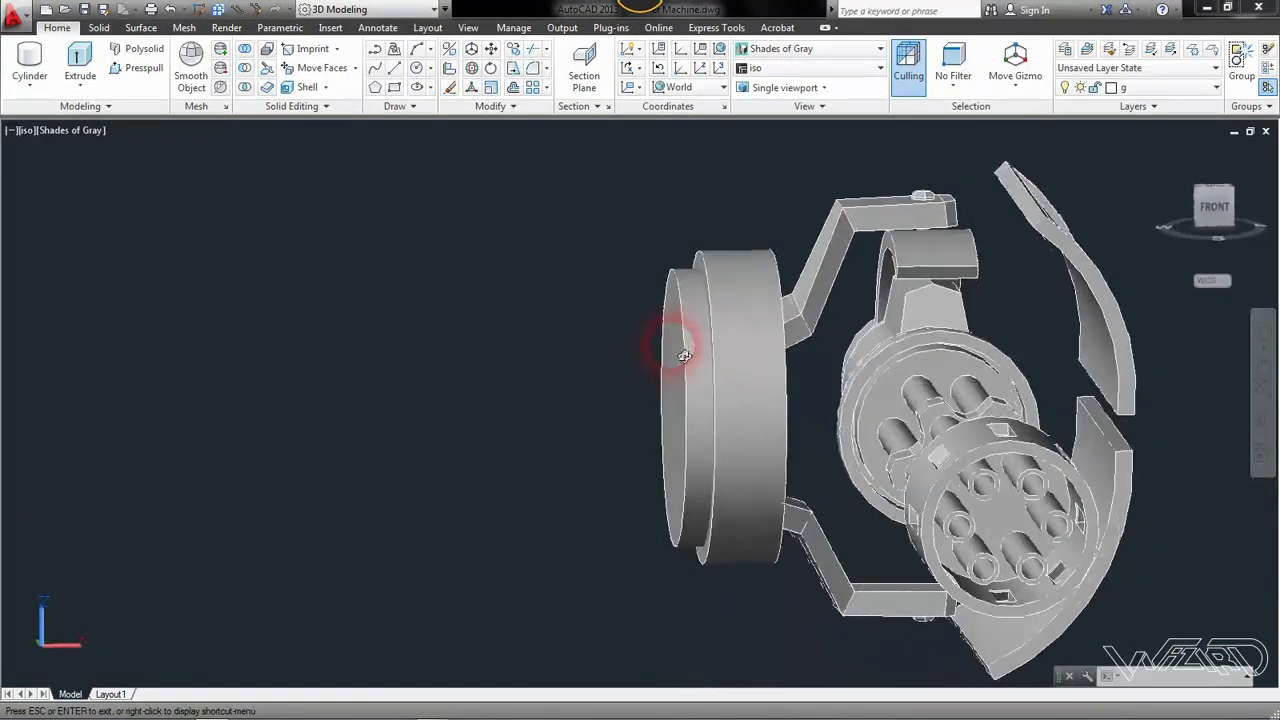
pyautogui.scroll(2, 950, 305)
pyautogui.click(988, 324)
pyautogui.click(936, 295)
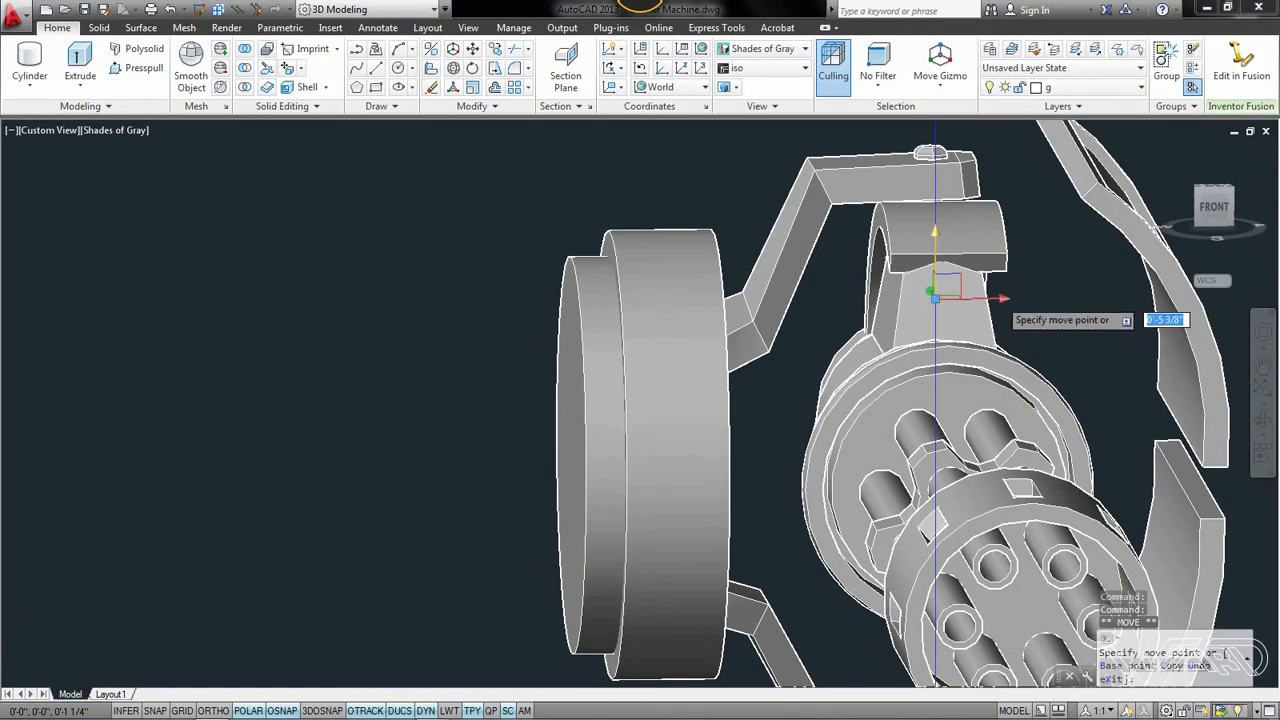
pyautogui.scroll(3, 1003, 298)
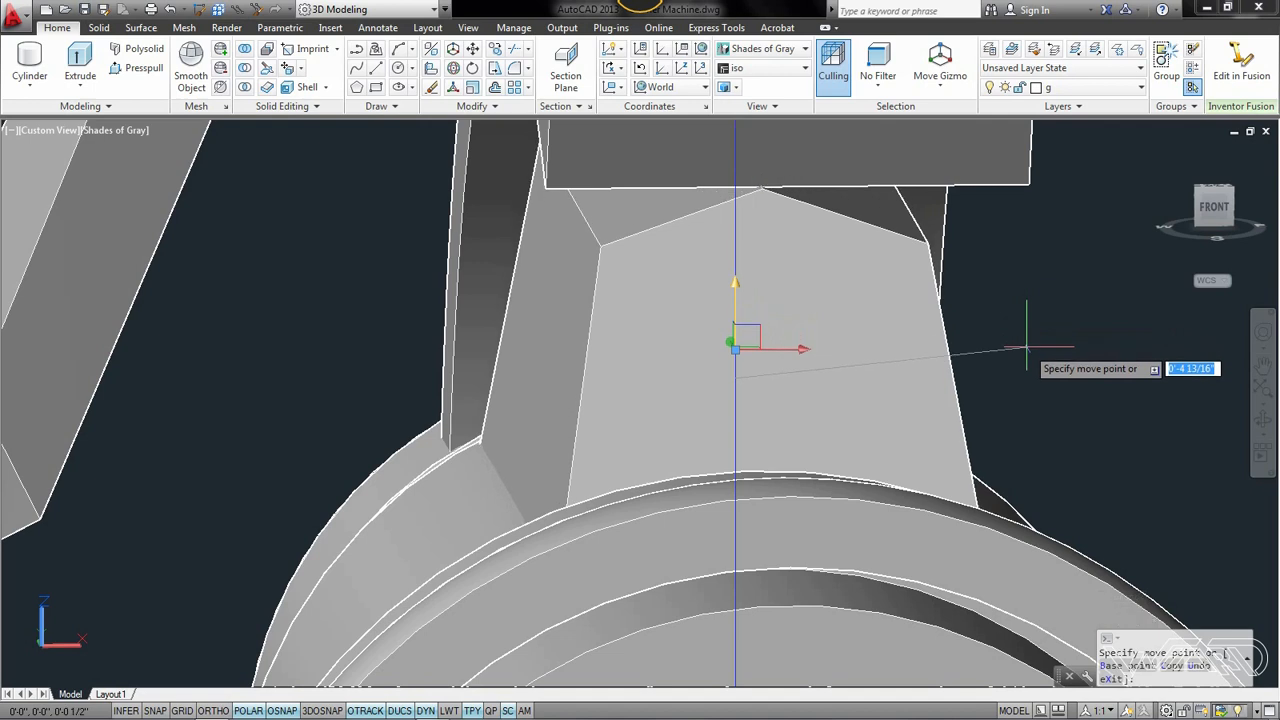
pyautogui.click(1020, 348)
pyautogui.scroll(-4, 794, 378)
pyautogui.press('Escape')
pyautogui.scroll(-3, 794, 400)
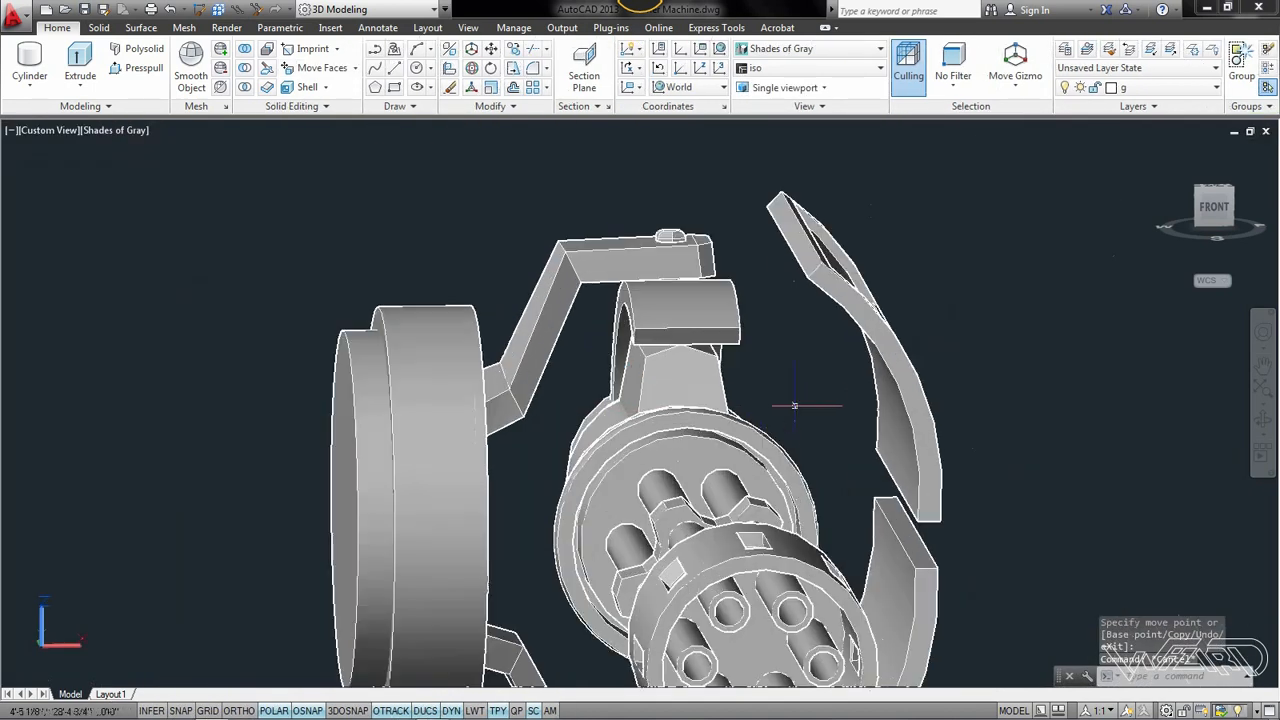
# Hide the curved panels, the barrels and the barrel clamp to expose the cylindrical body
pyautogui.keyDown('shift'); pyautogui.moveTo(797, 406); pyautogui.dragTo(721, 411, button='middle'); pyautogui.keyUp('shift')
pyautogui.rightClick(537, 171)
pyautogui.click(757, 274)
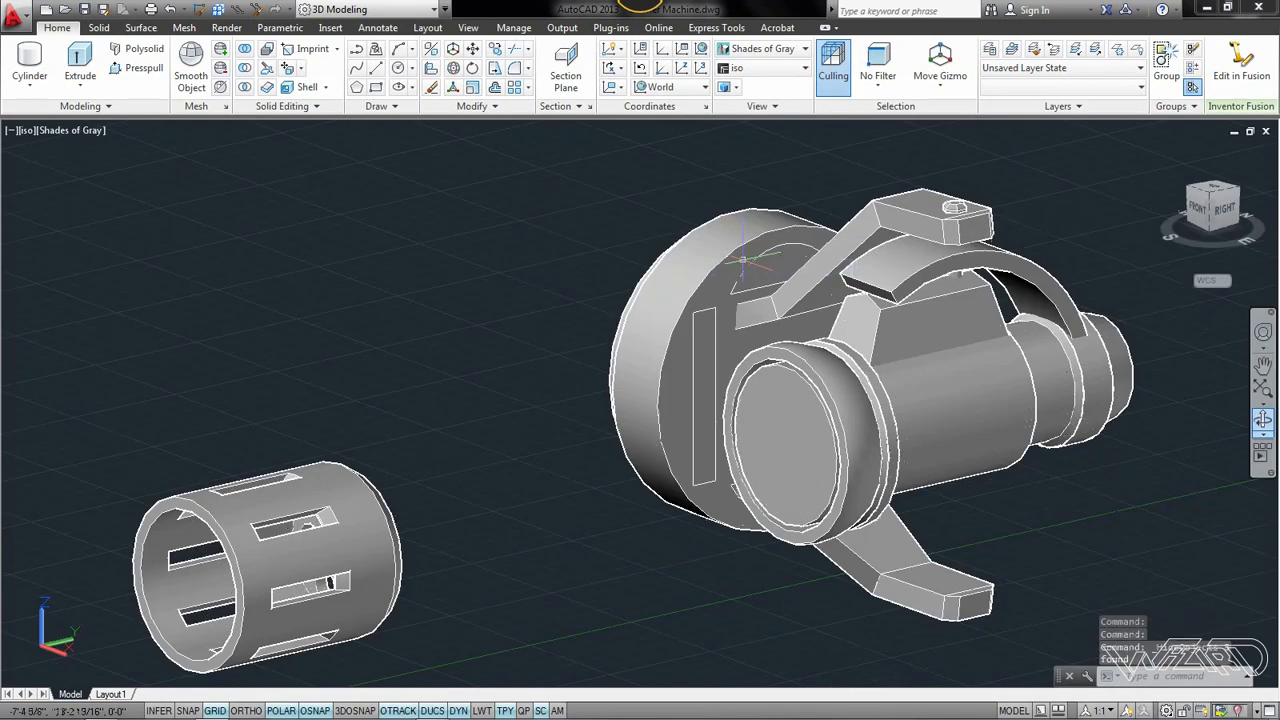
# Mirror the curved band, tapered block and small shaft across the XY plane through the cylindrical body's center, keeping the source objects
pyautogui.click(416, 49)
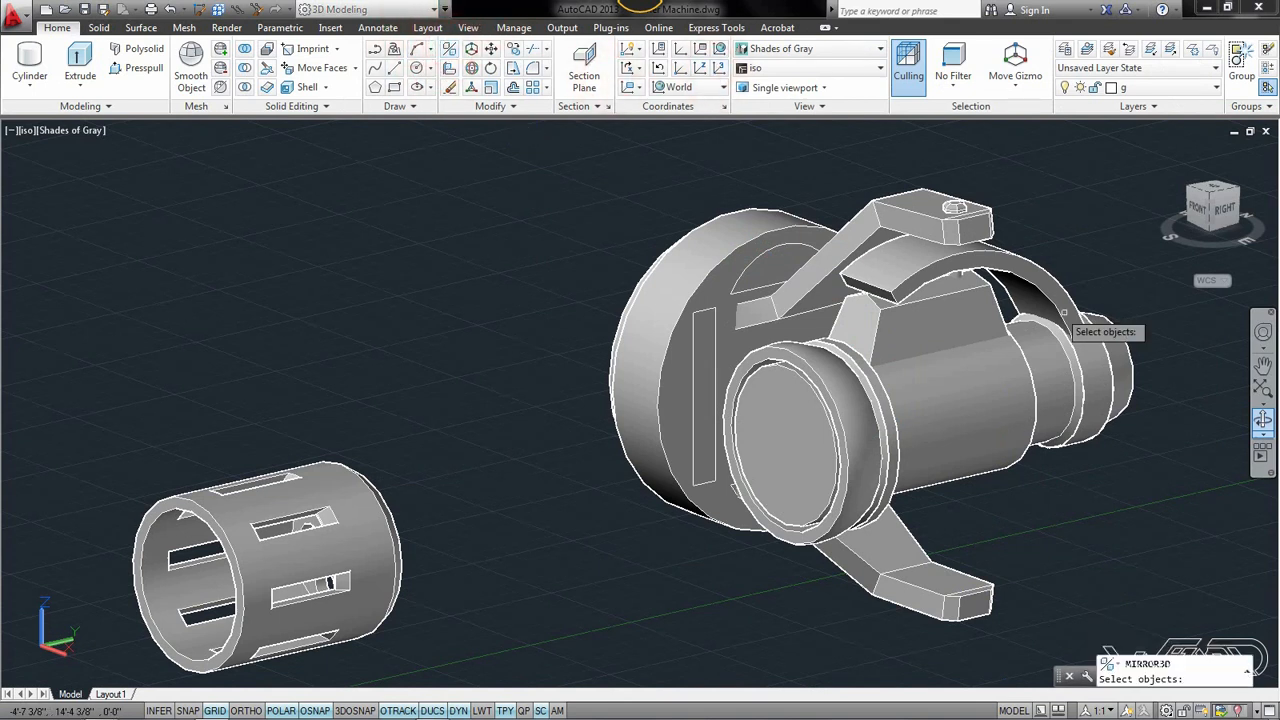
pyautogui.scroll(5, 1000, 300)
pyautogui.click(942, 280)
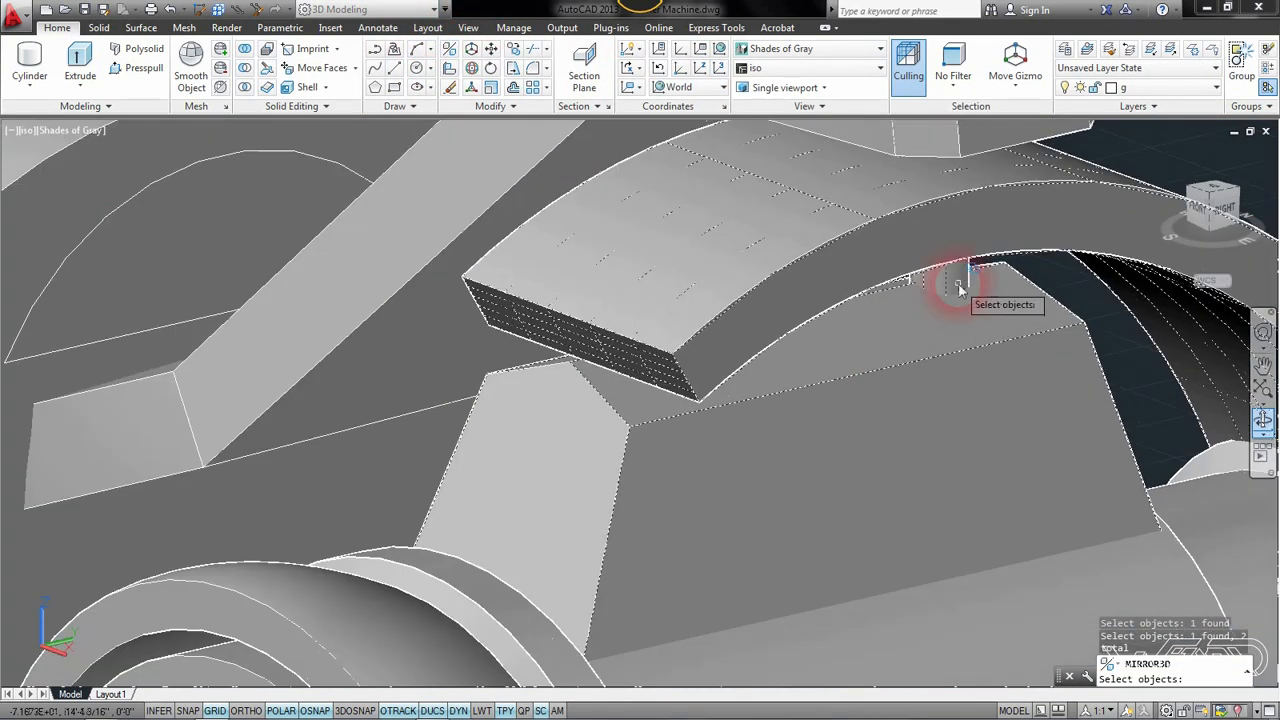
pyautogui.click(1030, 357)
pyautogui.scroll(-5, 945, 335)
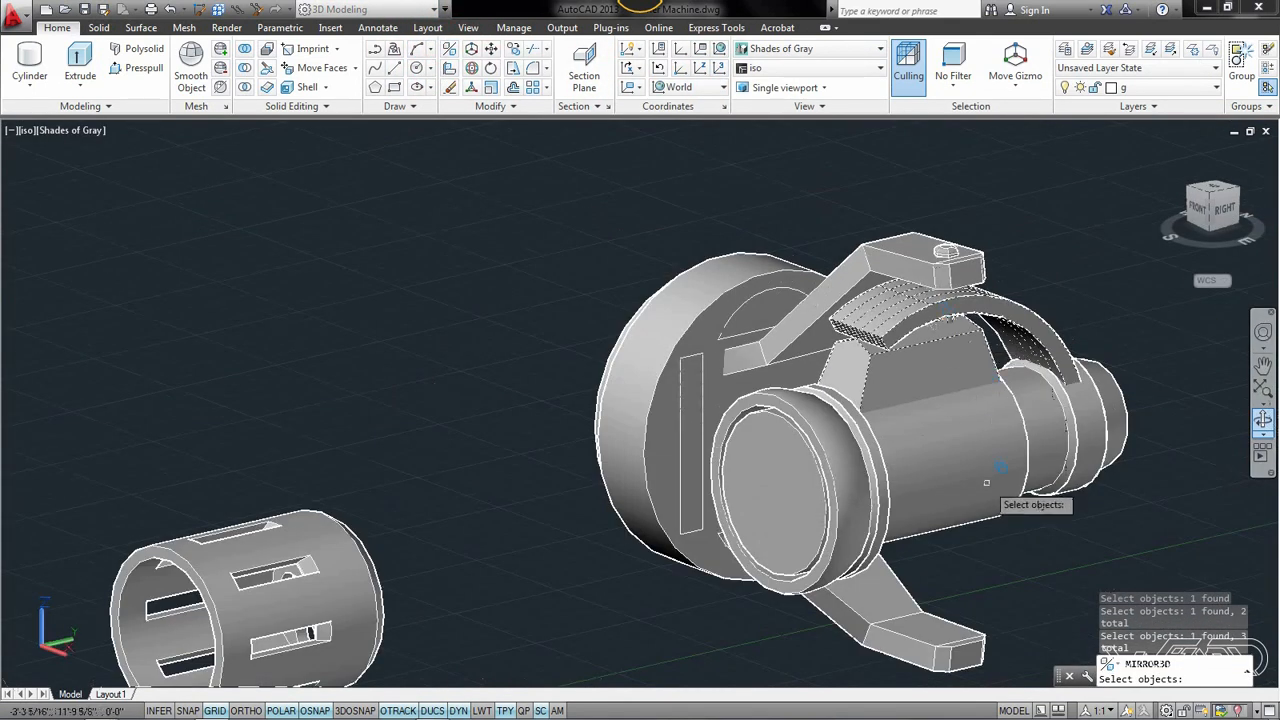
pyautogui.press('Return')
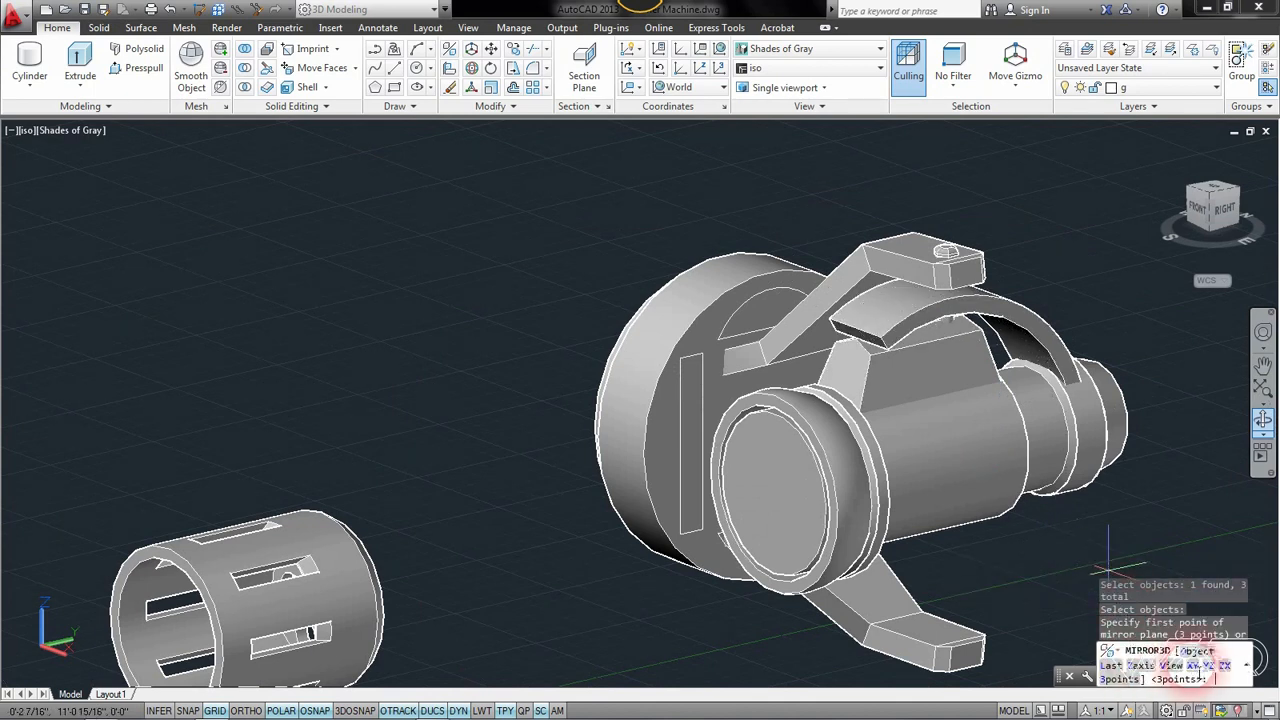
pyautogui.click(1194, 666)
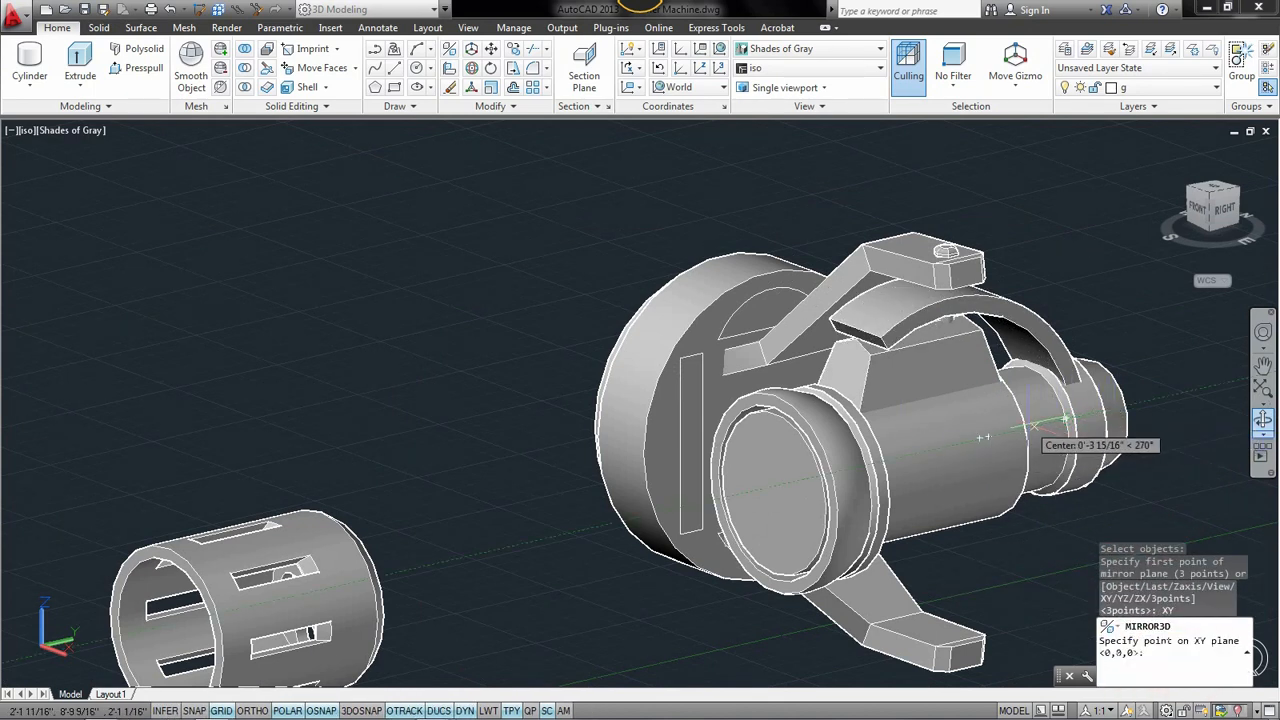
pyautogui.scroll(5, 1090, 413)
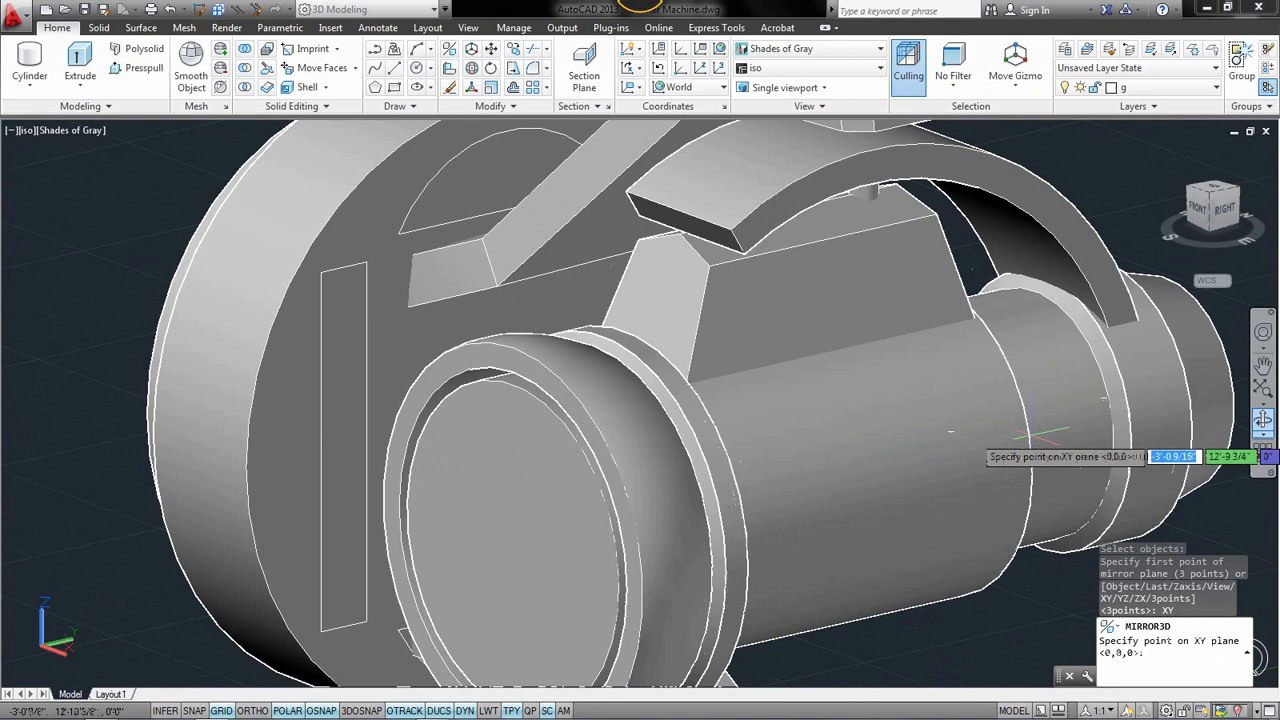
pyautogui.click(943, 434)
pyautogui.press('Return')
pyautogui.scroll(-5, 955, 433)
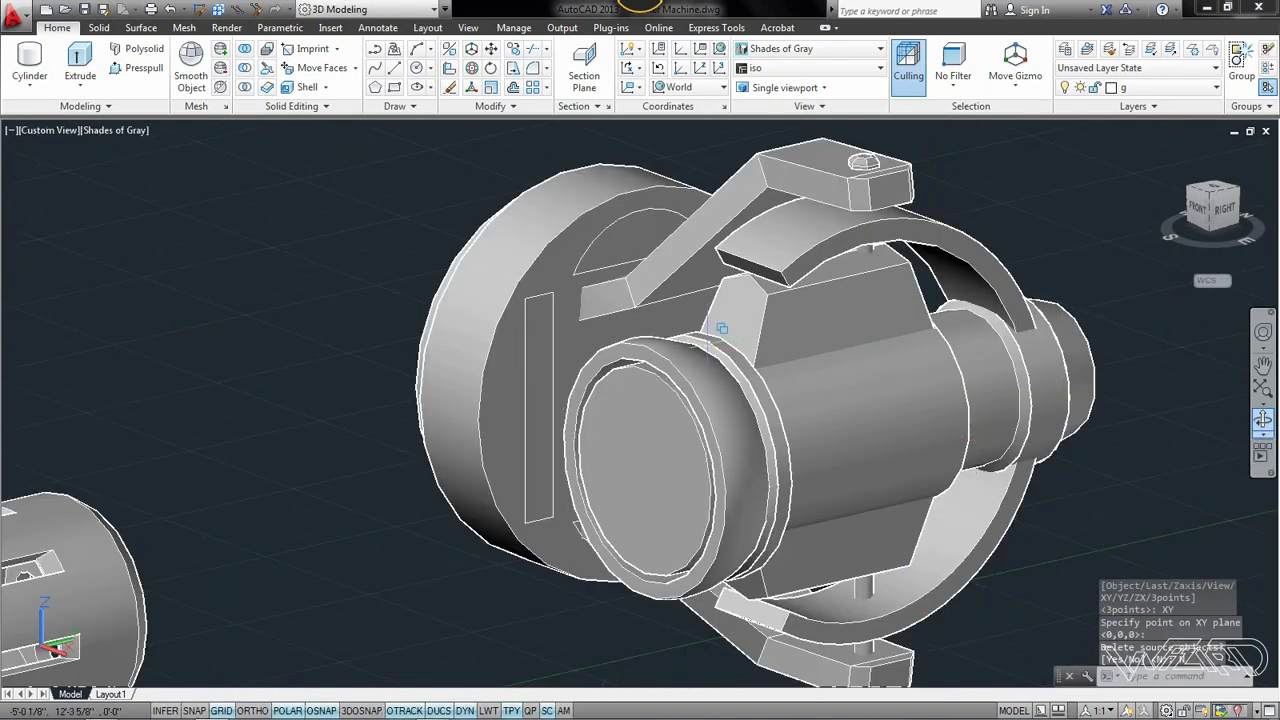
# Hide the bracket arms, bands, blocks, slotted housing and cylindrical body, leaving the thick disc with its four face profiles
pyautogui.scroll(-3, 721, 328)
pyautogui.scroll(2, 690, 380)
pyautogui.keyDown('shift'); pyautogui.moveTo(869, 534); pyautogui.dragTo(1006, 512, button='middle'); pyautogui.keyUp('shift')
pyautogui.click(991, 629)
pyautogui.click(826, 209)
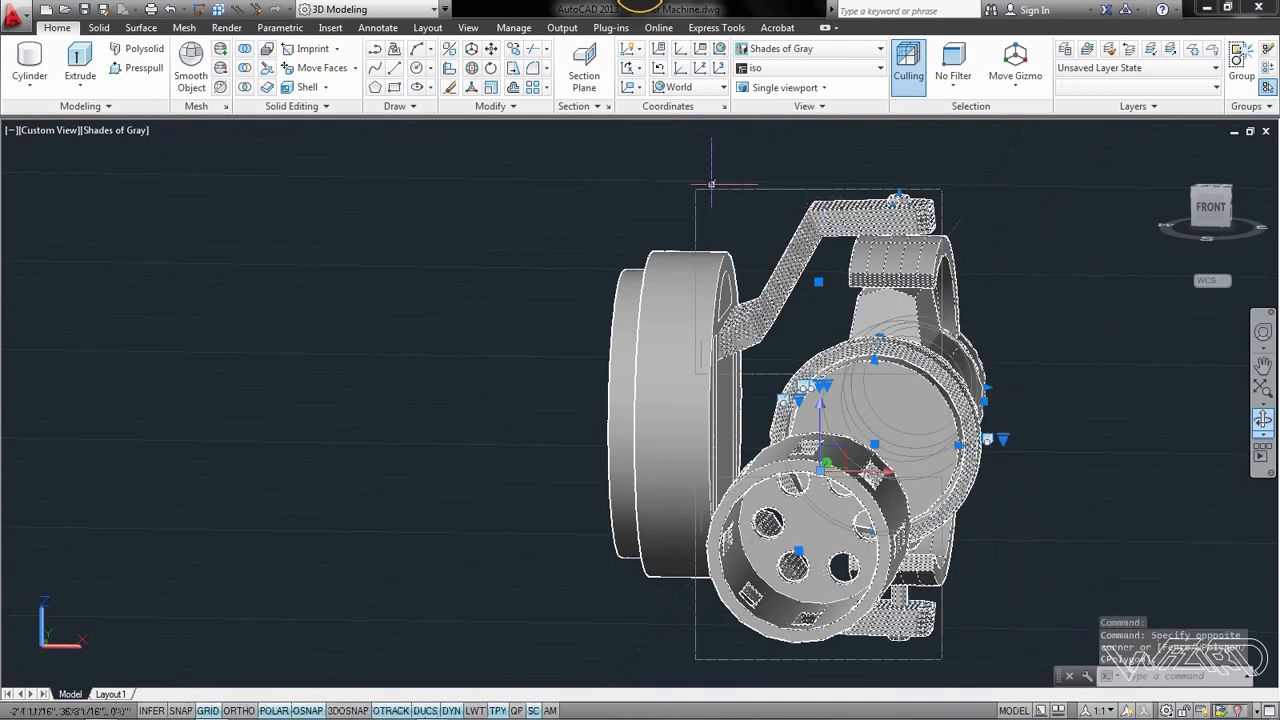
pyautogui.rightClick(714, 189)
pyautogui.moveTo(757, 257)
pyautogui.click(914, 289)
pyautogui.keyDown('shift'); pyautogui.moveTo(728, 480); pyautogui.dragTo(763, 461, button='middle'); pyautogui.keyUp('shift')
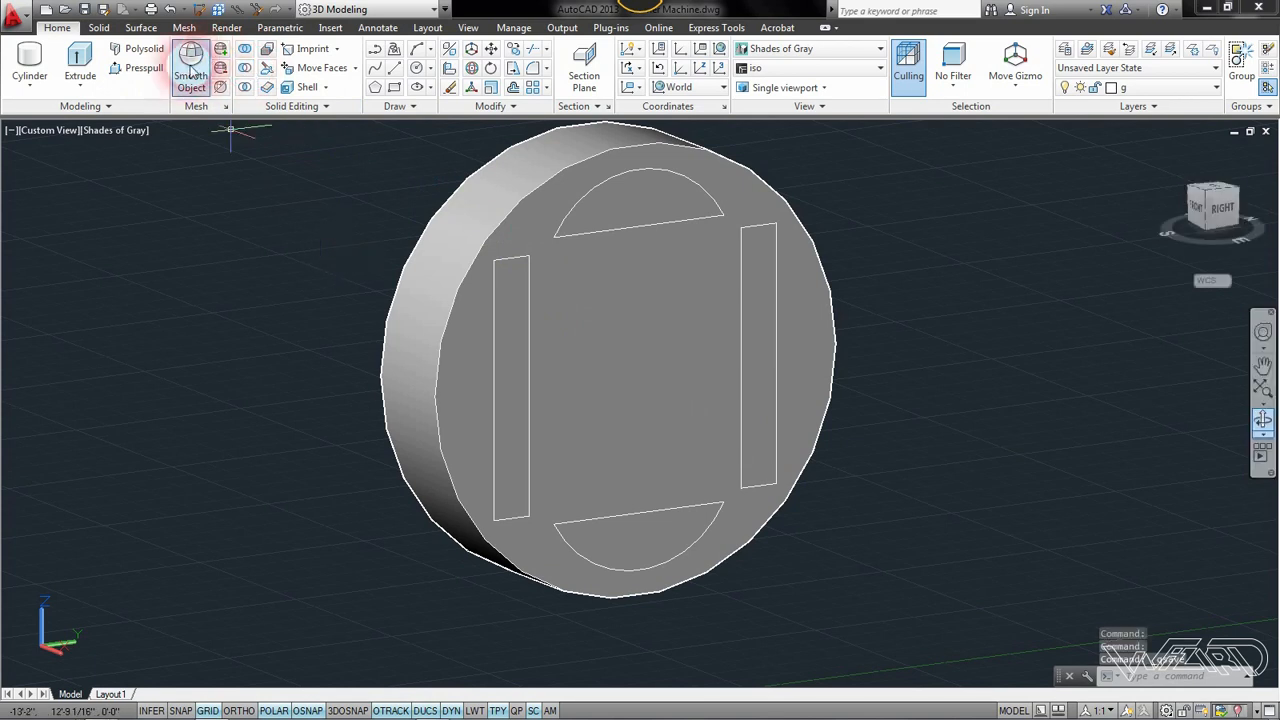
# Presspull the two arc-shaped and two rectangular profiles into the thick disc to cut four openings
pyautogui.click(137, 67)
pyautogui.click(649, 211)
pyautogui.click(334, 194)
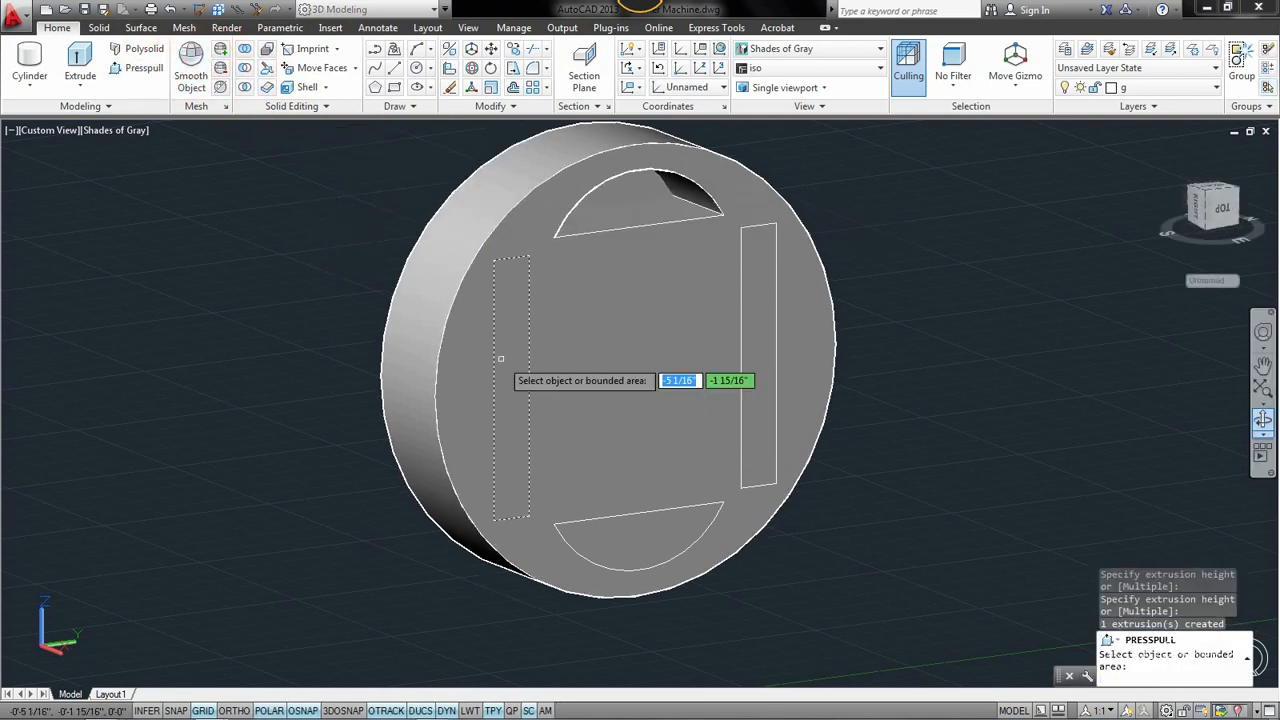
pyautogui.click(500, 358)
pyautogui.click(271, 486)
pyautogui.keyDown('shift'); pyautogui.moveTo(271, 486); pyautogui.dragTo(320, 495, button='middle'); pyautogui.keyUp('shift')
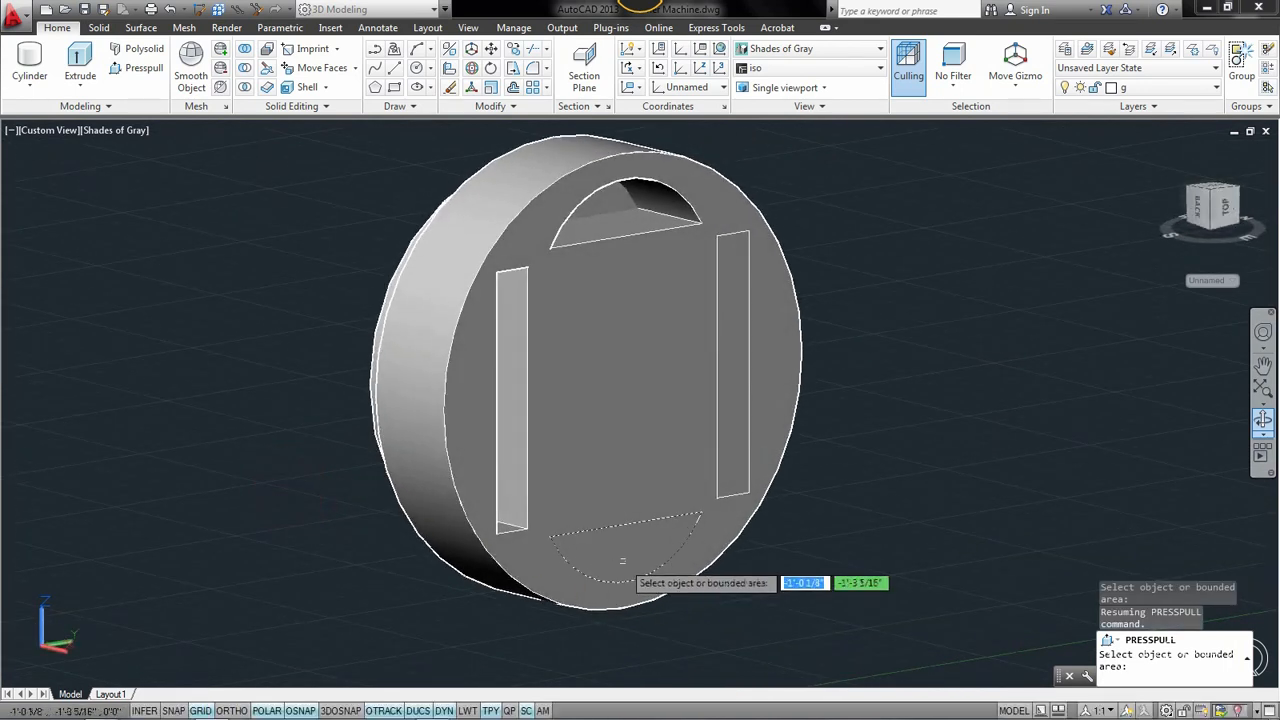
pyautogui.click(732, 298)
pyautogui.click(191, 221)
pyautogui.press('Return')
# End object isolation to bring back the whole machine around the cut disc
pyautogui.scroll(-2, 416, 396)
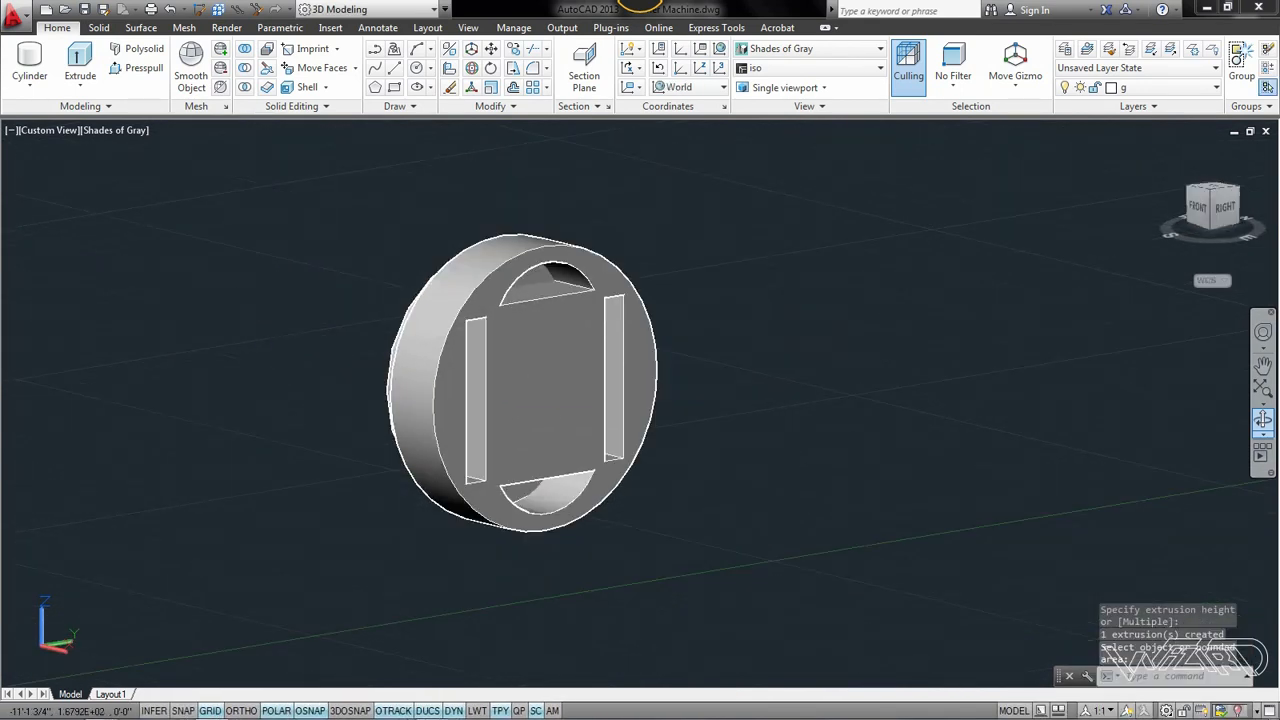
pyautogui.rightClick(280, 318)
pyautogui.moveTo(320, 392)
pyautogui.click(737, 337)
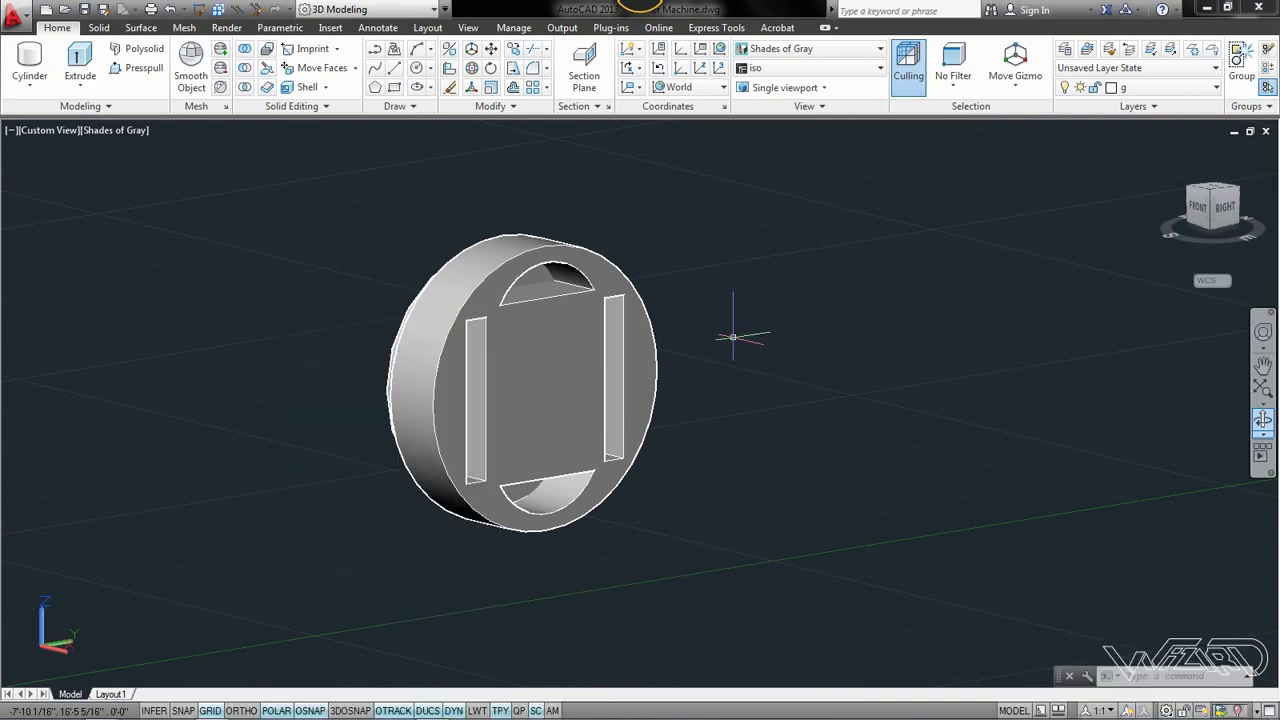
pyautogui.rightClick(716, 237)
pyautogui.moveTo(757, 311)
pyautogui.click(985, 346)
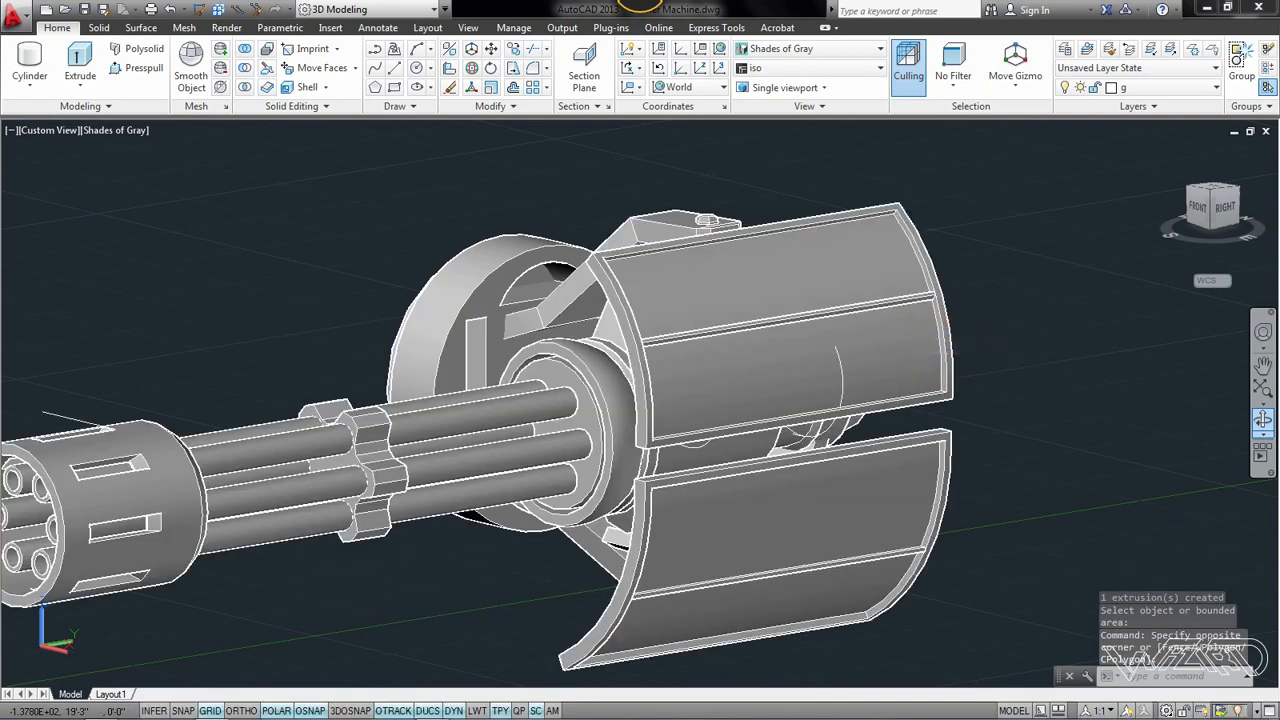
# Hide the two curved panels beside the cylindrical body
pyautogui.rightClick(968, 190)
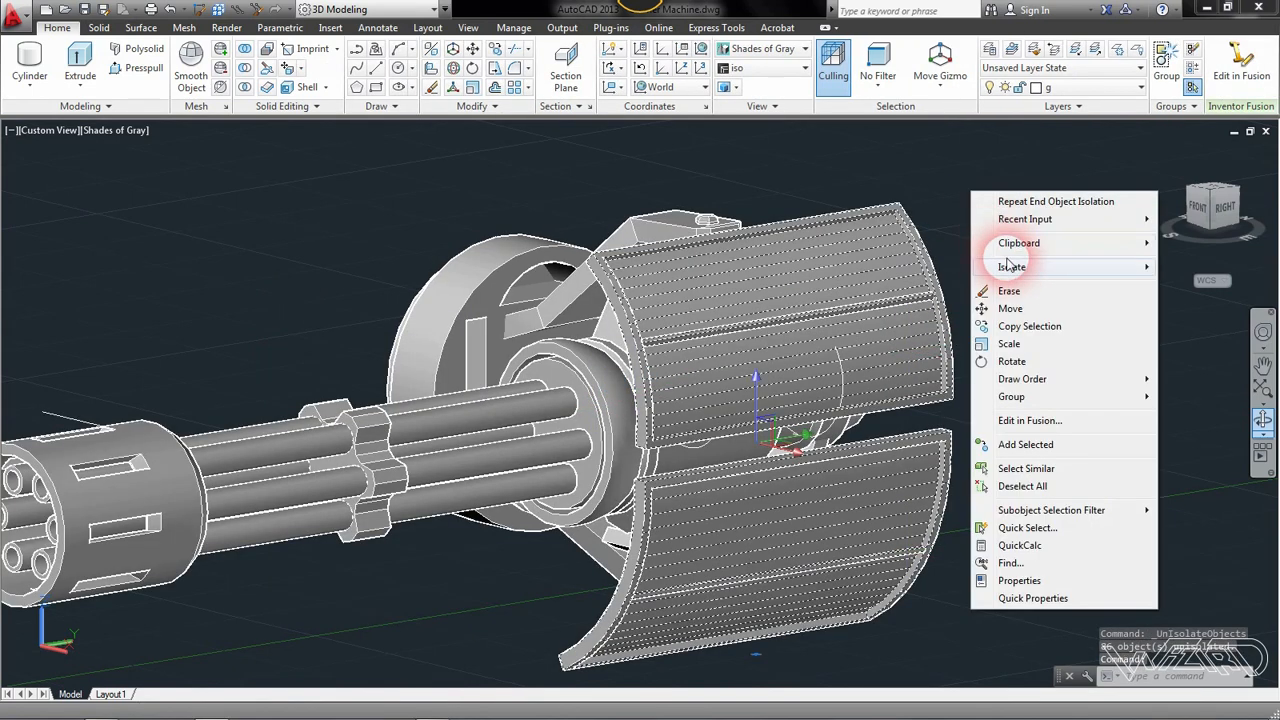
pyautogui.moveTo(1048, 279)
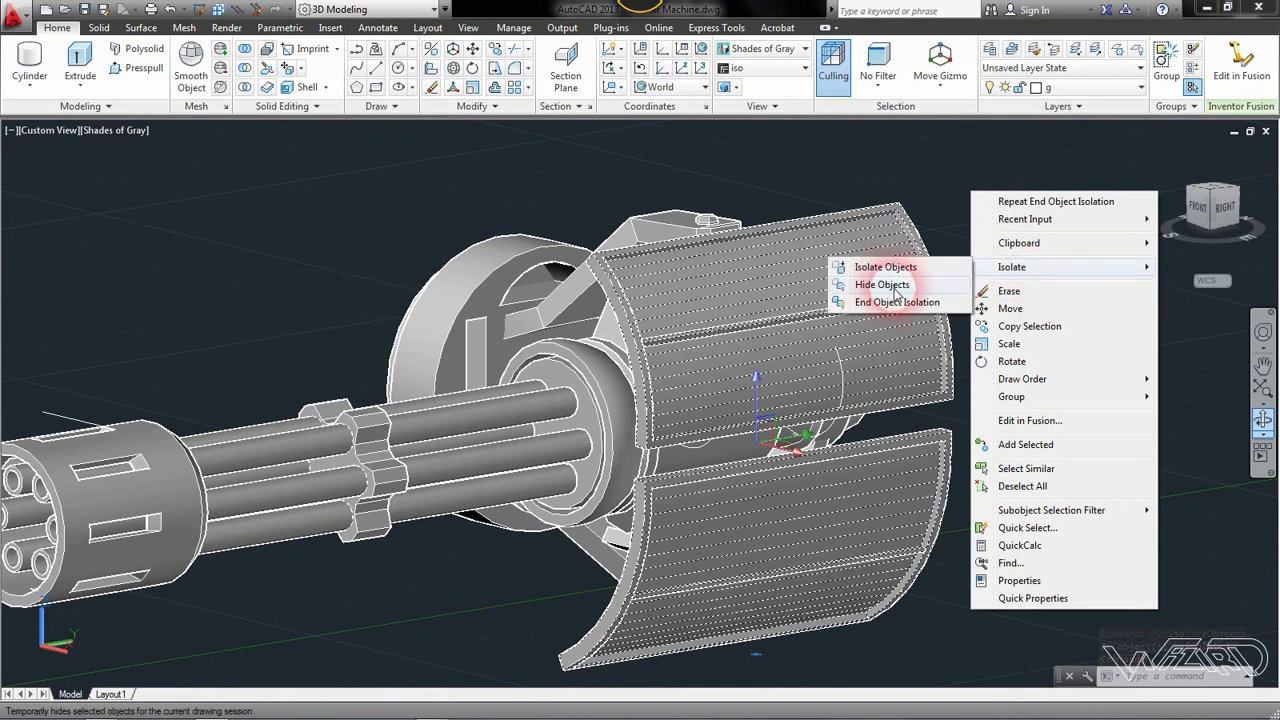
pyautogui.click(895, 292)
# Loft a solid between the two smallest concentric circles beside the cylindrical body
pyautogui.keyDown('shift'); pyautogui.moveTo(860, 500); pyautogui.dragTo(966, 560, button='middle'); pyautogui.keyUp('shift')
pyautogui.scroll(3, 797, 366)
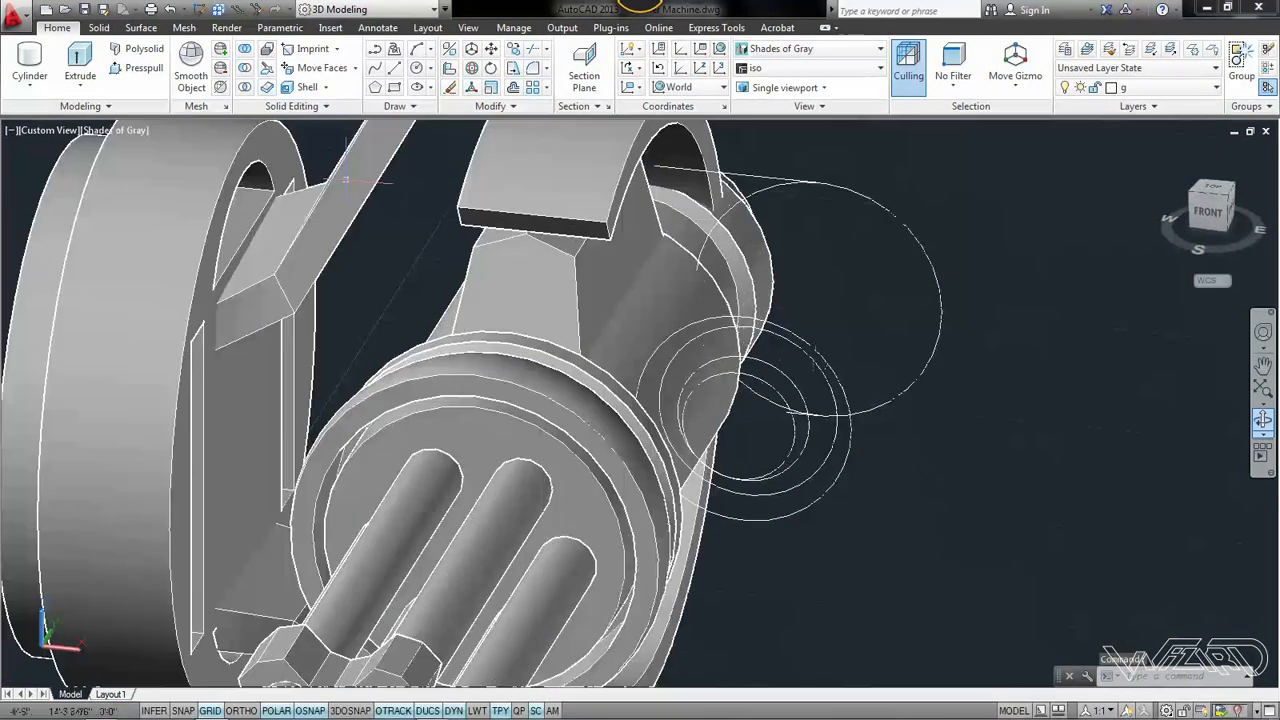
pyautogui.click(80, 88)
pyautogui.click(85, 162)
pyautogui.click(788, 448)
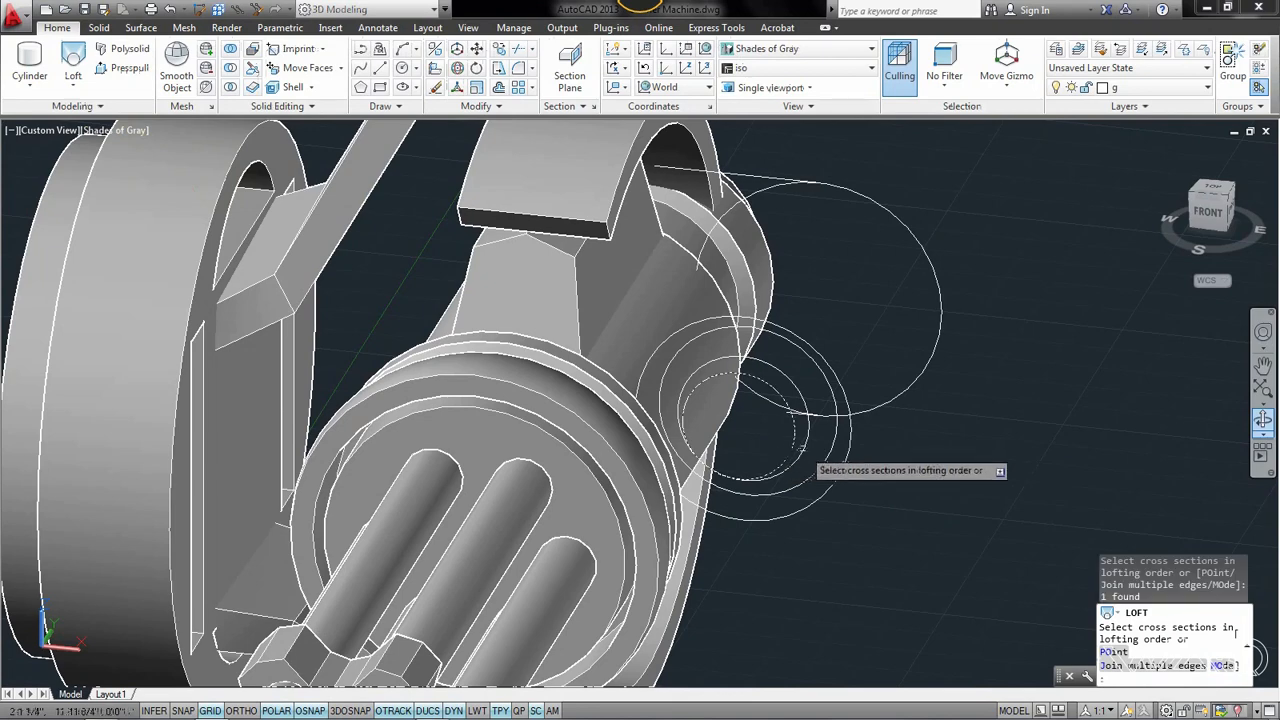
pyautogui.click(804, 447)
pyautogui.press('Escape')
# Extrude the outermost concentric circle around the lofted piece a short distance toward the rear to form a thin disc
pyautogui.keyDown('shift'); pyautogui.moveTo(891, 437); pyautogui.dragTo(820, 420, button='middle'); pyautogui.keyUp('shift')
pyautogui.click(73, 88)
pyautogui.click(75, 127)
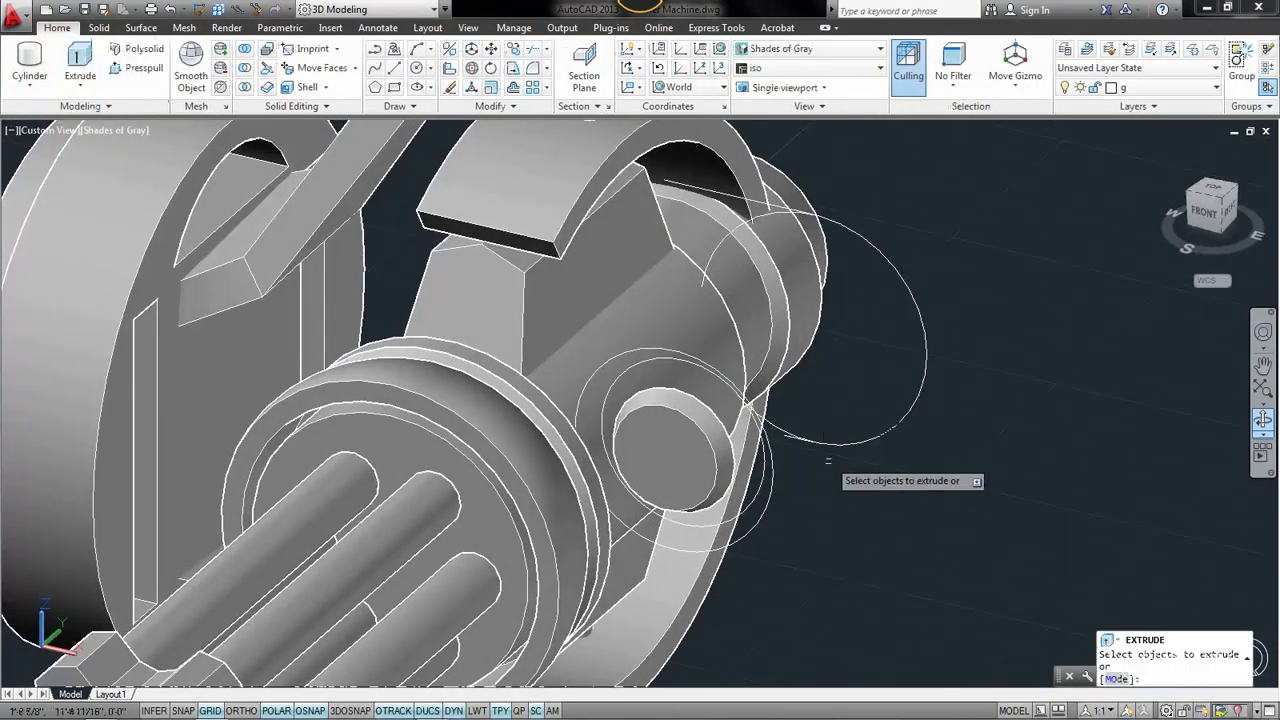
pyautogui.click(767, 512)
pyautogui.press('Return')
pyautogui.keyDown('shift'); pyautogui.moveTo(806, 464); pyautogui.dragTo(566, 414, button='middle'); pyautogui.keyUp('shift')
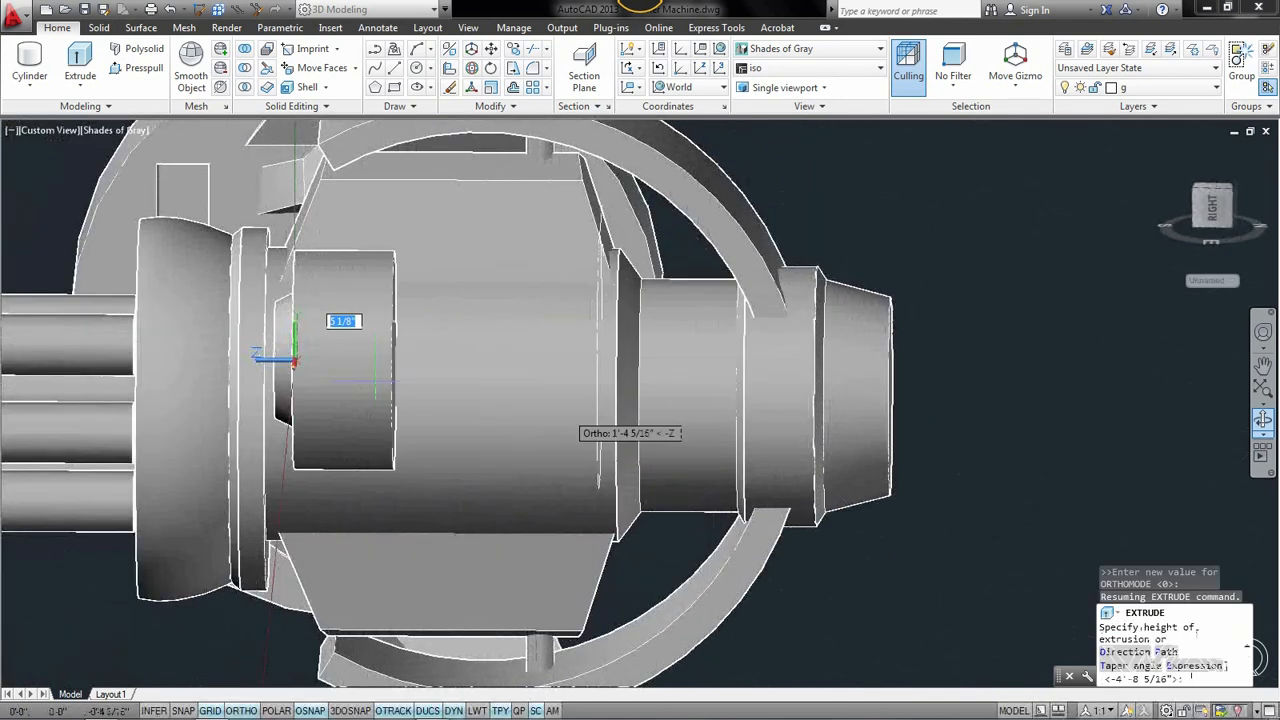
pyautogui.scroll(4, 363, 374)
pyautogui.click(250, 312)
pyautogui.click(217, 330)
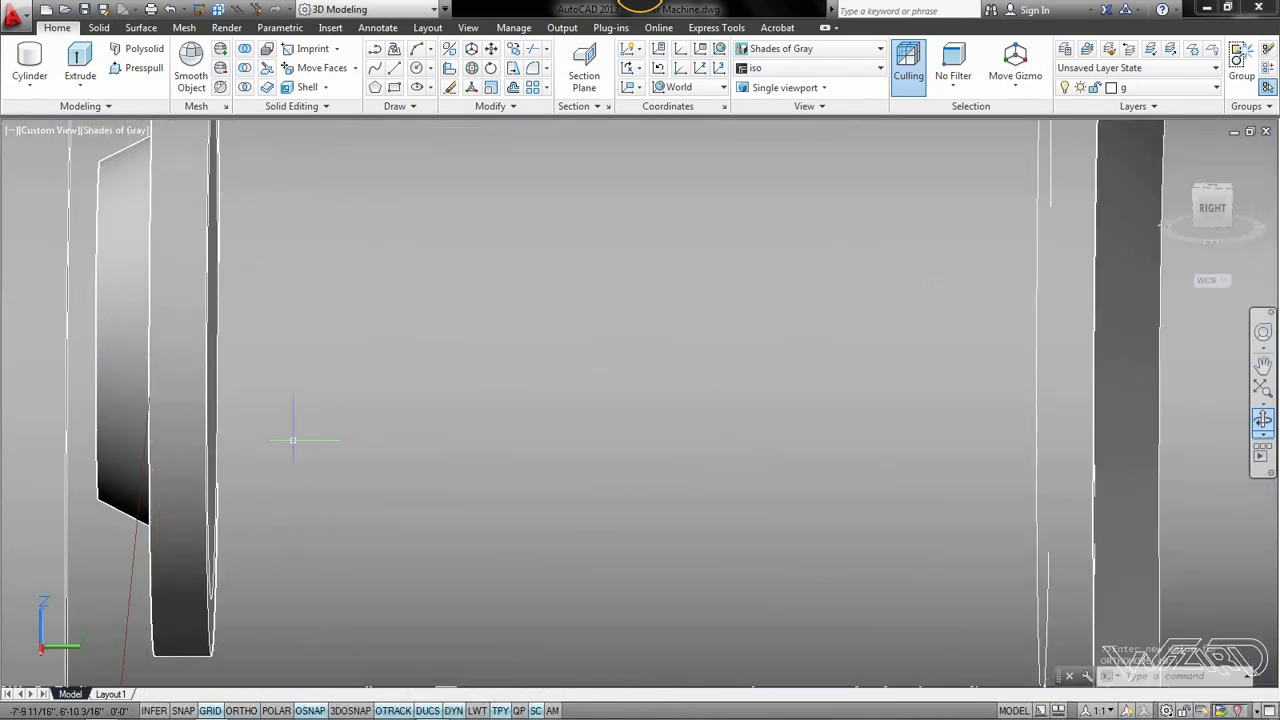
# Extrude the inner circle on the thin disc's rear face toward the rear to form a solid cylinder
pyautogui.scroll(-1, 298, 443)
pyautogui.keyDown('shift'); pyautogui.moveTo(440, 446); pyautogui.dragTo(400, 440, button='middle'); pyautogui.keyUp('shift')
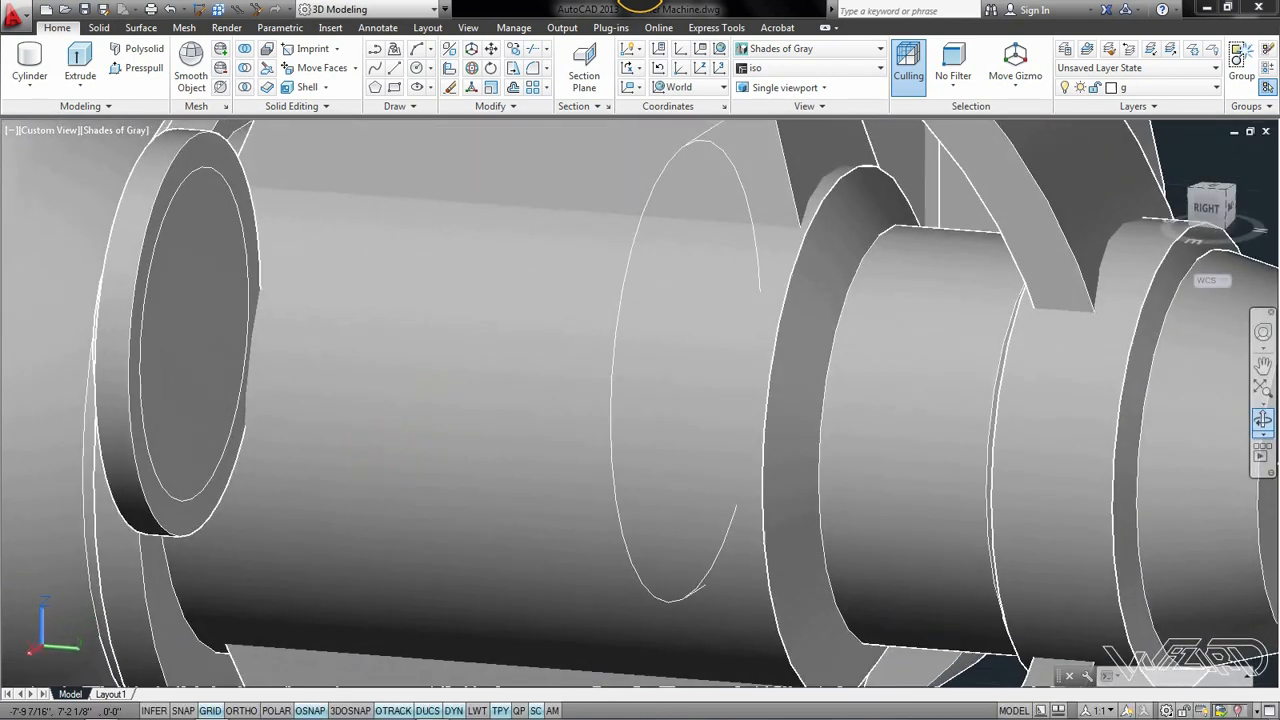
pyautogui.click(72, 60)
pyautogui.click(198, 208)
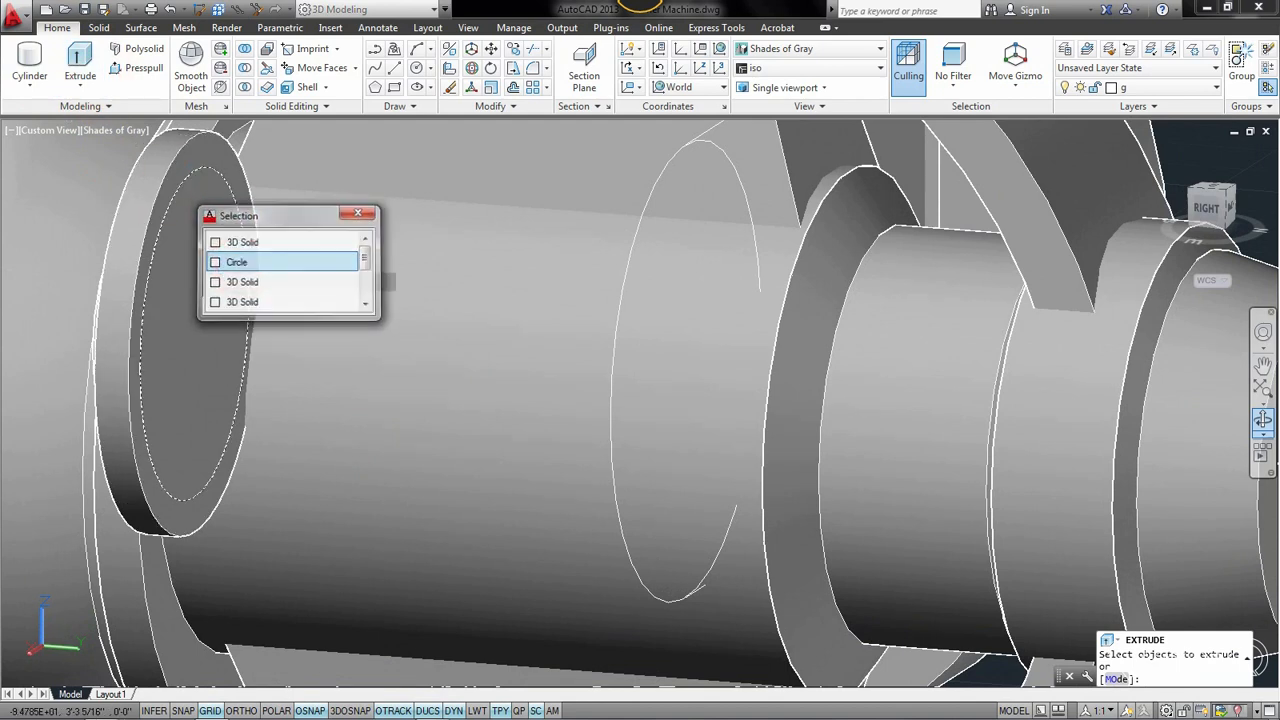
pyautogui.click(262, 262)
pyautogui.rightClick(271, 263)
pyautogui.click(300, 276)
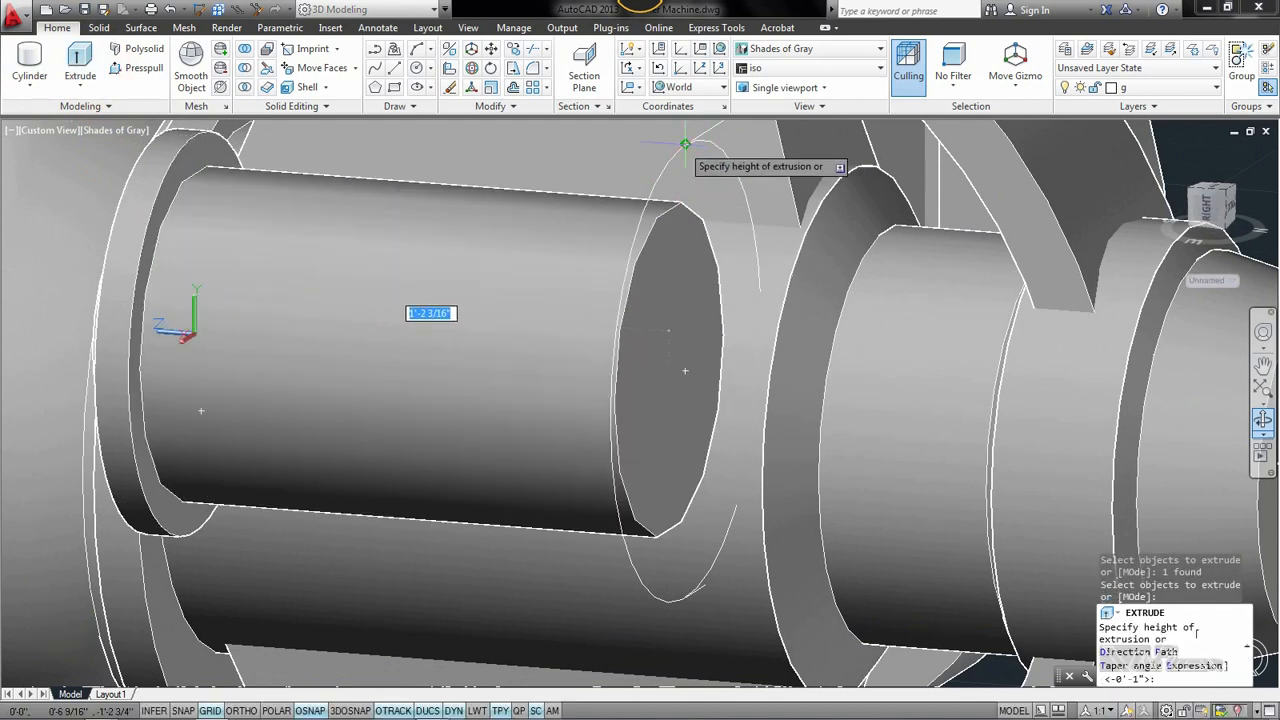
pyautogui.press('Escape')
# Hide the machine's solids around the large circle beside the cylindrical body
pyautogui.scroll(-5, 549, 413)
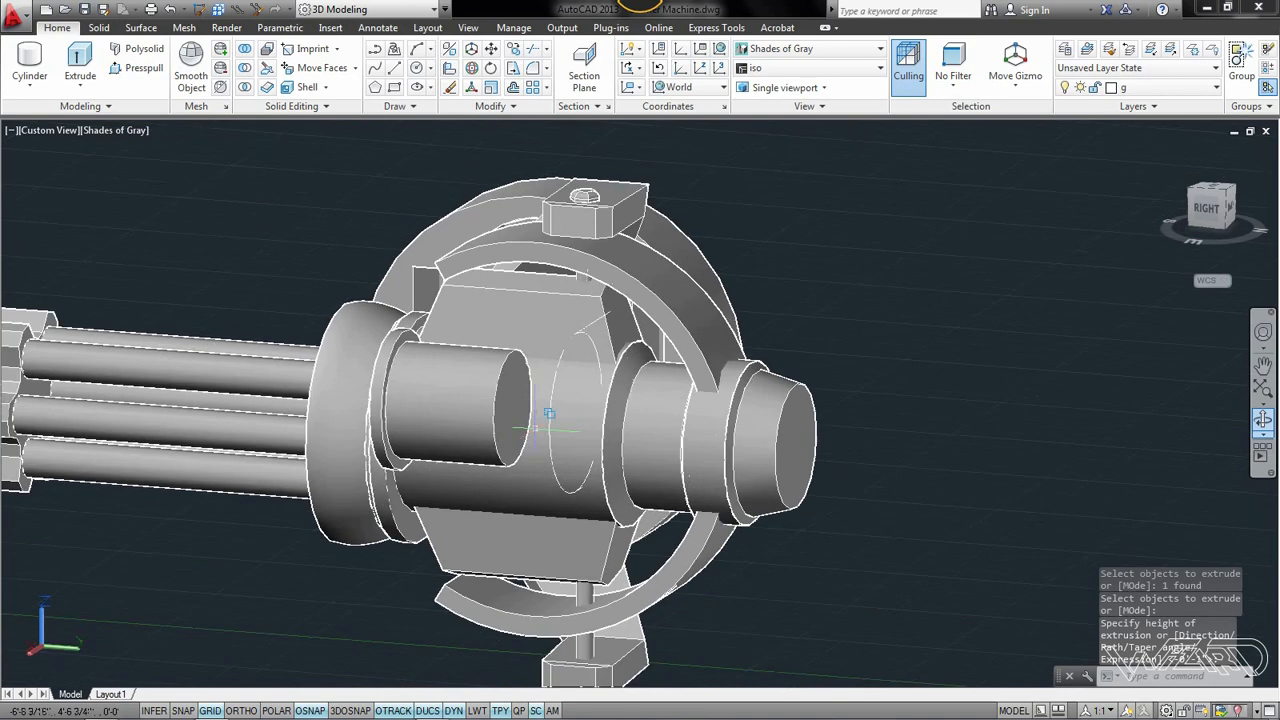
pyautogui.keyDown('shift'); pyautogui.moveTo(588, 440); pyautogui.dragTo(829, 457, button='middle'); pyautogui.keyUp('shift')
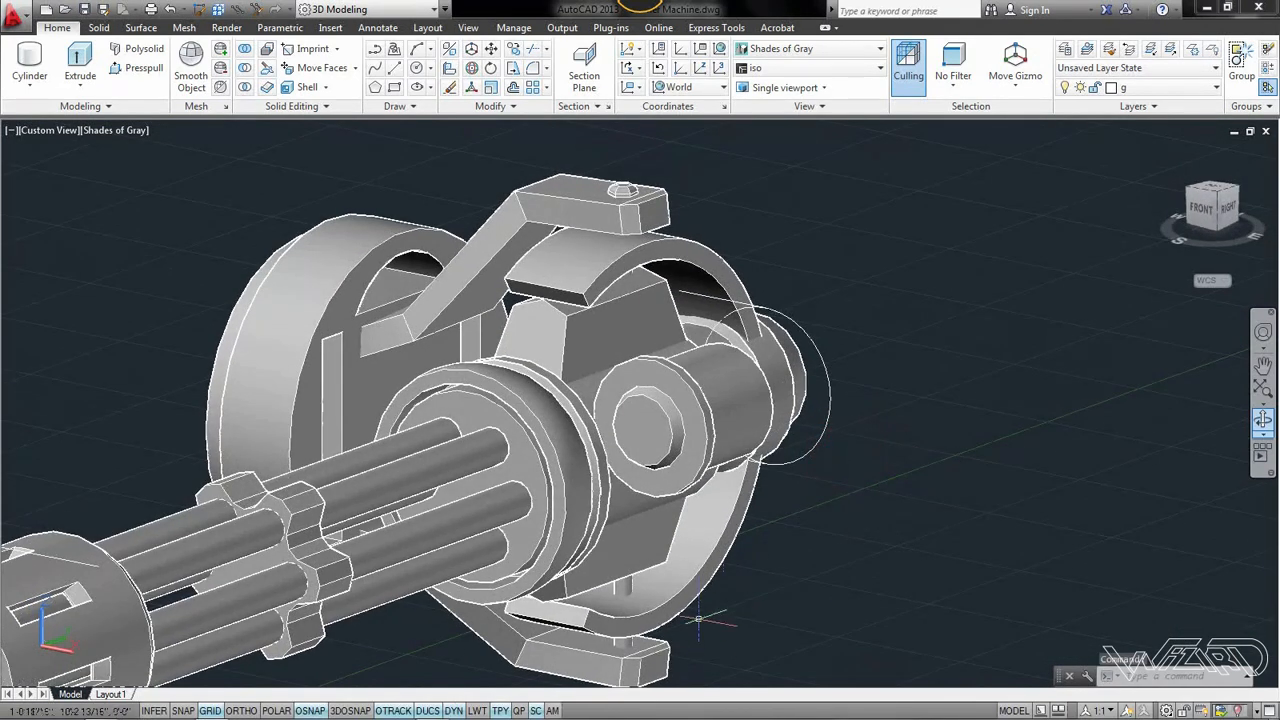
pyautogui.click(695, 650)
pyautogui.click(206, 257)
pyautogui.rightClick(300, 225)
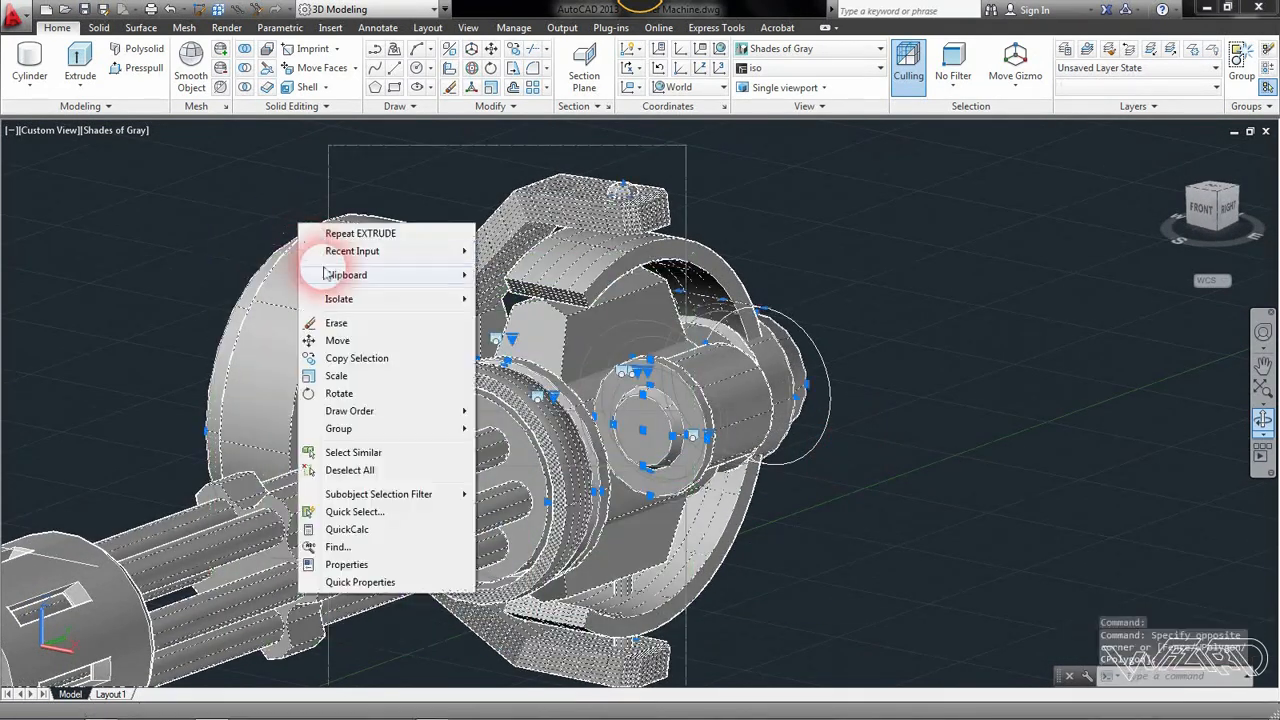
pyautogui.moveTo(400, 299)
pyautogui.click(556, 316)
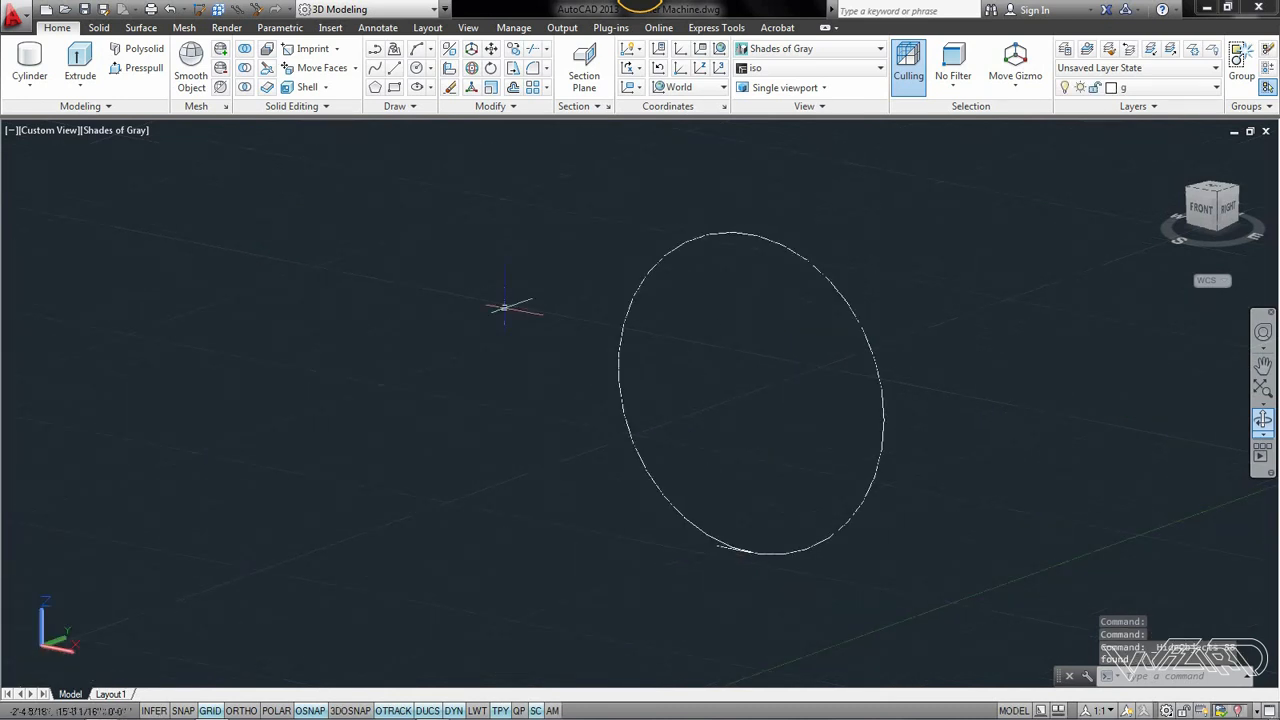
# Undo the last hide to bring the machine's solids back
pyautogui.hotkey('ctrl', 'z')
pyautogui.write('z')
pyautogui.click(509, 298)
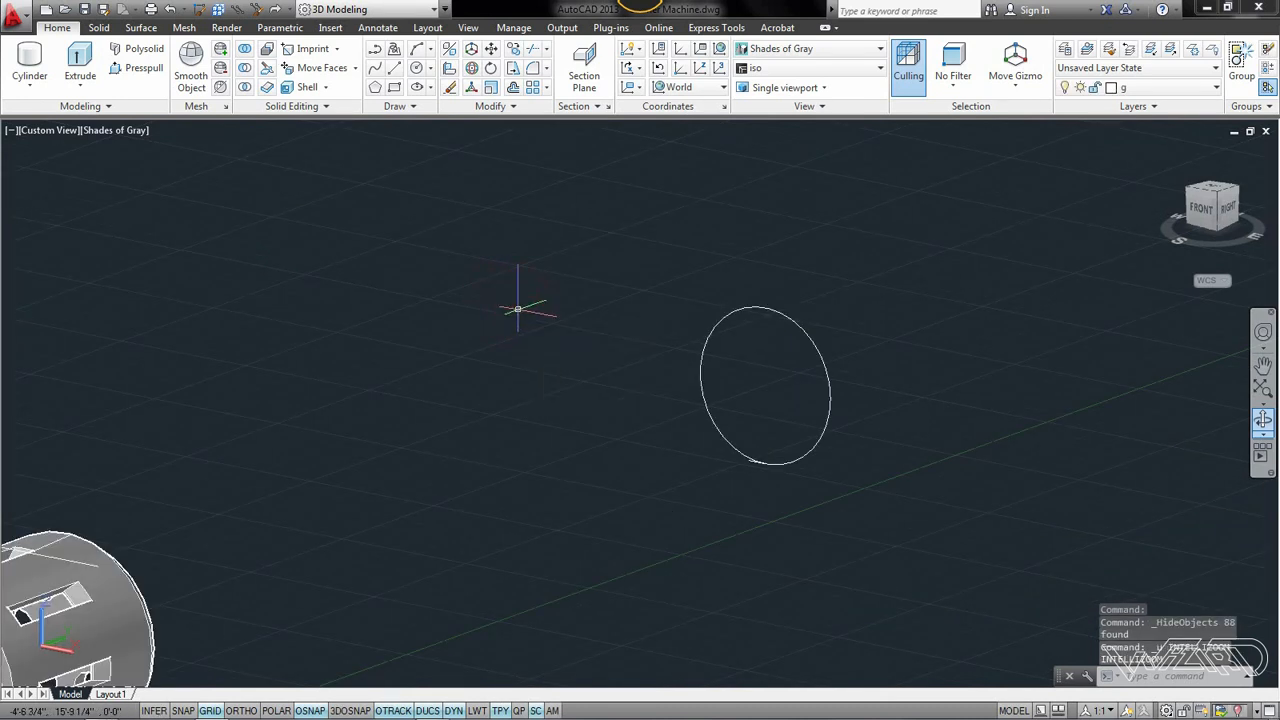
pyautogui.hotkey('ctrl', 'z')
# Hide all machine solids around the large side circle, leaving the circle and sketch lines visible
pyautogui.click(686, 677)
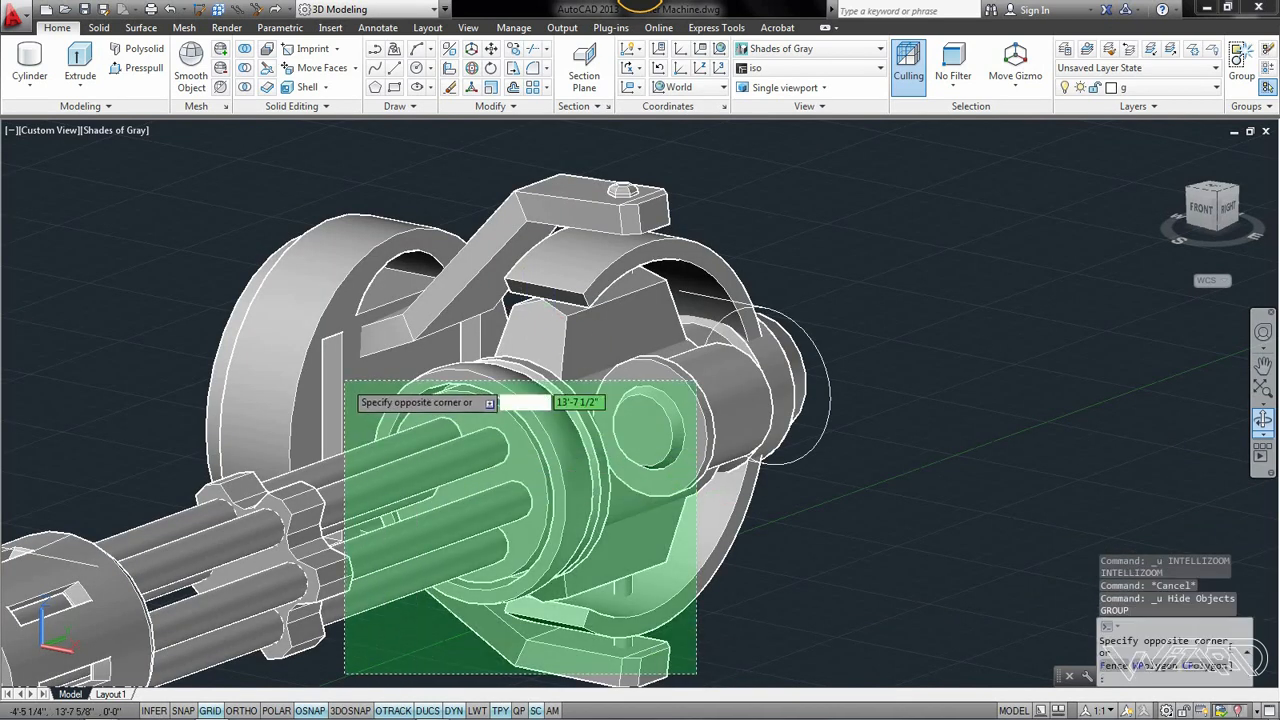
pyautogui.click(343, 394)
pyautogui.click(634, 177)
pyautogui.click(575, 208)
pyautogui.rightClick(436, 186)
pyautogui.click(600, 262)
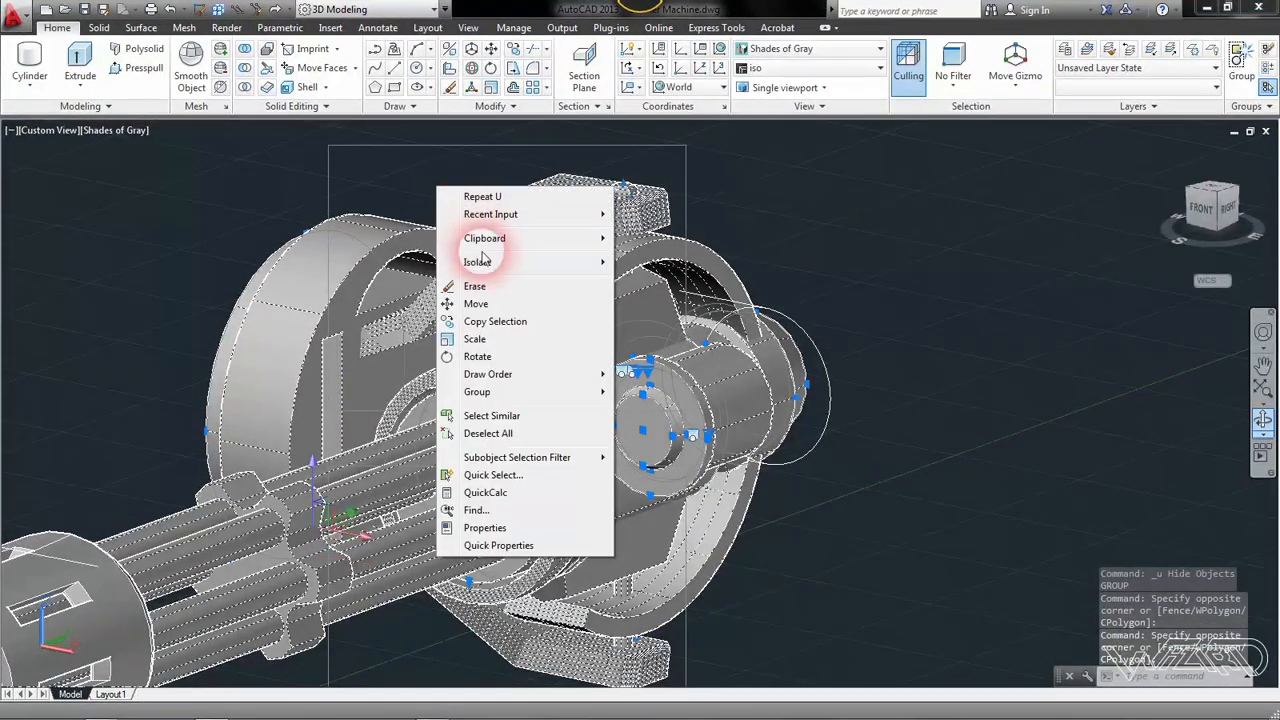
pyautogui.click(650, 279)
# Erase the large circle between the upper sketch line and the short lower line
pyautogui.scroll(3, 784, 384)
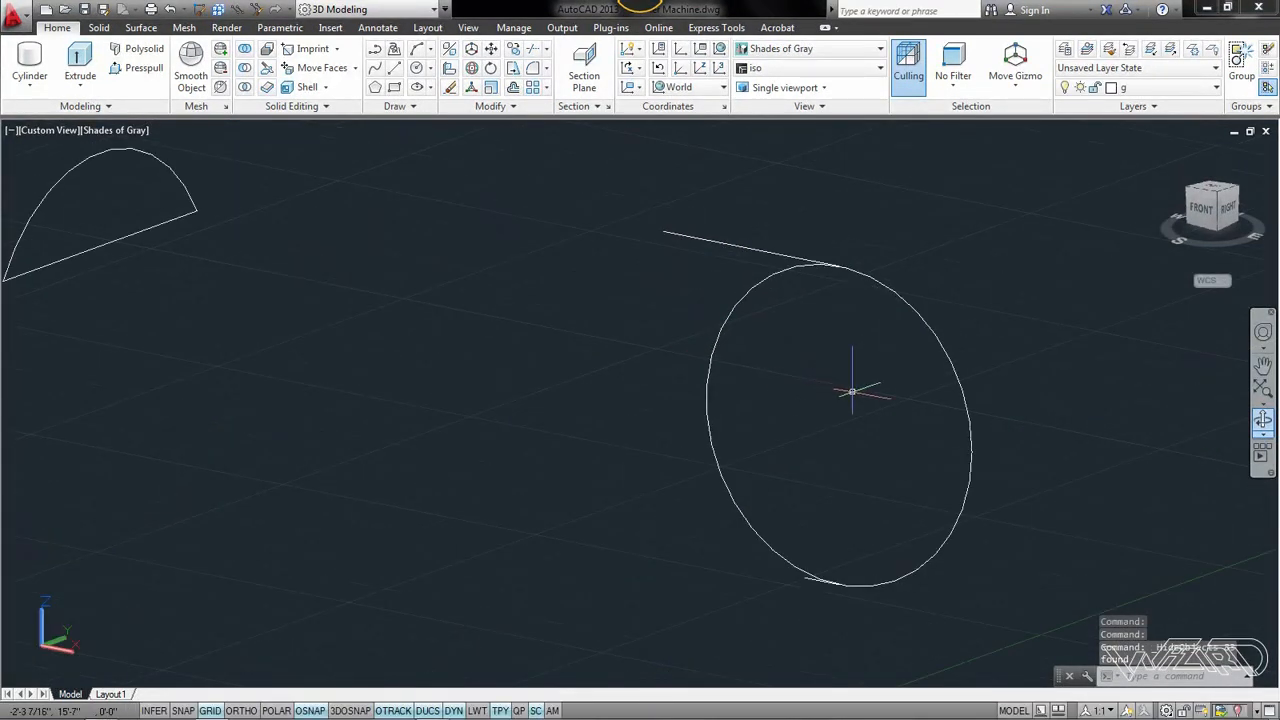
pyautogui.click(971, 390)
pyautogui.click(940, 382)
pyautogui.press('Delete')
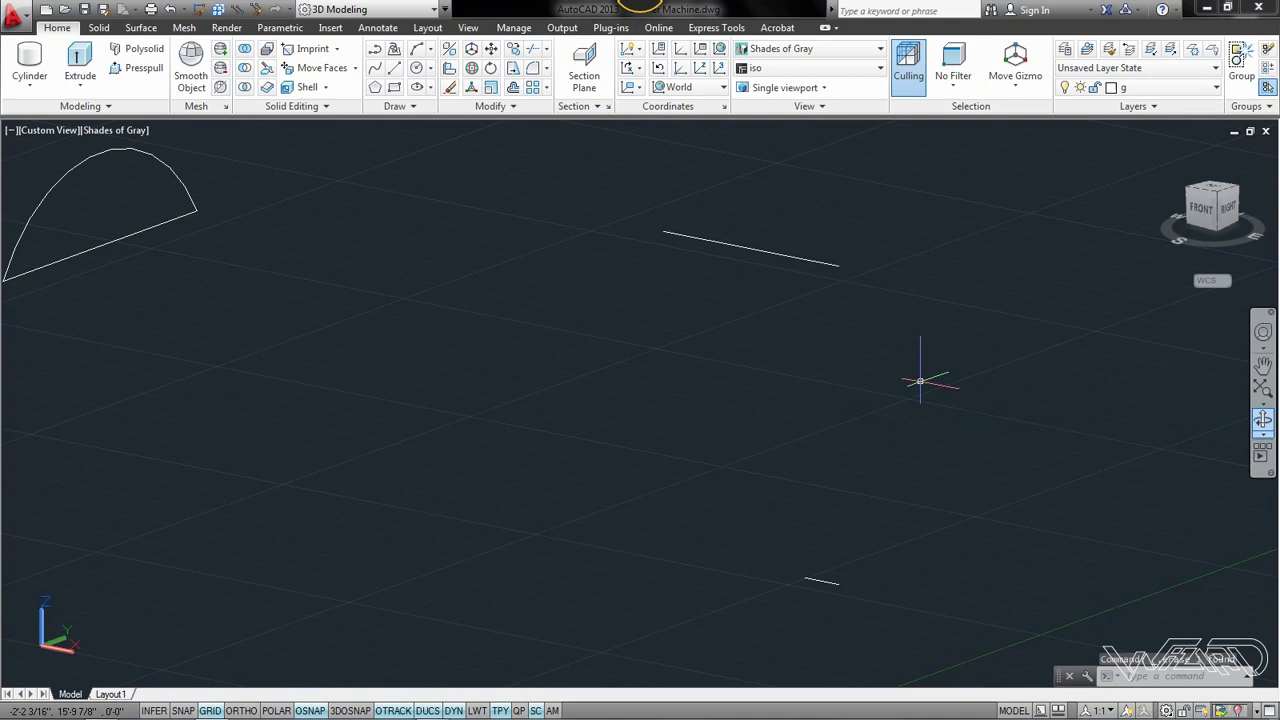
# Set the UCS origin on the short lower line, with X along that line and the XY plane through the upper line's near end
pyautogui.click(678, 50)
pyautogui.click(822, 580)
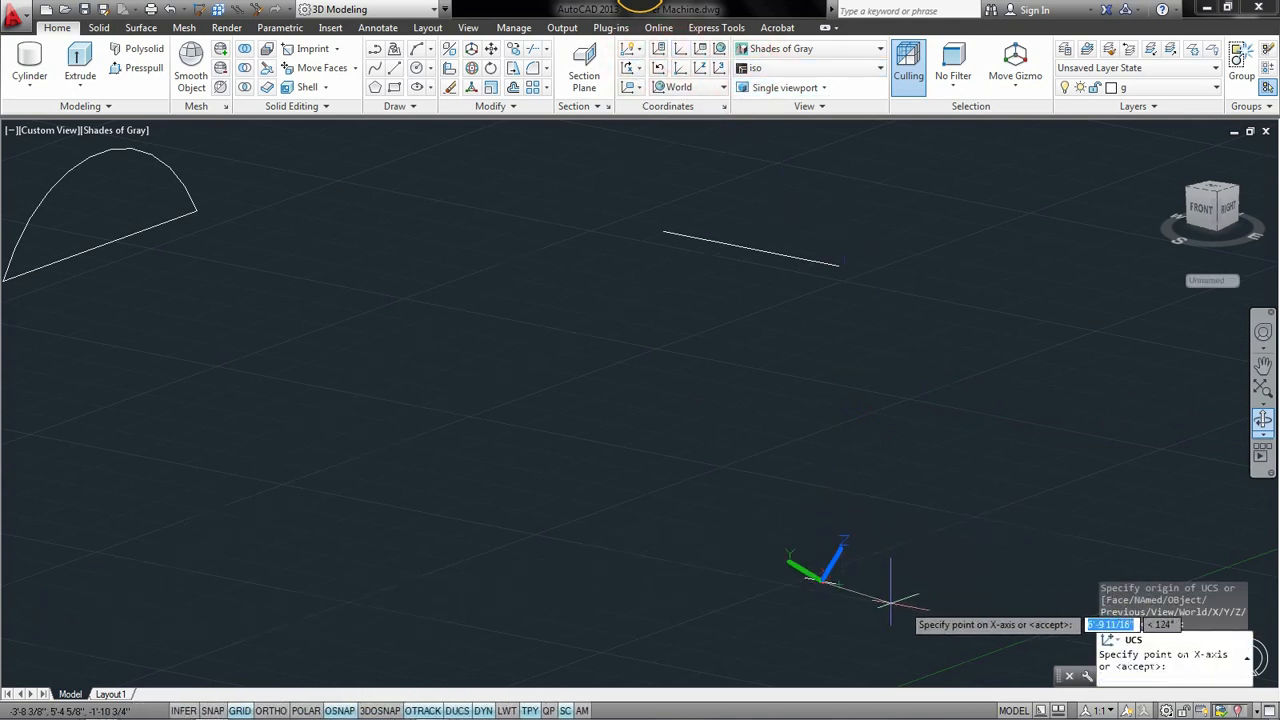
pyautogui.click(838, 585)
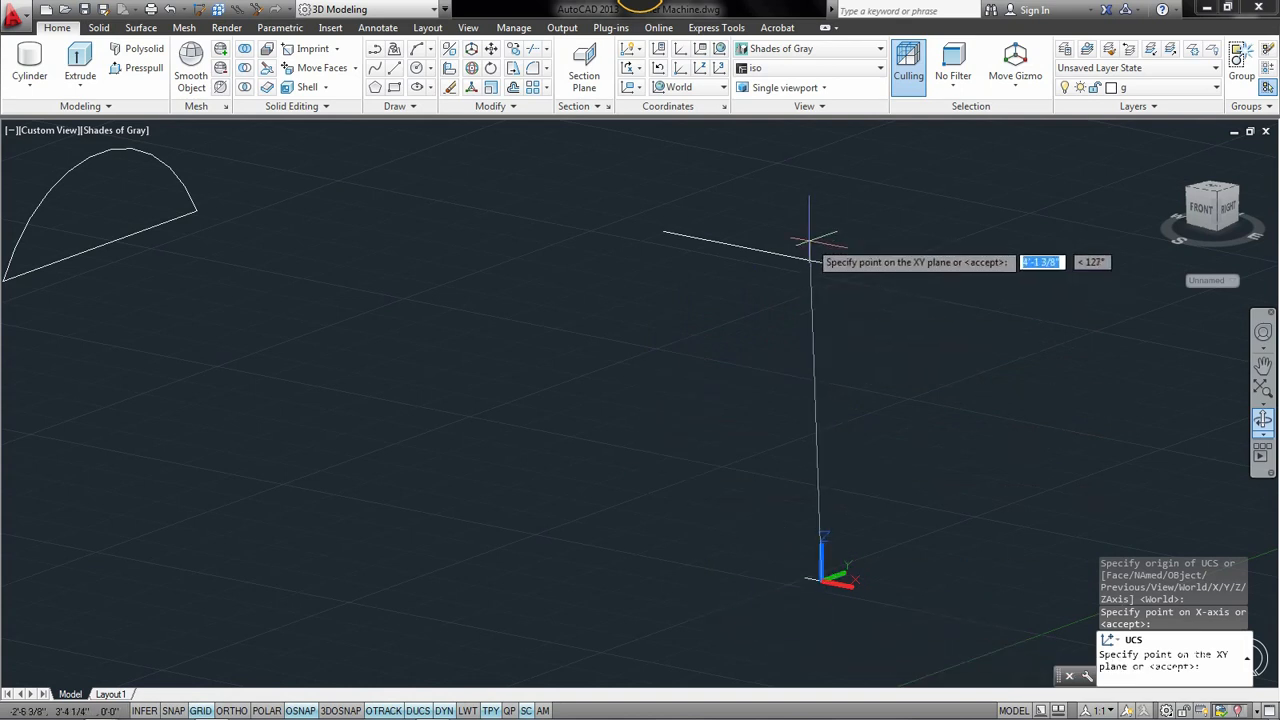
pyautogui.click(838, 265)
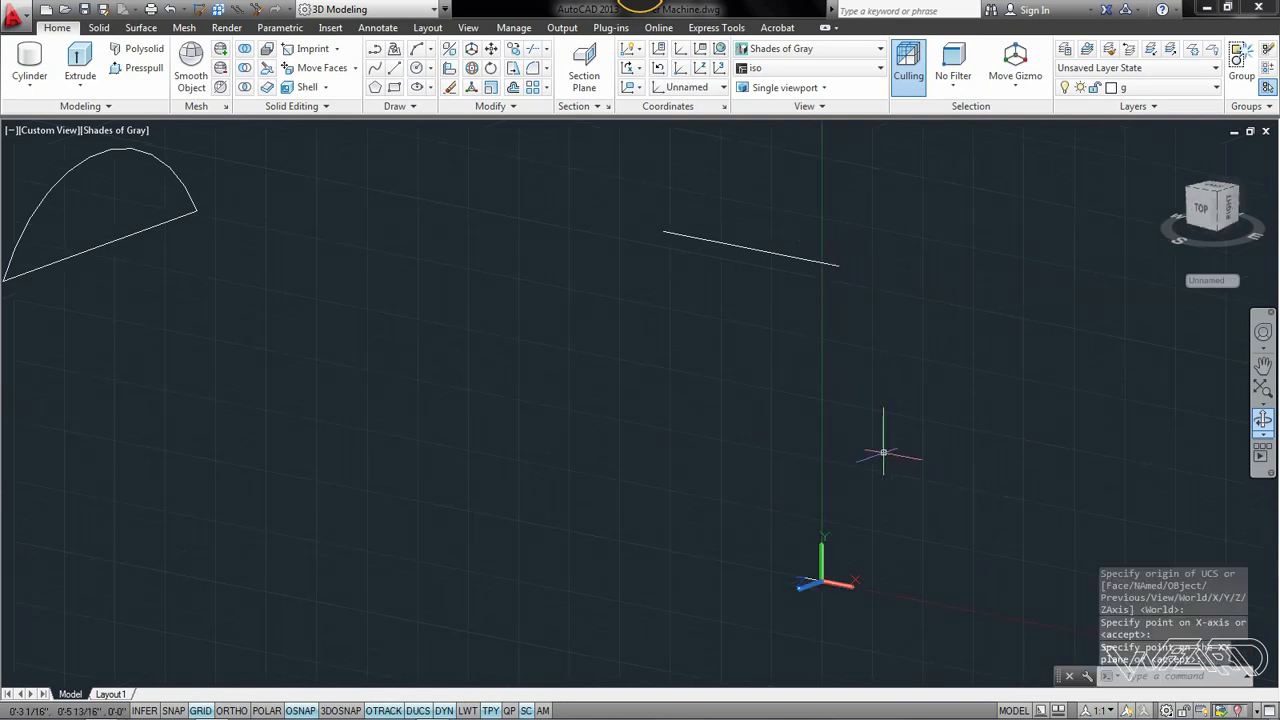
# Draw a vertical line from the upper line's near end down to the end of the short lower line
pyautogui.click(395, 66)
pyautogui.click(838, 265)
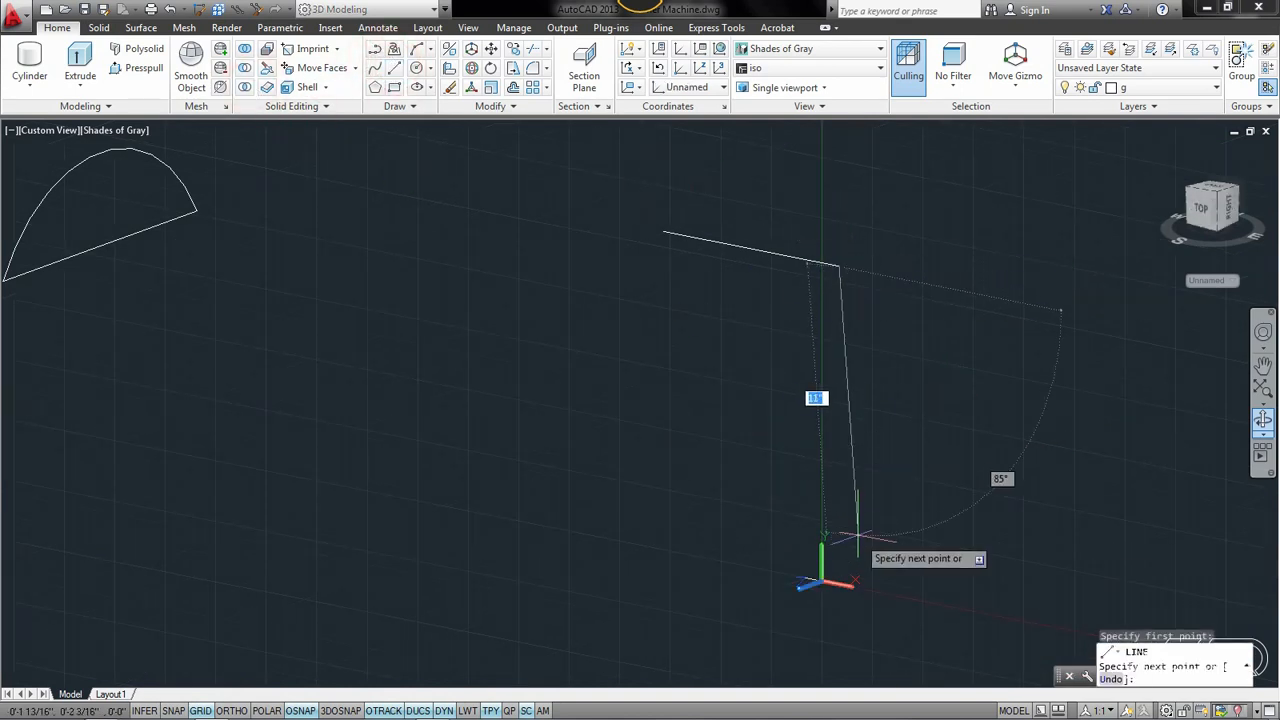
pyautogui.click(838, 585)
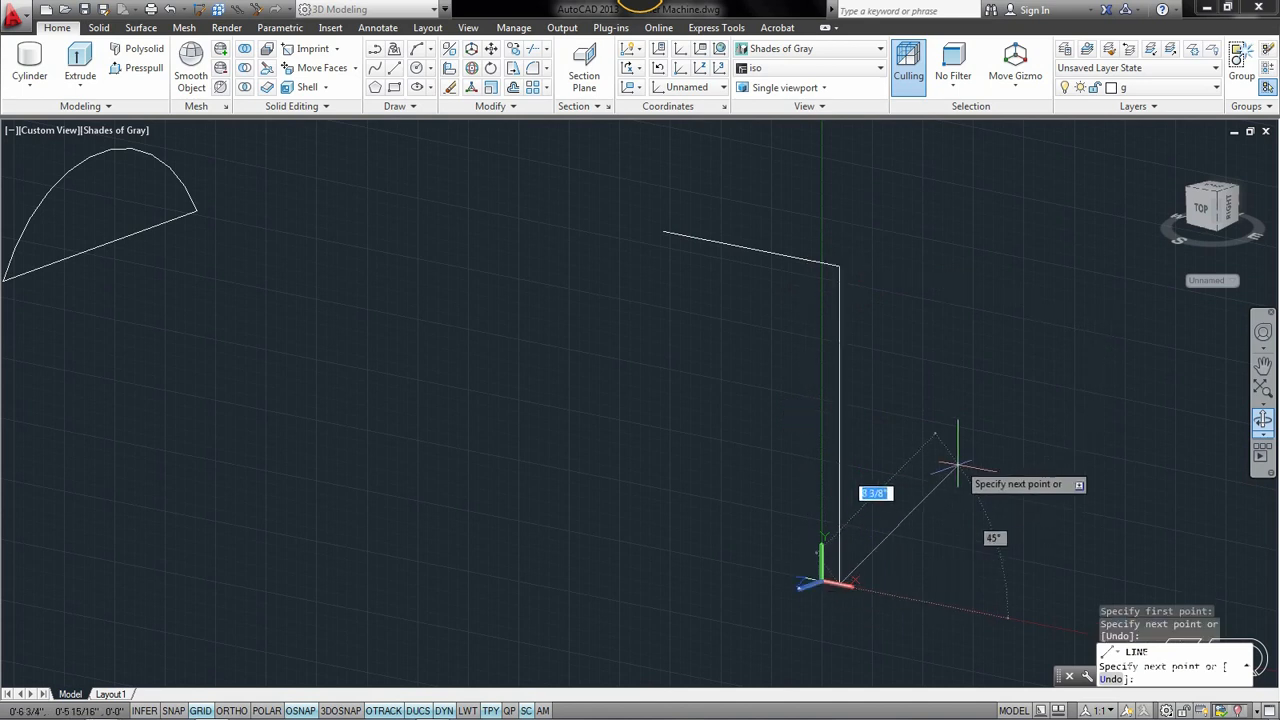
pyautogui.press('Return')
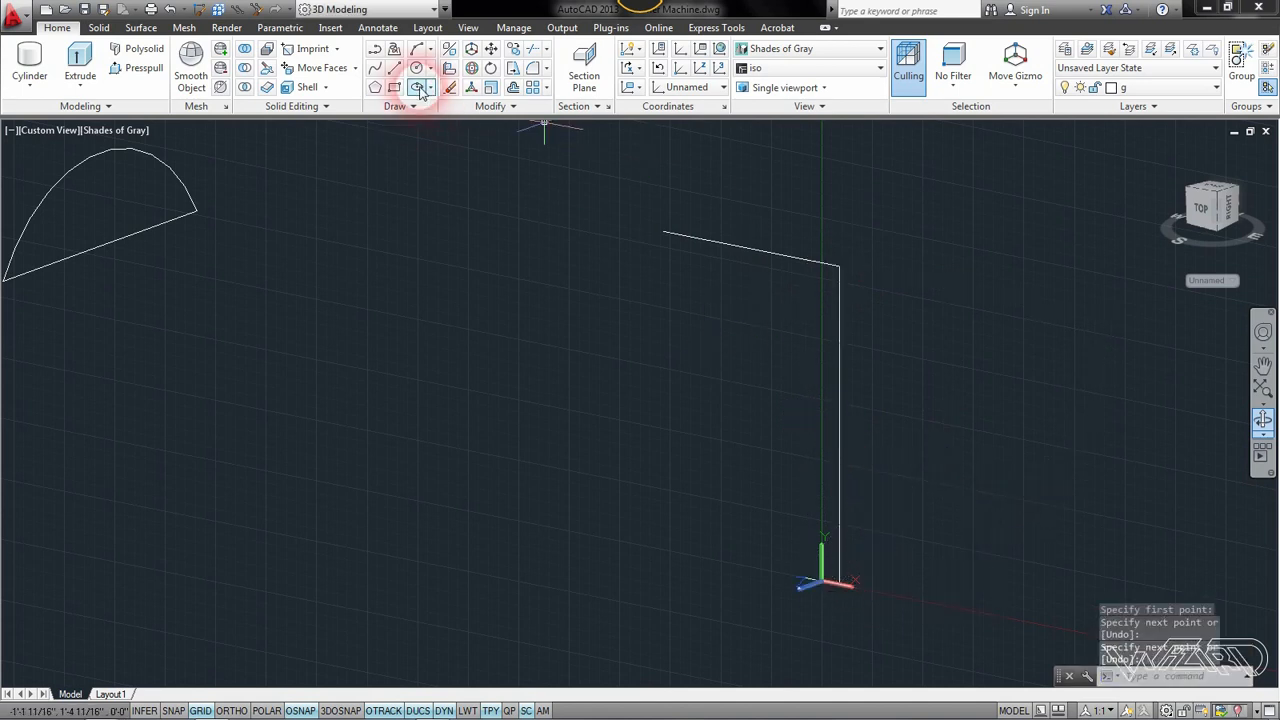
# Draw a circle centred on the vertical line's midpoint and reaching its upper end
pyautogui.click(419, 88)
pyautogui.click(838, 428)
pyautogui.click(838, 266)
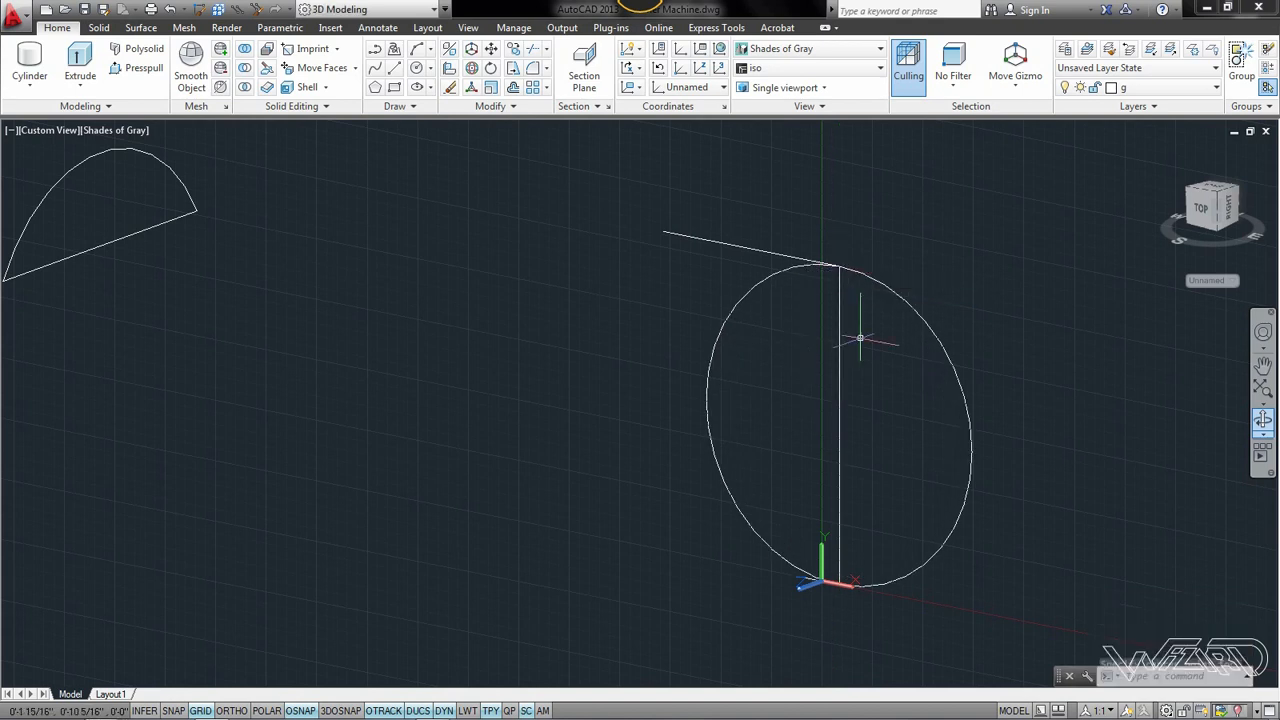
# Try to trim the circle along the vertical line, and erase the circle
pyautogui.press('Return')
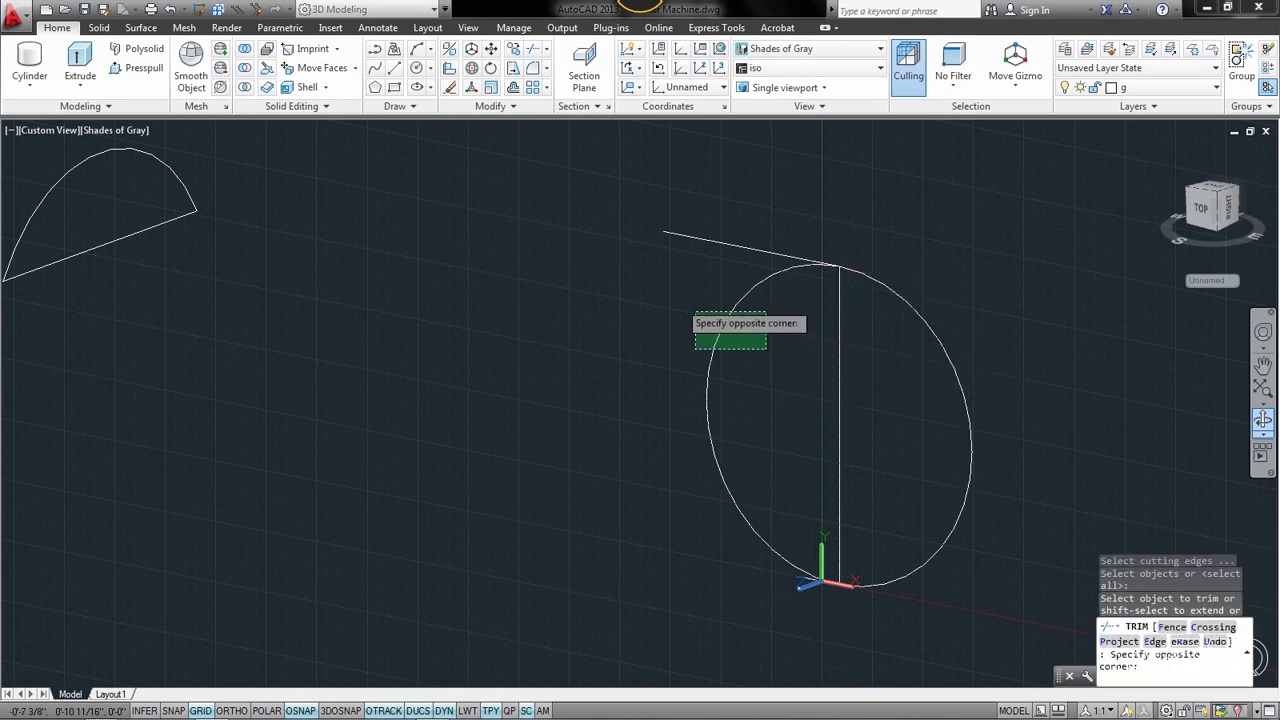
pyautogui.press('Return')
pyautogui.press('Escape')
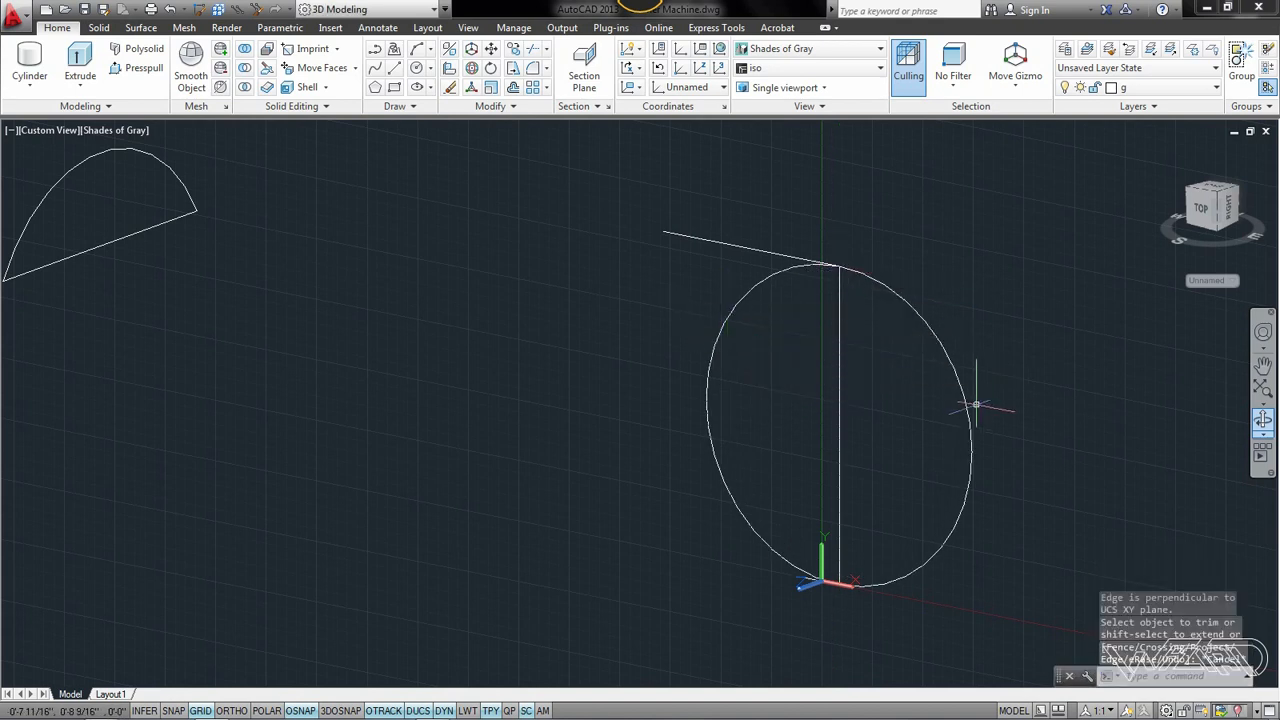
pyautogui.click(975, 404)
pyautogui.click(934, 340)
pyautogui.press('Delete')
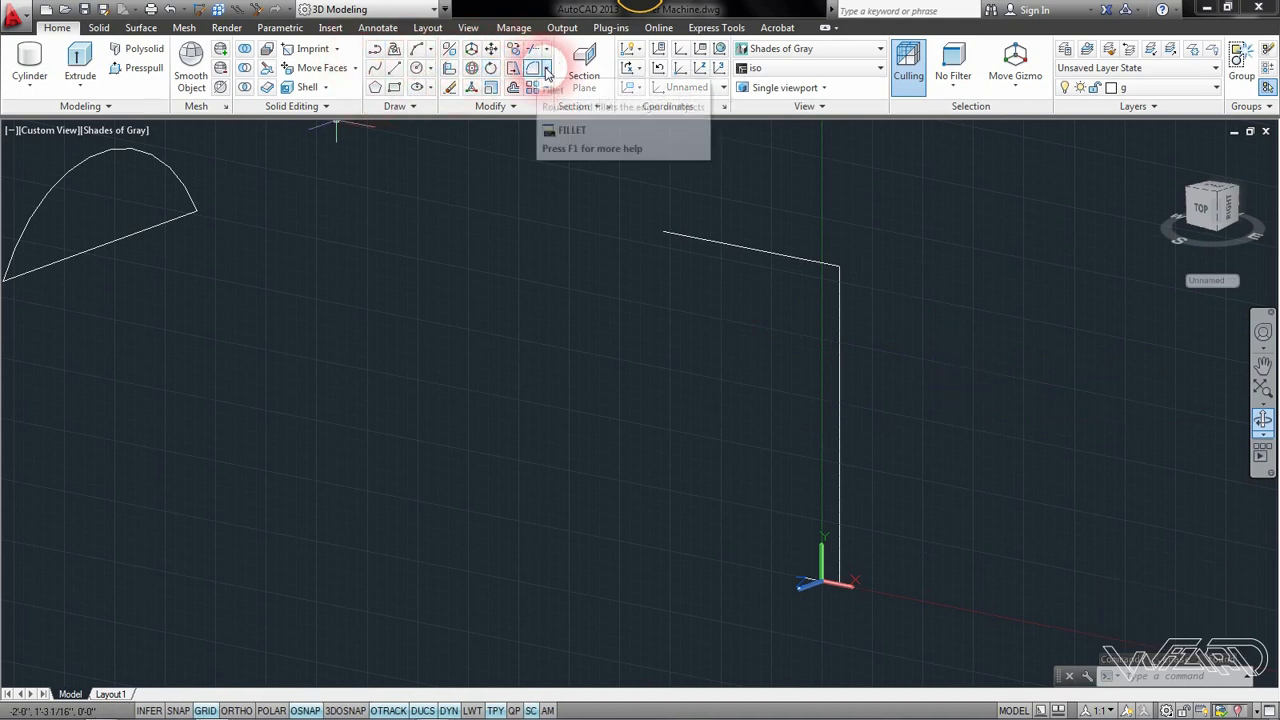
# Draw a semicircular arc joining the ends of the upper and lower lines, and erase the vertical construction line
pyautogui.click(432, 58)
pyautogui.click(471, 245)
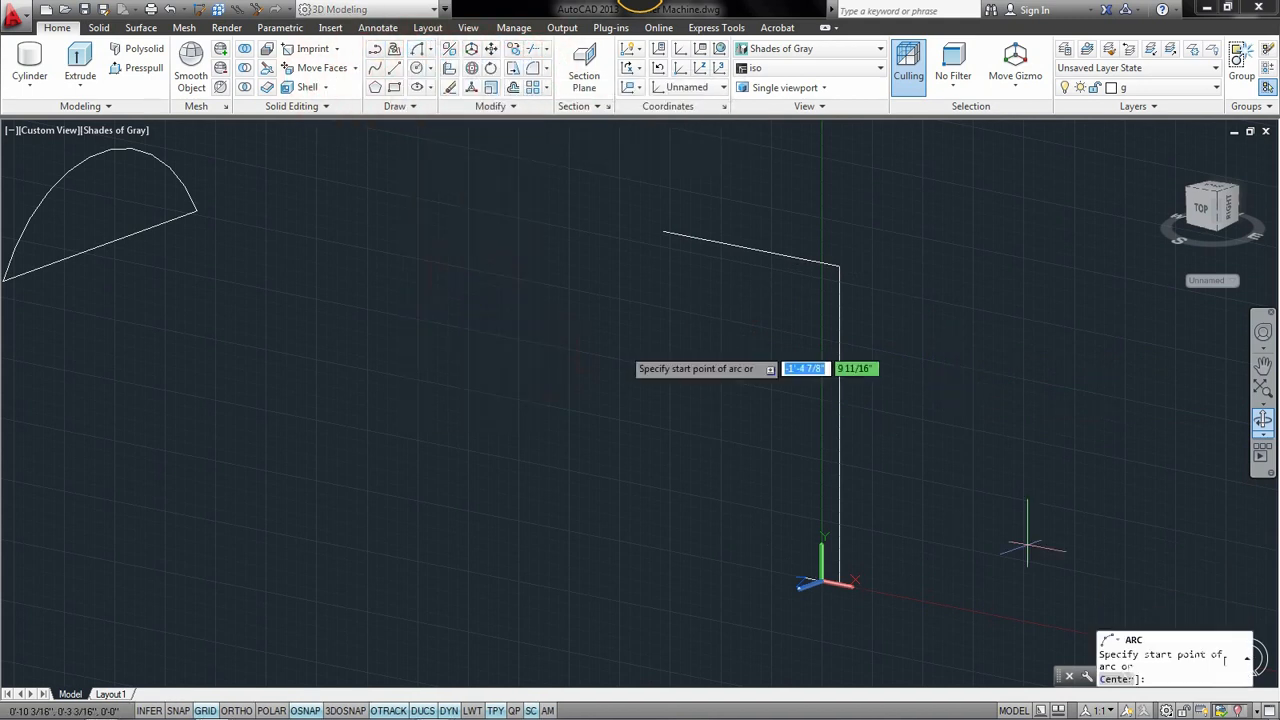
pyautogui.click(839, 265)
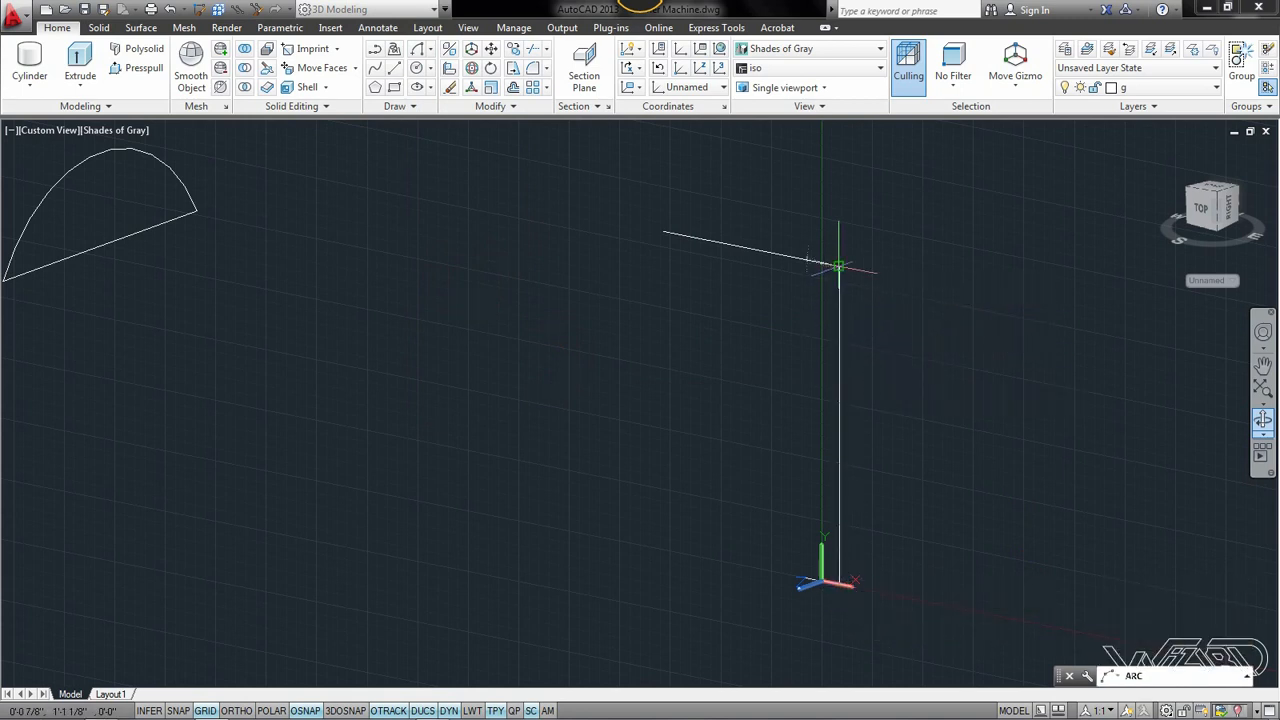
pyautogui.click(844, 436)
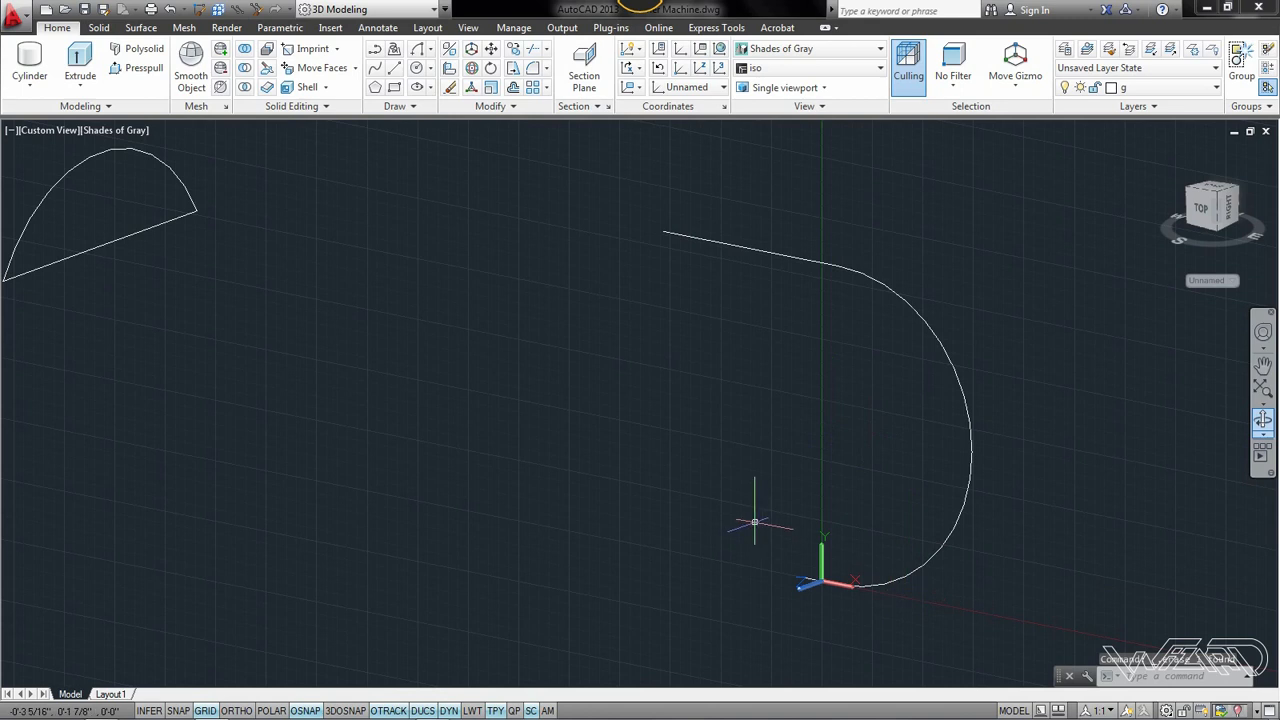
# Erase the leftover arc and straight line forming the separate half-round outline
pyautogui.rightClick(573, 355)
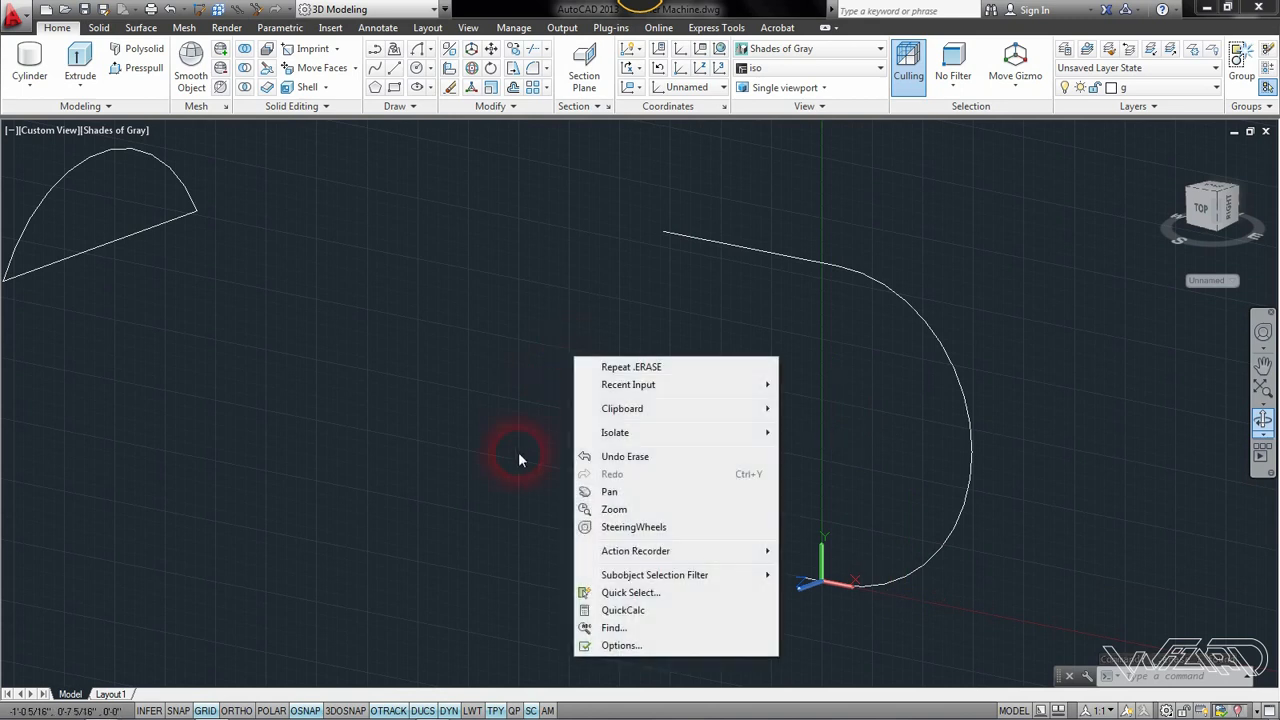
pyautogui.click(400, 451)
pyautogui.click(404, 436)
pyautogui.click(17, 123)
pyautogui.press('Delete')
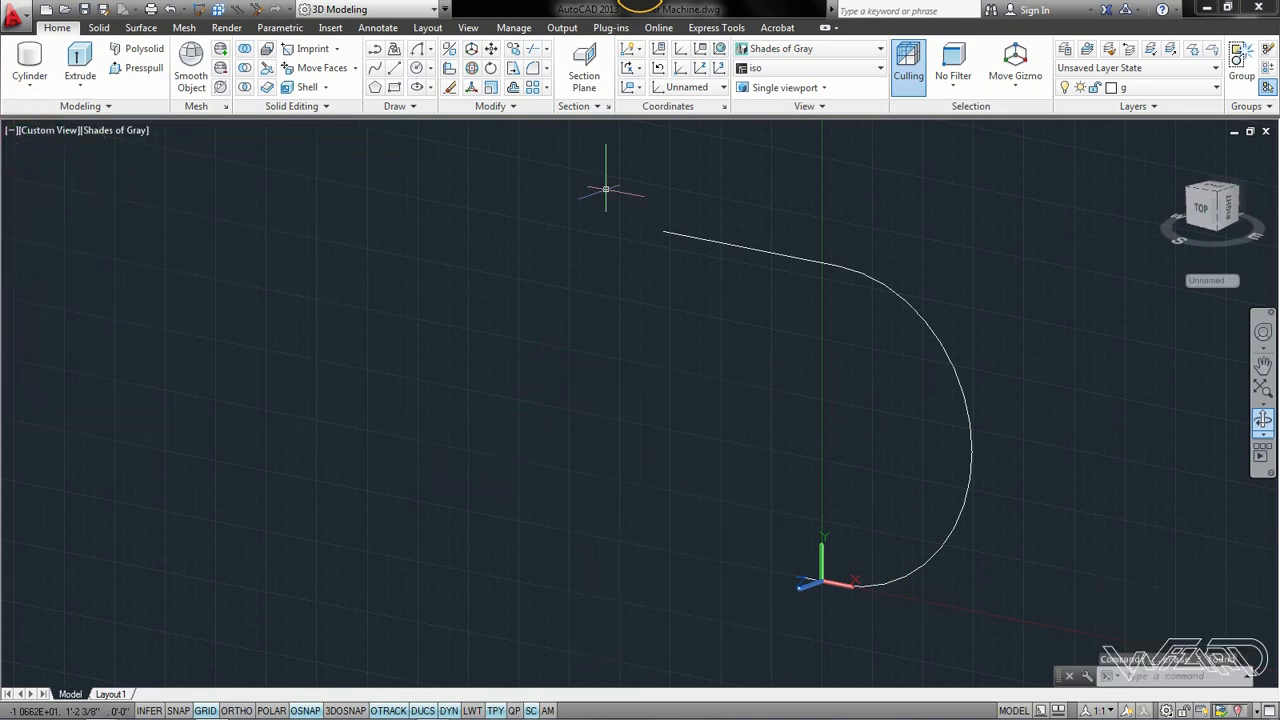
# Restore the World UCS and end object isolation to bring back the whole machine
pyautogui.click(720, 52)
pyautogui.rightClick(494, 232)
pyautogui.moveTo(575, 309)
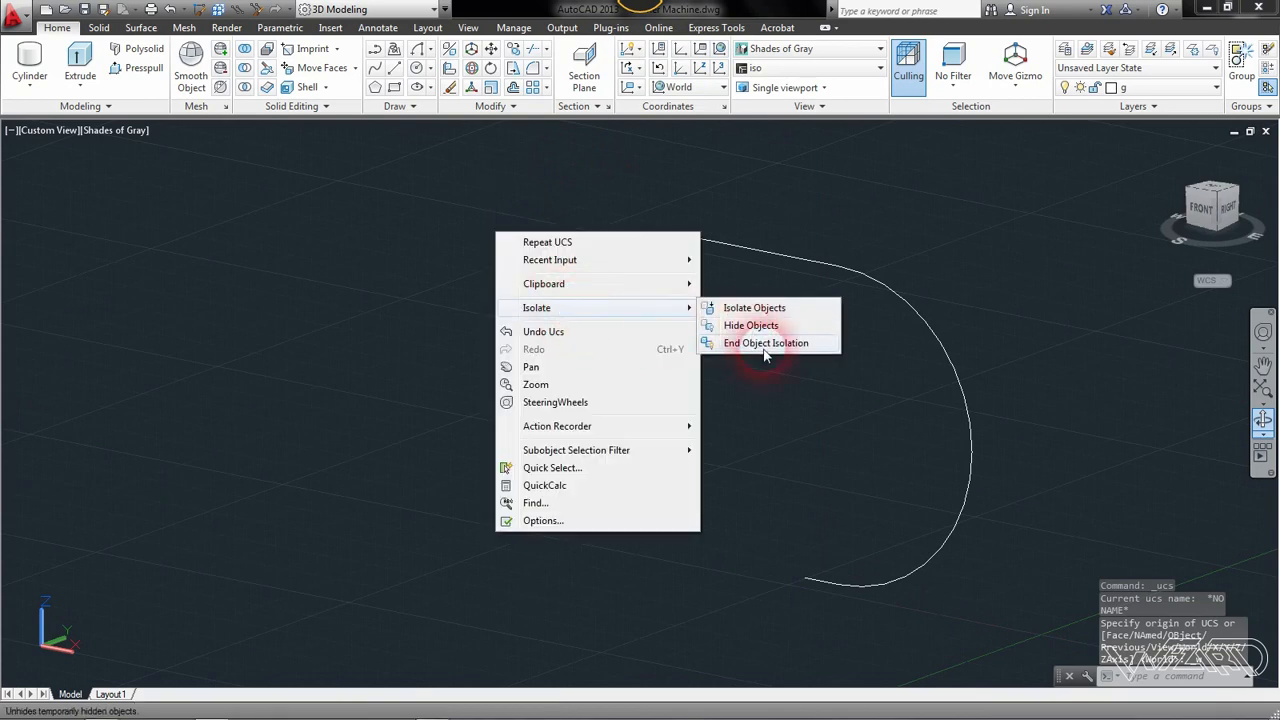
pyautogui.click(760, 343)
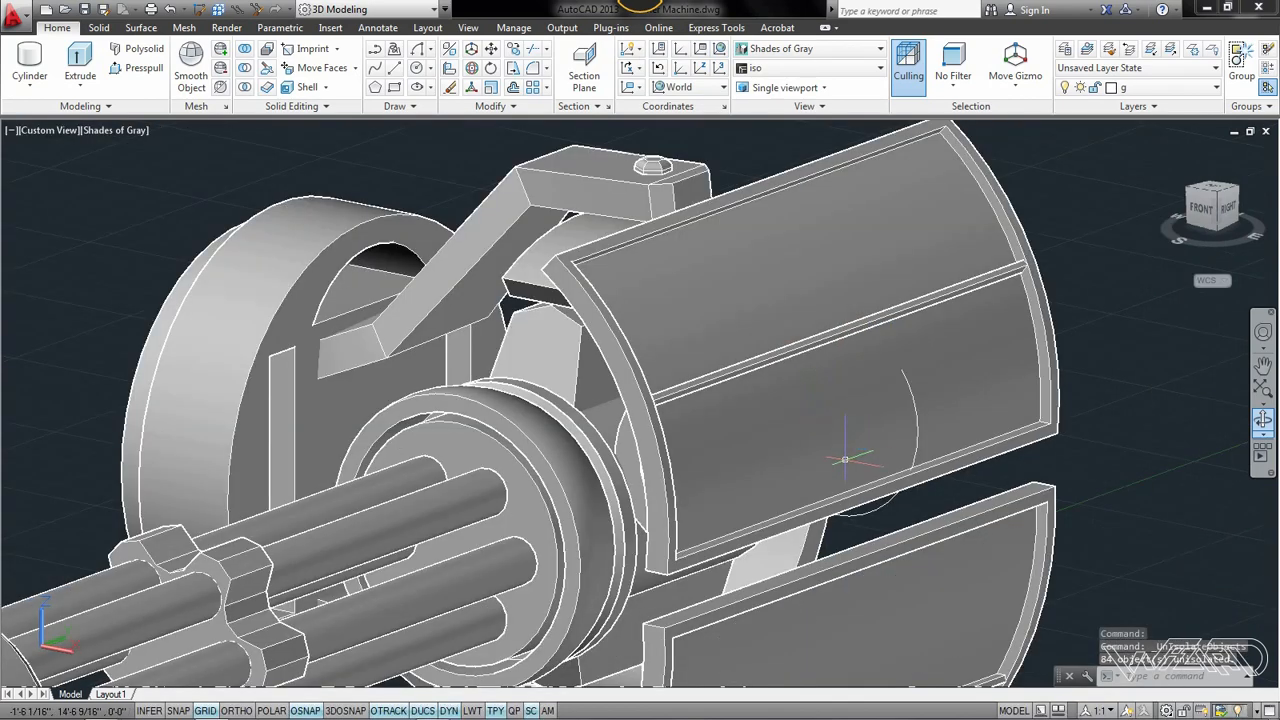
# Hide the two curved panels covering the side cylinder and the arc profile
pyautogui.keyDown('shift'); pyautogui.moveTo(845, 459); pyautogui.dragTo(914, 449, button='middle'); pyautogui.keyUp('shift')
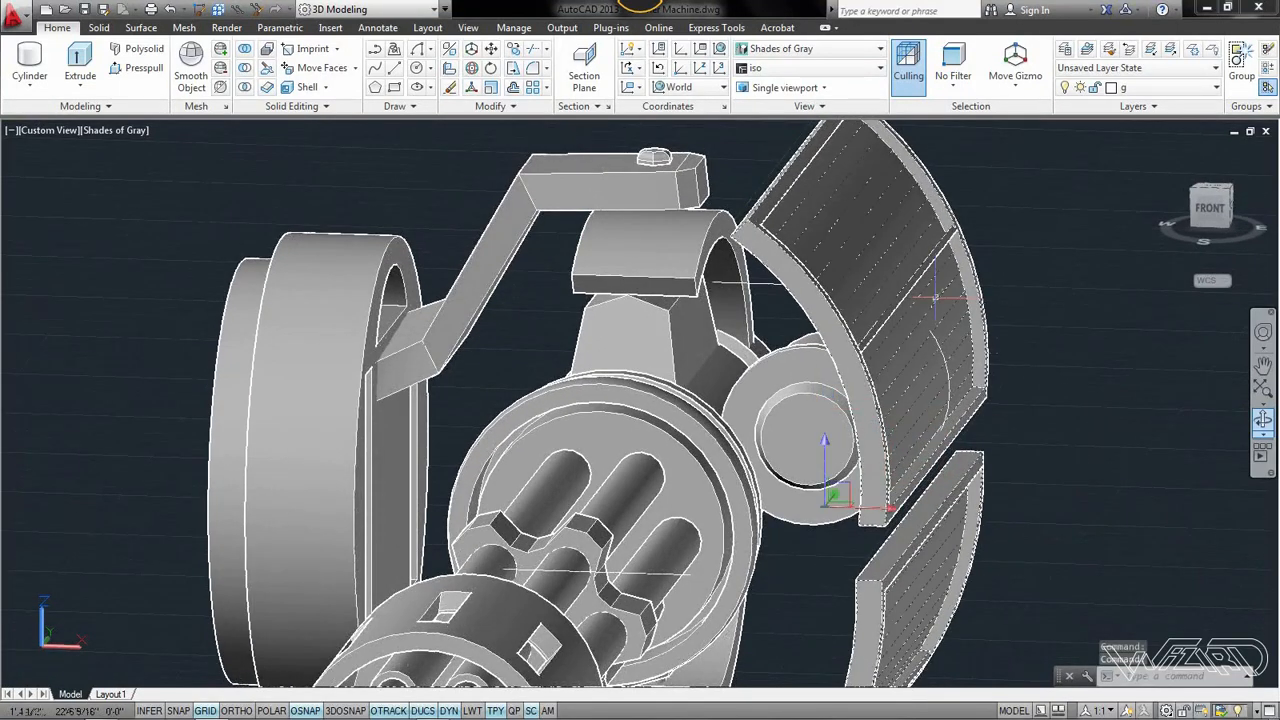
pyautogui.rightClick(1034, 300)
pyautogui.moveTo(1100, 374)
pyautogui.click(900, 394)
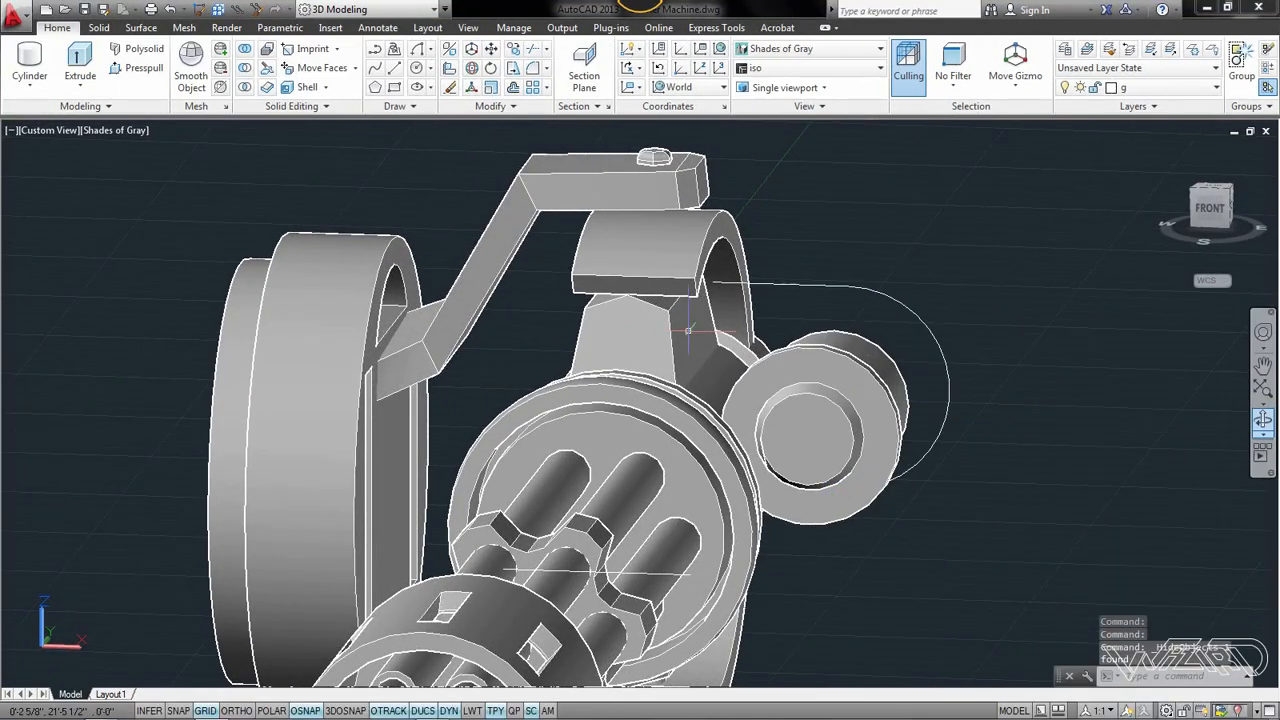
# Hide the bracket arm, its bolt and the curved band above the cylindrical body
pyautogui.click(720, 138)
pyautogui.click(341, 430)
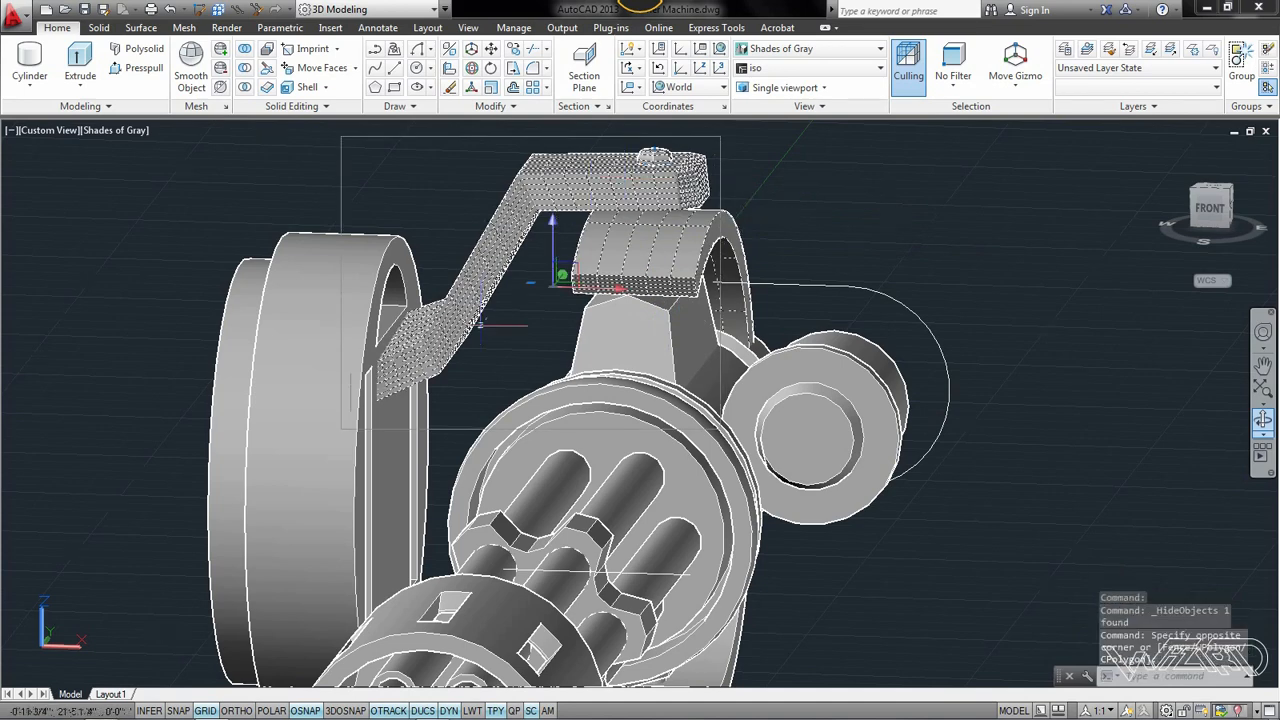
pyautogui.rightClick(452, 186)
pyautogui.moveTo(486, 263)
pyautogui.click(749, 278)
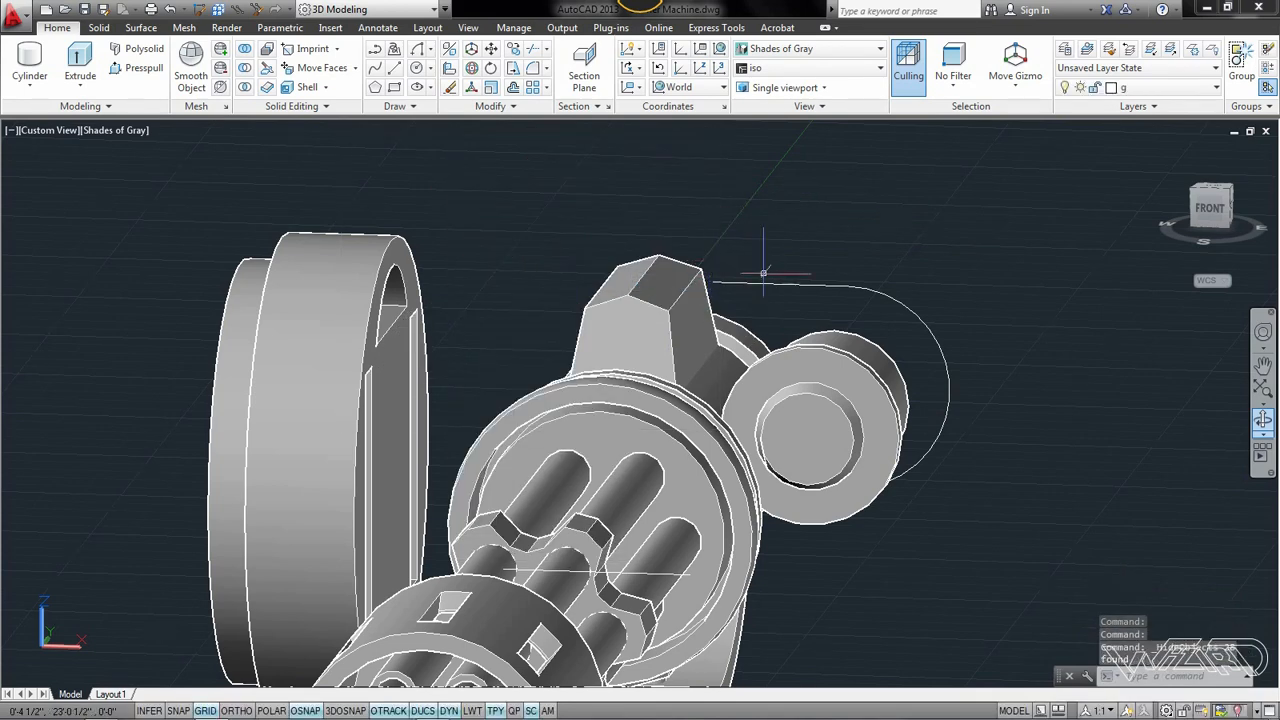
pyautogui.scroll(3, 828, 314)
pyautogui.moveTo(828, 314); pyautogui.dragTo(797, 311)
pyautogui.keyDown('shift'); pyautogui.moveTo(797, 311); pyautogui.dragTo(820, 334, button='middle'); pyautogui.keyUp('shift')
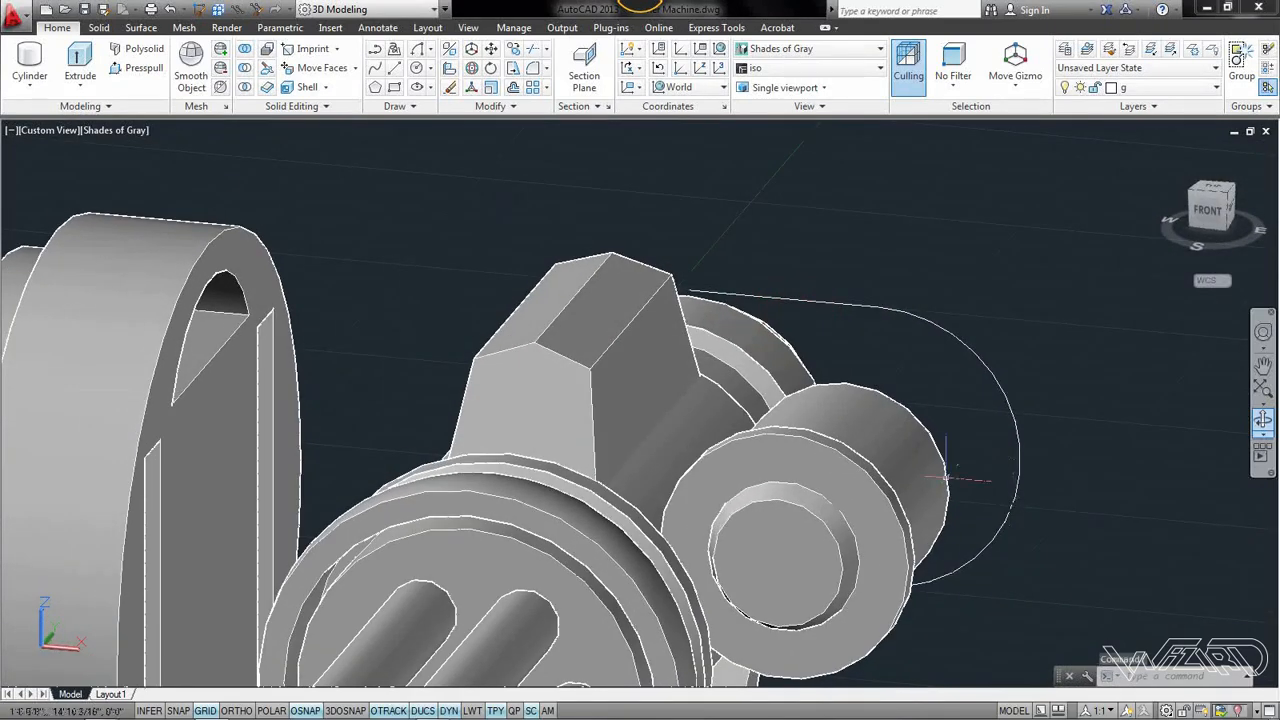
pyautogui.click(920, 465)
pyautogui.keyDown('shift'); pyautogui.moveTo(973, 474); pyautogui.dragTo(925, 530, button='middle'); pyautogui.keyUp('shift')
pyautogui.click(925, 525)
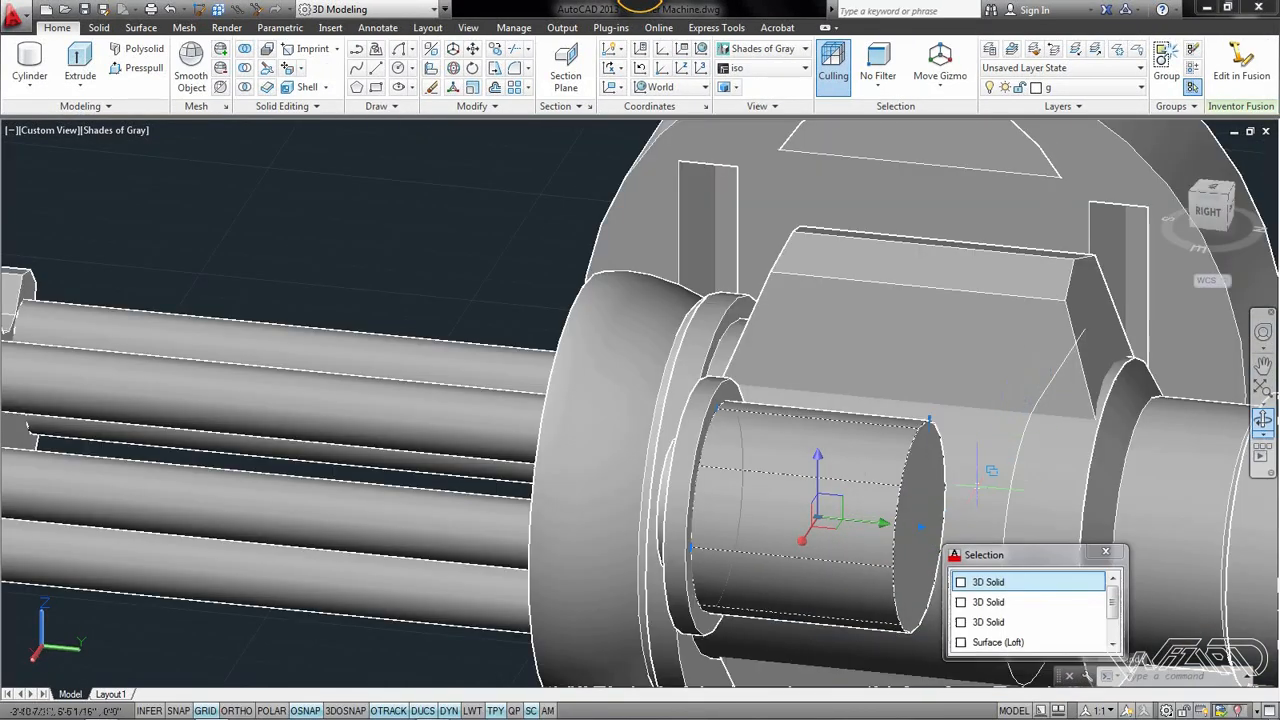
pyautogui.press('Escape')
pyautogui.press('Escape')
pyautogui.click(927, 525)
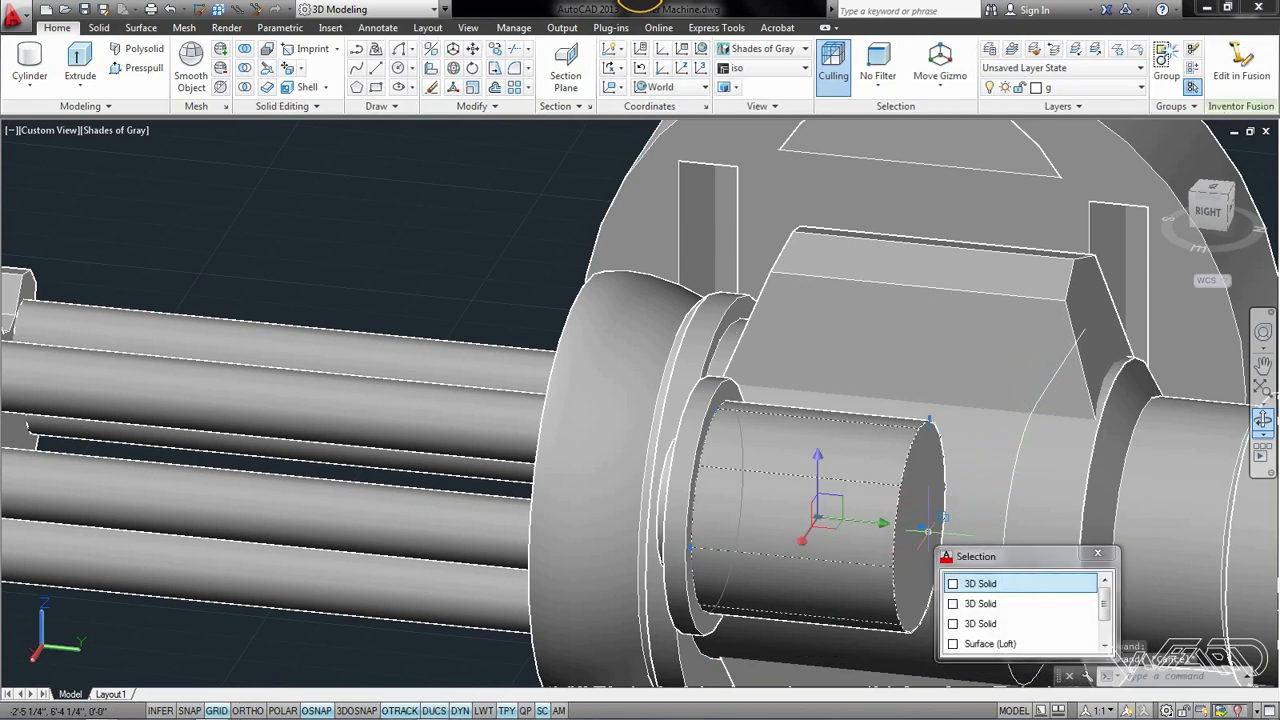
pyautogui.click(921, 525)
pyautogui.click(860, 520)
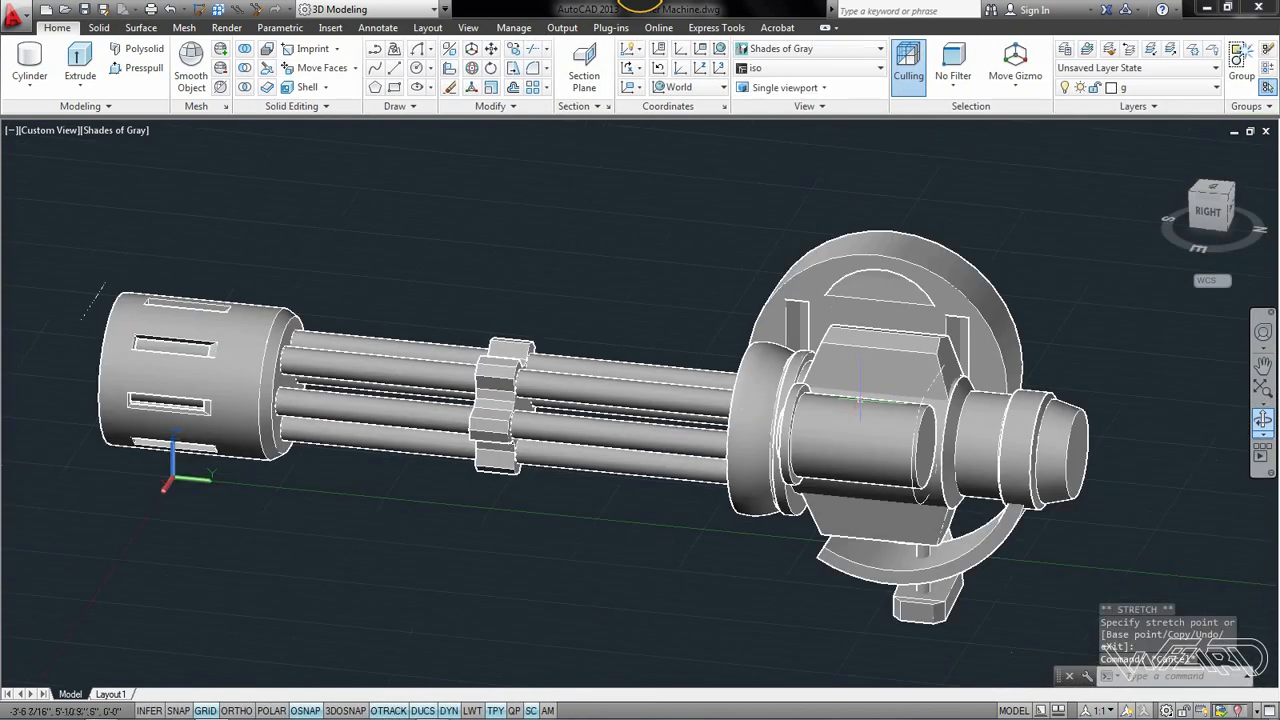
# Measure the gap between the side cylinder's rim and the midpoint of the surrounding arc profile
pyautogui.keyDown('shift'); pyautogui.moveTo(1040, 470); pyautogui.dragTo(1050, 465, button='middle'); pyautogui.keyUp('shift')
pyautogui.scroll(4, 985, 333)
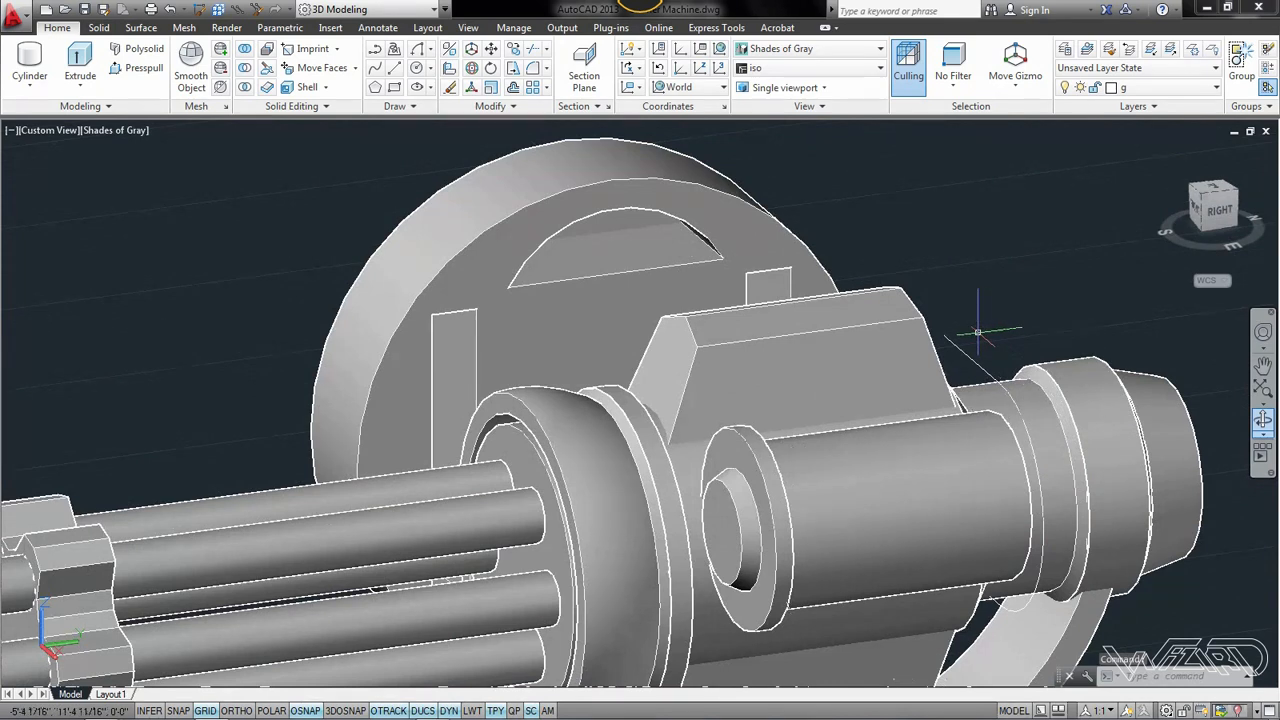
pyautogui.moveTo(1063, 517)
pyautogui.keyDown('shift'); pyautogui.mouseDown(button='middle')
pyautogui.moveTo(1163, 508)
pyautogui.moveTo(1068, 512)
pyautogui.mouseUp(button='middle'); pyautogui.keyUp('shift')
pyautogui.write('di')
pyautogui.press('Return')
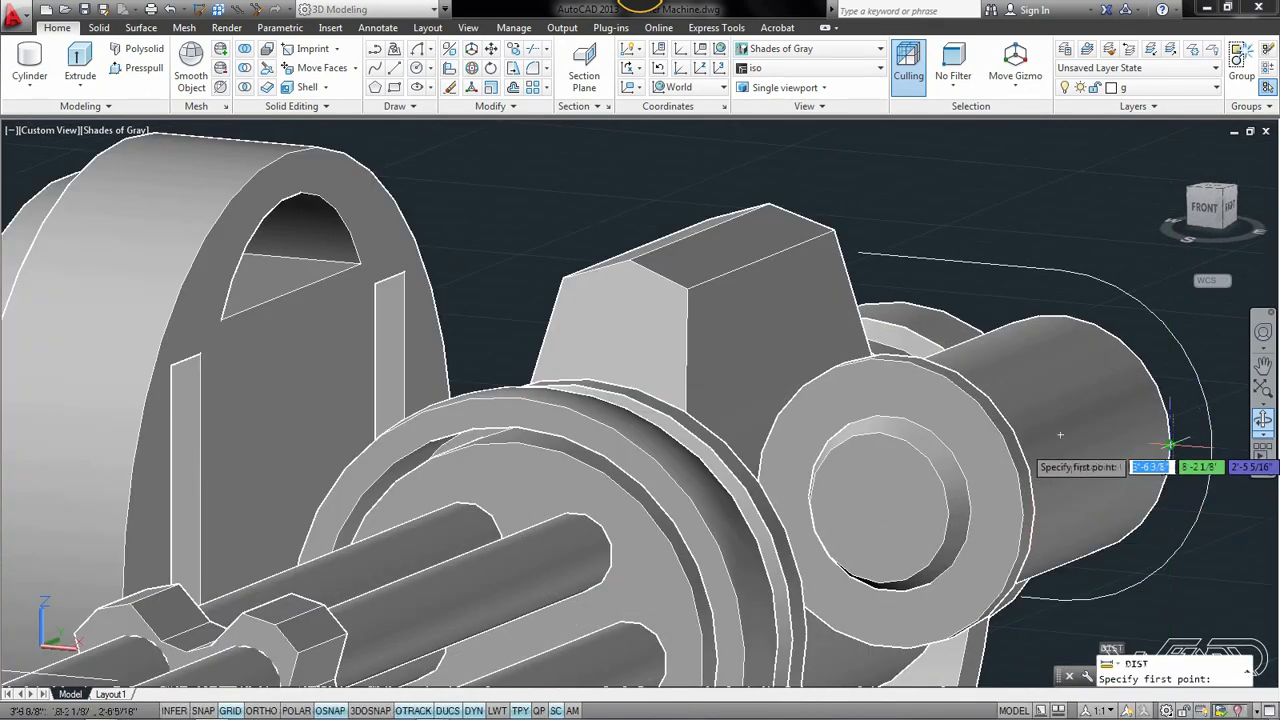
pyautogui.click(1211, 446)
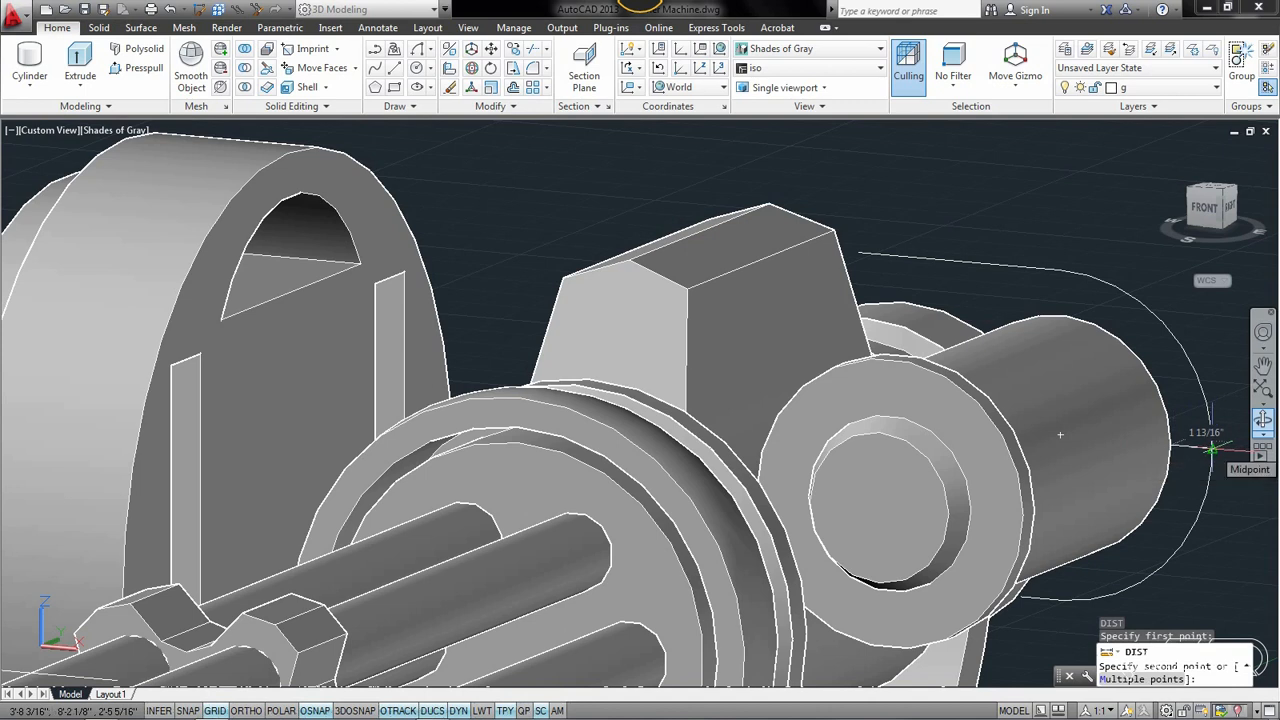
pyautogui.press('Escape')
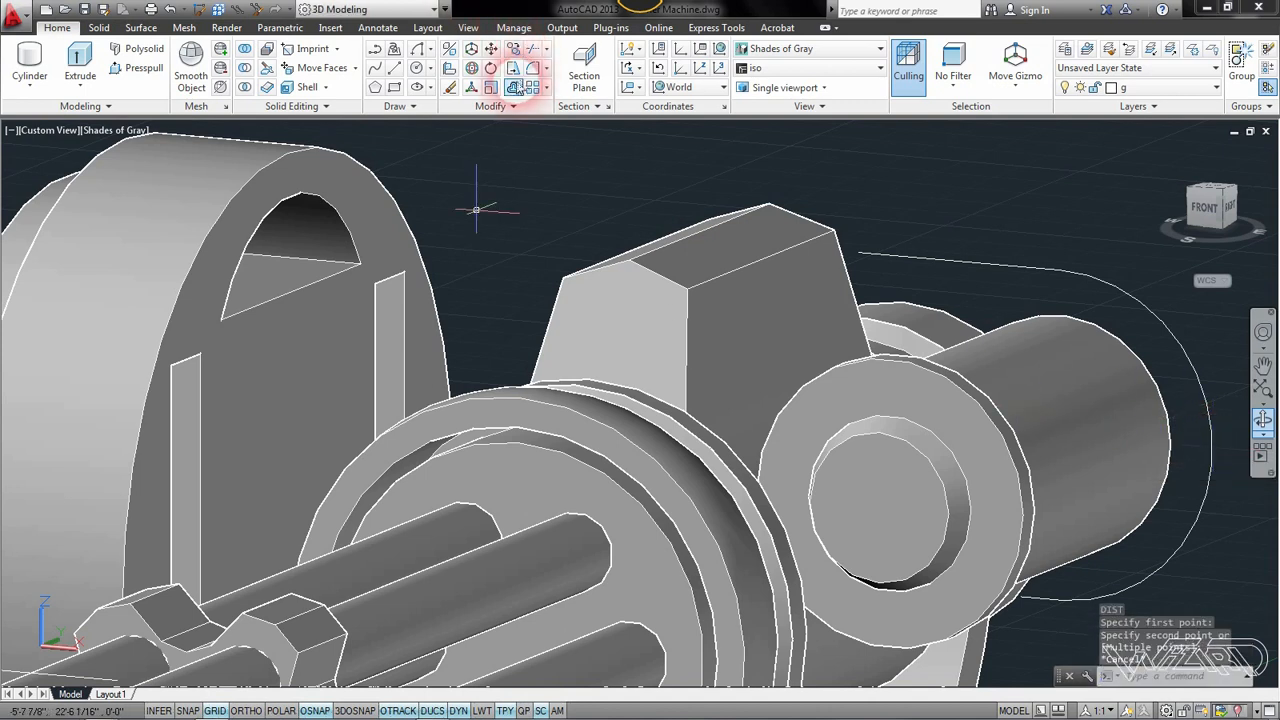
# Define a UCS at the arc's upper endpoint, with X along the straight profile line and the XY plane in the profile's plane
pyautogui.click(660, 47)
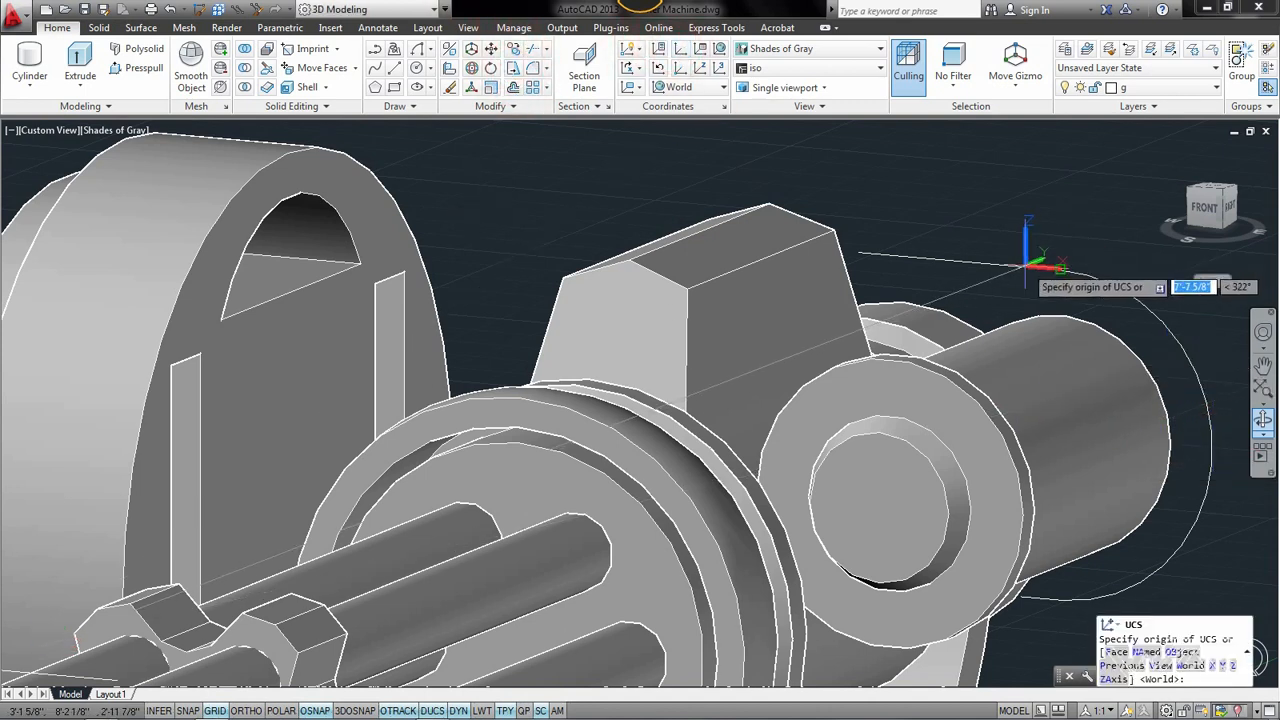
pyautogui.click(1060, 266)
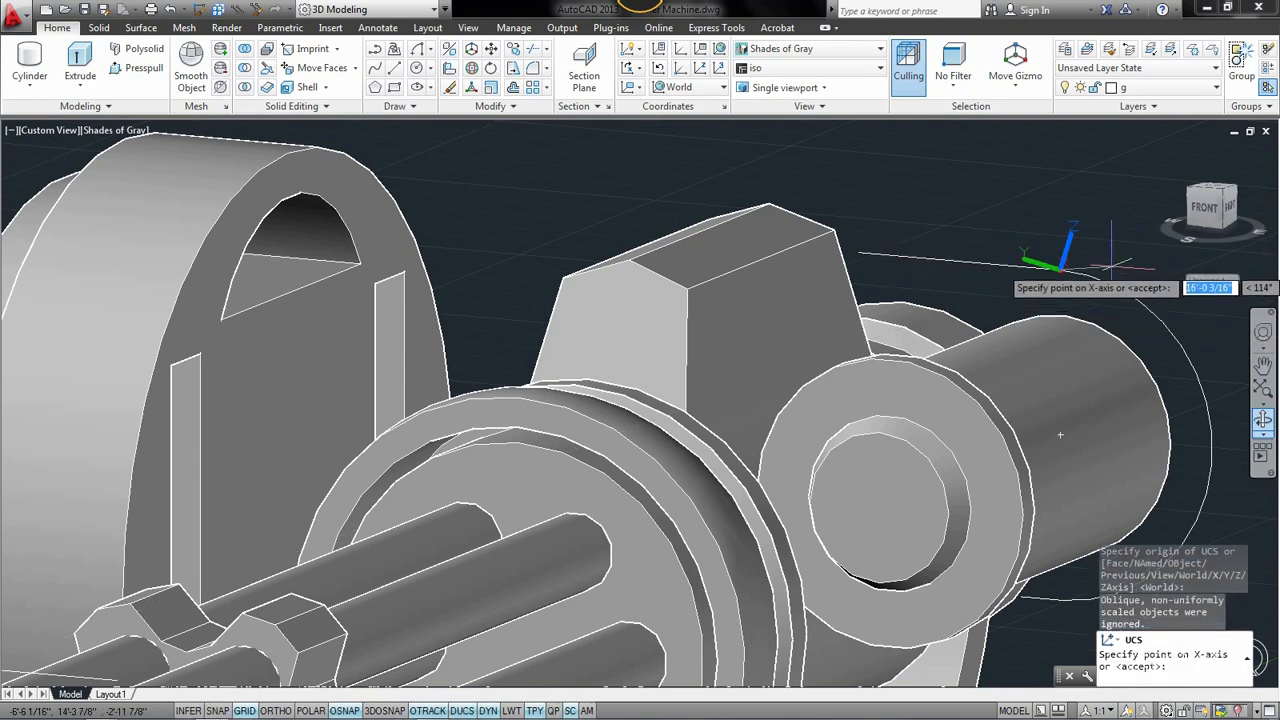
pyautogui.click(920, 256)
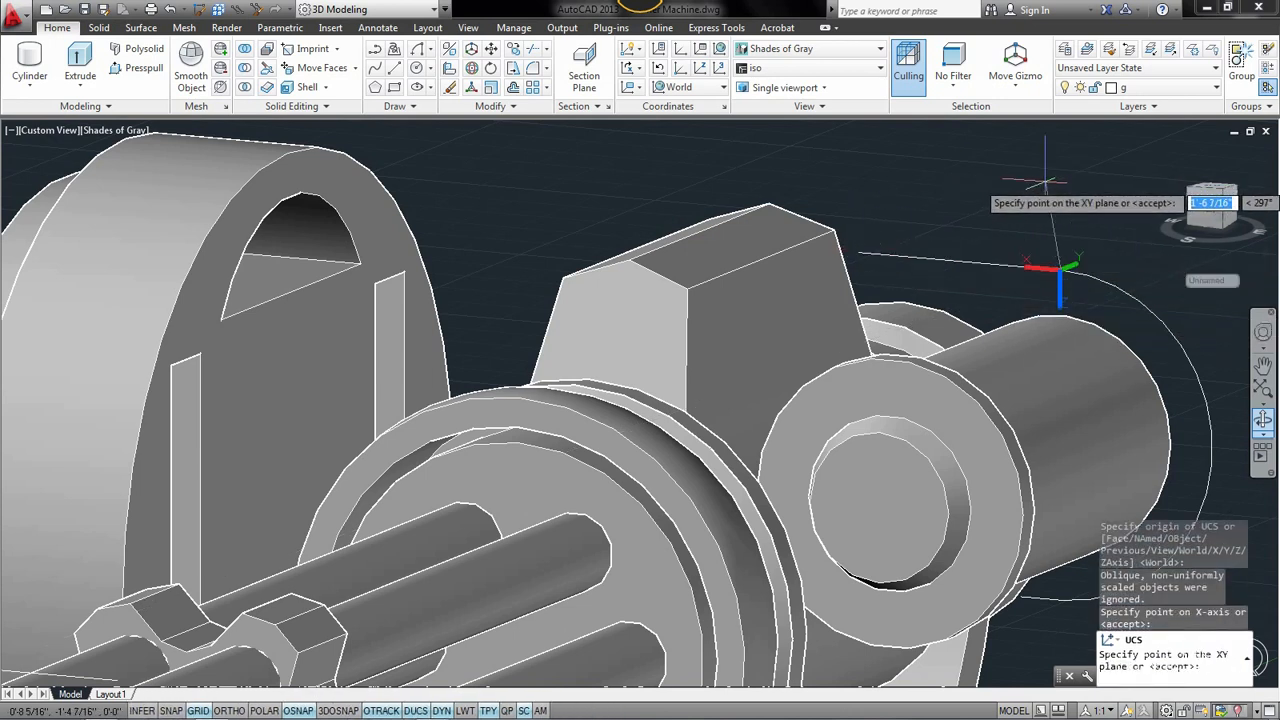
pyautogui.click(264, 710)
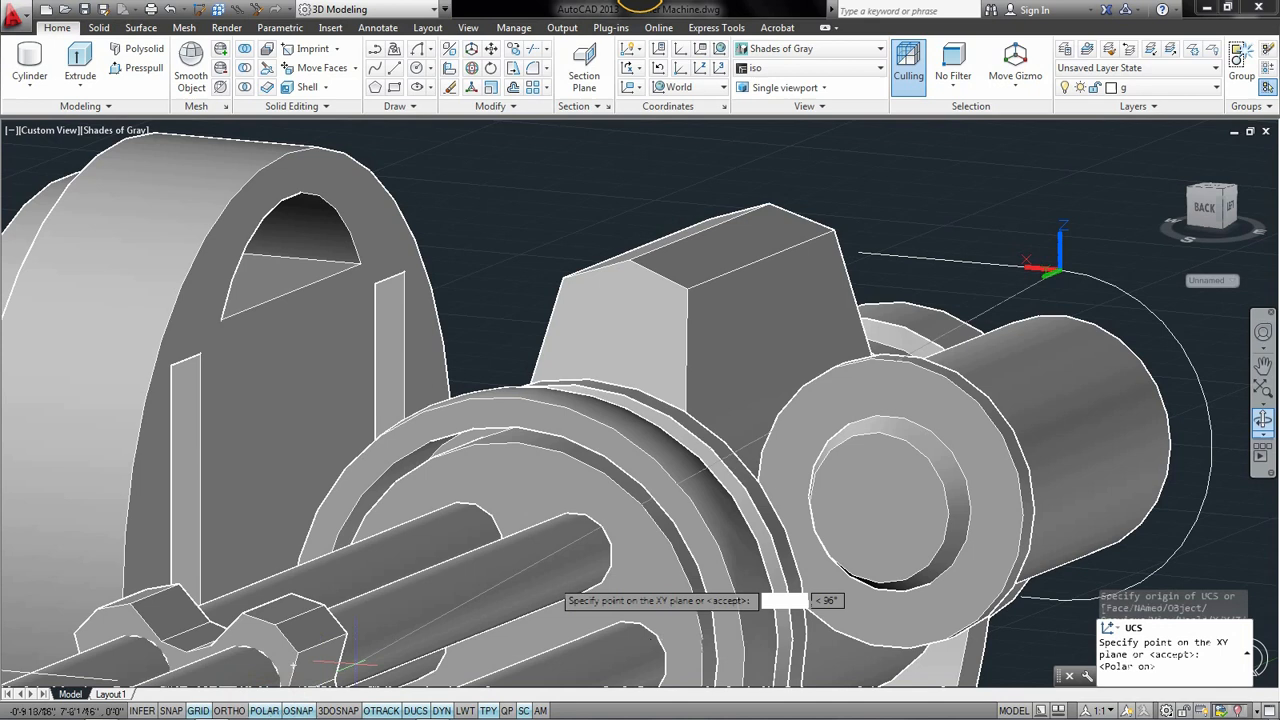
pyautogui.click(1061, 206)
pyautogui.moveTo(1065, 291); pyautogui.dragTo(816, 275, button='middle')
pyautogui.scroll(-1, 816, 275)
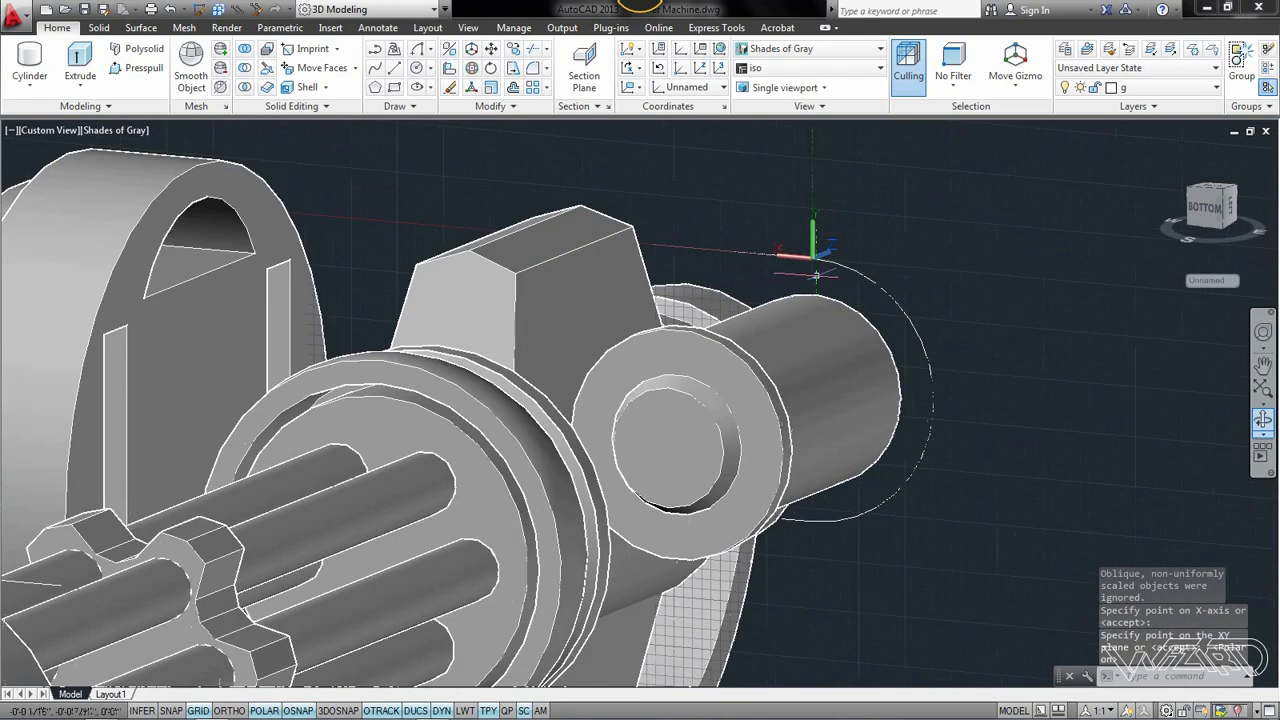
# Offset the profile's arc inward by 1-13/16 inches
pyautogui.click(514, 88)
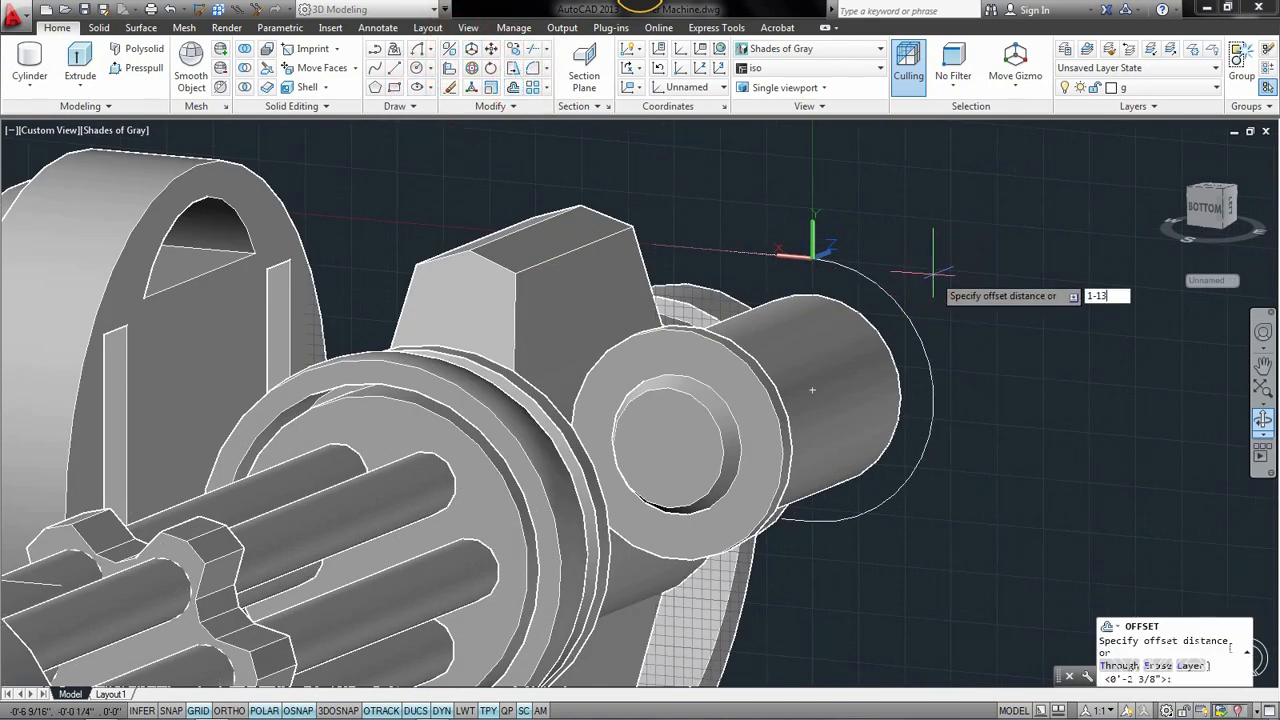
pyautogui.click(905, 308)
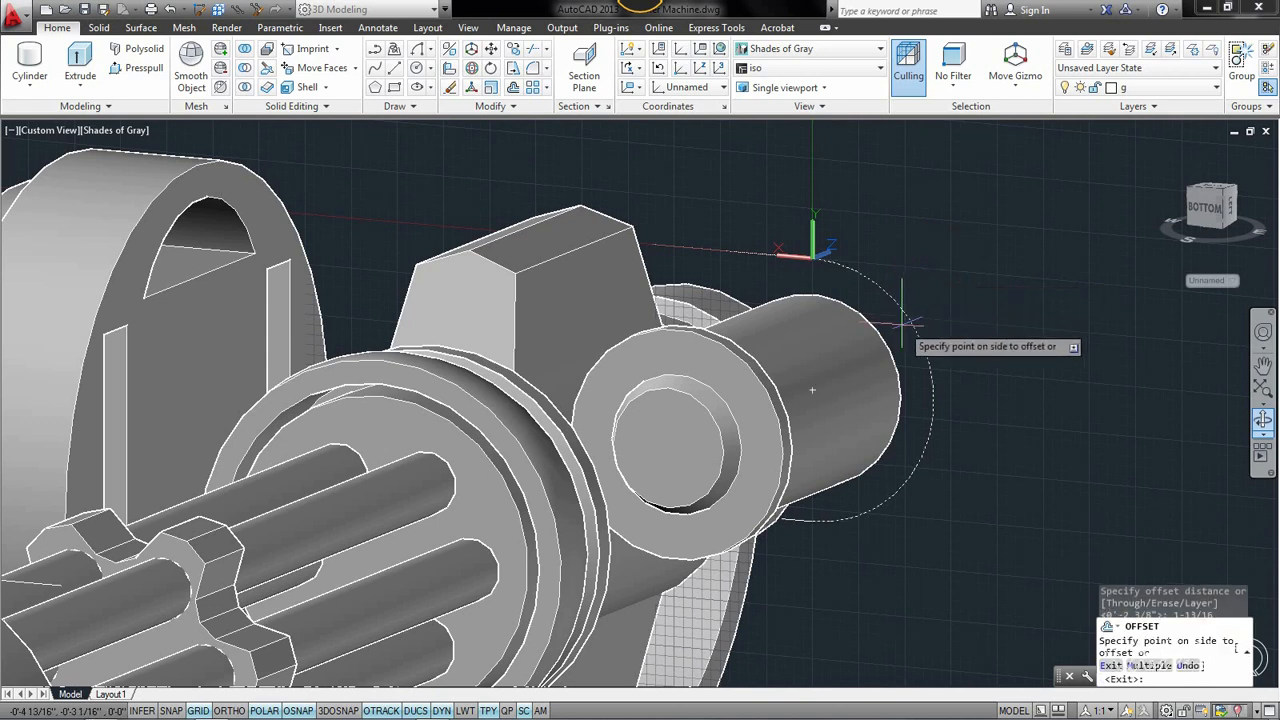
pyautogui.click(892, 476)
pyautogui.press('Return')
# Hide the side cylinder that covers the offset arc
pyautogui.click(868, 450)
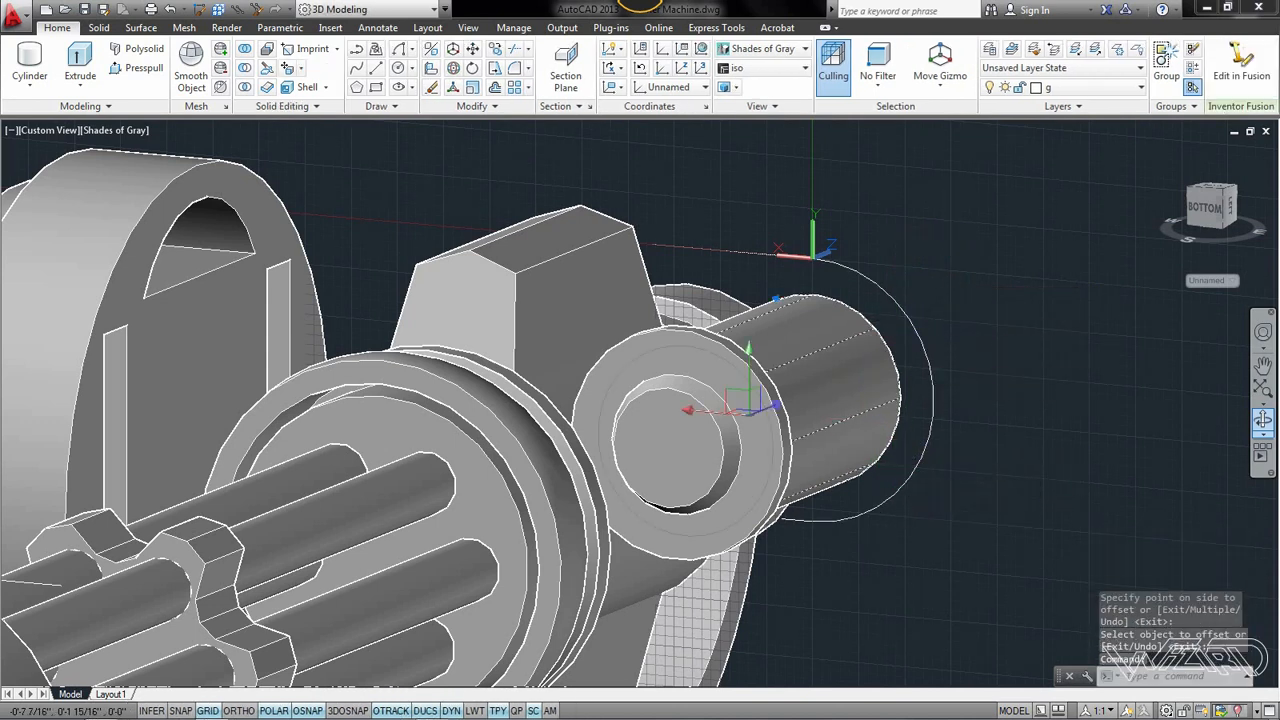
pyautogui.rightClick(950, 234)
pyautogui.moveTo(1066, 318)
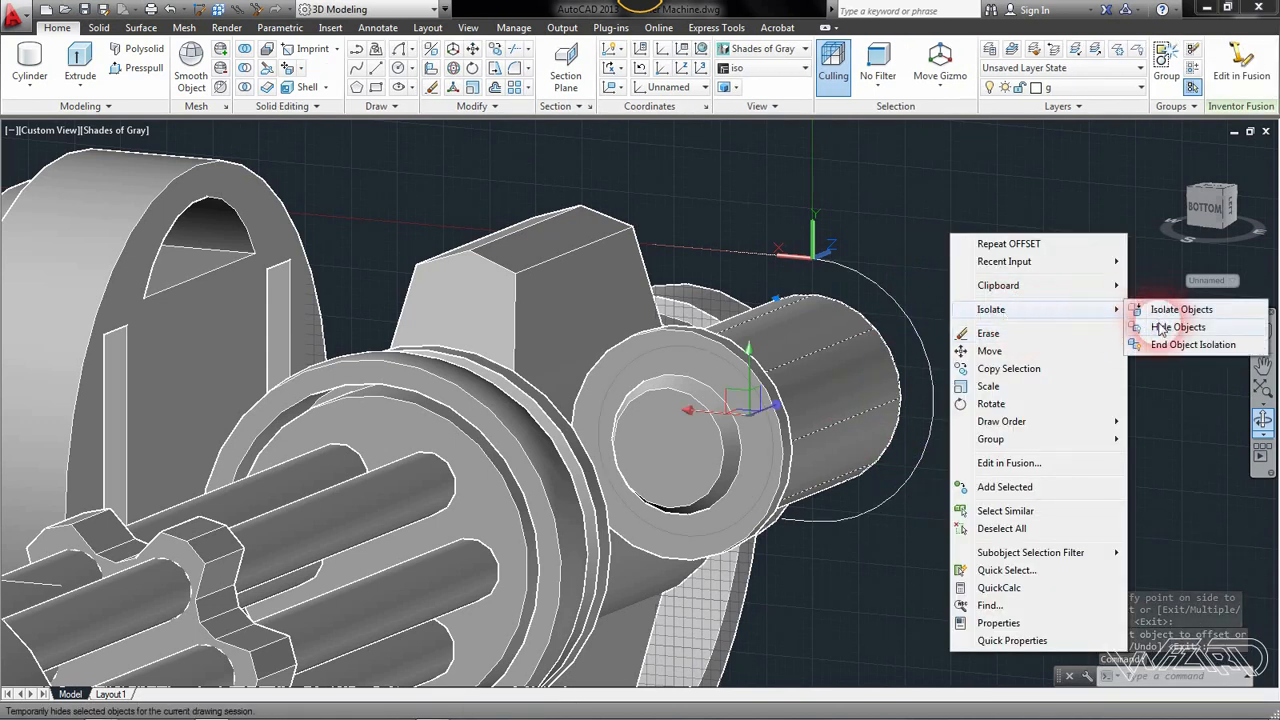
pyautogui.click(1158, 326)
pyautogui.scroll(2, 790, 284)
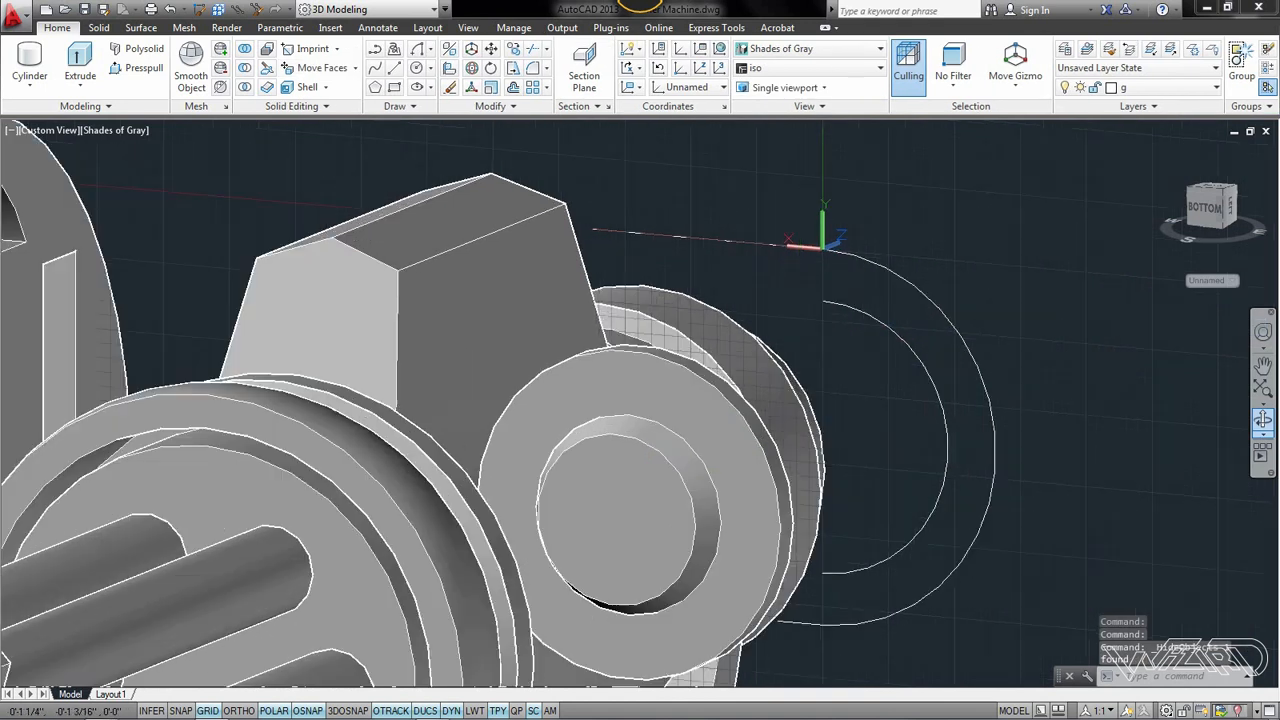
# Offset the upper and lower straight lines of the profile inward by the same 1-13/16 inch distance
pyautogui.press('Return')
pyautogui.press('Return')
pyautogui.click(790, 245)
pyautogui.click(814, 329)
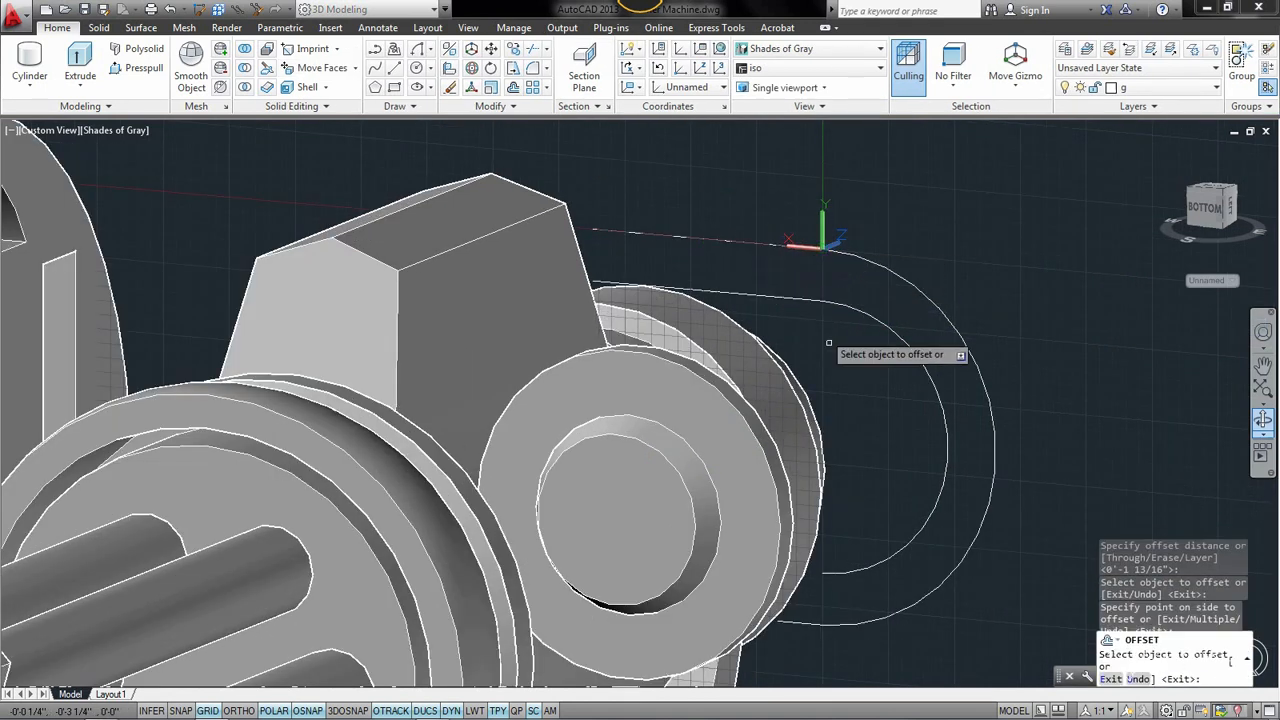
pyautogui.click(802, 622)
pyautogui.click(851, 528)
pyautogui.press('Return')
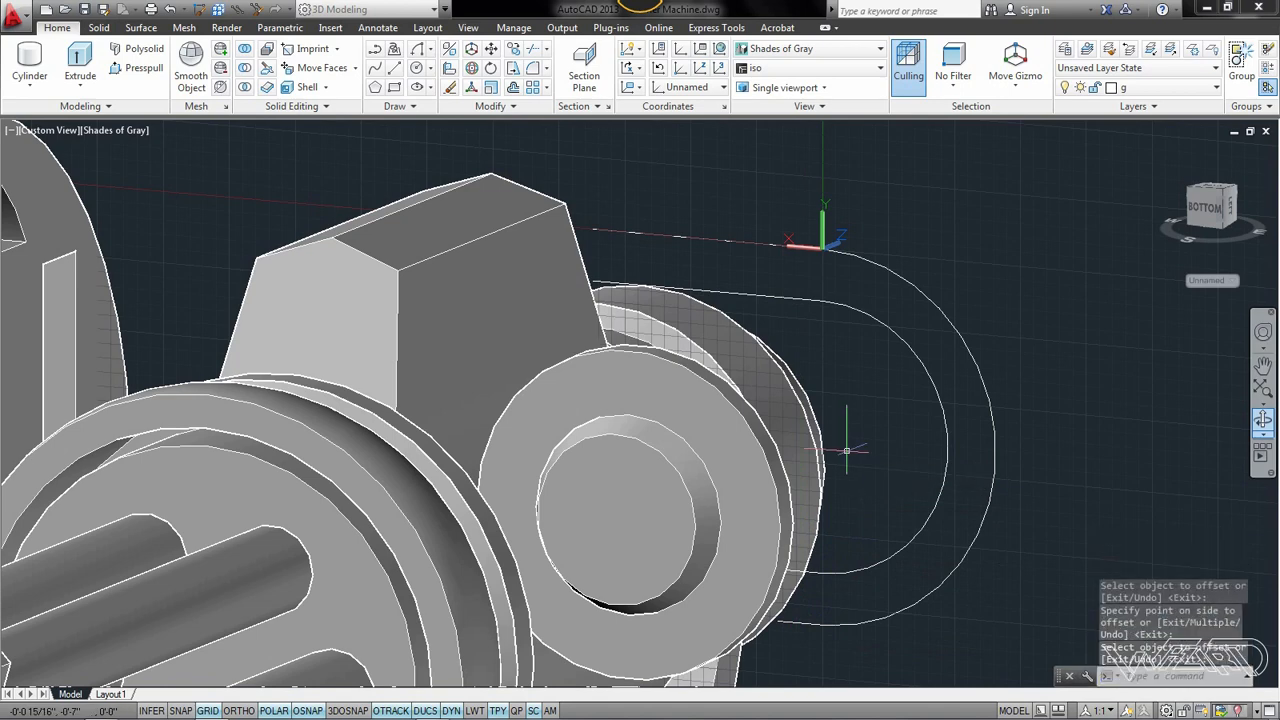
# Close the upper and lower open ends of the double profile with short straight lines
pyautogui.keyDown('shift'); pyautogui.moveTo(848, 449); pyautogui.dragTo(903, 489, button='middle'); pyautogui.keyUp('shift')
pyautogui.scroll(2, 551, 229)
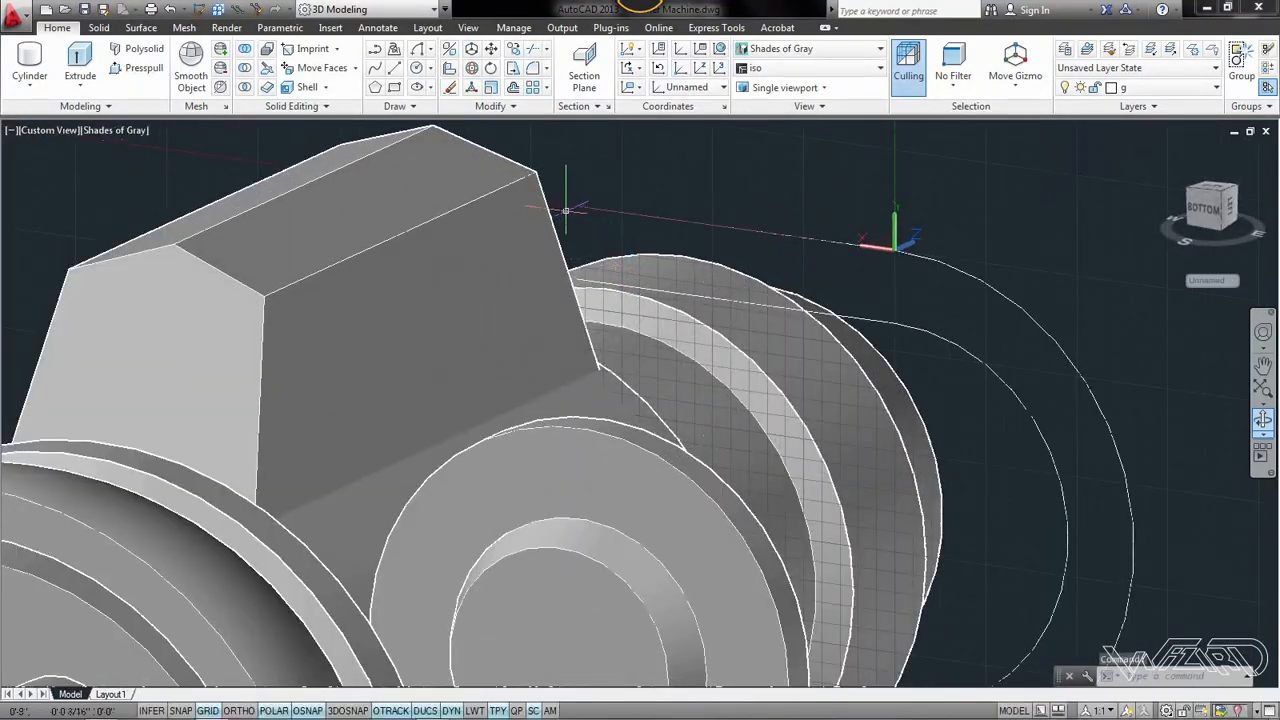
pyautogui.write('l')
pyautogui.press('Return')
pyautogui.click(577, 209)
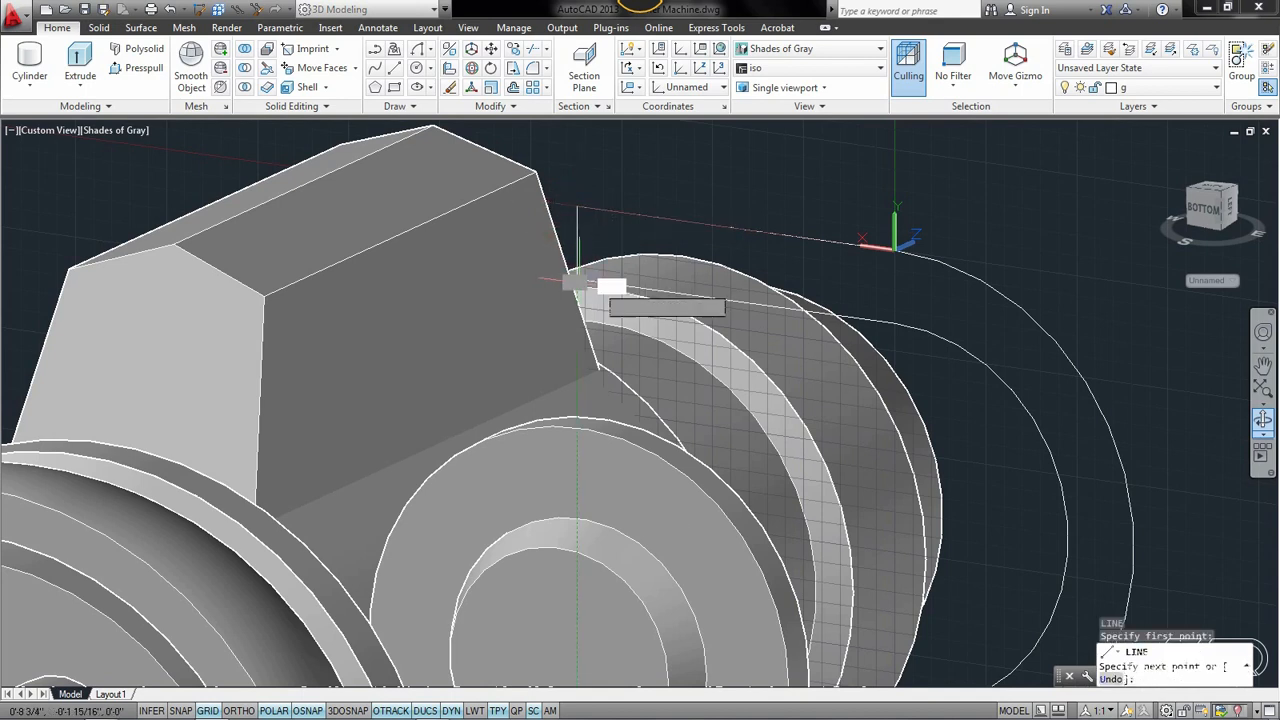
pyautogui.scroll(-3, 670, 240)
pyautogui.scroll(3, 750, 545)
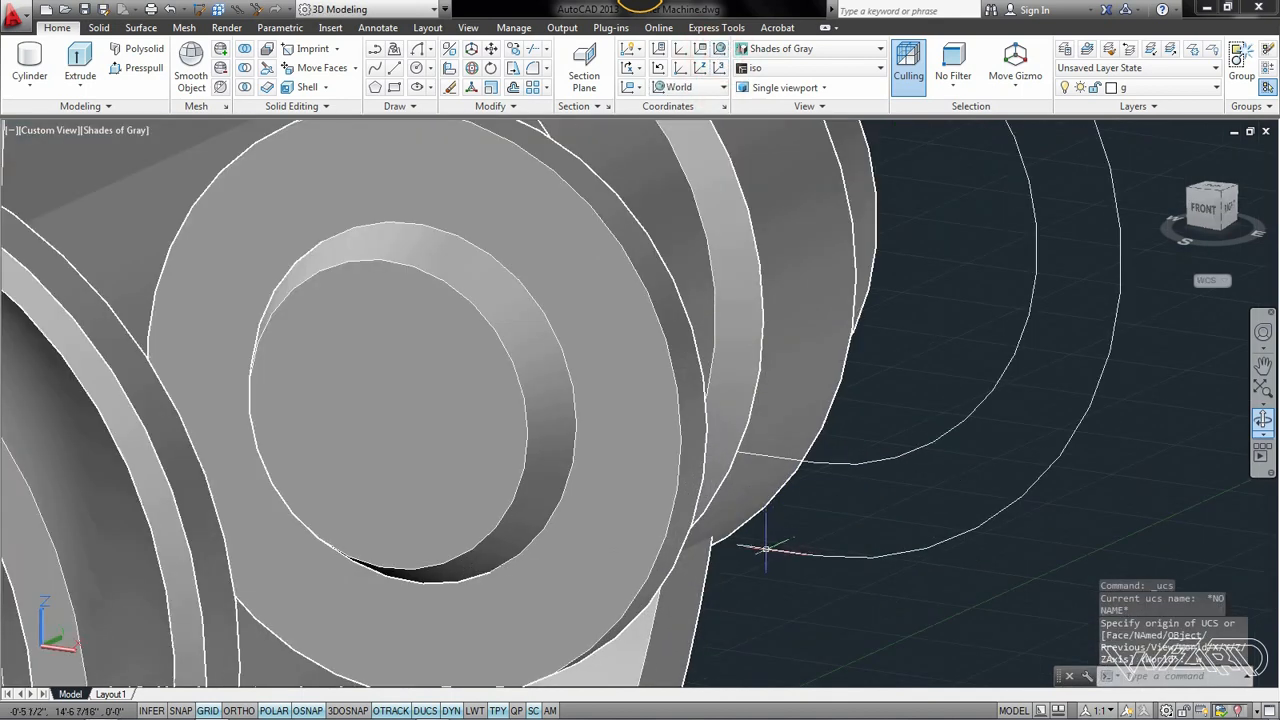
pyautogui.click(737, 451)
pyautogui.press('Return')
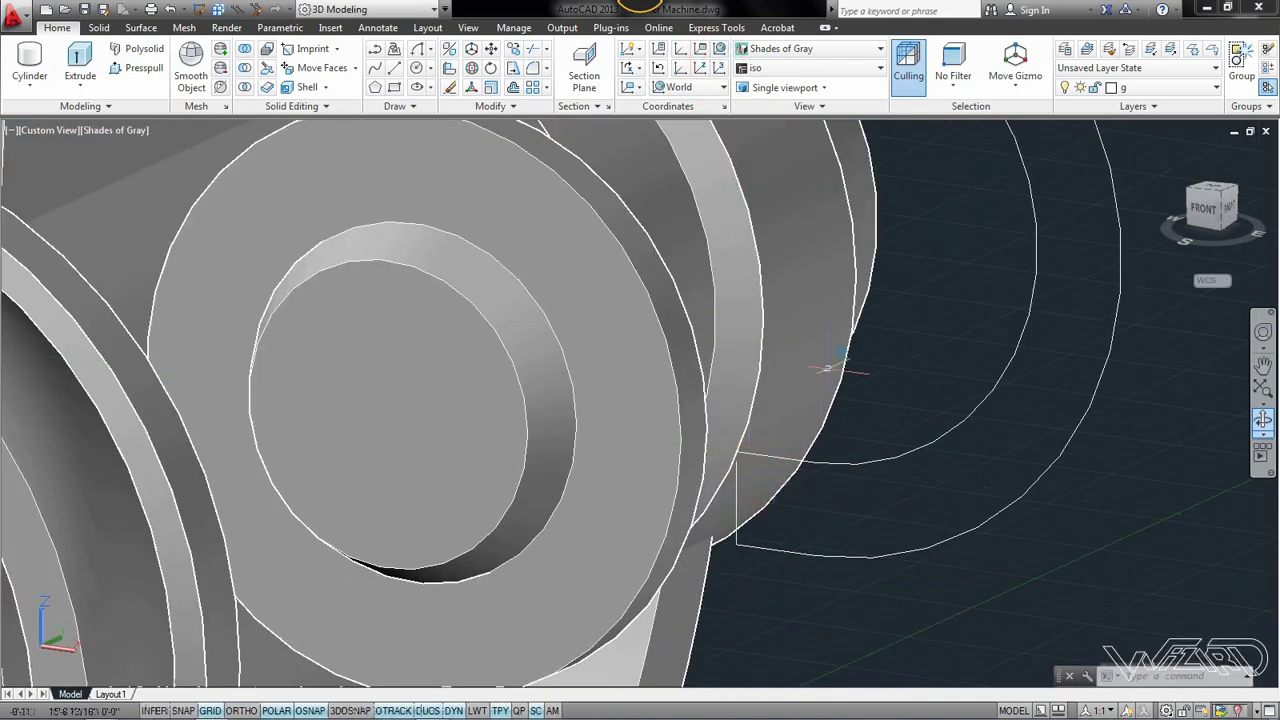
# Hide the stepped cylindrical parts behind the closed profile
pyautogui.click(853, 350)
pyautogui.click(742, 330)
pyautogui.rightClick(875, 310)
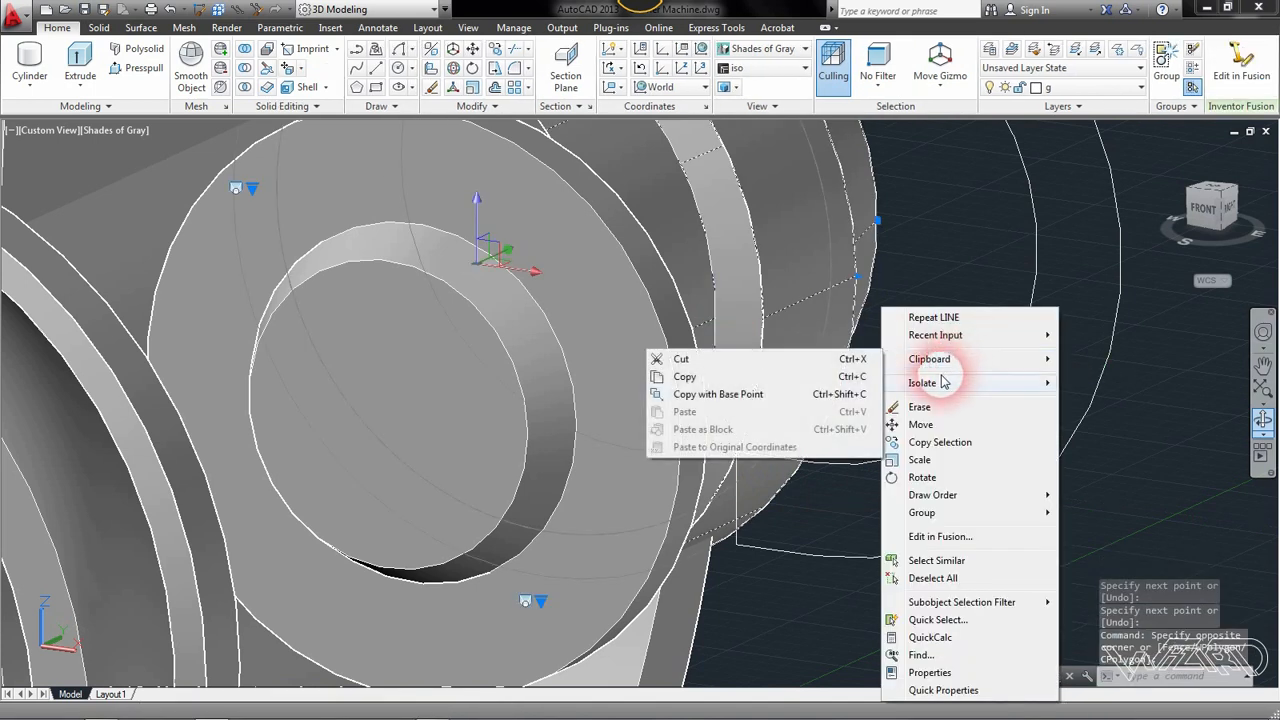
pyautogui.moveTo(1023, 385)
pyautogui.click(1073, 401)
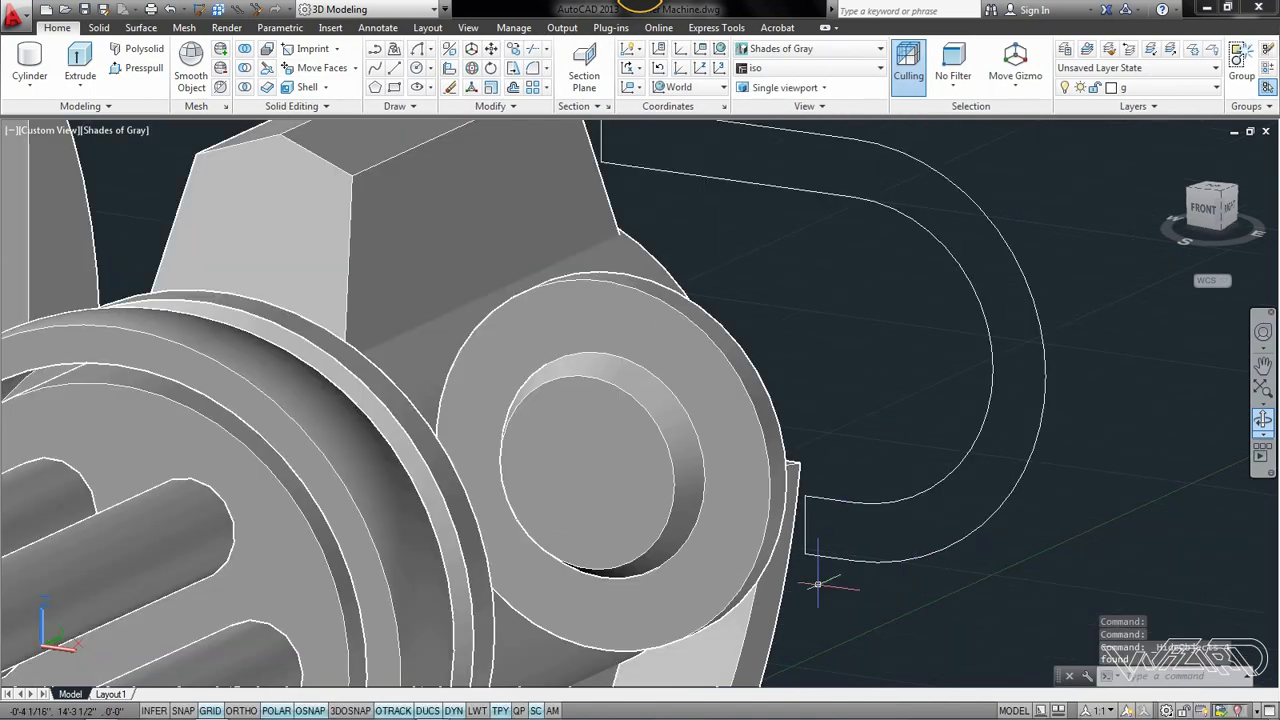
# Try to stretch the profile's upper outer corner so its end line follows the slope of the angular block
pyautogui.scroll(-2, 818, 584)
pyautogui.scroll(6, 672, 280)
pyautogui.click(737, 298)
pyautogui.click(699, 268)
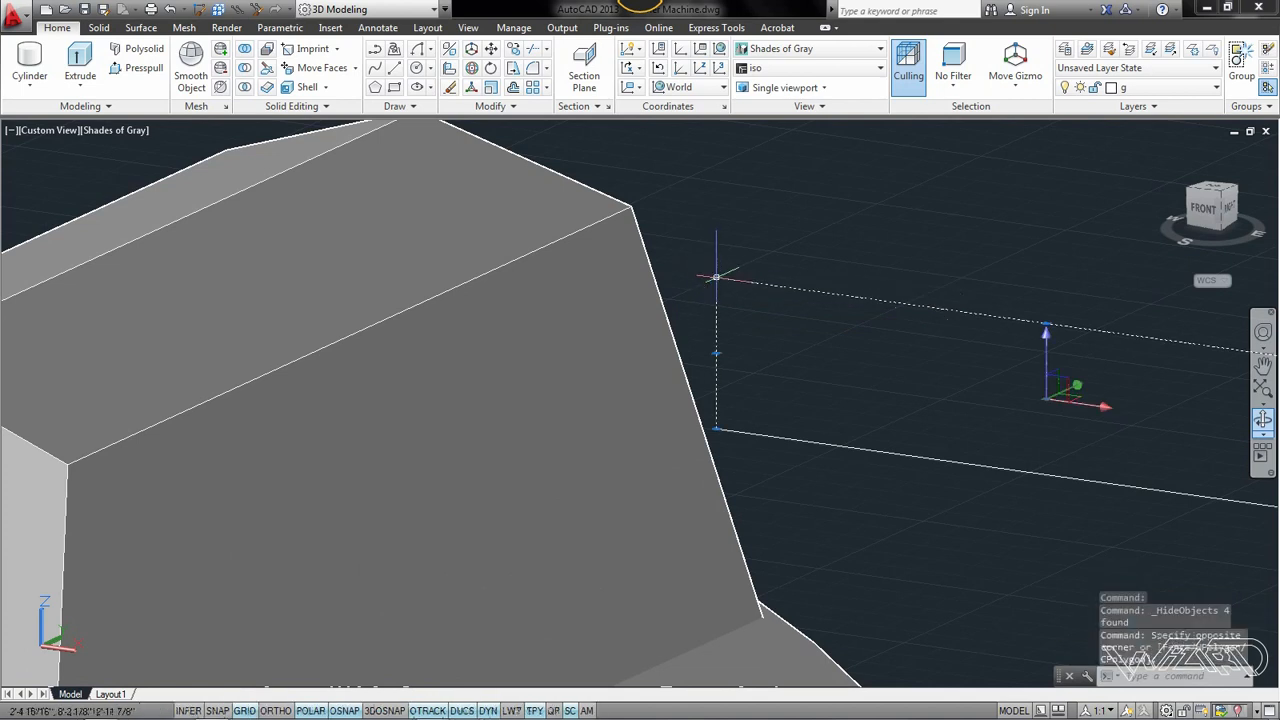
pyautogui.click(716, 277)
pyautogui.click(668, 270)
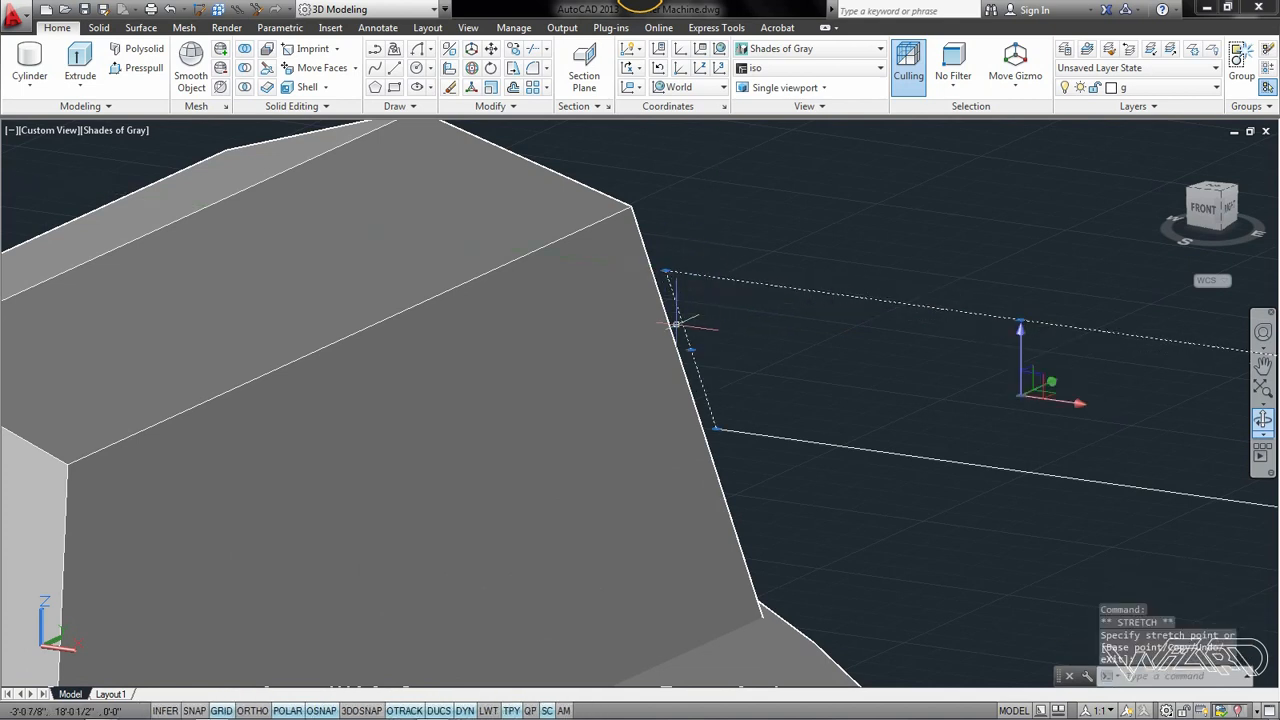
pyautogui.click(802, 457)
pyautogui.click(729, 234)
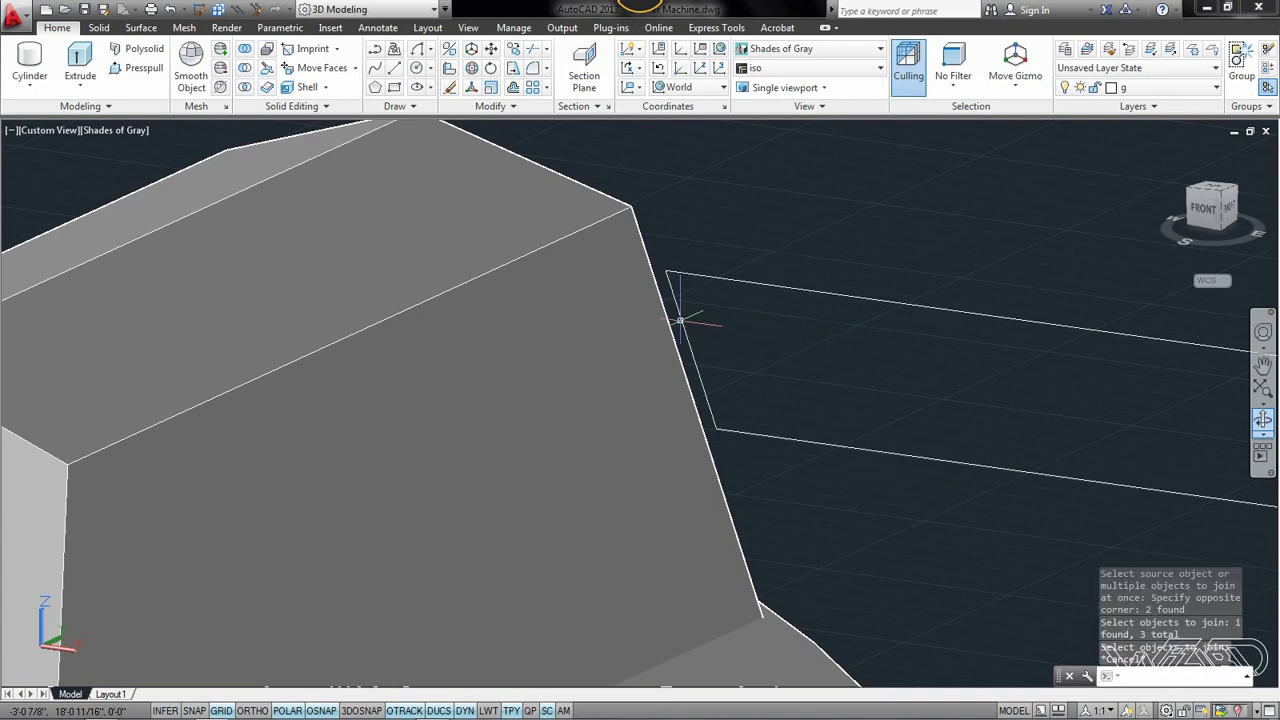
# Join all eight lines and arcs of the cover profile into one closed curve
pyautogui.click(806, 457)
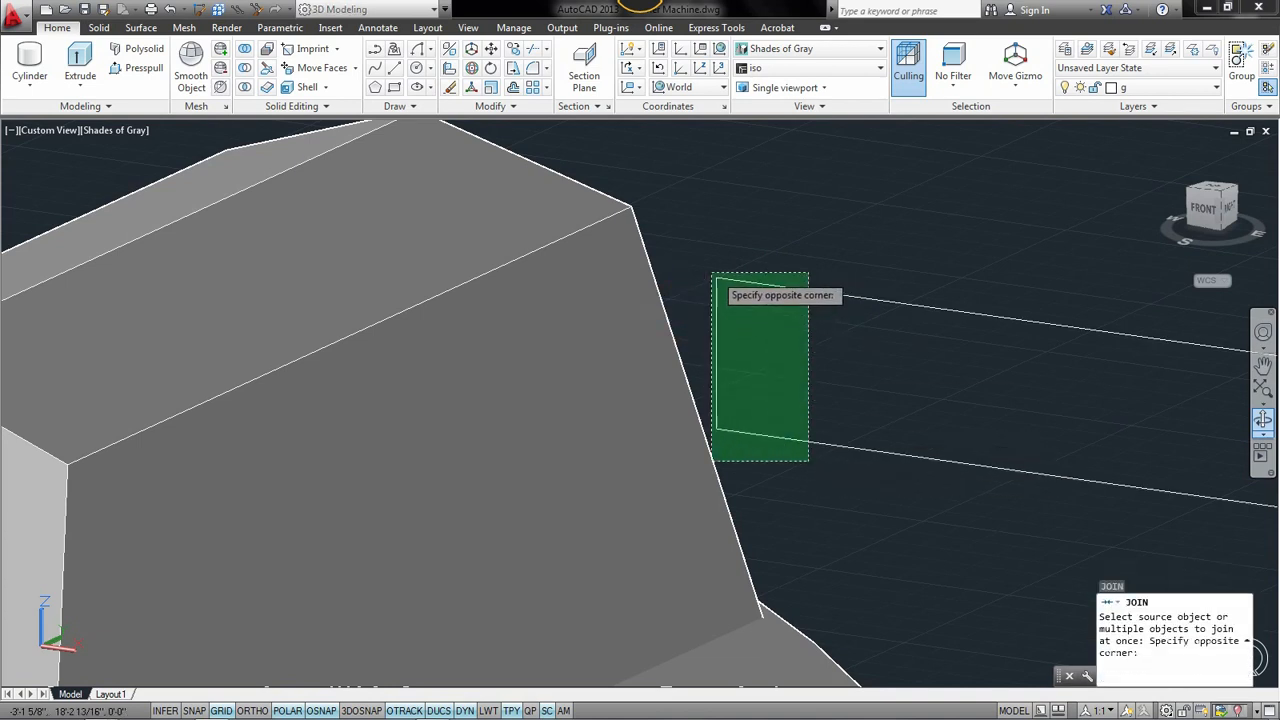
pyautogui.click(711, 275)
pyautogui.click(767, 307)
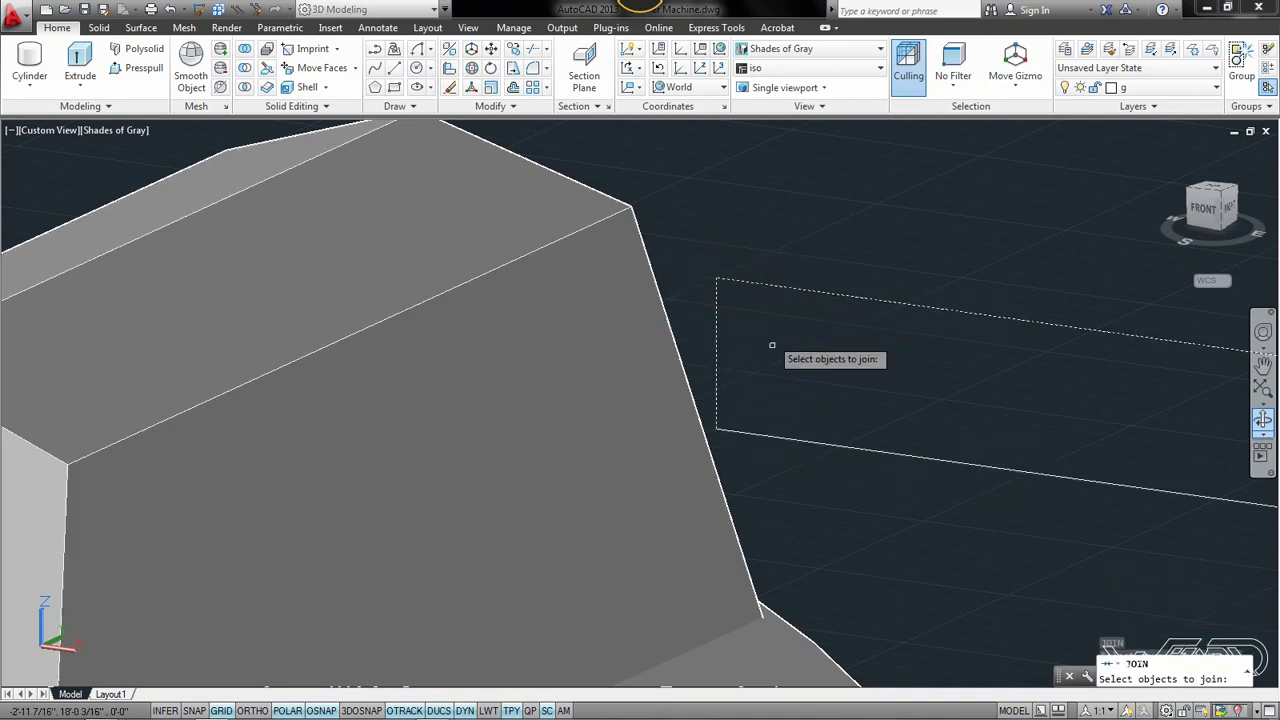
pyautogui.click(686, 452)
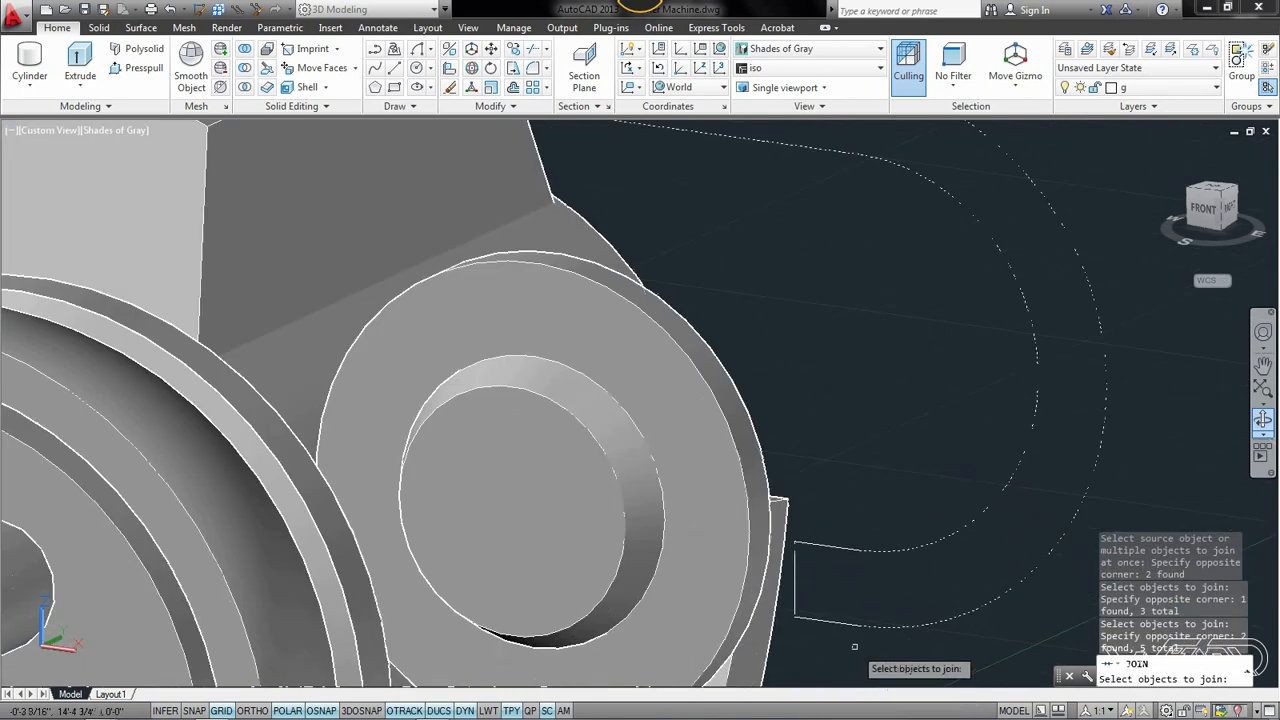
pyautogui.click(786, 492)
pyautogui.click(805, 552)
pyautogui.press('Return')
pyautogui.click(817, 548)
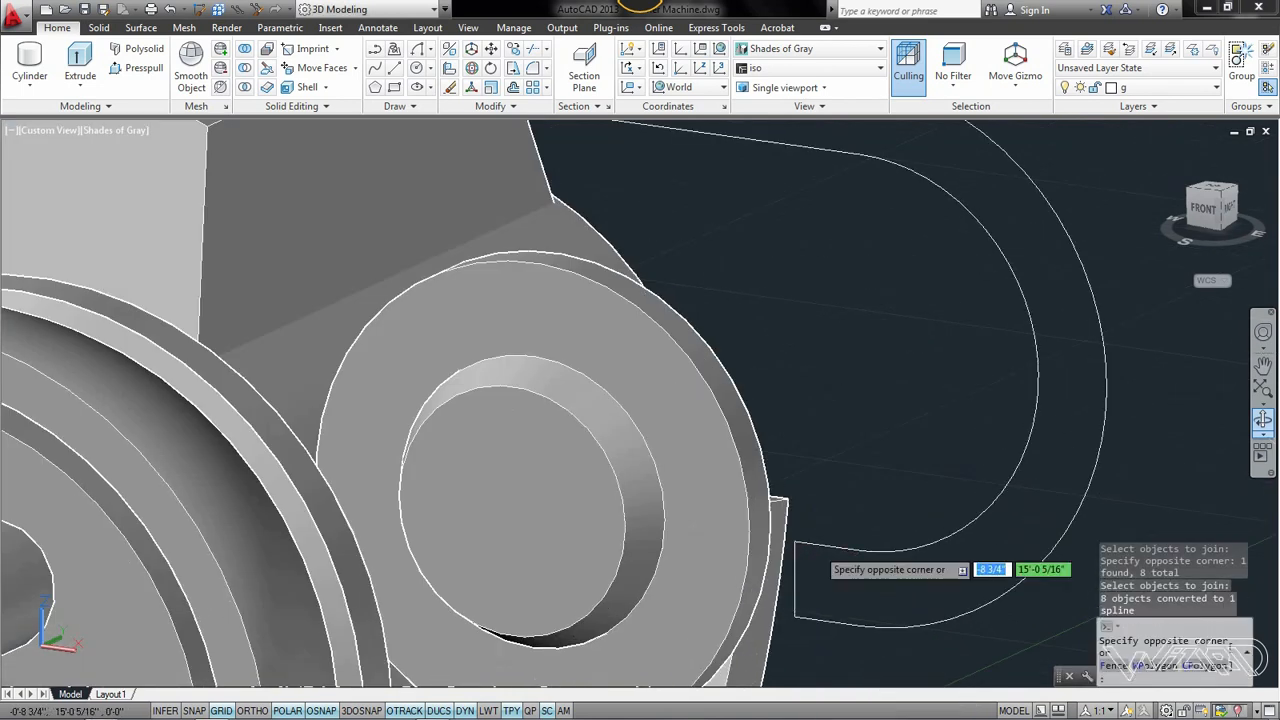
pyautogui.click(810, 539)
pyautogui.click(75, 64)
pyautogui.scroll(-4, 891, 369)
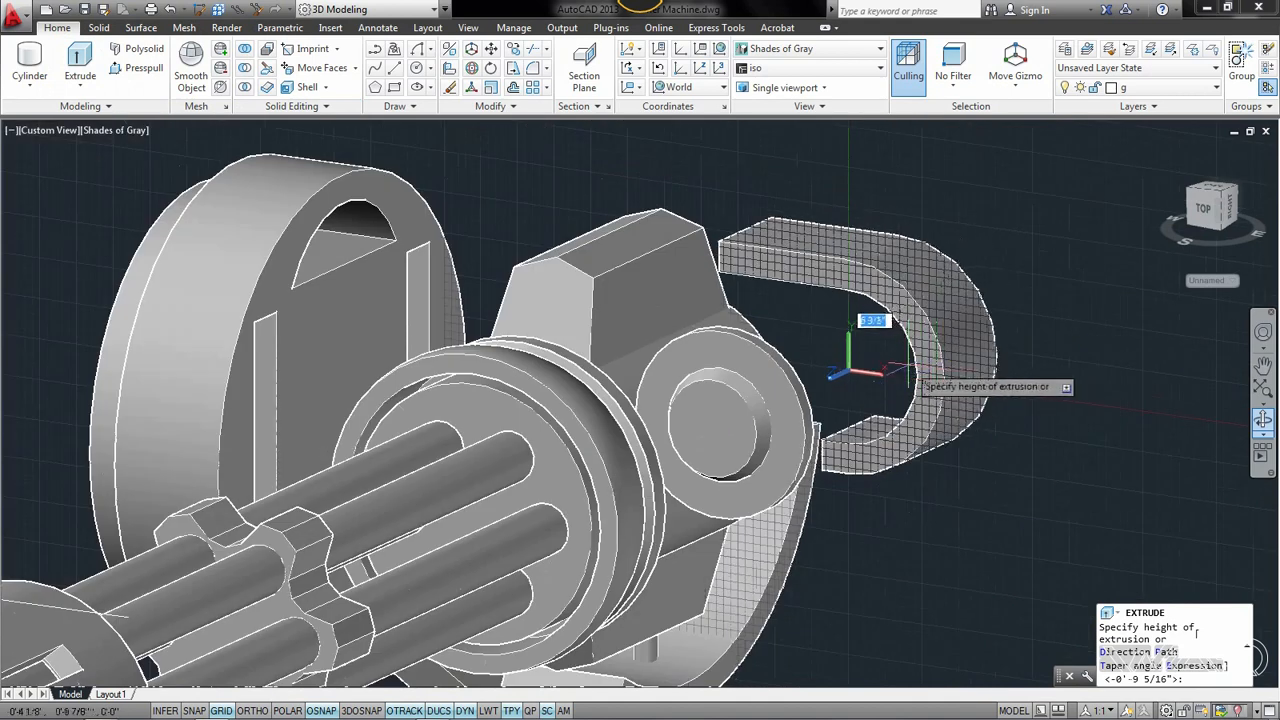
pyautogui.keyDown('shift'); pyautogui.moveTo(905, 370); pyautogui.dragTo(395, 456, button='middle'); pyautogui.keyUp('shift')
pyautogui.press('Escape')
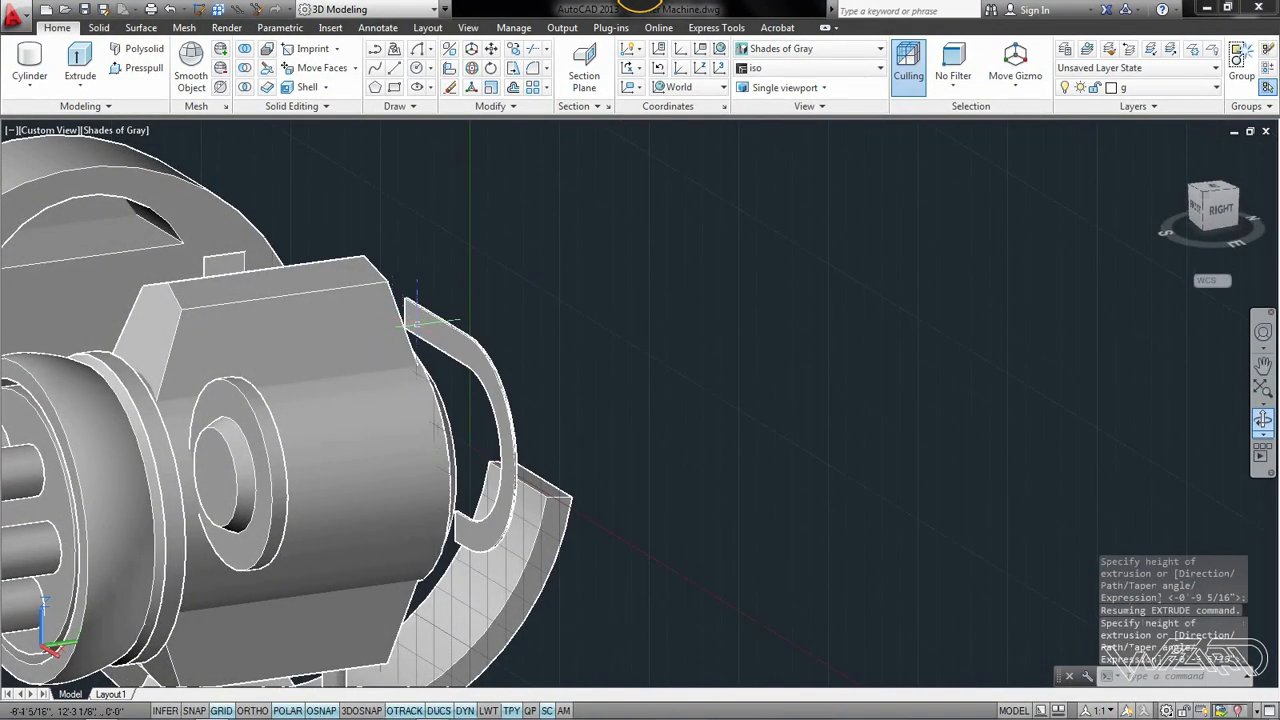
# Undo the previous cover extrusion, then extrude the closed profile 3-7/16" along the side cylinder
pyautogui.hotkey('ctrl', 'z')
pyautogui.scroll(-3, 586, 432)
pyautogui.keyDown('shift'); pyautogui.moveTo(750, 432); pyautogui.dragTo(611, 446, button='middle'); pyautogui.keyUp('shift')
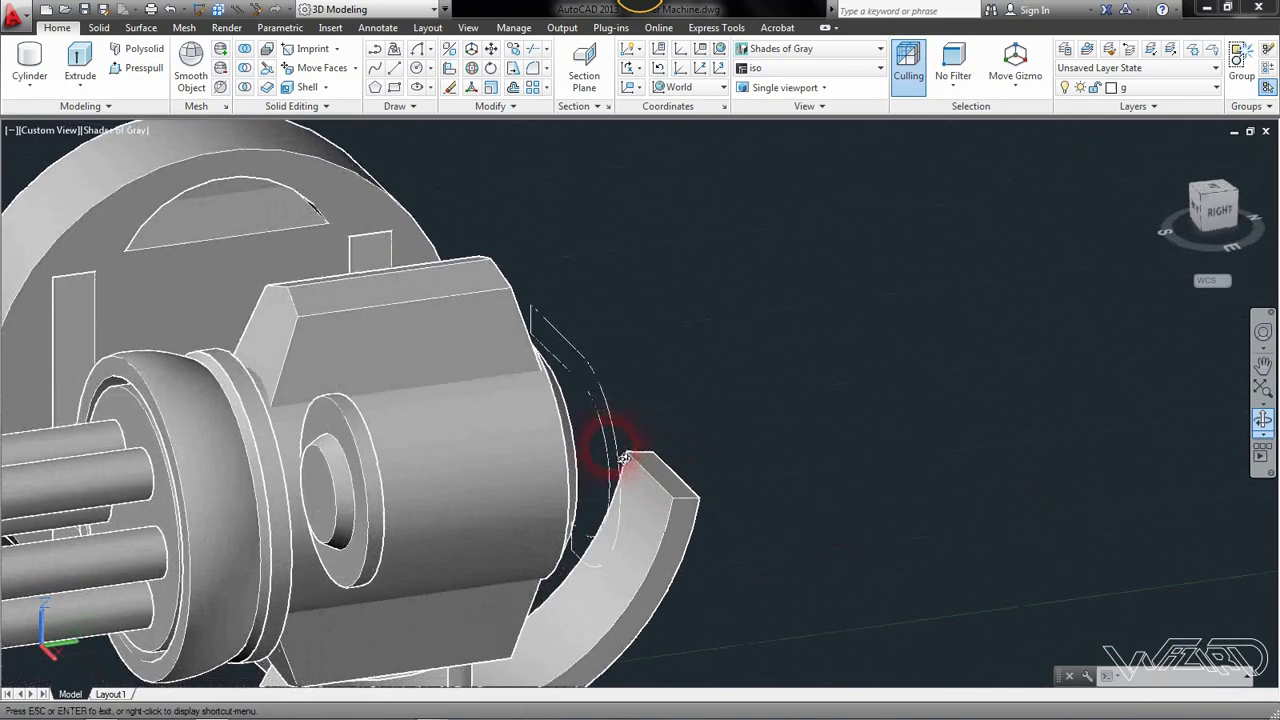
pyautogui.click(84, 64)
pyautogui.click(596, 386)
pyautogui.click(578, 395)
pyautogui.press('Return')
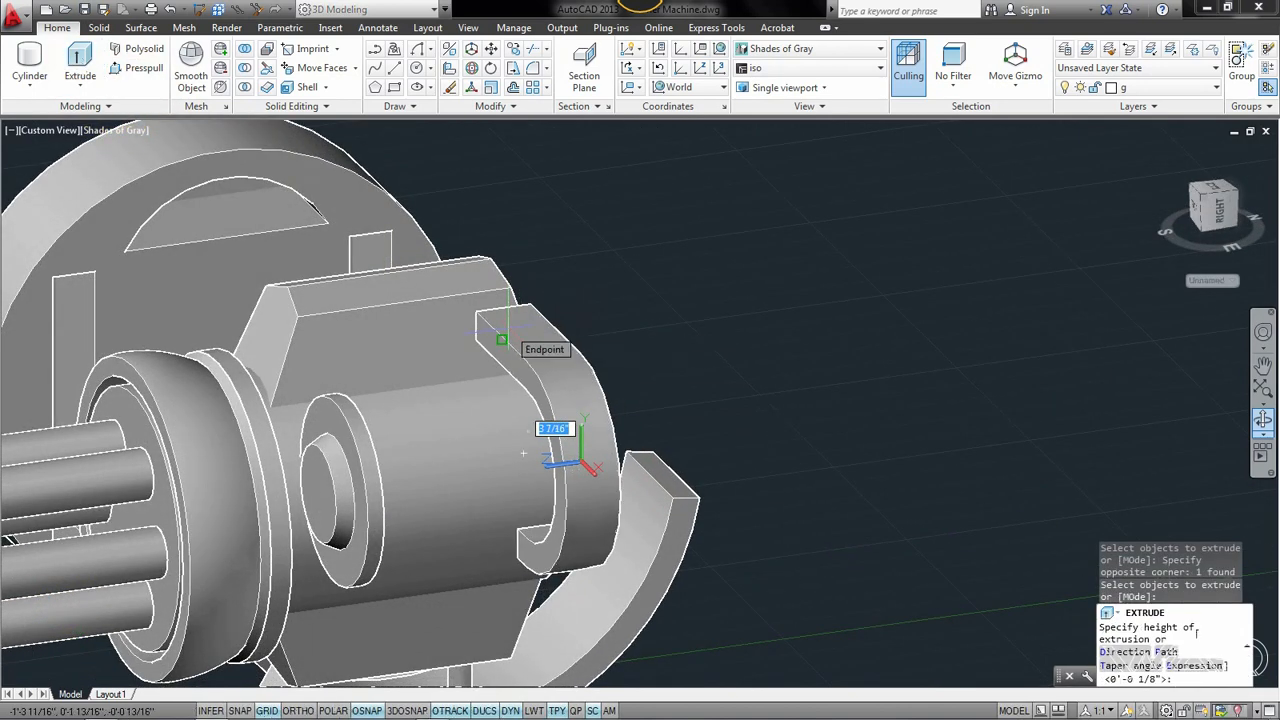
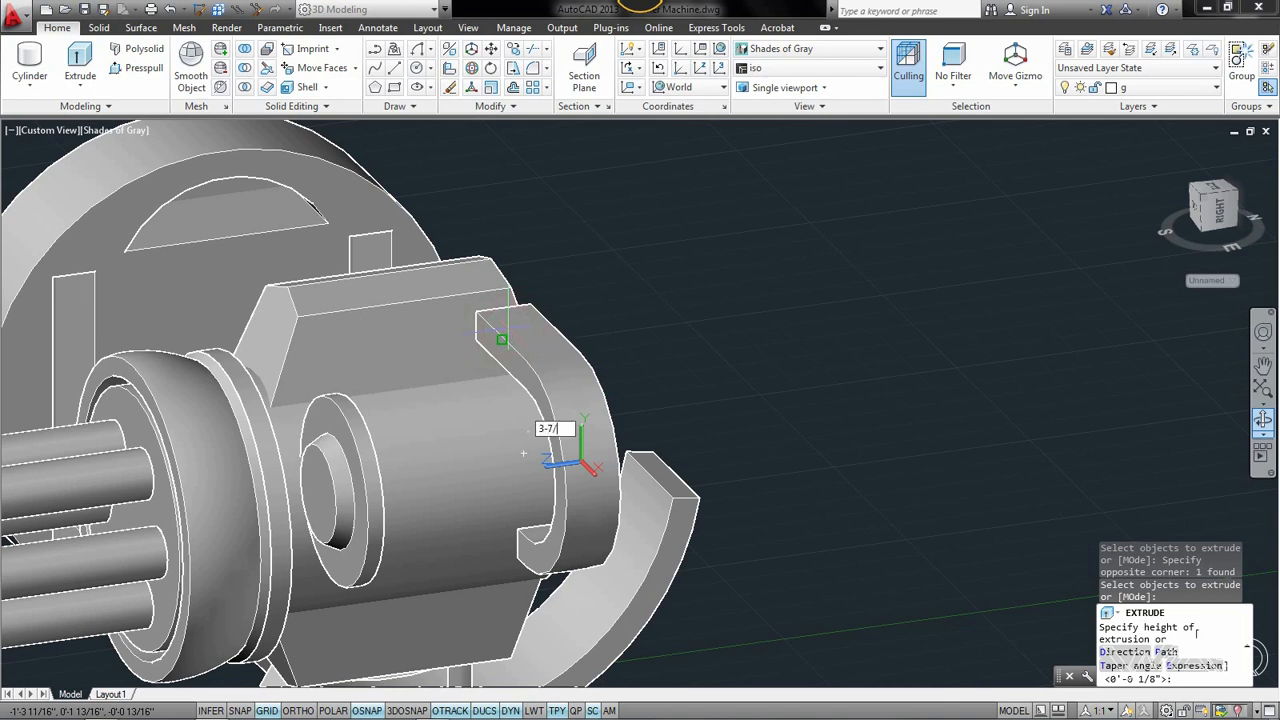
pyautogui.press('Return')
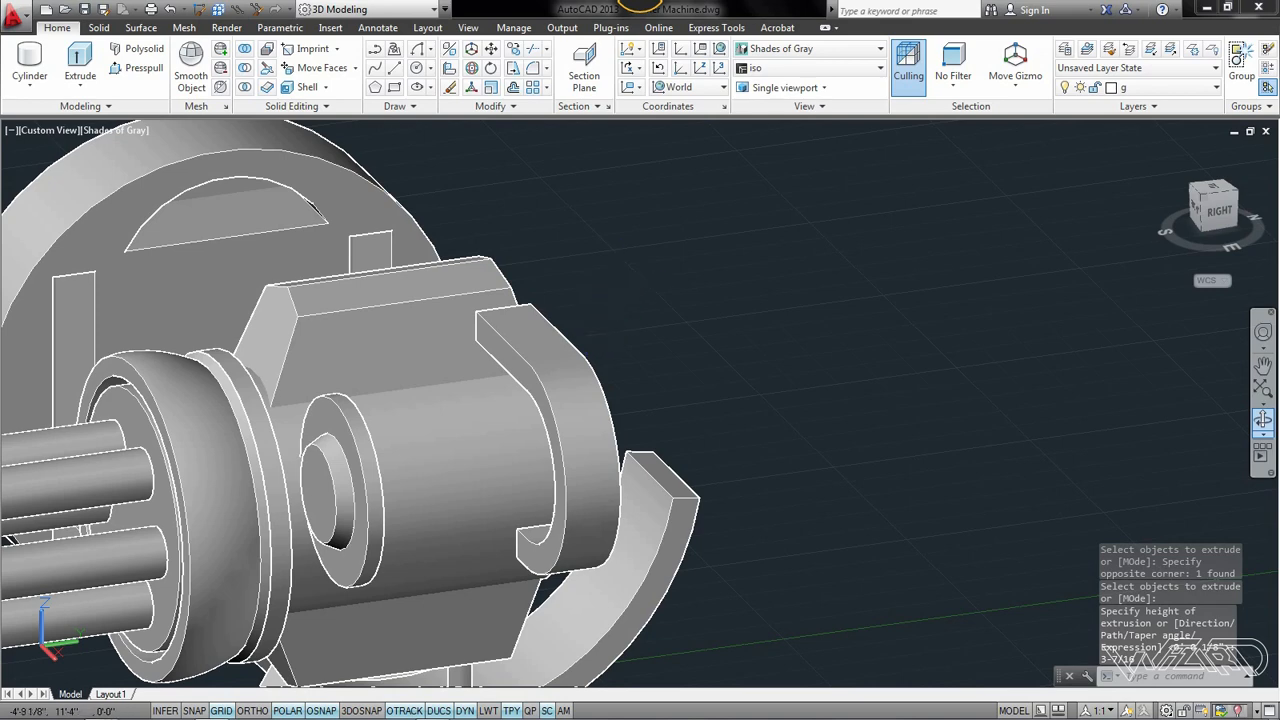
# End the object isolation so all hidden parts of the machine are shown
pyautogui.rightClick(624, 288)
pyautogui.moveTo(677, 346)
pyautogui.click(875, 397)
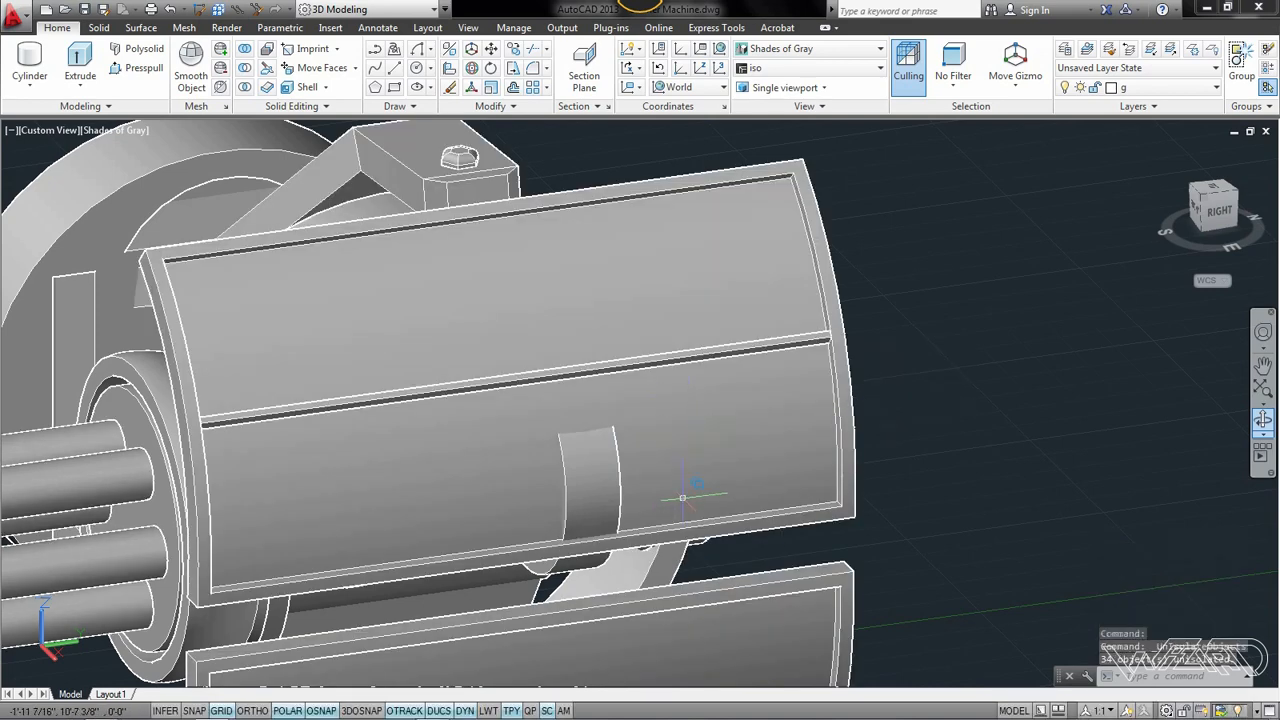
# Move the extruded cover together with the side cylinder parts horizontally toward the angular block, with object snap off
pyautogui.keyDown('shift'); pyautogui.moveTo(682, 497); pyautogui.dragTo(867, 478, button='middle'); pyautogui.keyUp('shift')
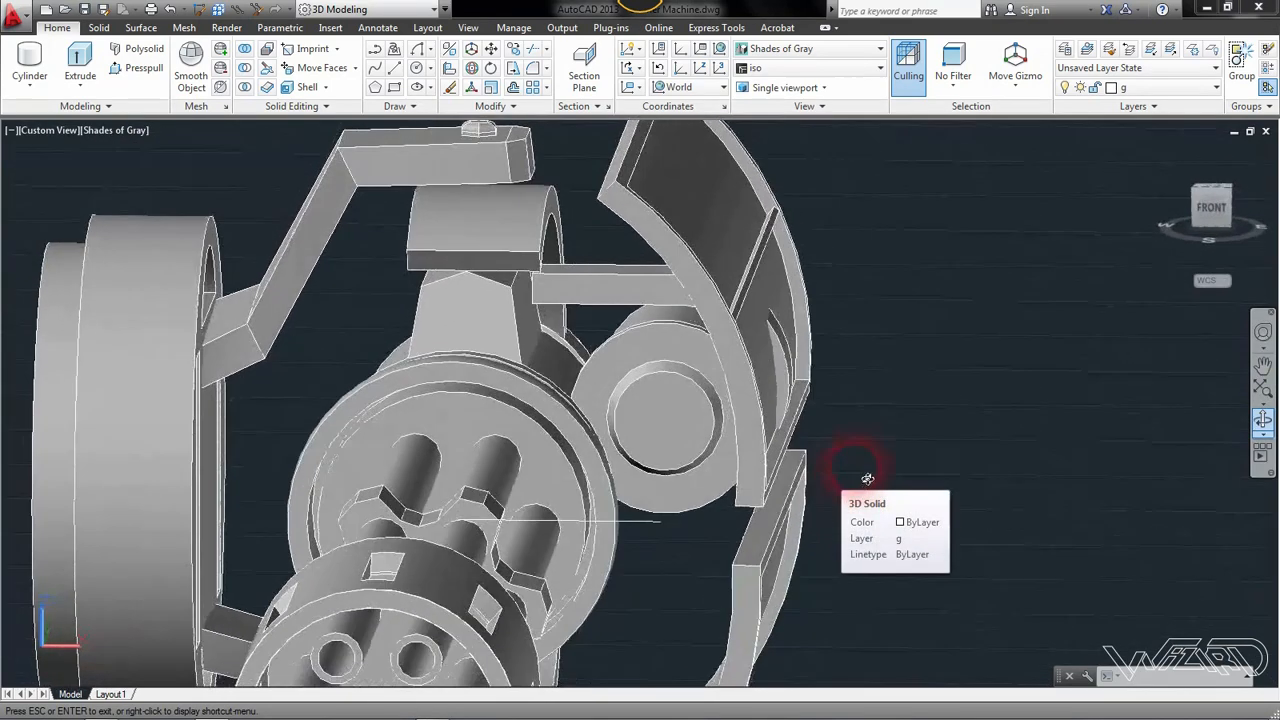
pyautogui.click(636, 290)
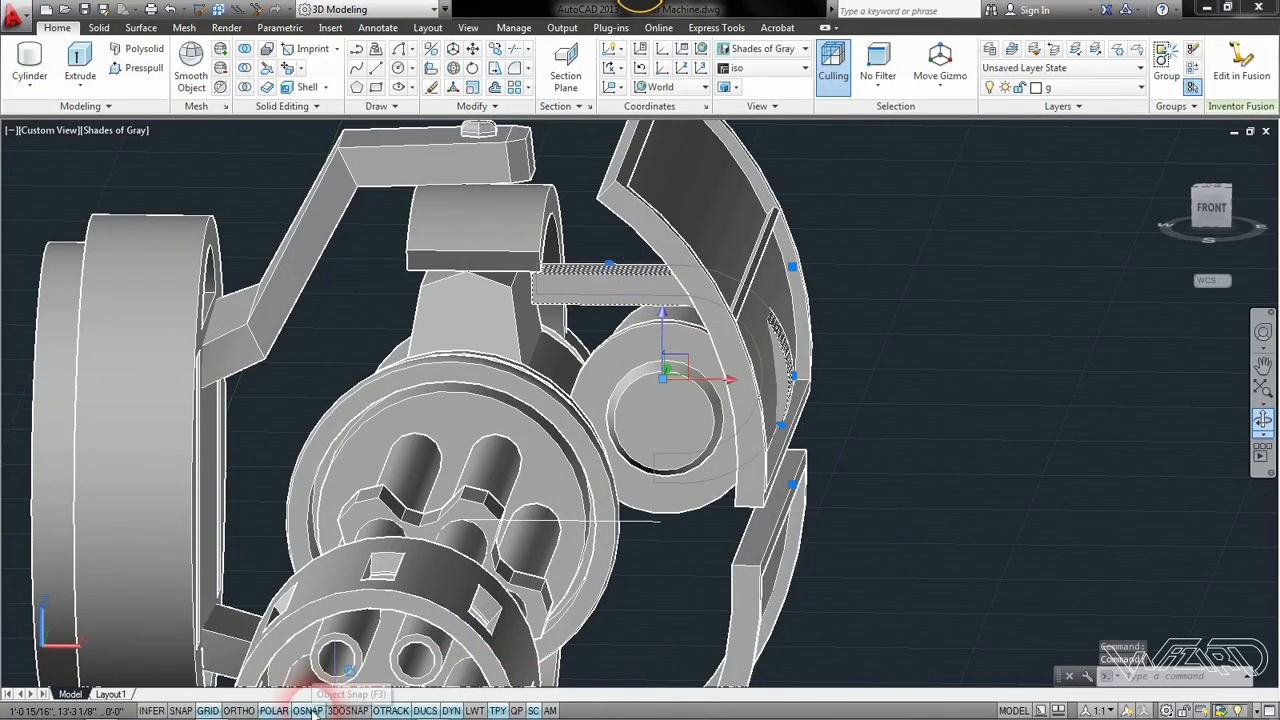
pyautogui.click(628, 435)
pyautogui.click(732, 473)
pyautogui.click(584, 363)
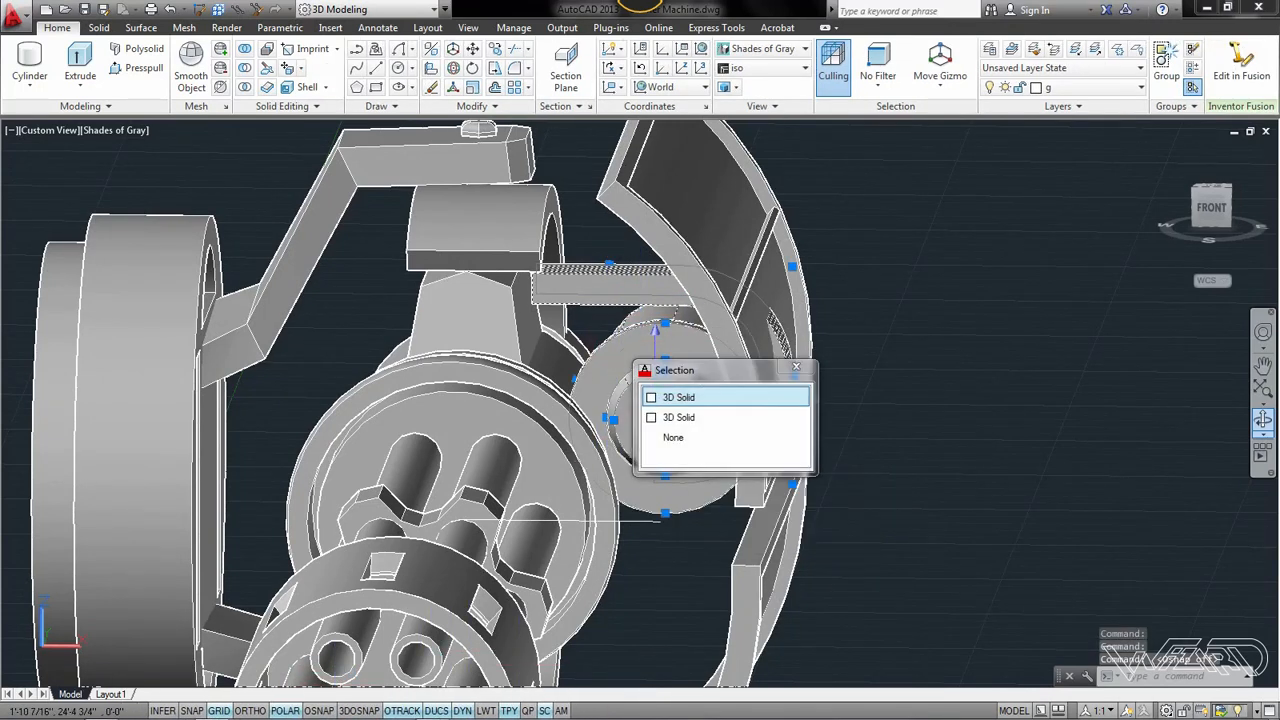
pyautogui.click(687, 392)
pyautogui.click(724, 405)
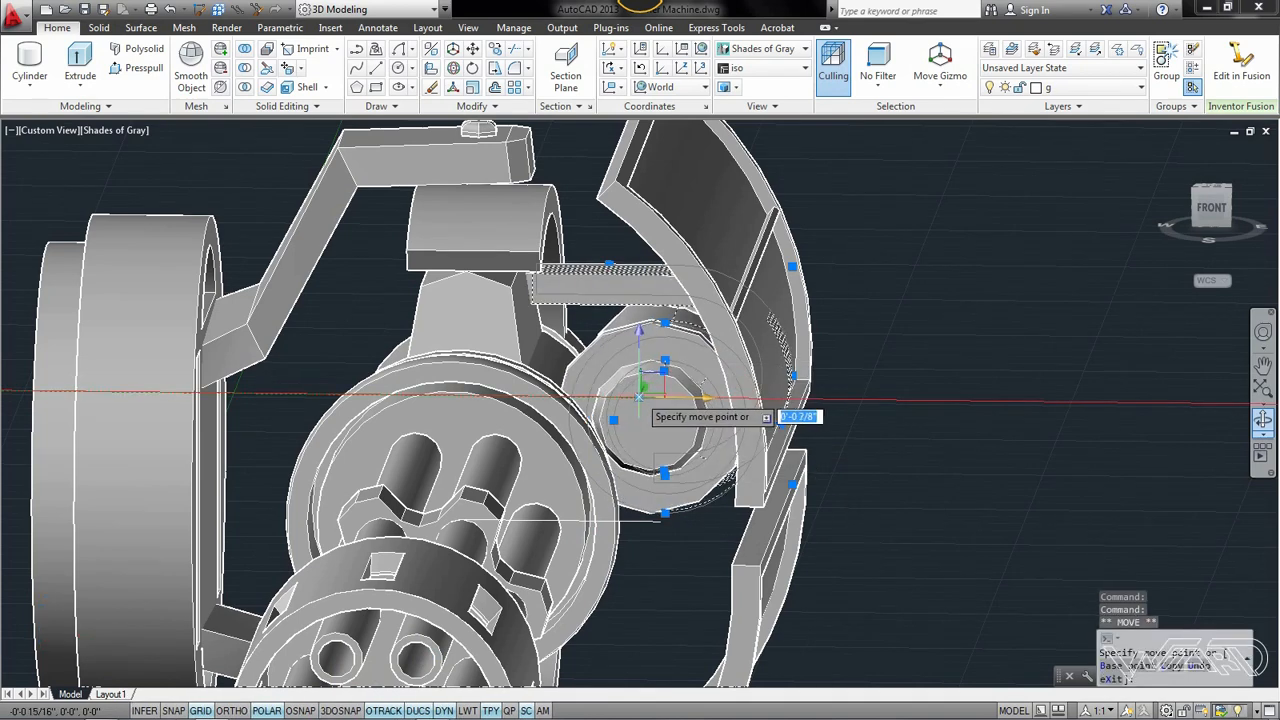
pyautogui.click(633, 397)
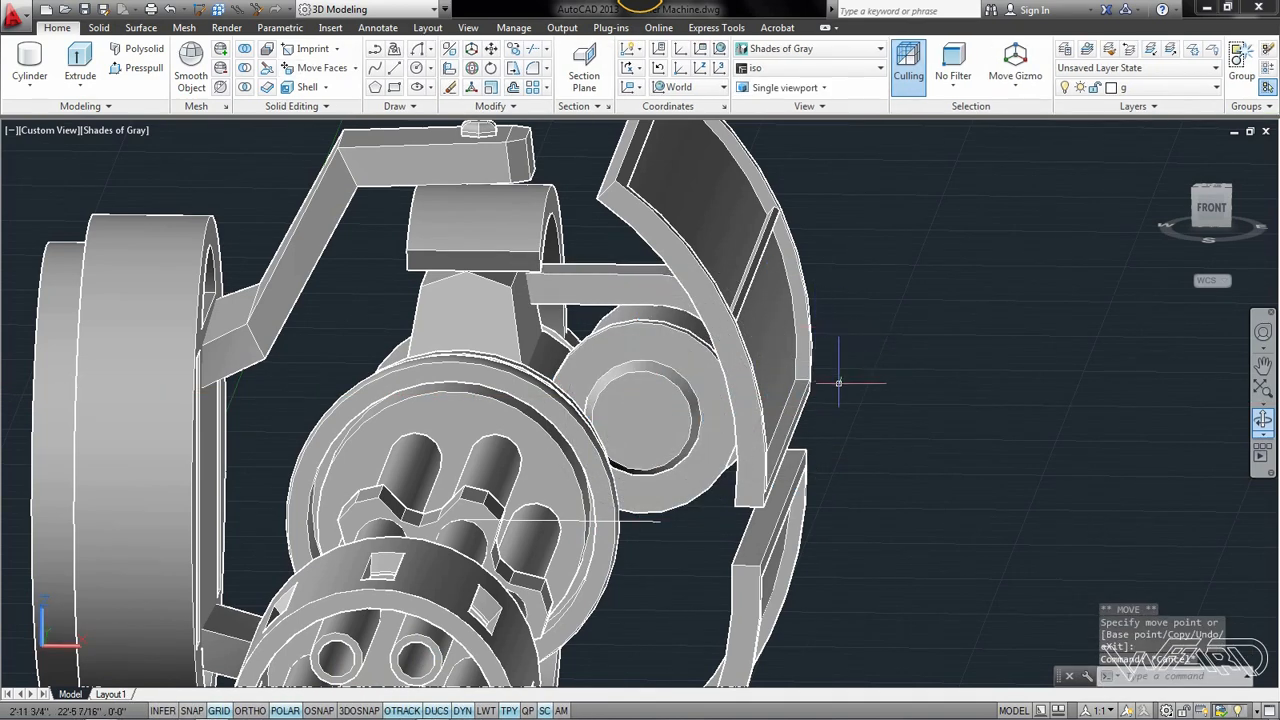
# Shift the cover and side cylinder parts slightly further toward the angular block along the same horizontal axis
pyautogui.keyDown('shift'); pyautogui.moveTo(837, 374); pyautogui.dragTo(865, 398, button='middle'); pyautogui.keyUp('shift')
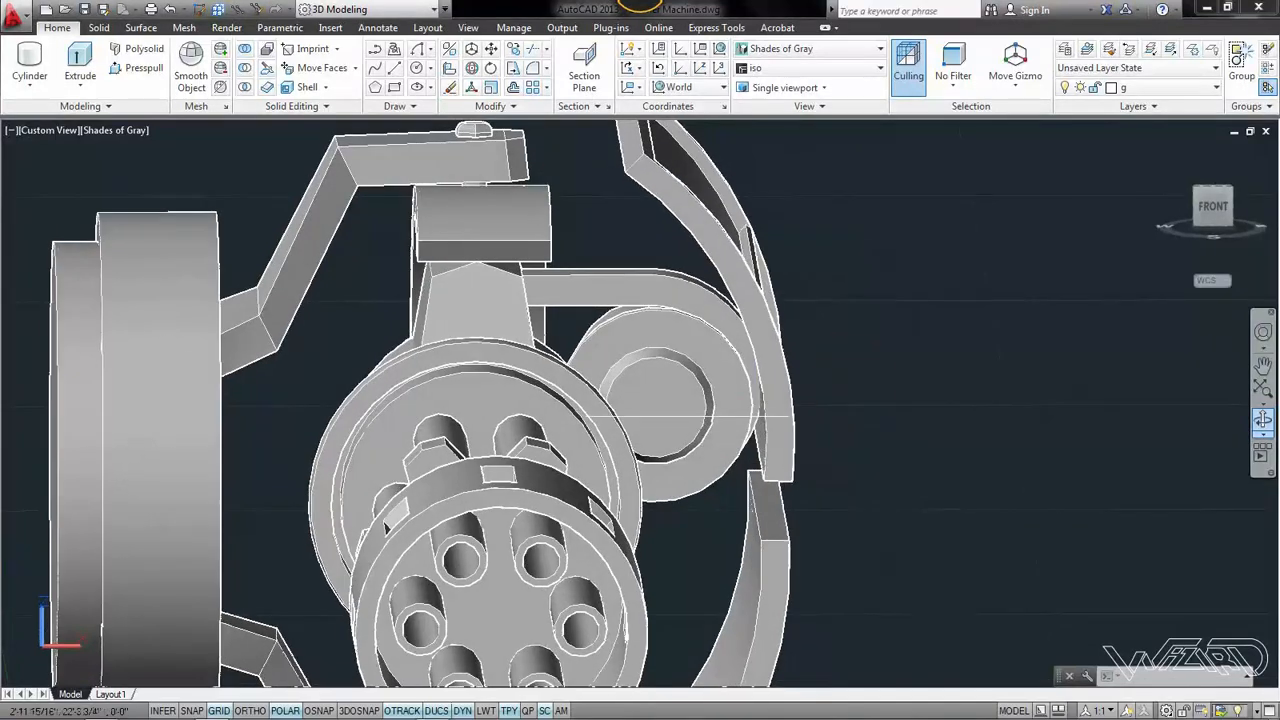
pyautogui.click(770, 401)
pyautogui.click(869, 468)
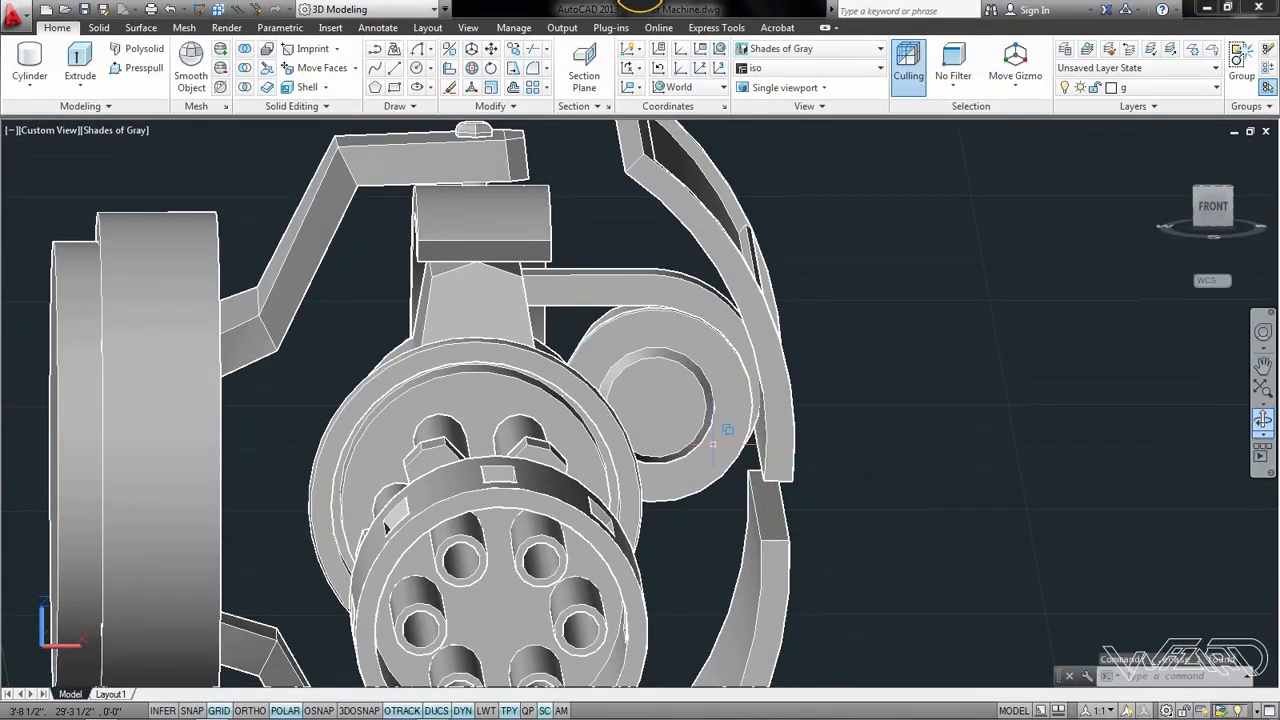
pyautogui.click(708, 508)
pyautogui.click(621, 329)
pyautogui.click(697, 394)
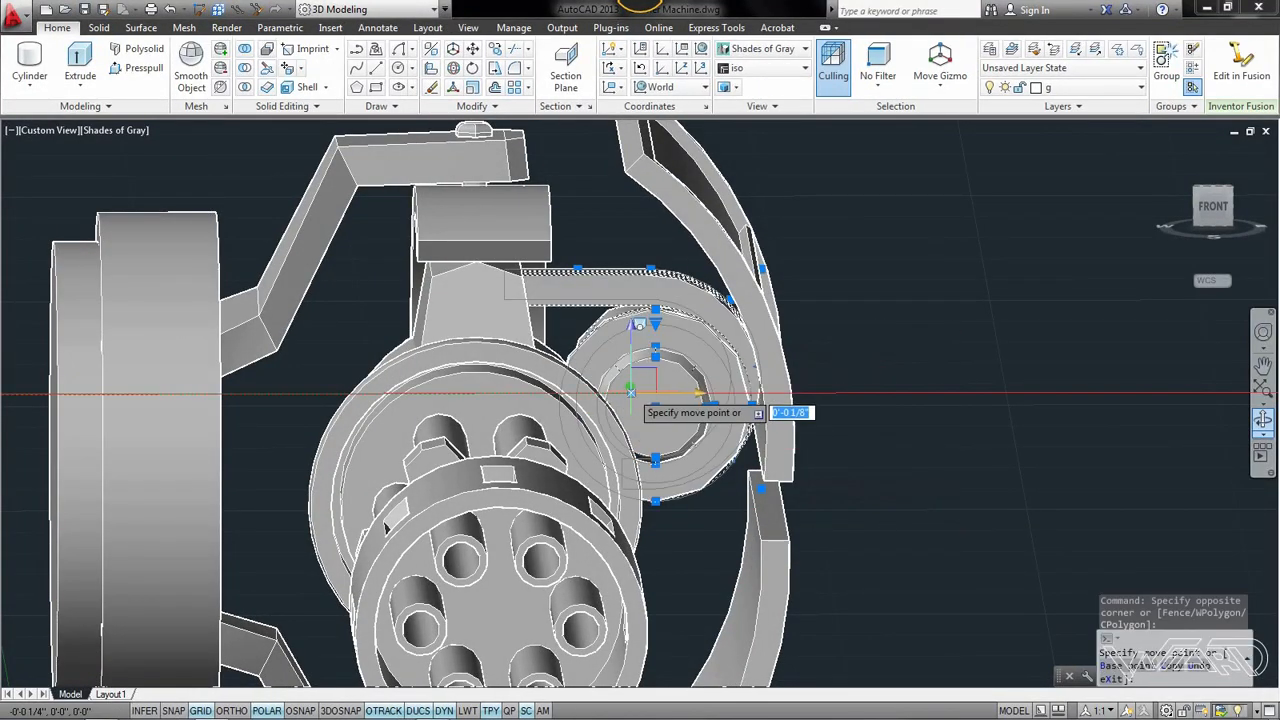
pyautogui.press('Escape')
pyautogui.press('Escape')
# Hide the curved outer panels that cover the side cylinder
pyautogui.keyDown('shift'); pyautogui.moveTo(829, 286); pyautogui.dragTo(800, 346, button='middle'); pyautogui.keyUp('shift')
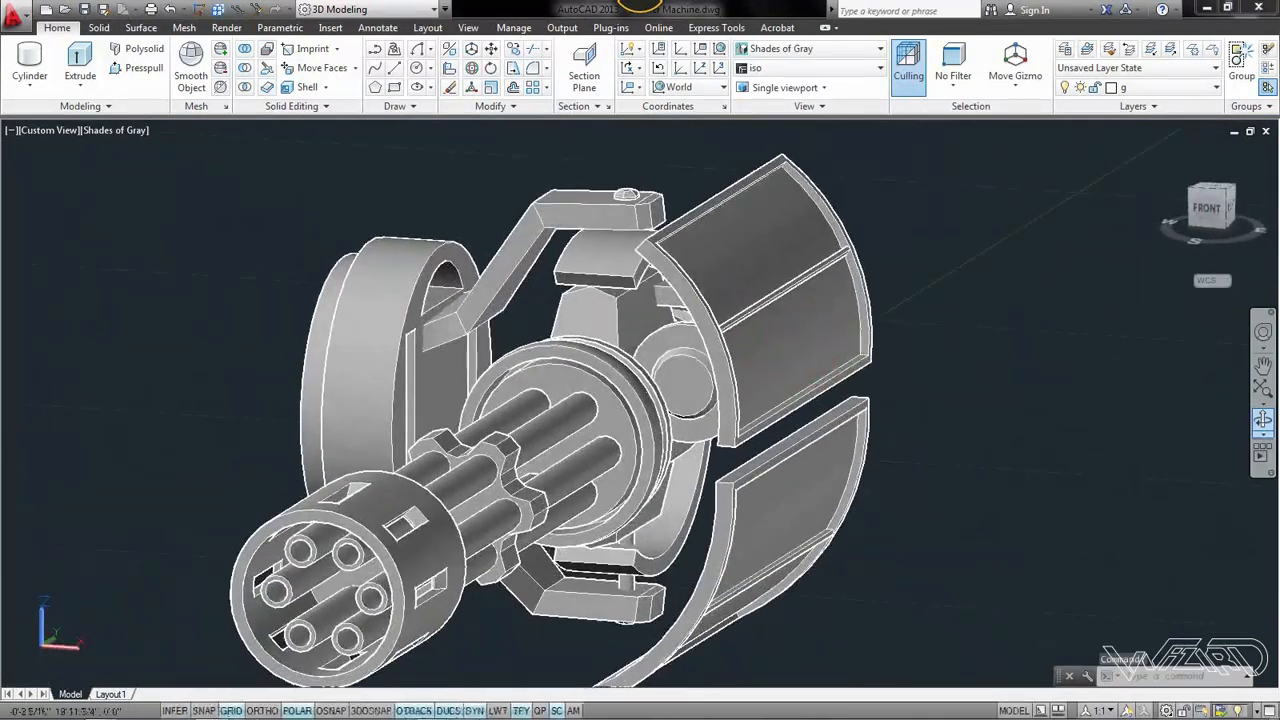
pyautogui.click(737, 429)
pyautogui.rightClick(983, 297)
pyautogui.moveTo(1052, 369)
pyautogui.click(952, 385)
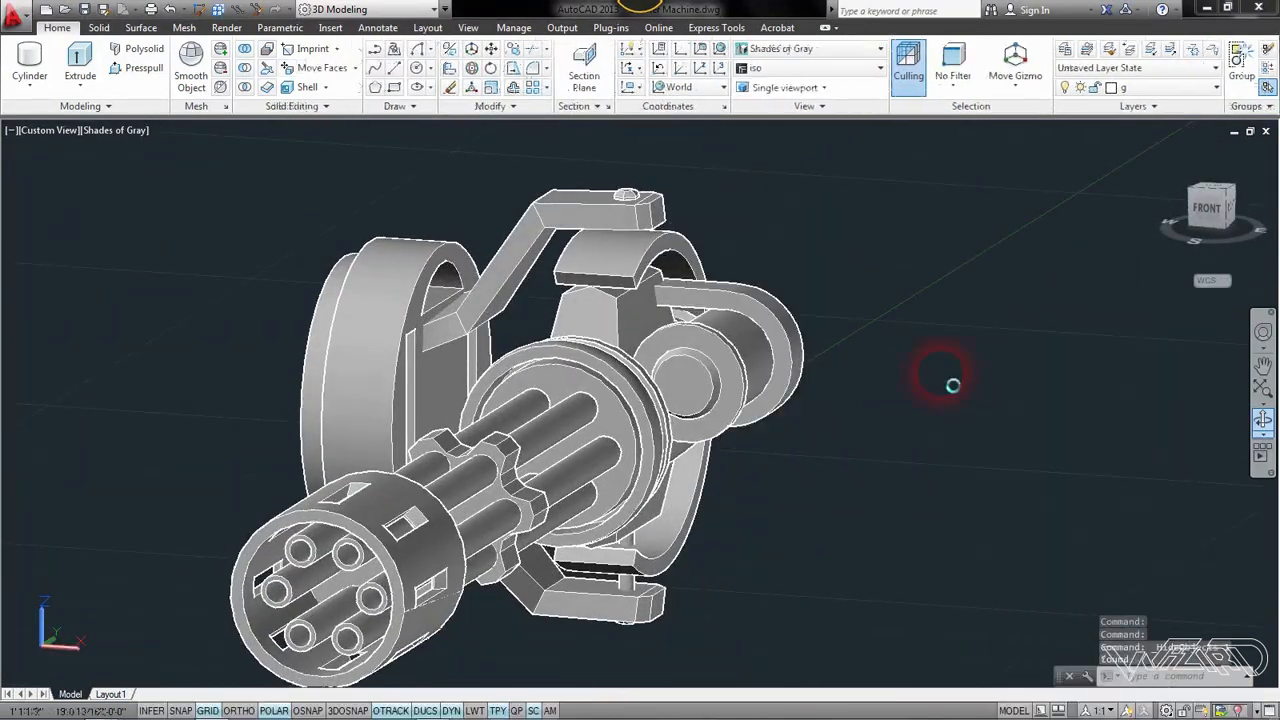
# Move the cover and side cylinder body forward along the cylinder axis, snapping the cover's rear end to the angular block's edge endpoint
pyautogui.keyDown('shift'); pyautogui.moveTo(953, 385); pyautogui.dragTo(878, 384, button='middle'); pyautogui.keyUp('shift')
pyautogui.scroll(3, 612, 322)
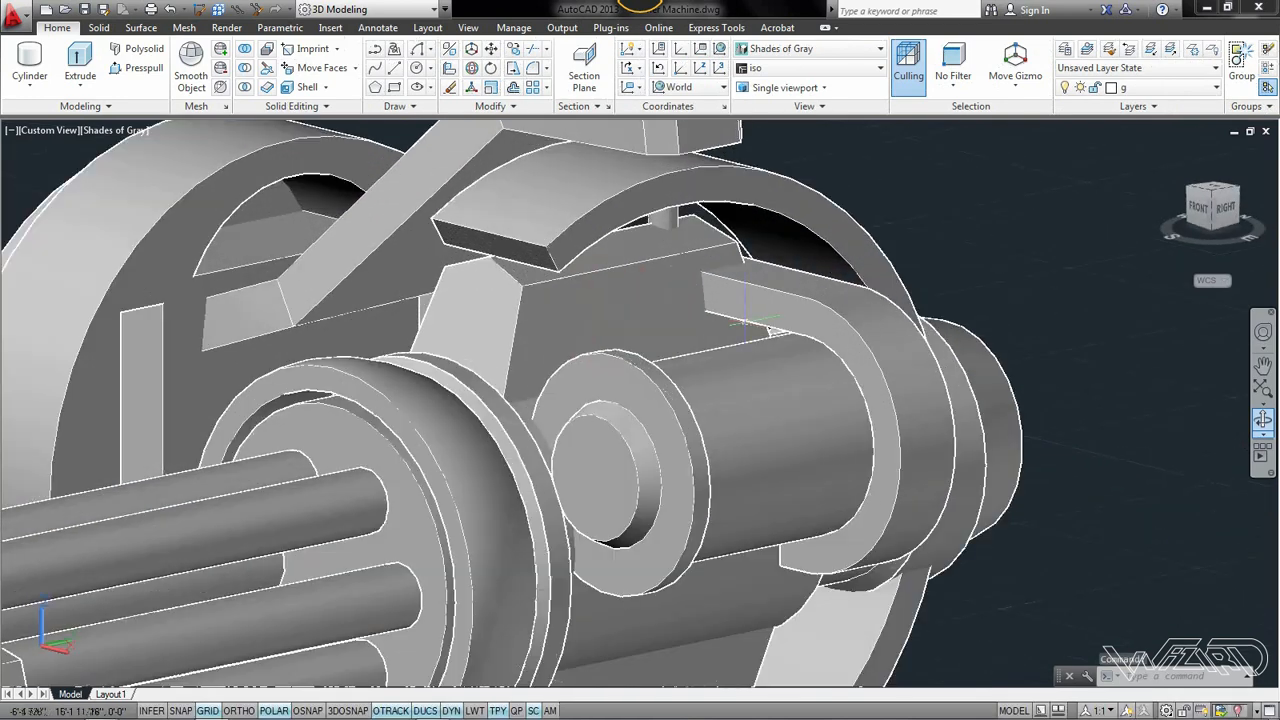
pyautogui.keyDown('shift'); pyautogui.moveTo(745, 322); pyautogui.dragTo(623, 346, button='middle'); pyautogui.keyUp('shift')
pyautogui.click(614, 383)
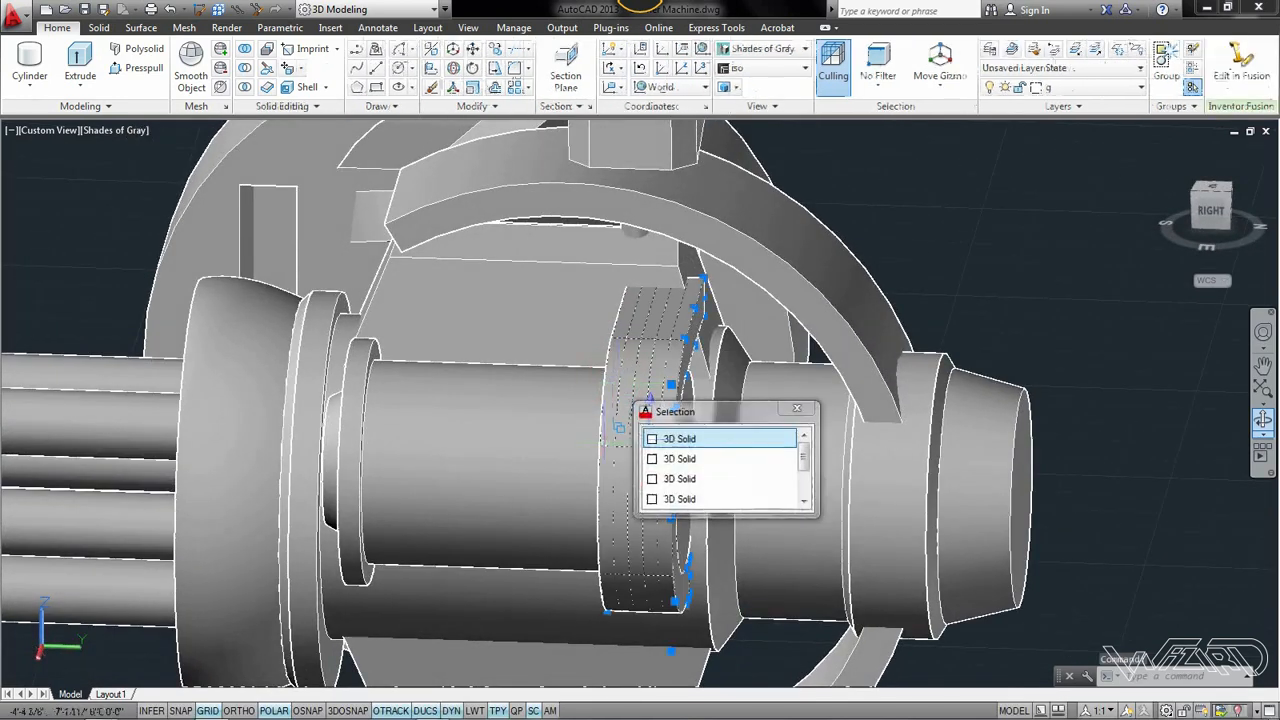
pyautogui.click(519, 471)
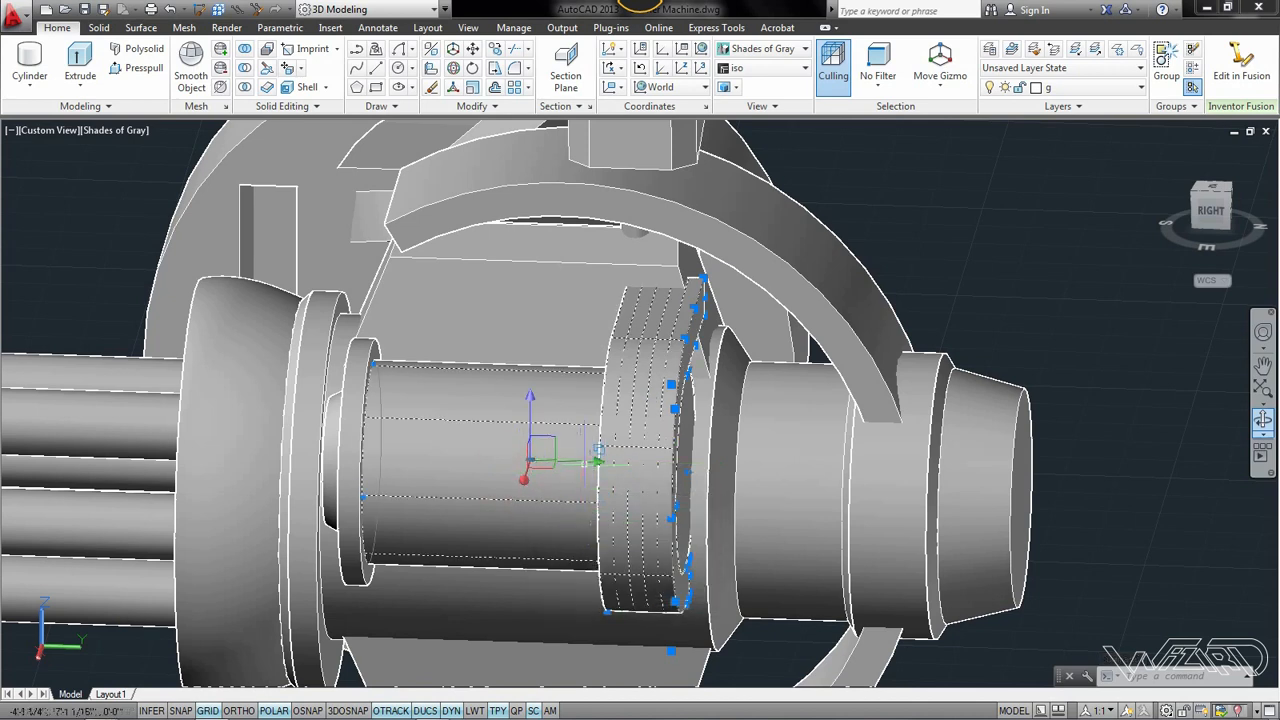
pyautogui.click(637, 557)
pyautogui.scroll(2, 679, 298)
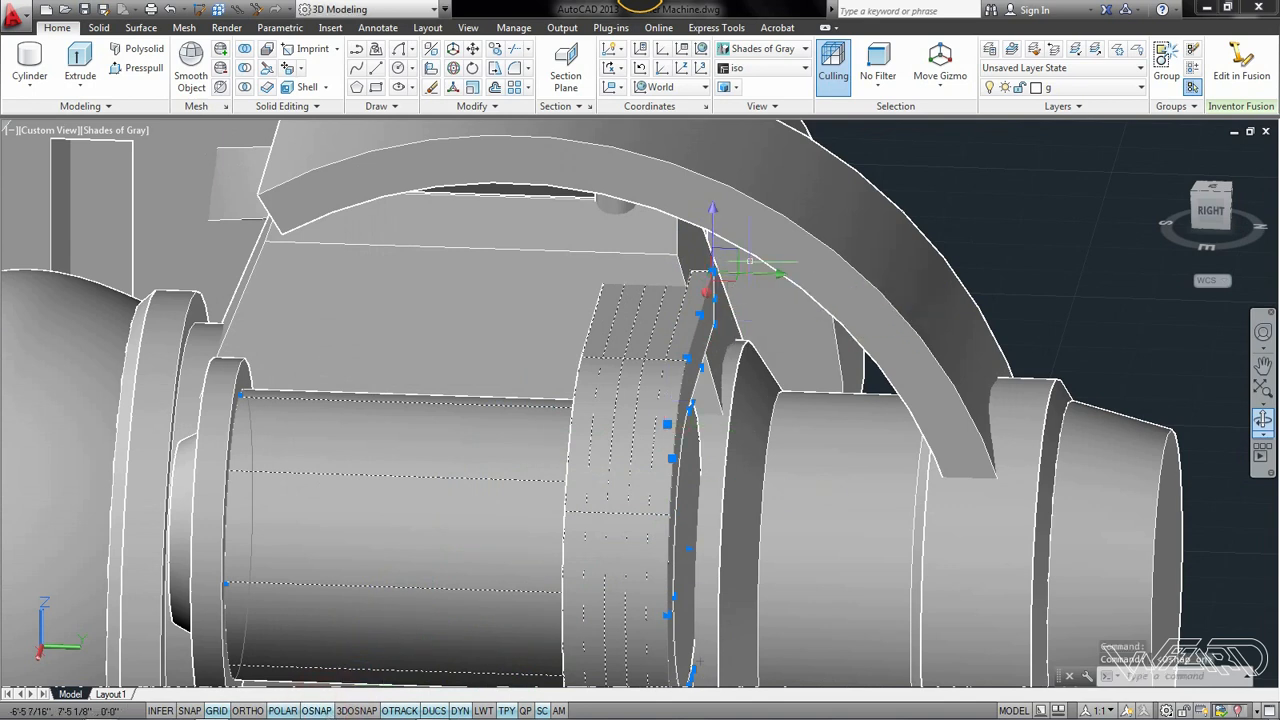
pyautogui.click(712, 270)
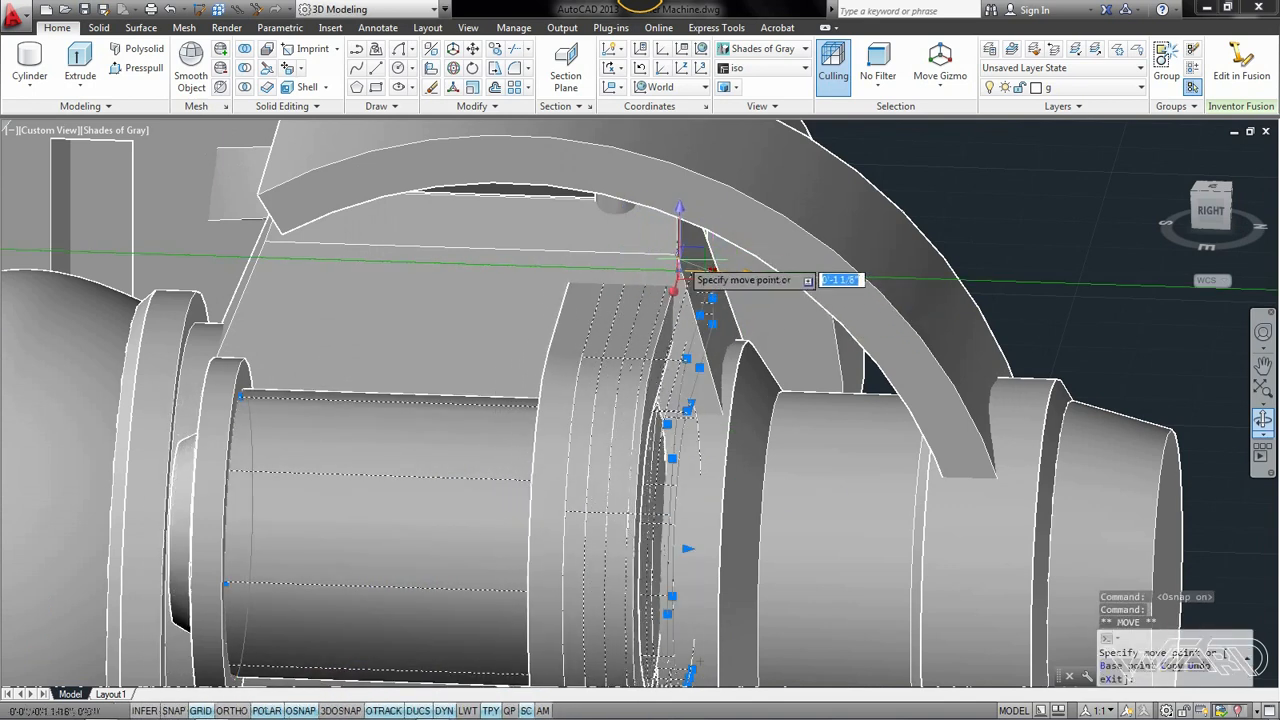
pyautogui.keyDown('shift'); pyautogui.rightClick(668, 252); pyautogui.keyUp('shift')
pyautogui.click(722, 365)
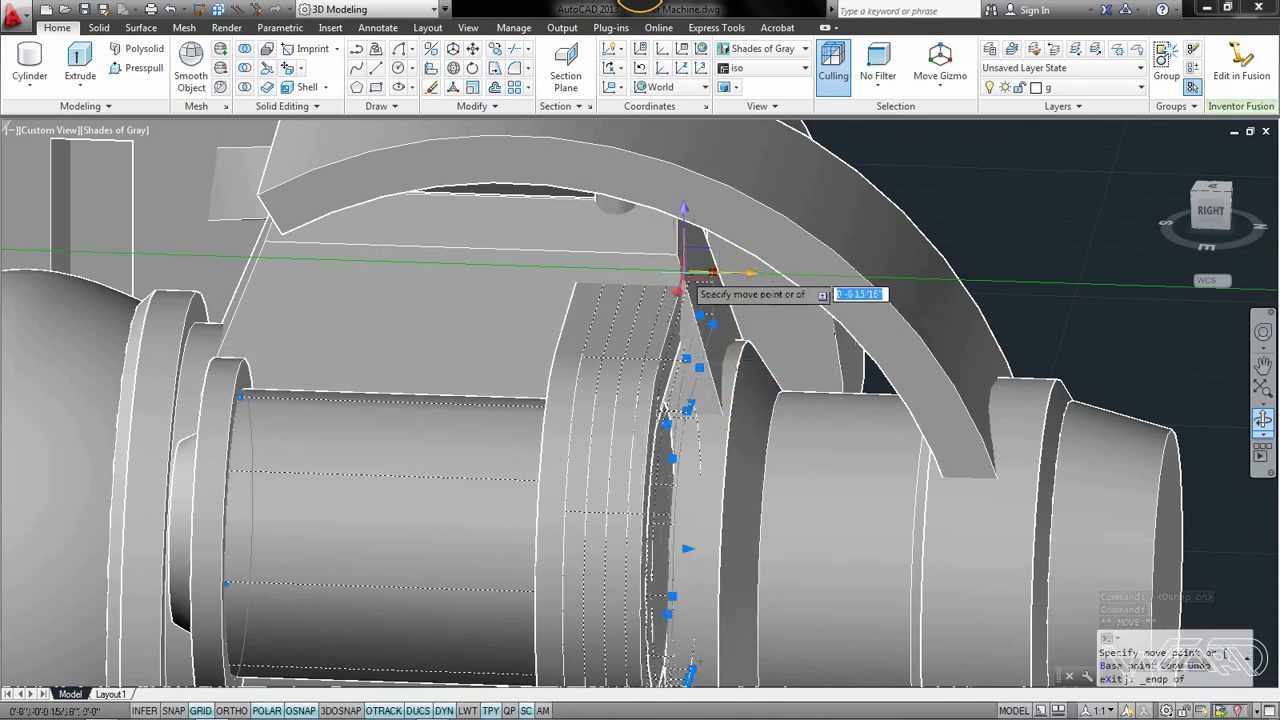
pyautogui.scroll(-3, 722, 365)
pyautogui.press('Escape')
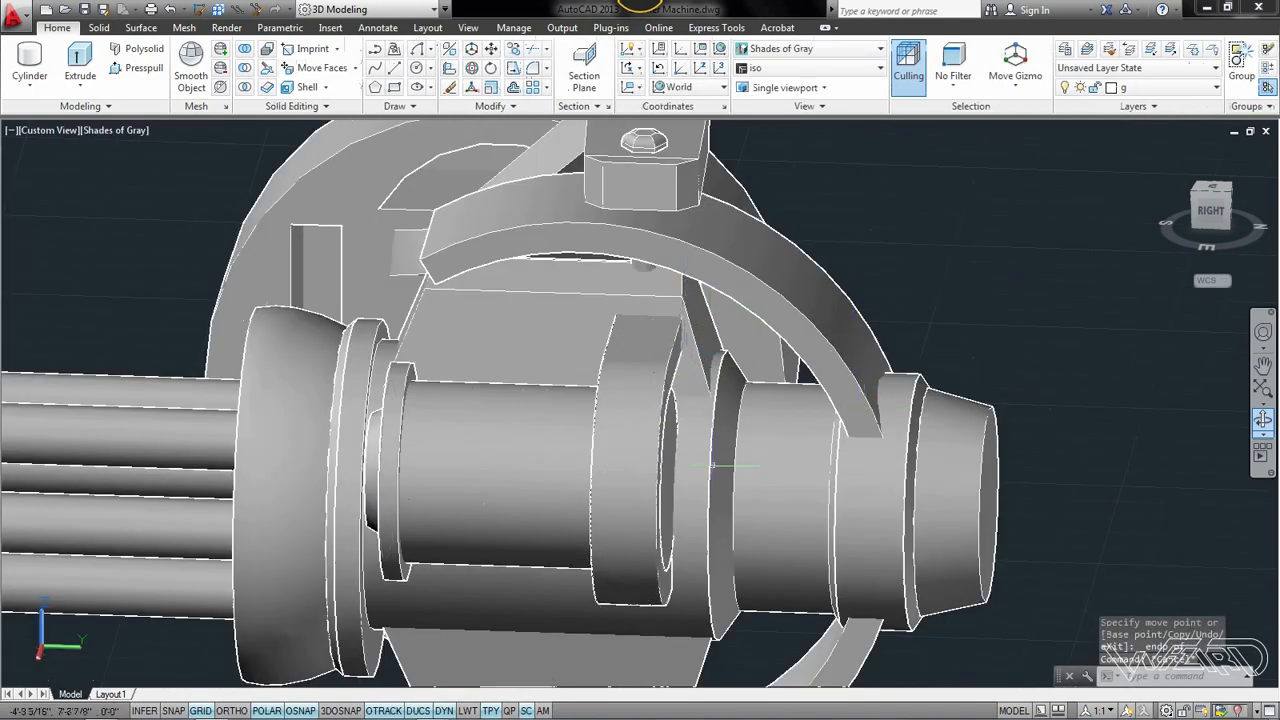
# Draw a circle of about 3 7/8" radius centred on the rear face of the side cylinder
pyautogui.scroll(2, 712, 394)
pyautogui.keyDown('shift'); pyautogui.moveTo(712, 420); pyautogui.dragTo(591, 423, button='middle'); pyautogui.keyUp('shift')
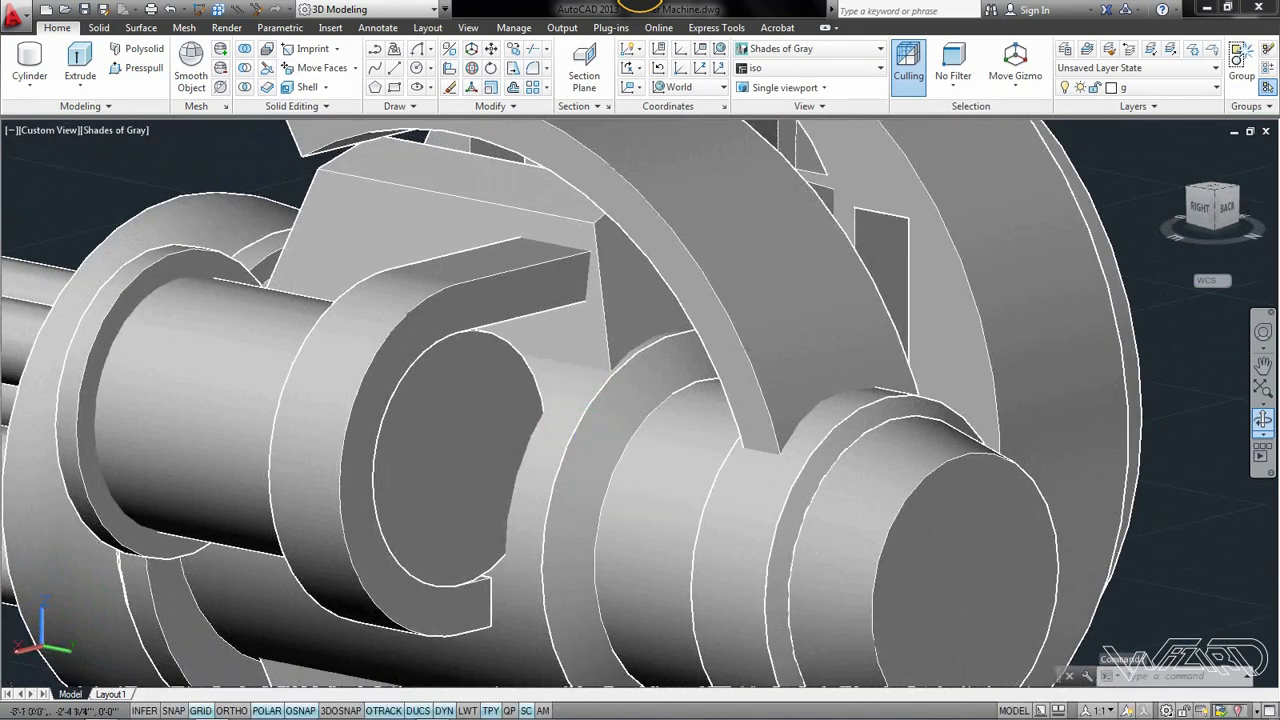
pyautogui.click(417, 70)
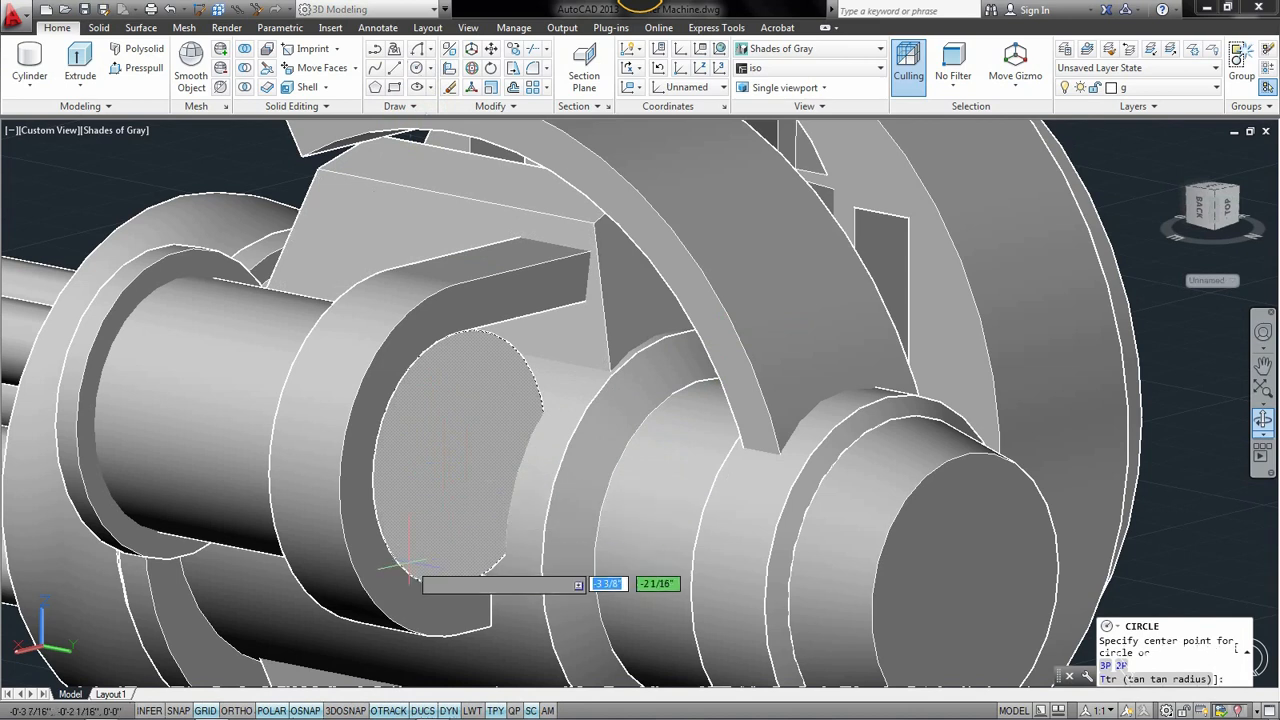
pyautogui.keyDown('shift'); pyautogui.rightClick(478, 368); pyautogui.keyUp('shift')
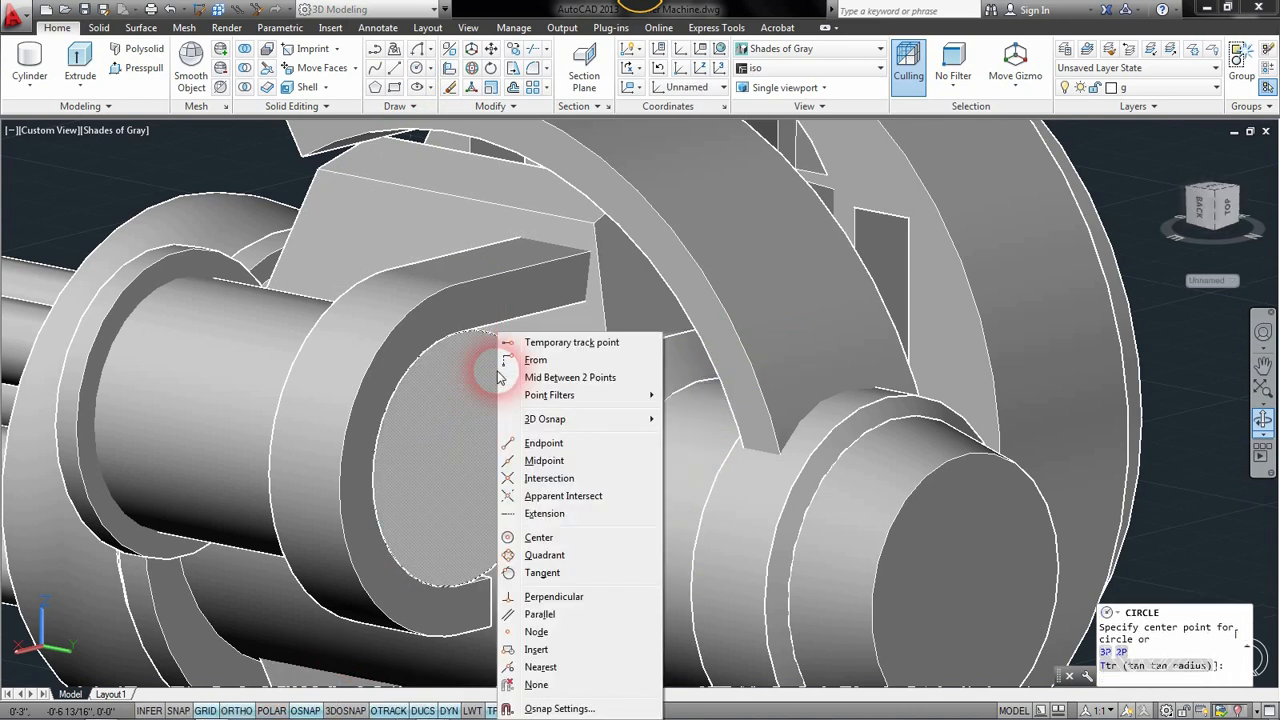
pyautogui.click(502, 457)
pyautogui.click(494, 341)
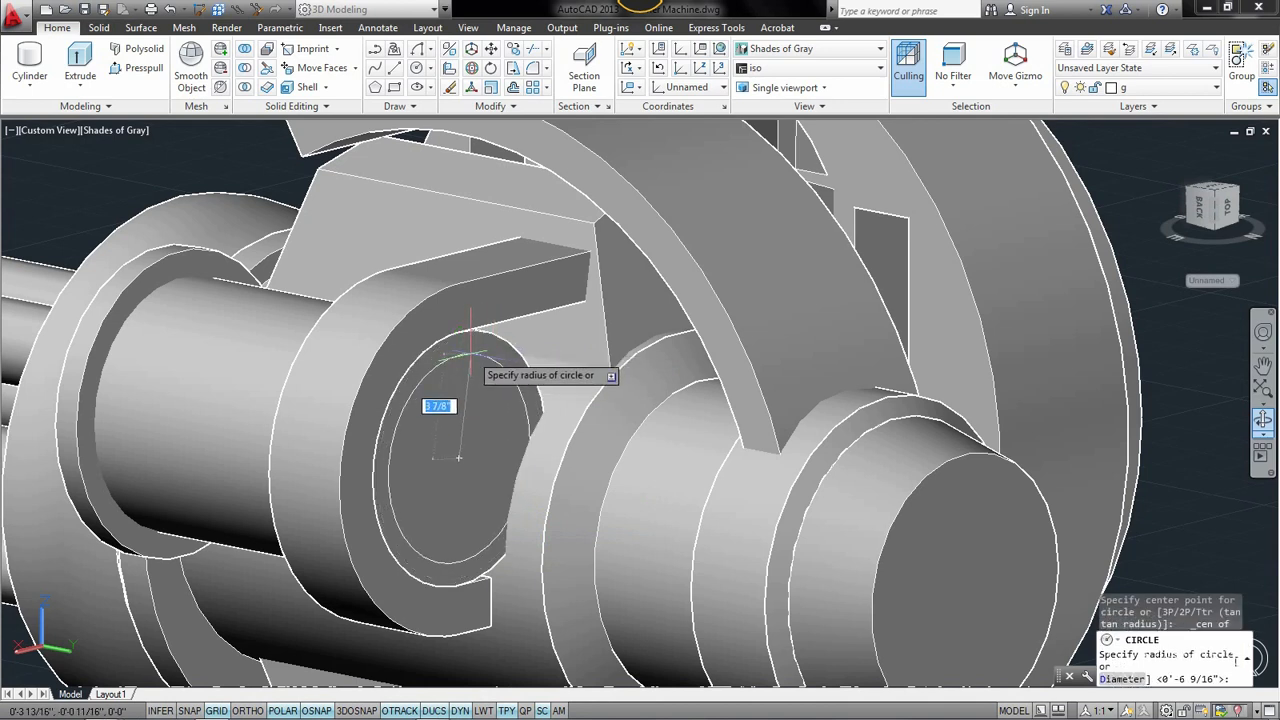
pyautogui.click(471, 356)
# Copy the circle from its centre about 3 11/16" straight behind the side cylinder
pyautogui.write('co')
pyautogui.press('Return')
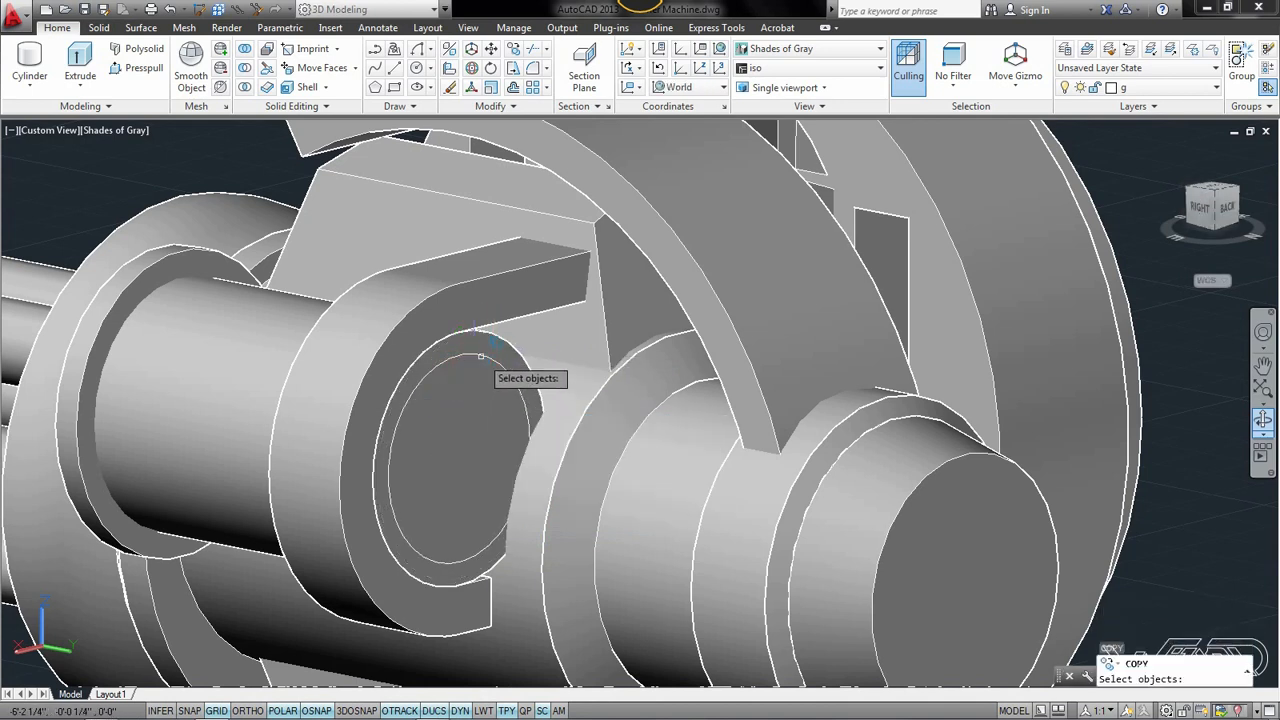
pyautogui.click(498, 365)
pyautogui.click(525, 414)
pyautogui.press('Return')
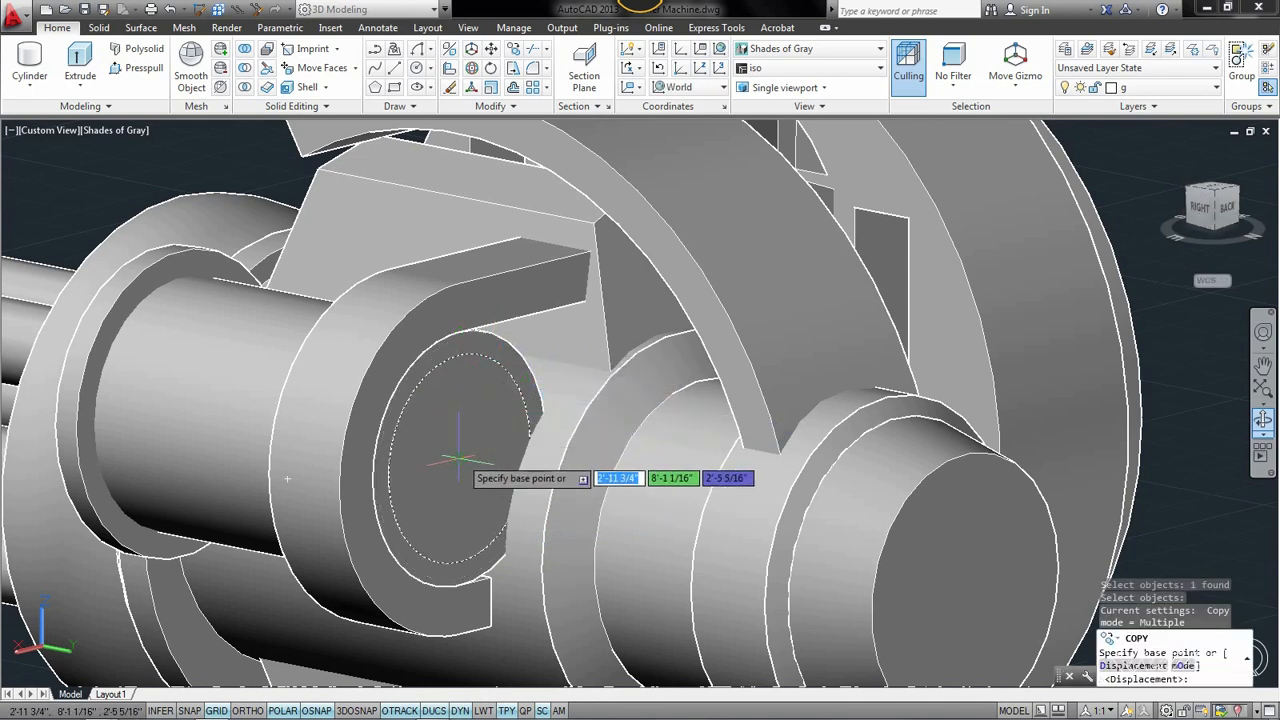
pyautogui.click(458, 458)
pyautogui.keyDown('shift'); pyautogui.moveTo(485, 465); pyautogui.dragTo(780, 432, button='middle'); pyautogui.keyUp('shift')
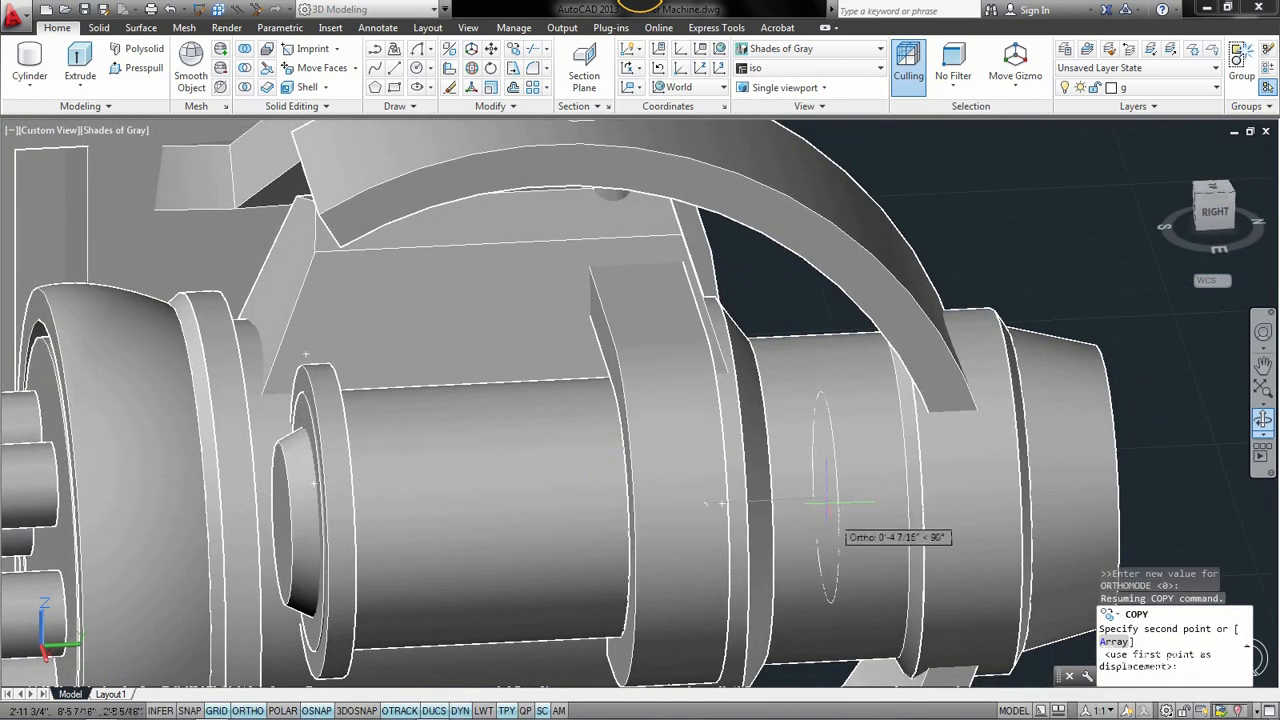
pyautogui.click(804, 491)
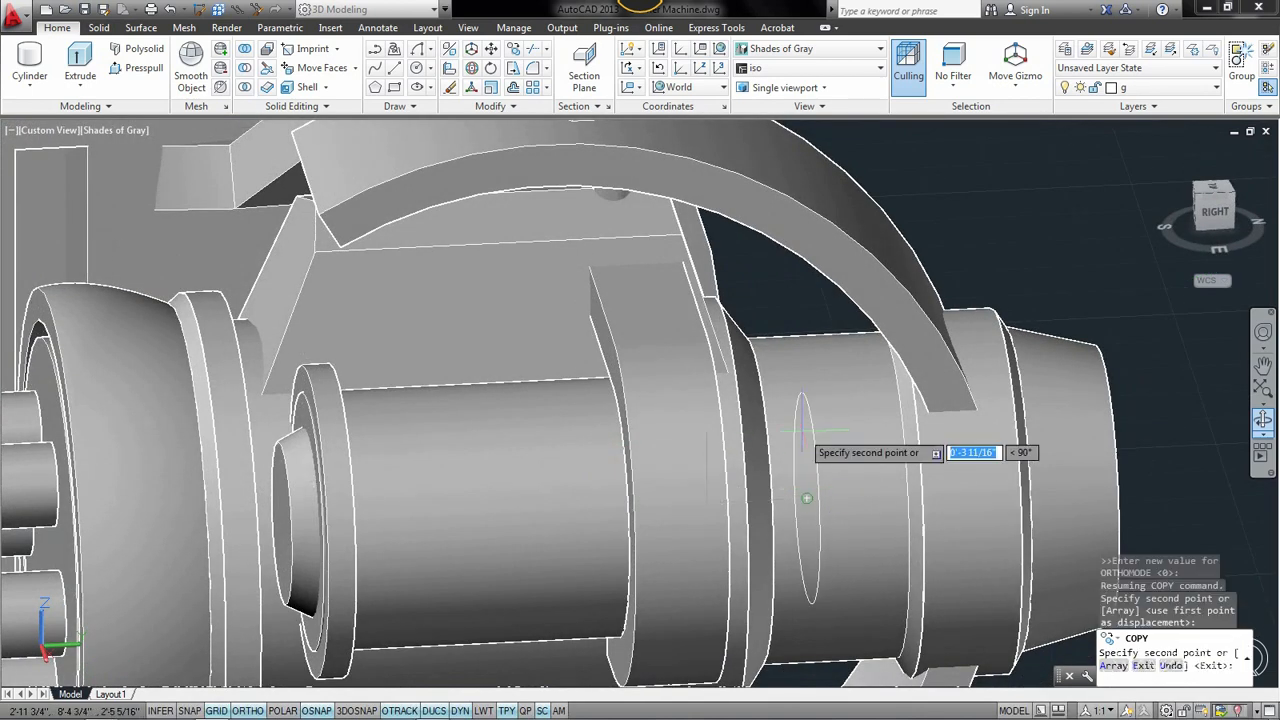
pyautogui.press('Return')
# Enlarge the copied circle to a radius of 4.5"
pyautogui.click(814, 418)
pyautogui.click(868, 468)
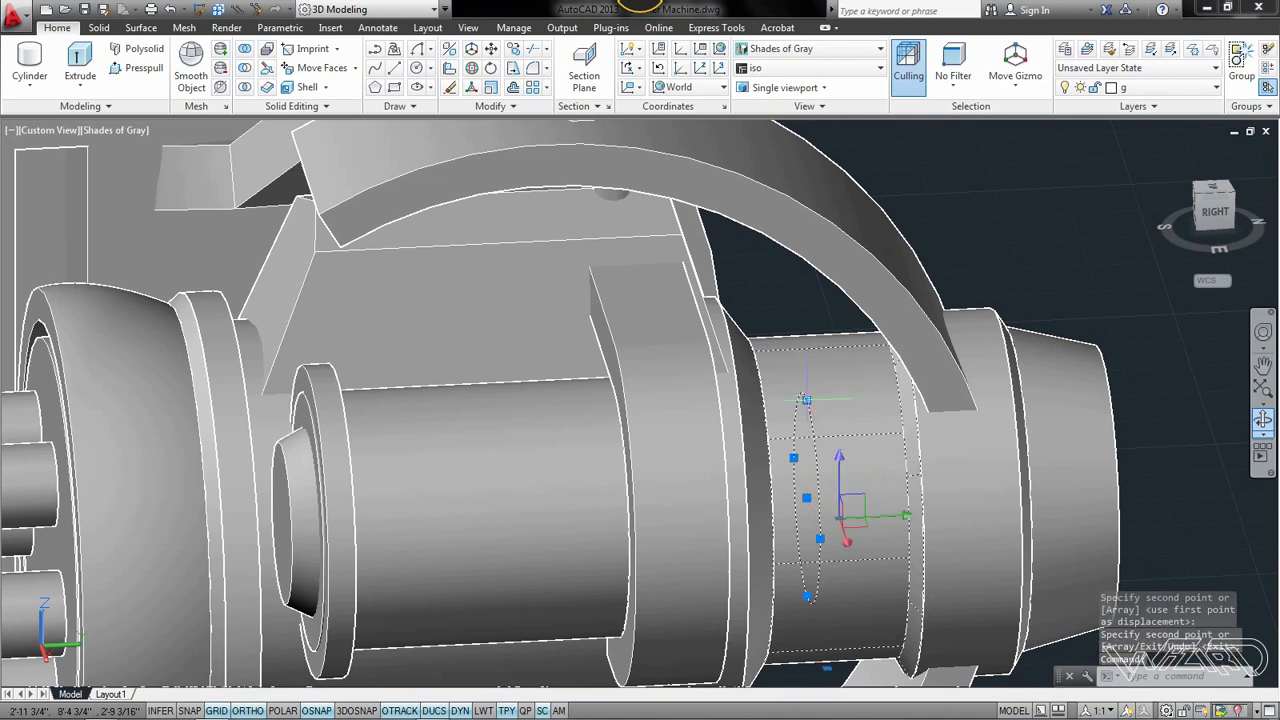
pyautogui.press('Escape')
pyautogui.click(809, 400)
pyautogui.click(862, 455)
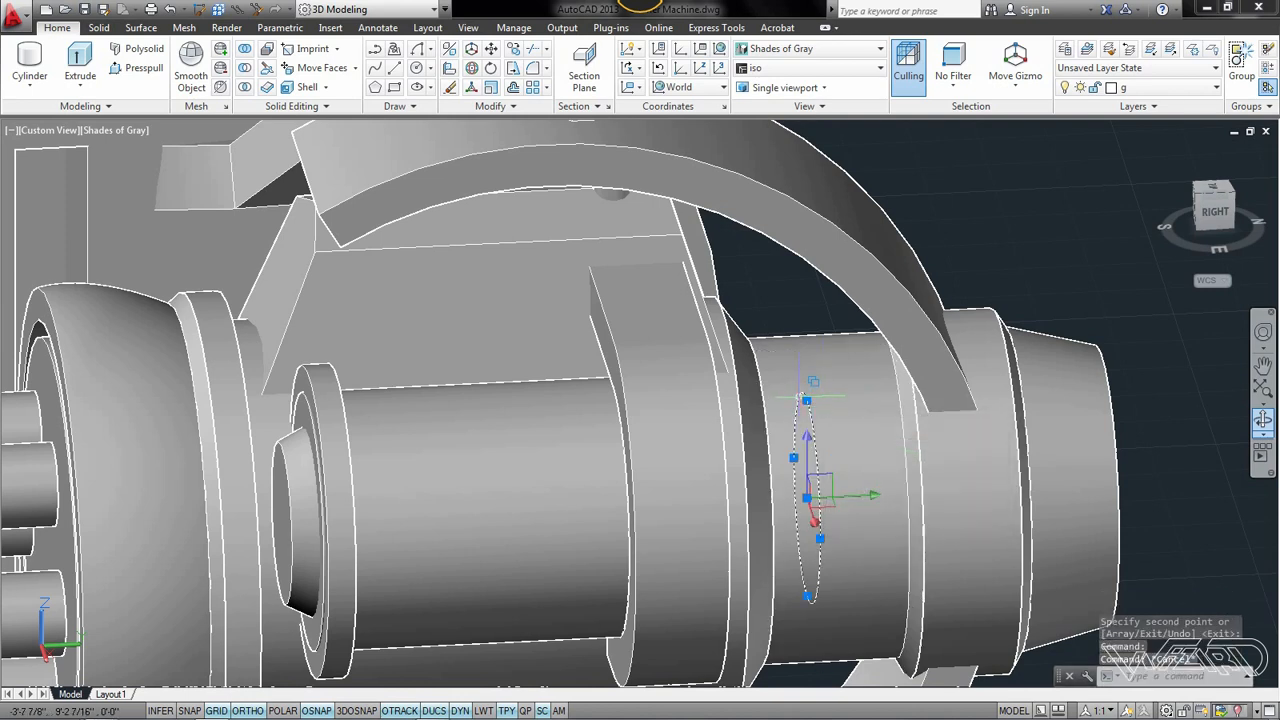
pyautogui.click(806, 399)
pyautogui.press('Return')
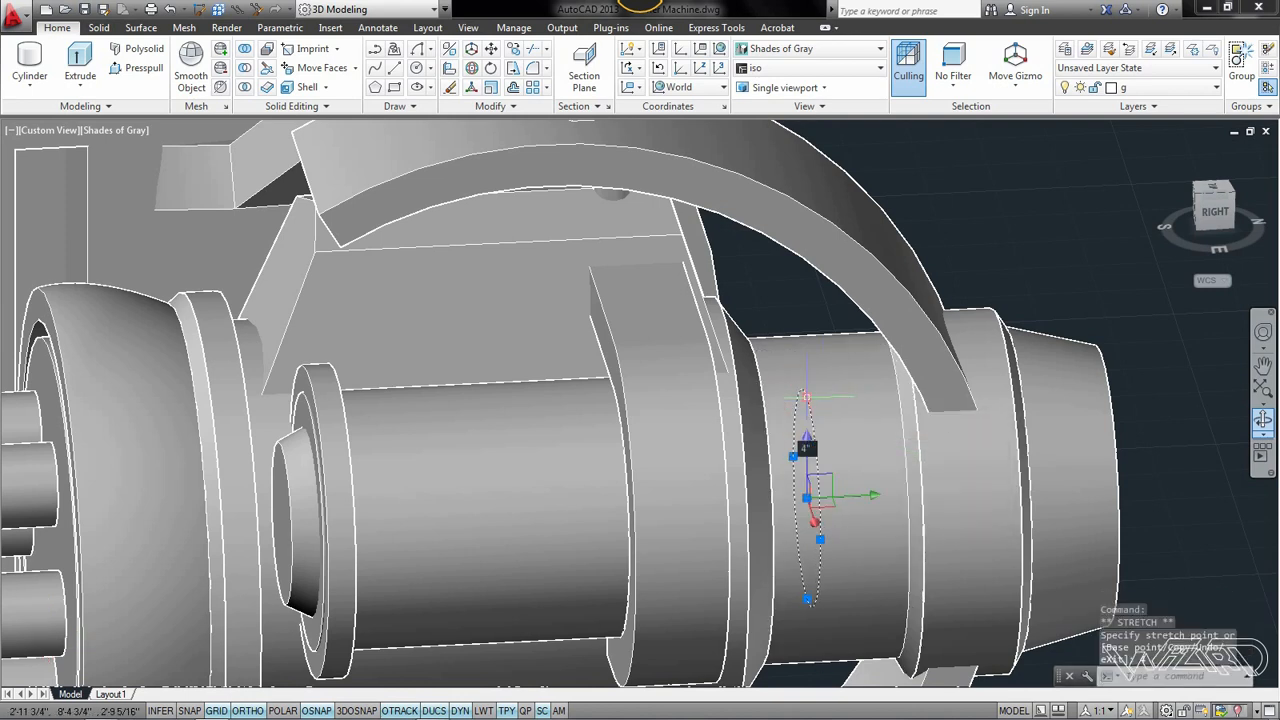
pyautogui.click(806, 397)
pyautogui.write('4.5')
pyautogui.press('Return')
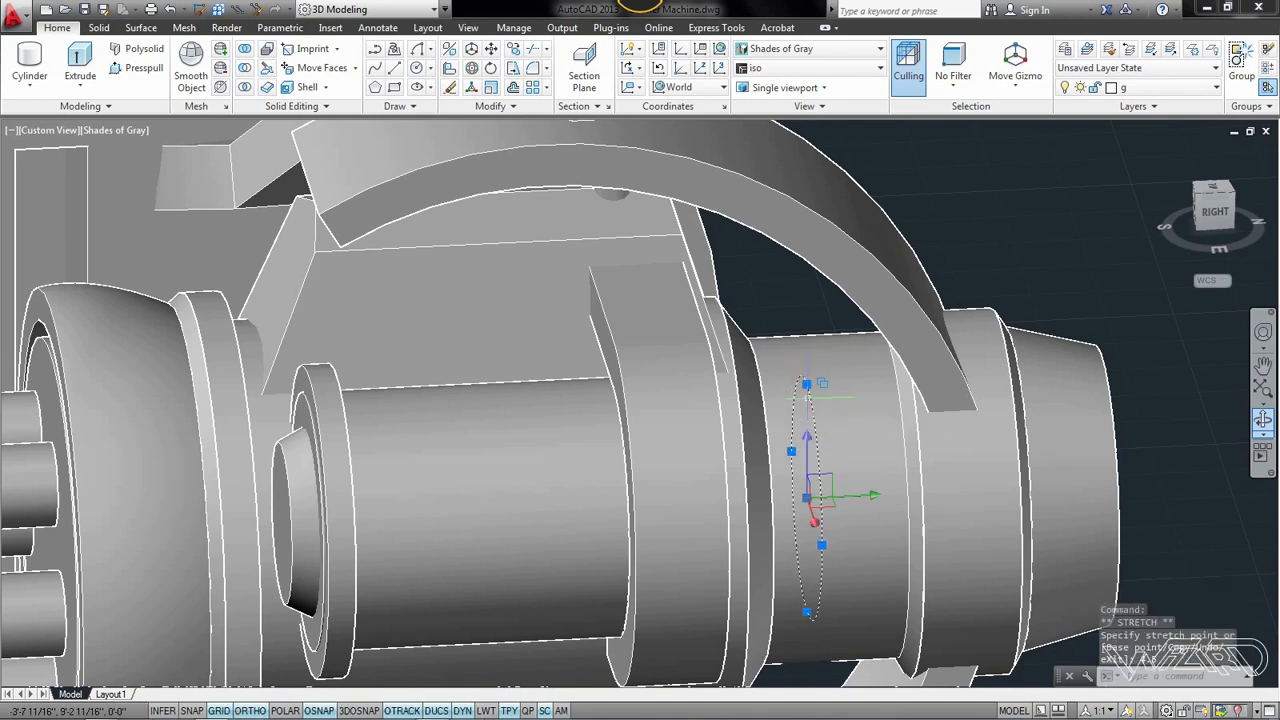
# Loft a tapered solid between the side cylinder's rear-face circle and the enlarged circle behind it
pyautogui.click(80, 87)
pyautogui.click(95, 143)
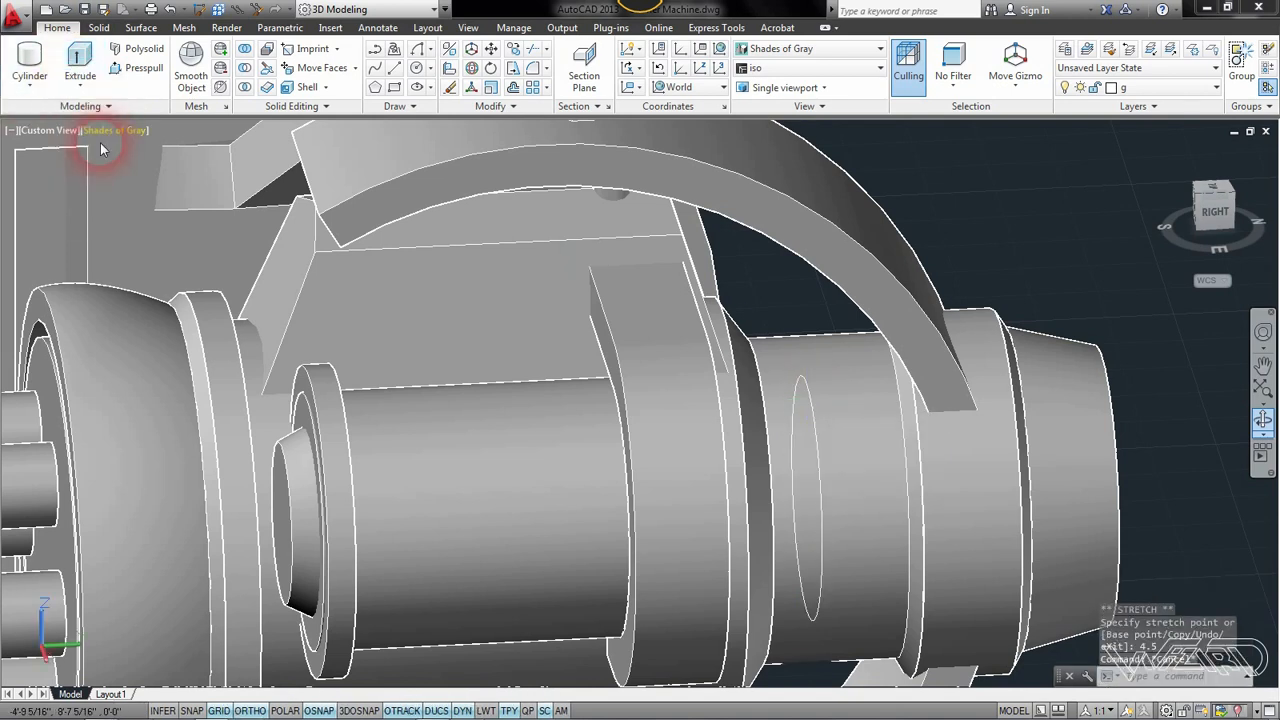
pyautogui.click(809, 392)
pyautogui.click(873, 449)
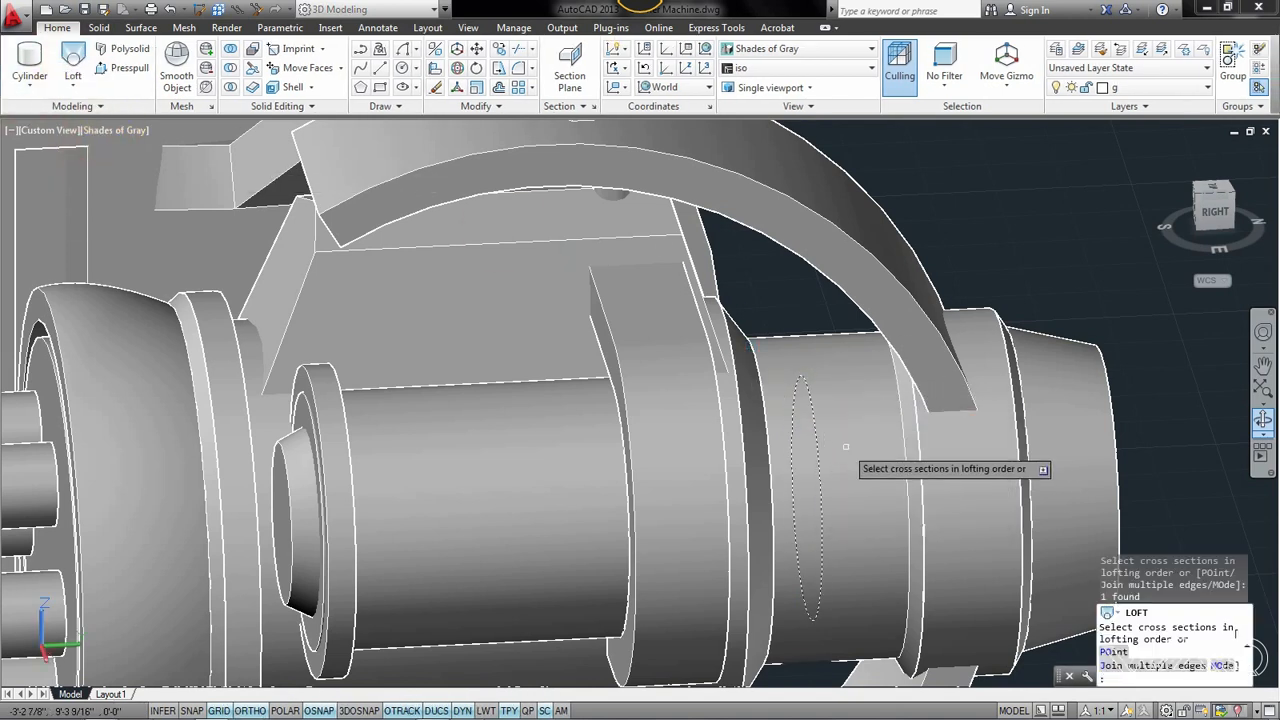
pyautogui.keyDown('shift'); pyautogui.moveTo(846, 448); pyautogui.dragTo(788, 445, button='middle'); pyautogui.keyUp('shift')
pyautogui.click(609, 401)
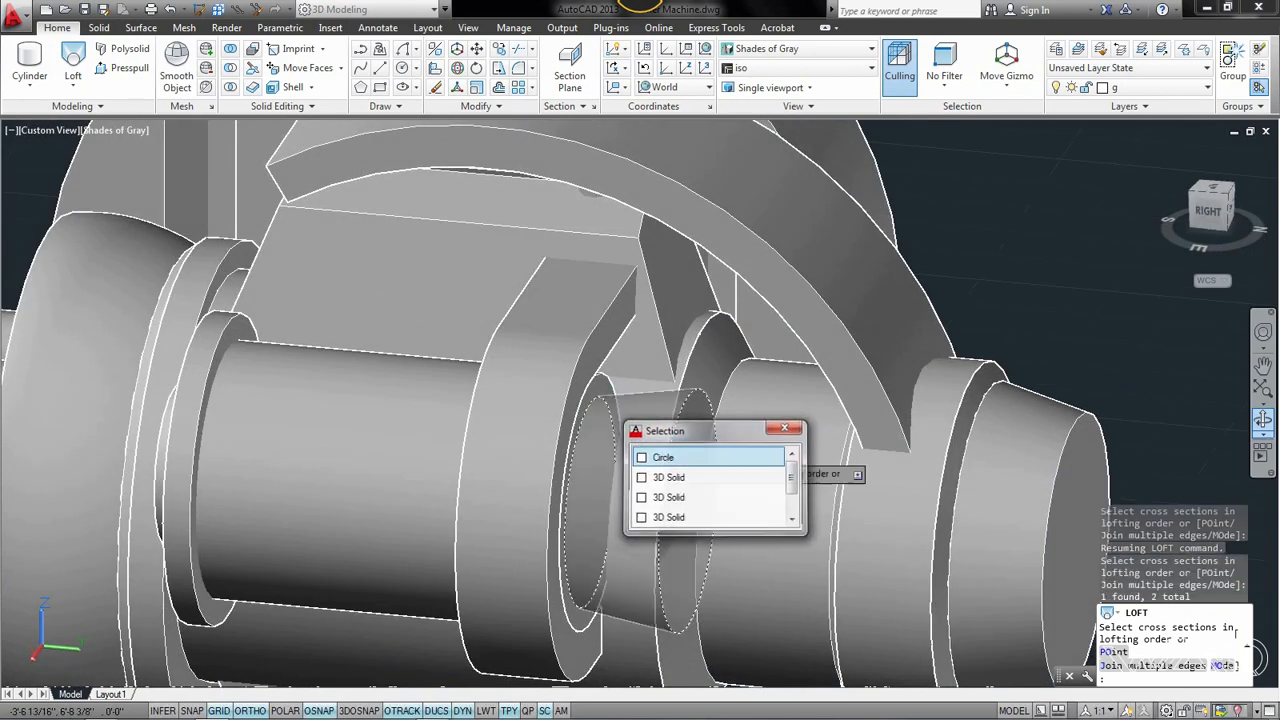
pyautogui.click(700, 474)
pyautogui.rightClick(730, 410)
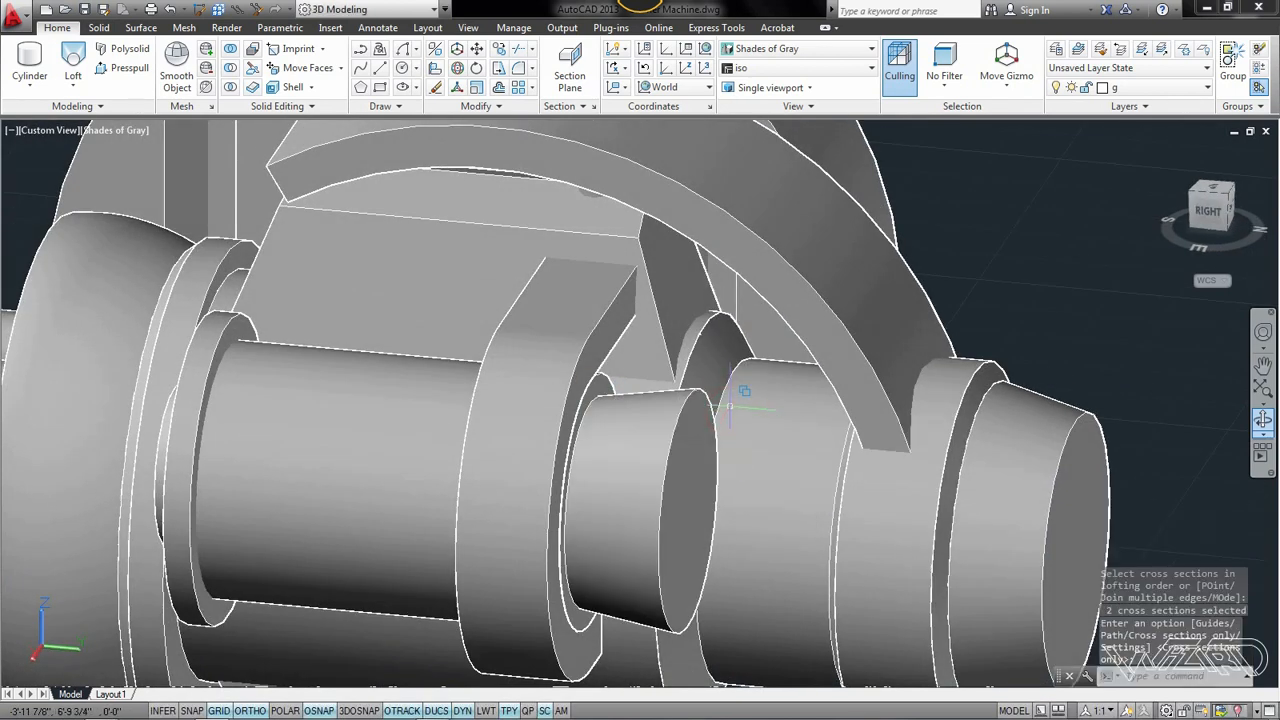
# Fillet the edges of the side cylinder's front flange and protruding front cap with a 1/2" radius
pyautogui.click(90, 29)
pyautogui.click(579, 55)
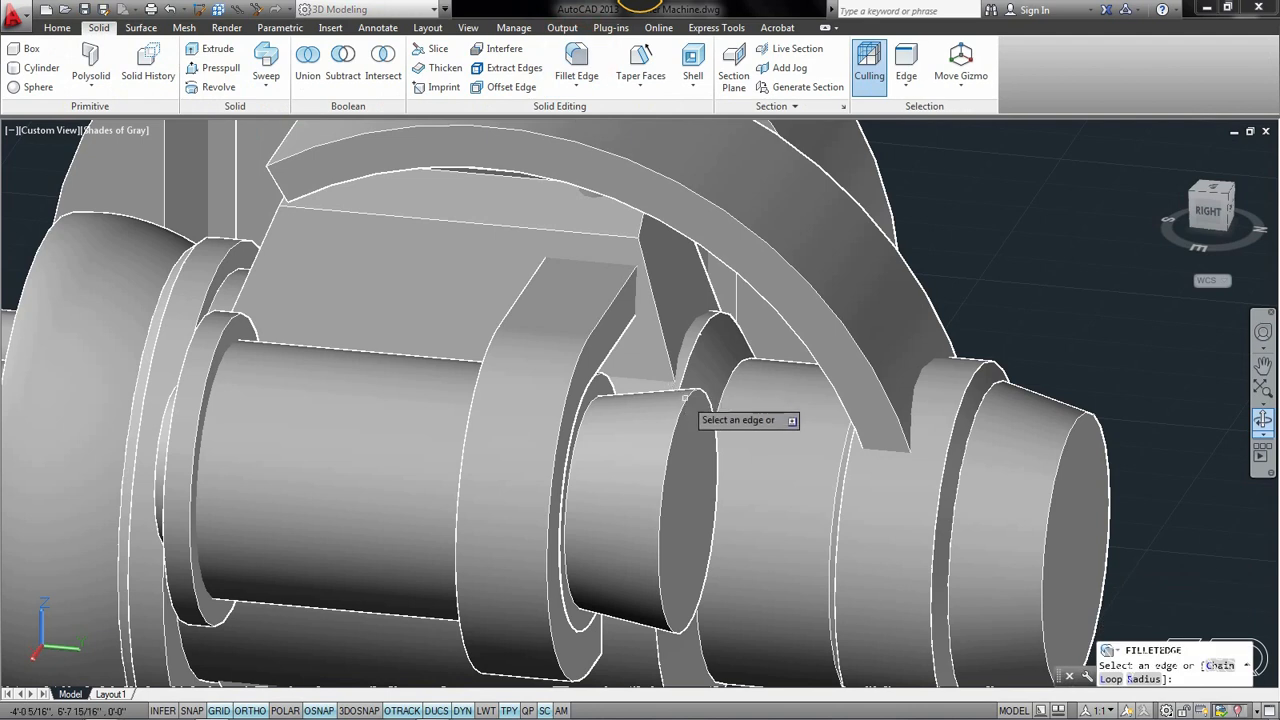
pyautogui.click(712, 415)
pyautogui.scroll(-2, 630, 370)
pyautogui.keyDown('shift'); pyautogui.moveTo(620, 388); pyautogui.dragTo(752, 394, button='middle'); pyautogui.keyUp('shift')
pyautogui.scroll(2, 752, 394)
pyautogui.click(329, 96)
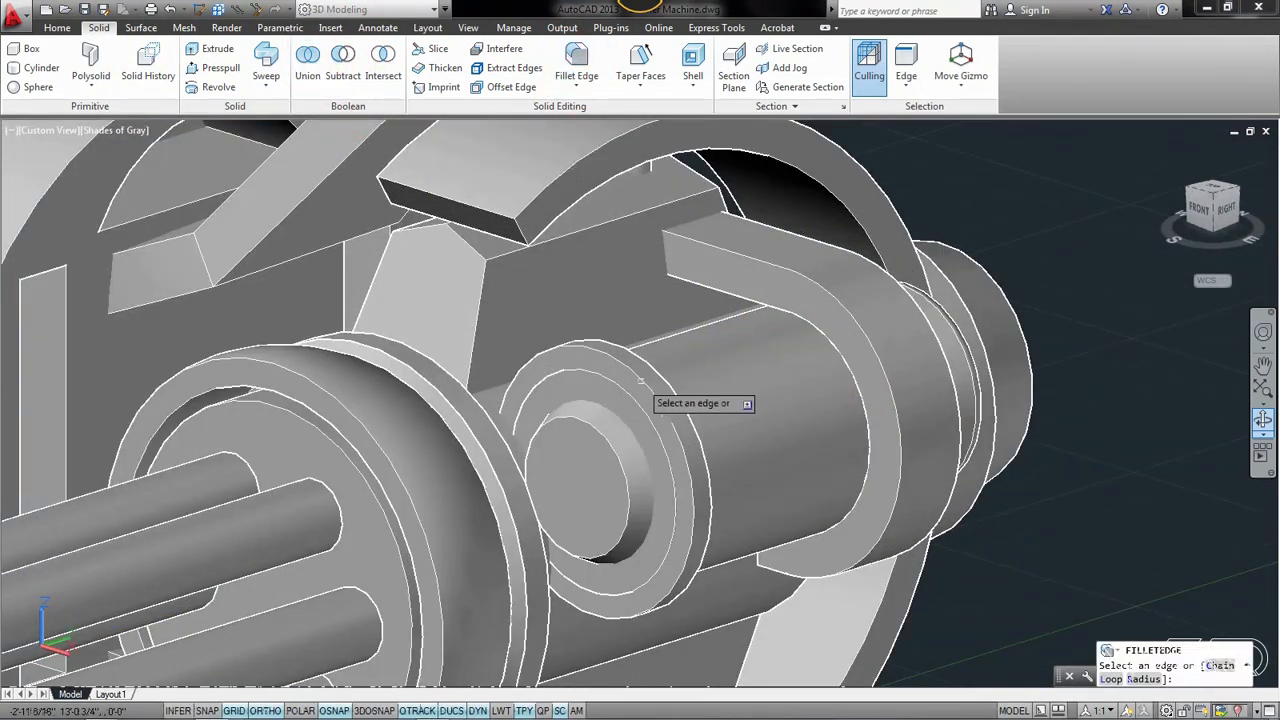
pyautogui.click(646, 372)
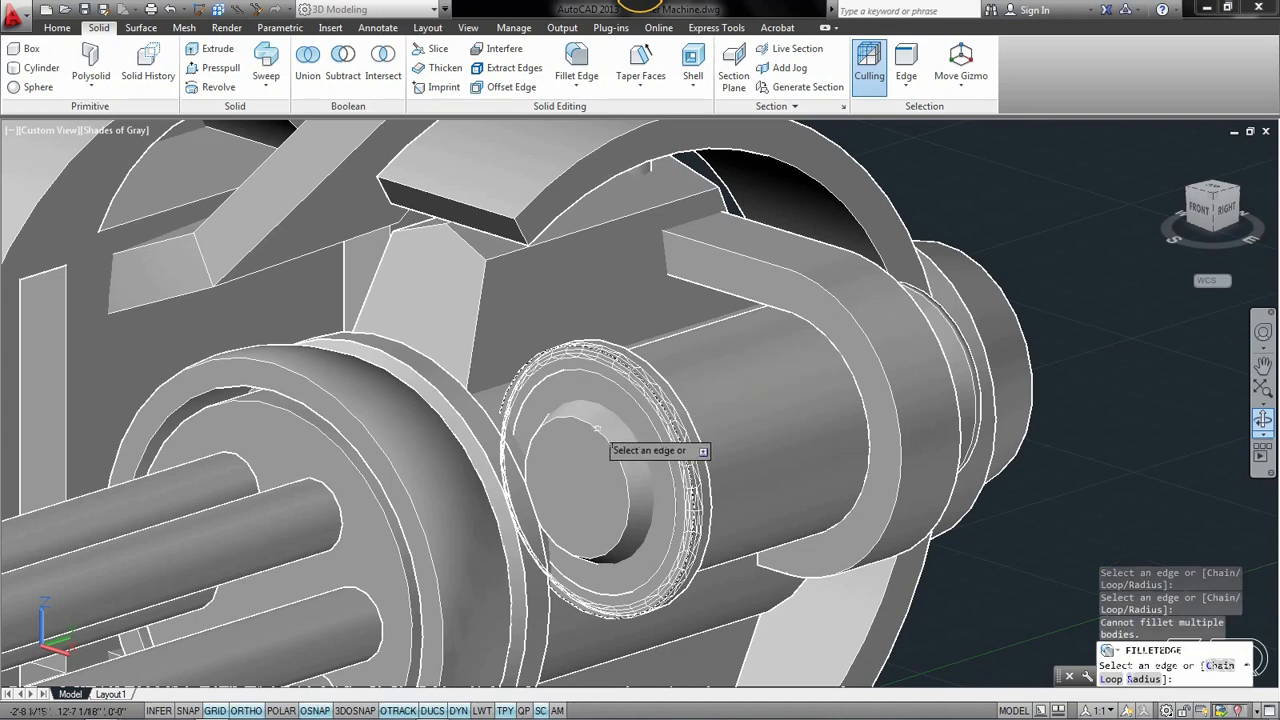
pyautogui.press('Return')
pyautogui.press('Return')
pyautogui.press('Return')
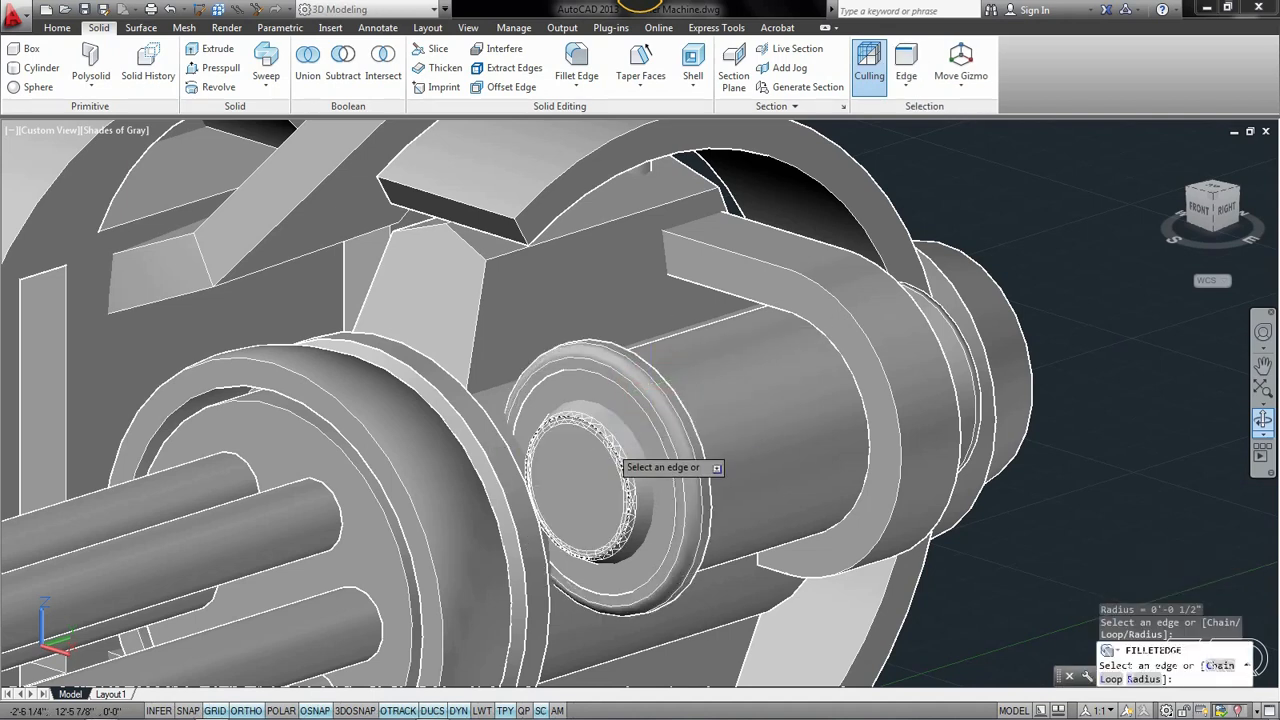
pyautogui.press('Escape')
# Union the side cylinder's main body with its protruding front cap
pyautogui.click(307, 60)
pyautogui.click(646, 431)
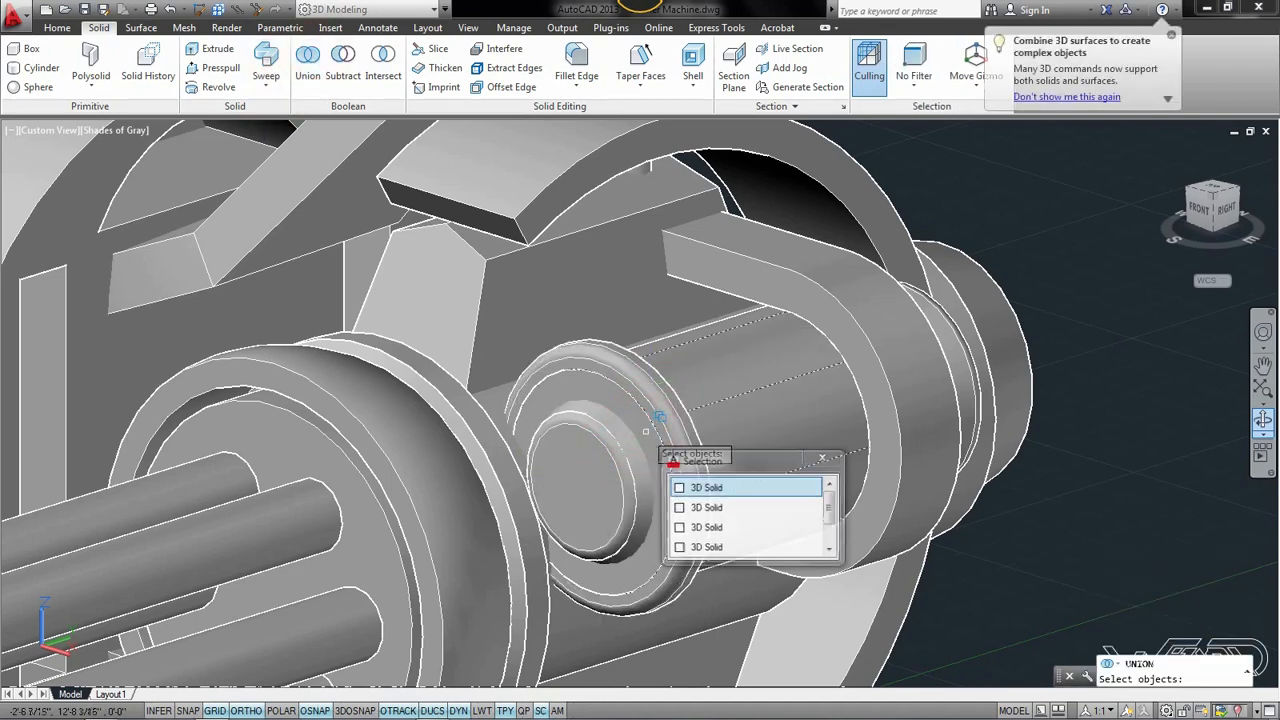
pyautogui.click(737, 489)
pyautogui.click(630, 492)
pyautogui.click(705, 541)
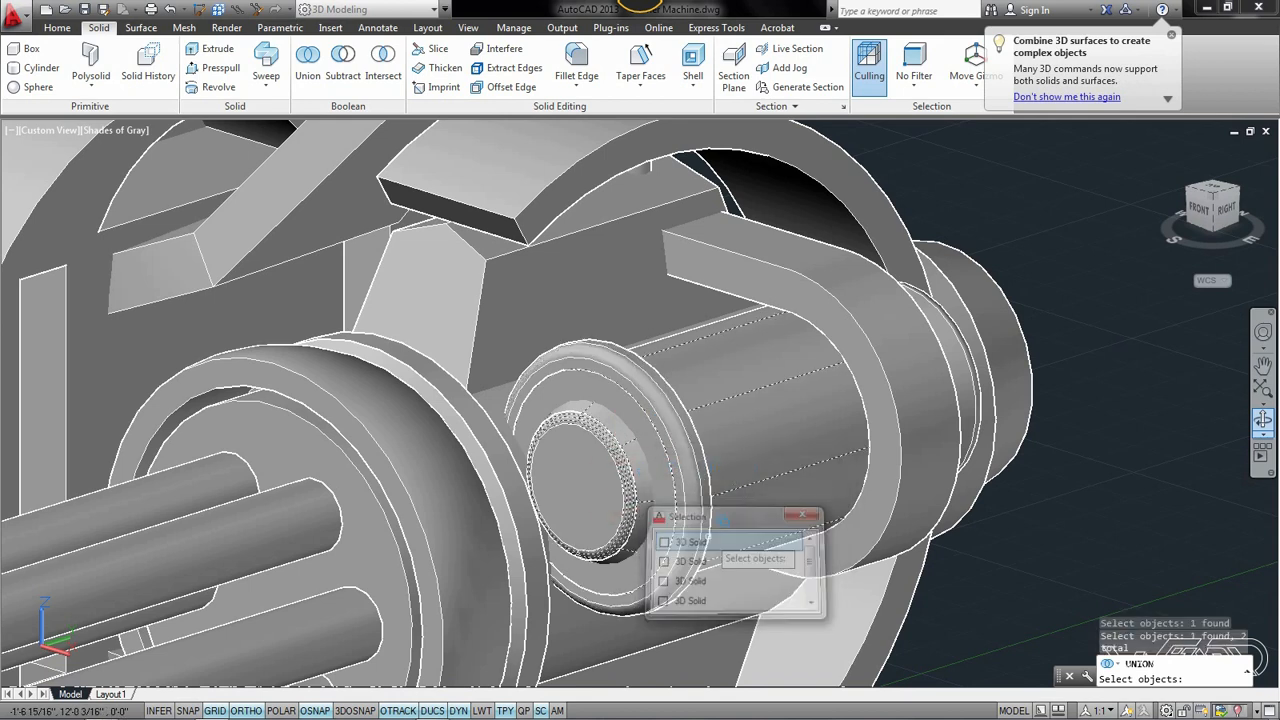
pyautogui.press('Return')
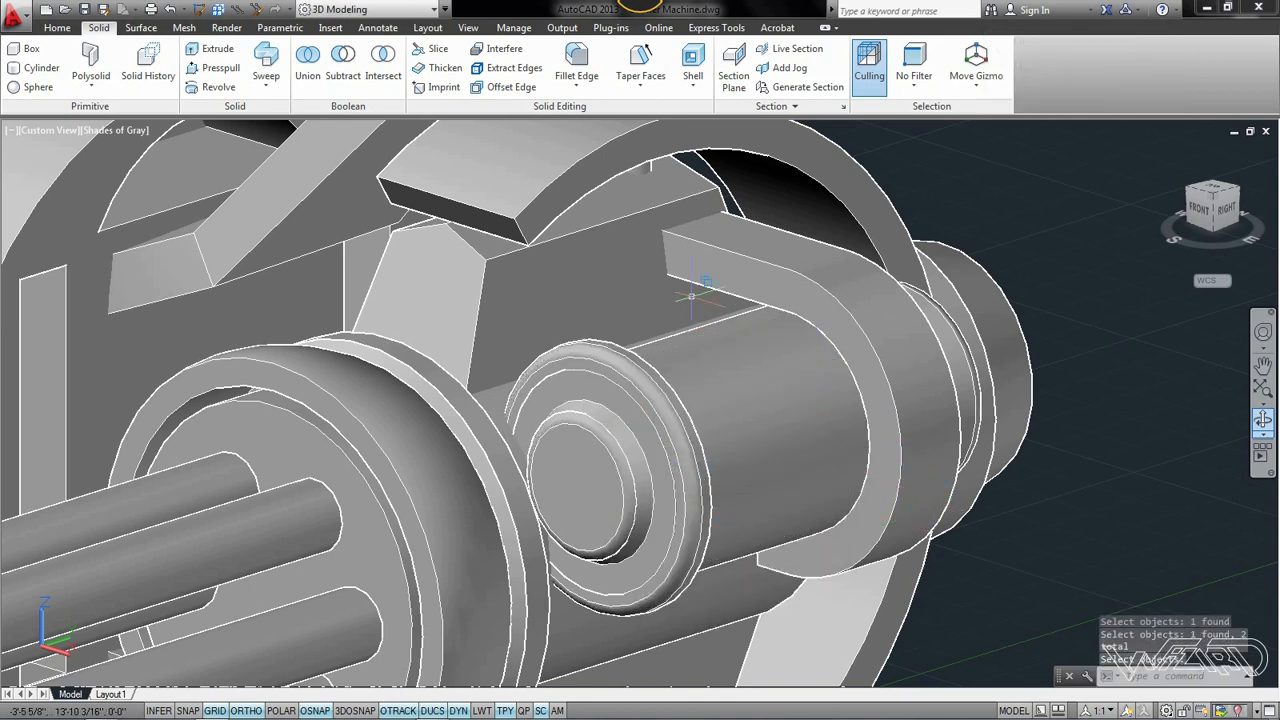
# Make layer 0 current and freeze layer g while in the iso view
pyautogui.click(57, 27)
pyautogui.click(757, 84)
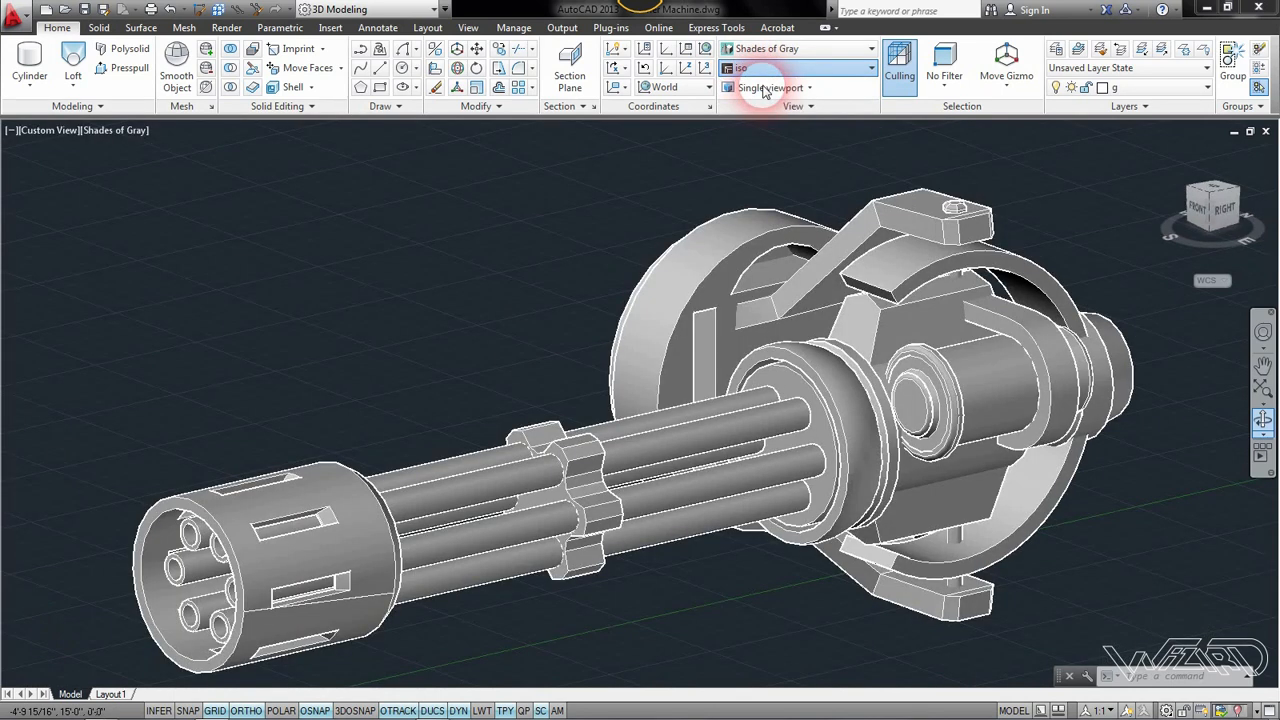
pyautogui.click(1143, 88)
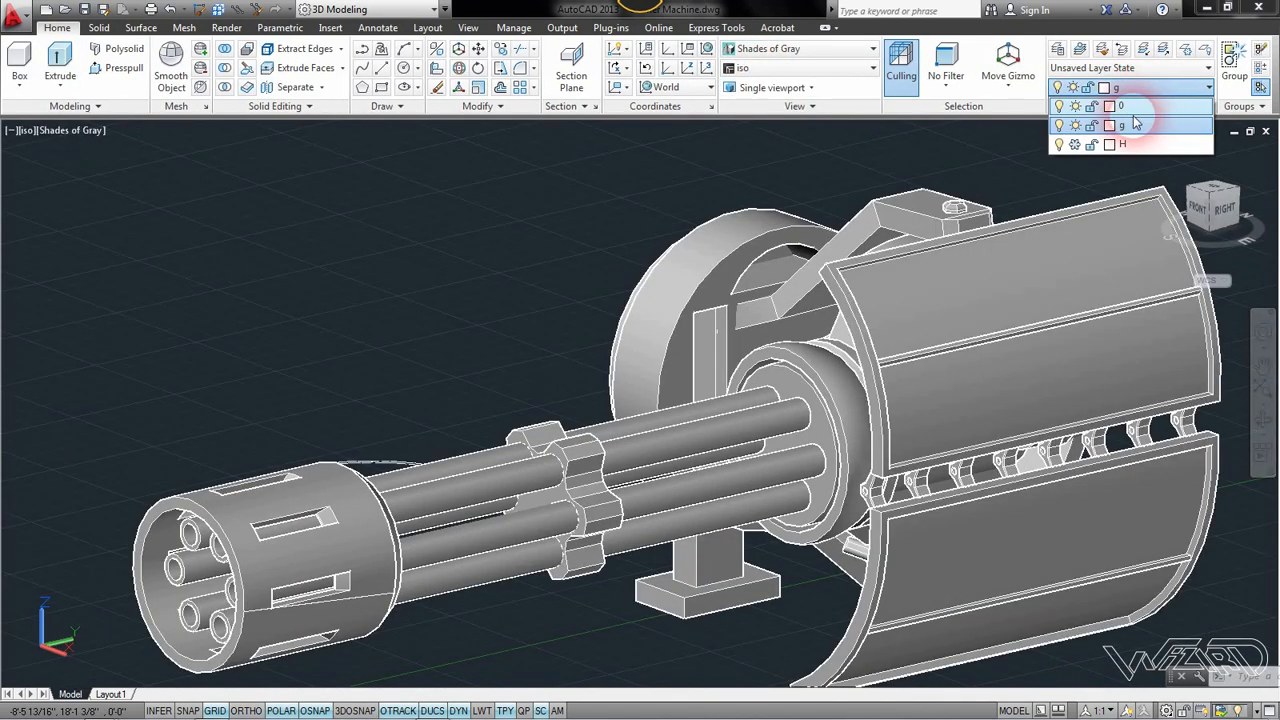
pyautogui.click(1153, 93)
pyautogui.click(1151, 90)
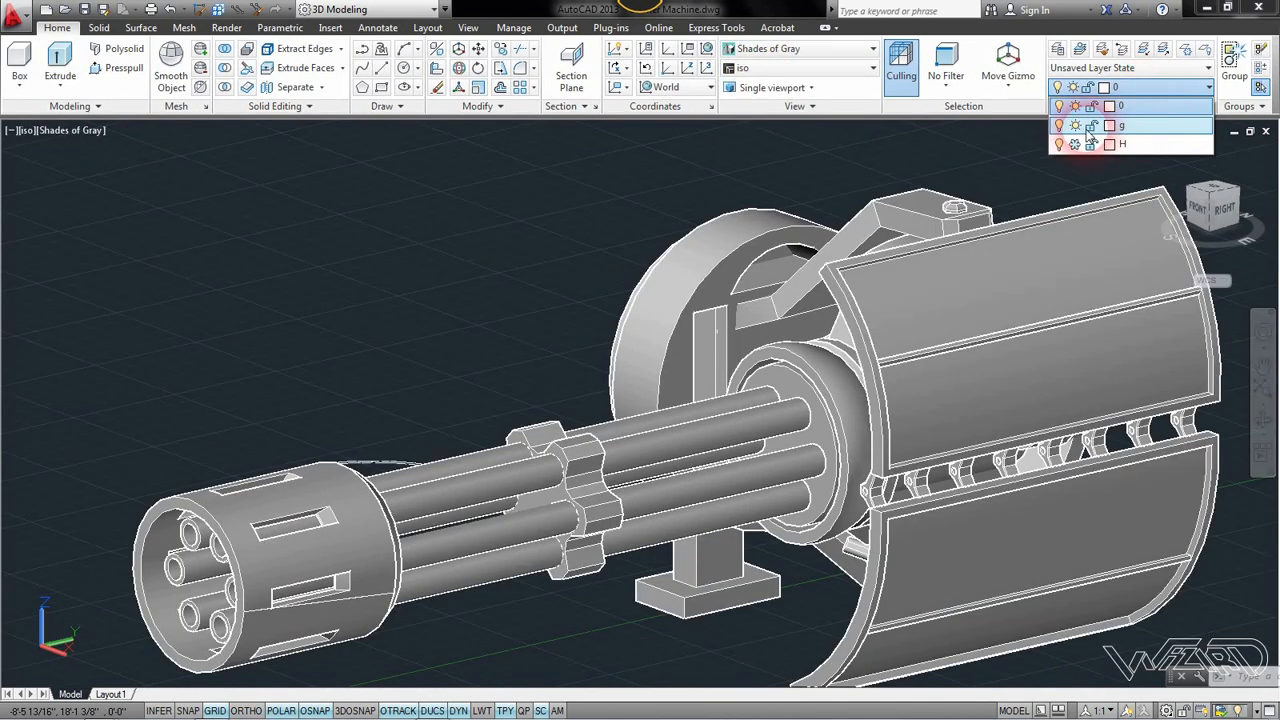
pyautogui.click(1072, 124)
pyautogui.click(837, 202)
# Extrude the inner of the two concentric circles upward 1 5/16" into a disc
pyautogui.scroll(-2, 890, 474)
pyautogui.scroll(3, 758, 480)
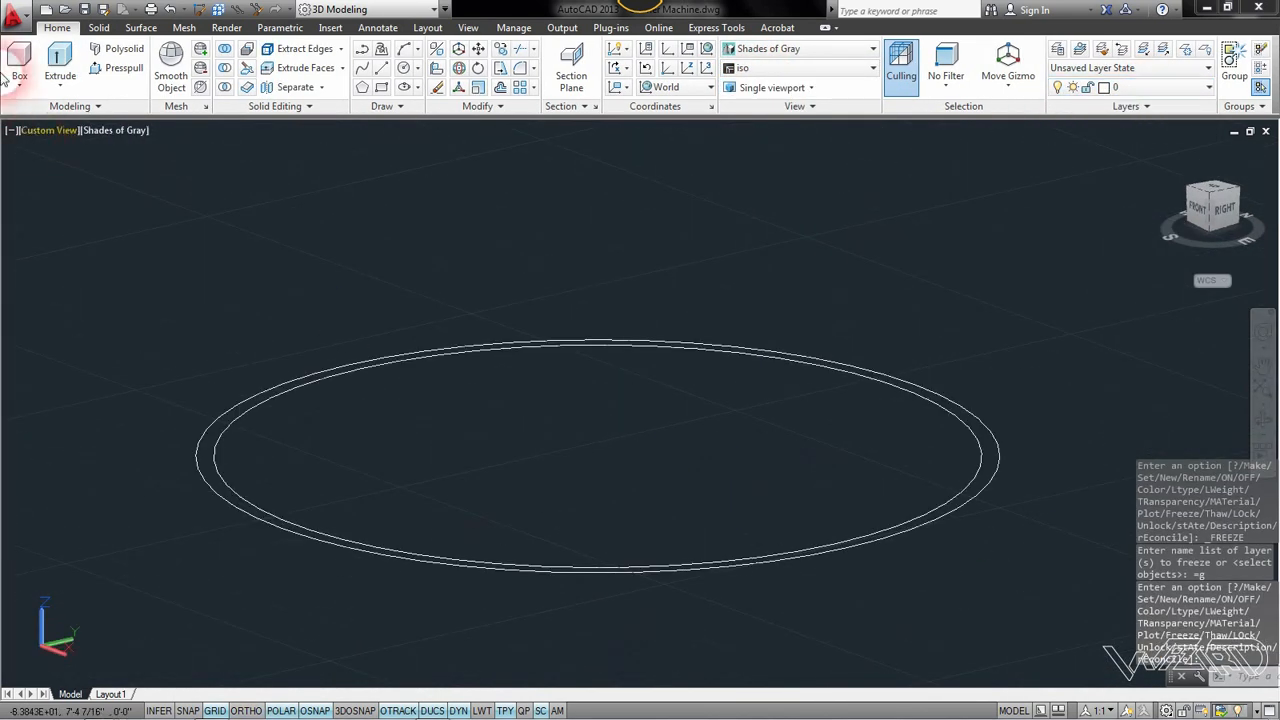
pyautogui.click(60, 86)
pyautogui.click(72, 110)
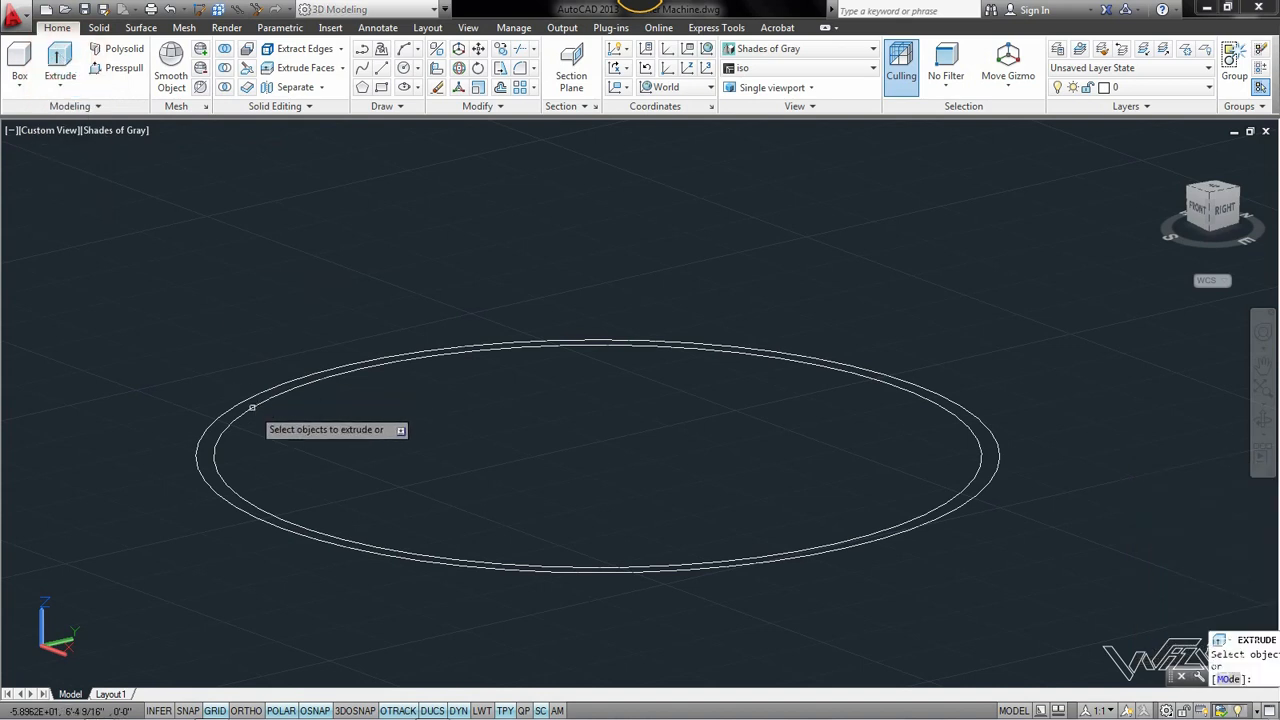
pyautogui.click(252, 407)
pyautogui.press('Return')
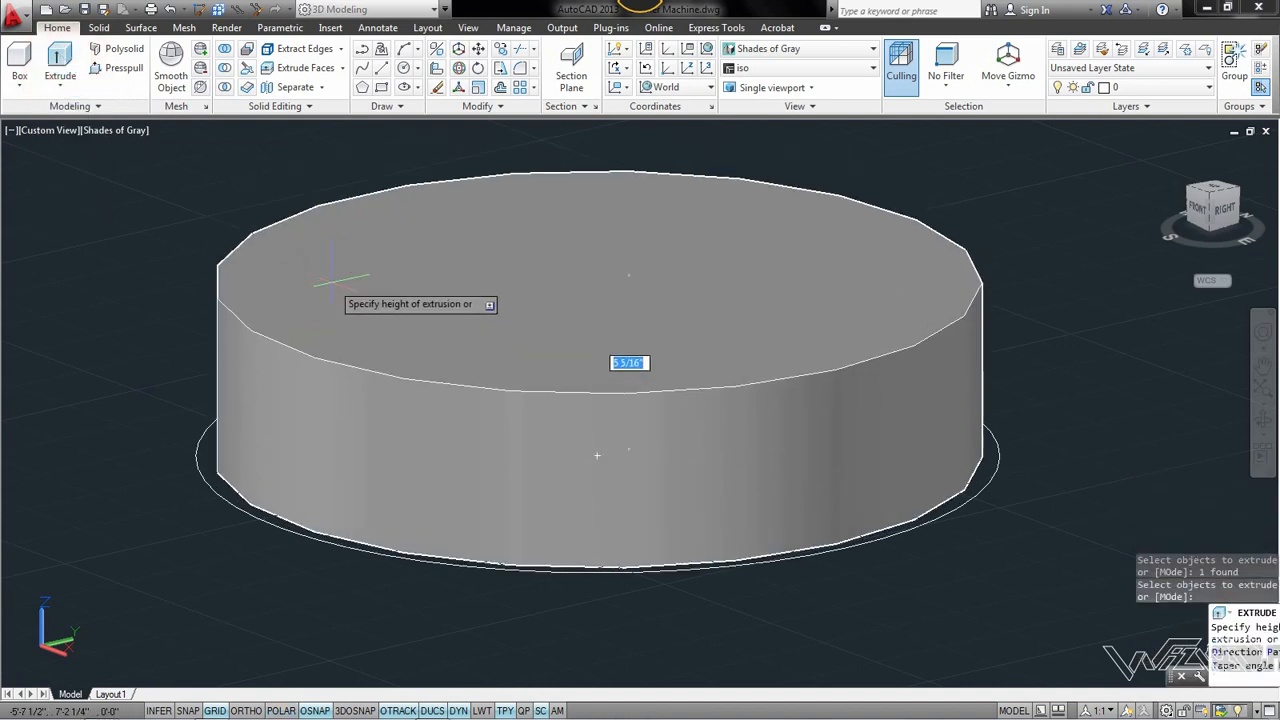
pyautogui.write('1-5/8')
pyautogui.press('Return')
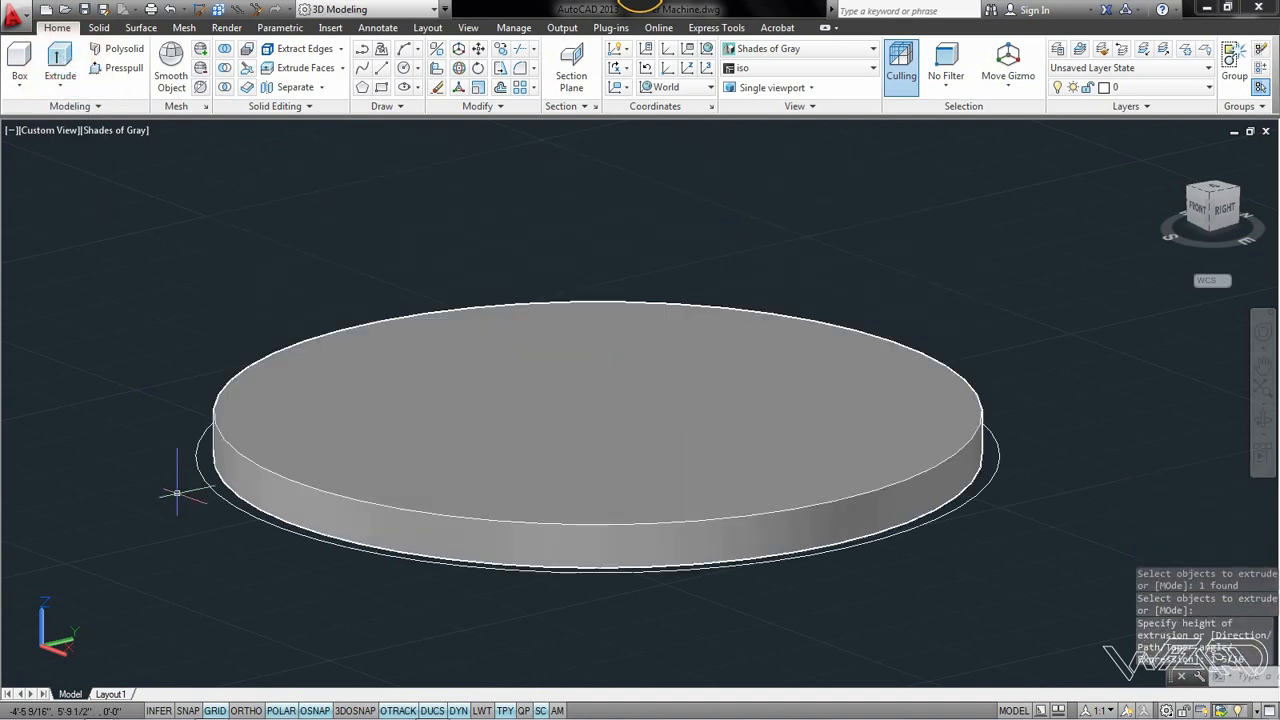
# Move the outer circle up from its centre to the centre of the disc's top face
pyautogui.write('m')
pyautogui.press('Return')
pyautogui.click(222, 510)
pyautogui.click(216, 496)
pyautogui.press('Return')
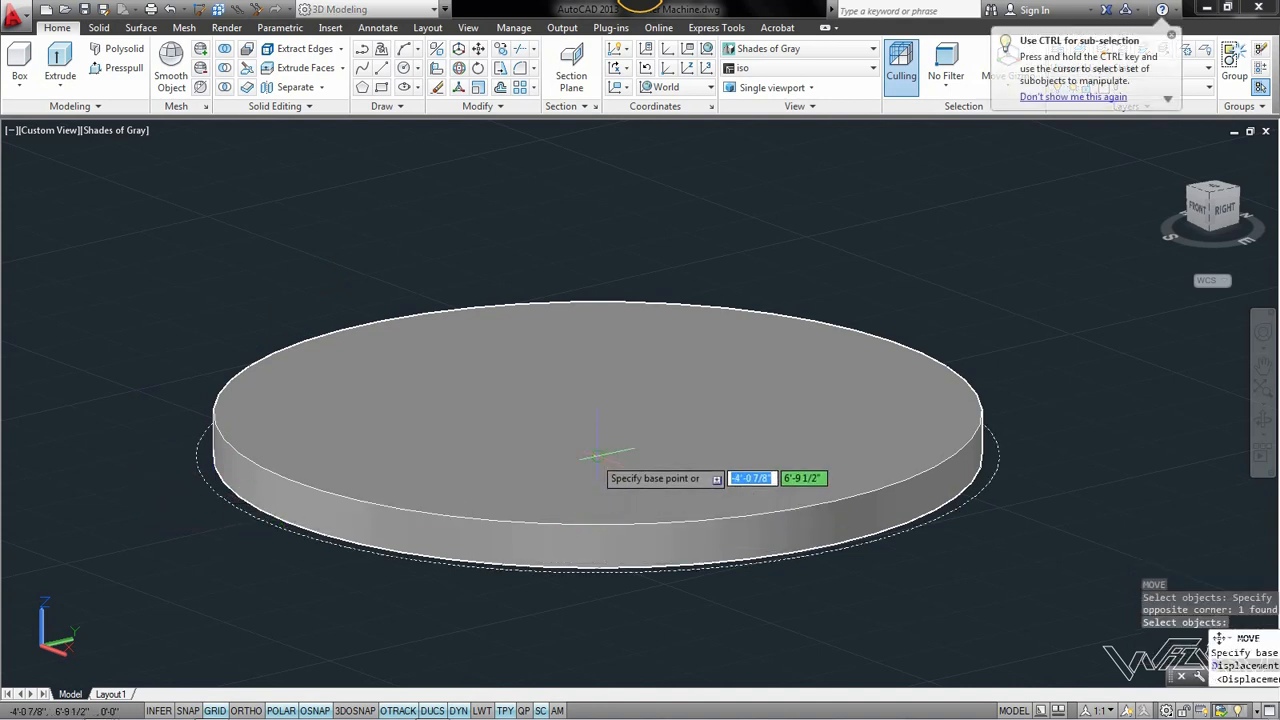
pyautogui.click(598, 455)
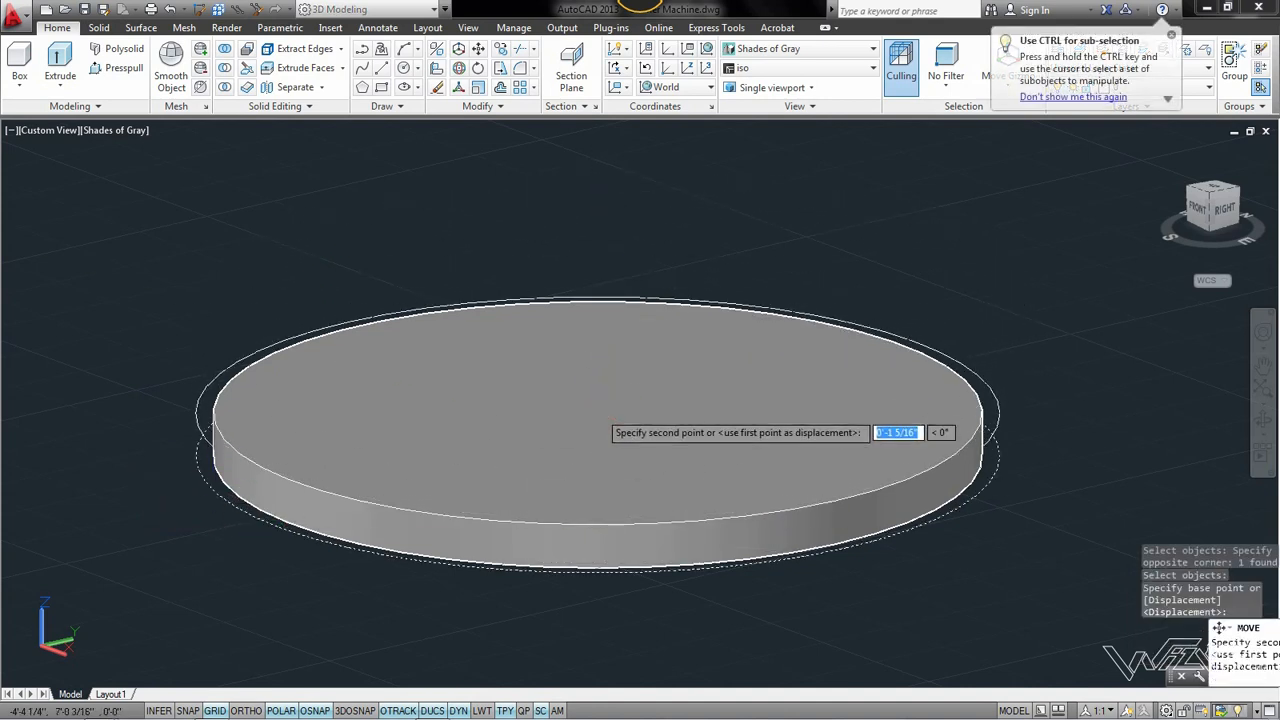
pyautogui.click(598, 412)
# Raise the outer circle a further 3/8" straight above the disc's top face
pyautogui.press('Return')
pyautogui.click(250, 357)
pyautogui.press('Return')
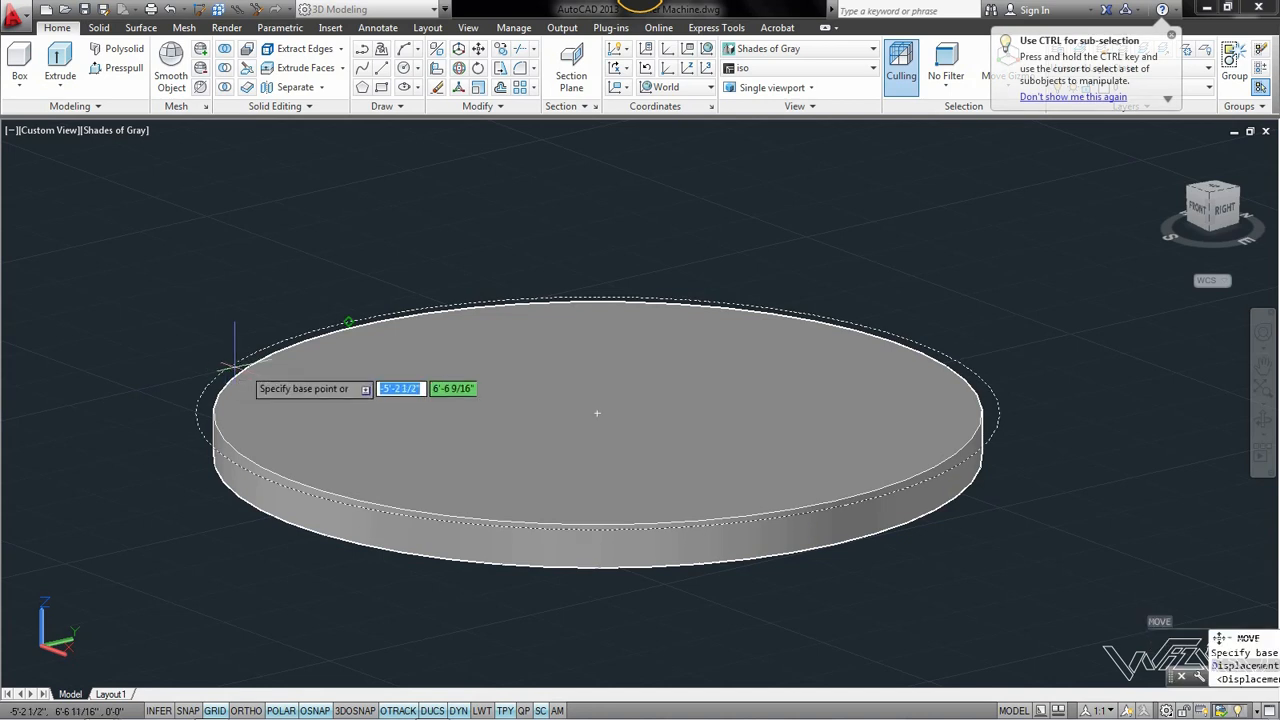
pyautogui.click(597, 412)
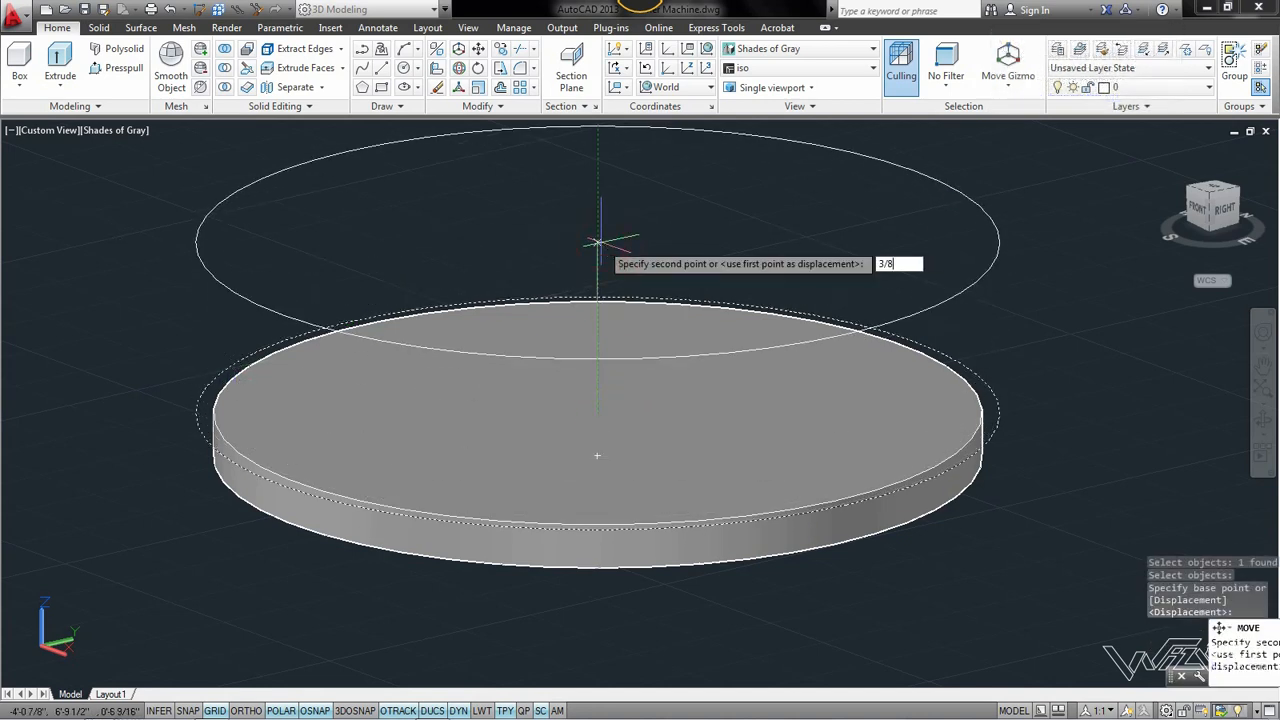
pyautogui.press('Return')
pyautogui.write('c')
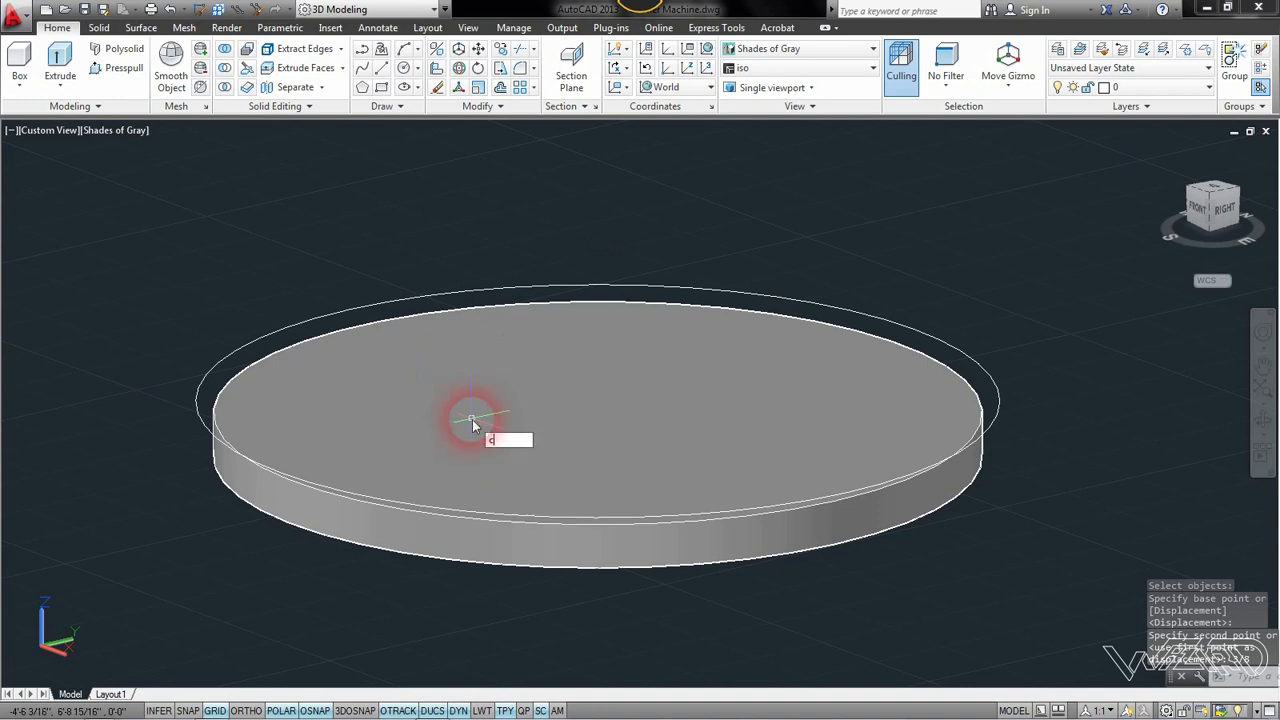
pyautogui.press('Return')
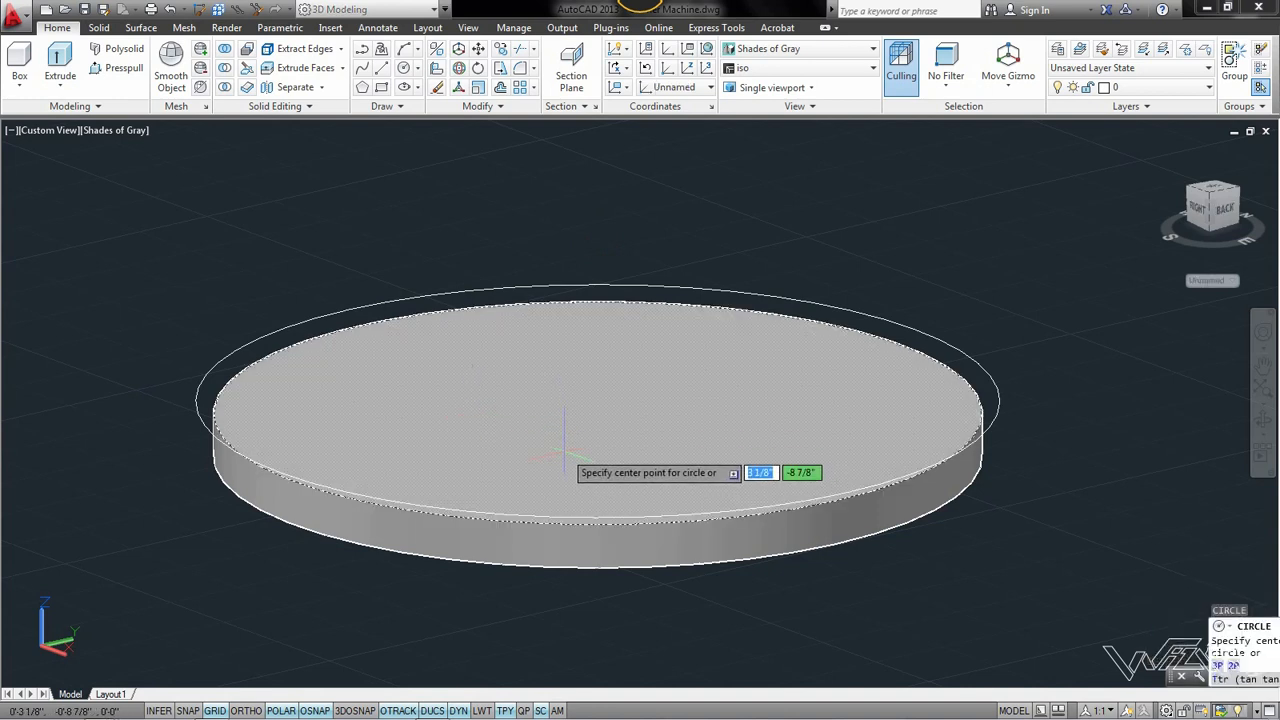
pyautogui.press('Escape')
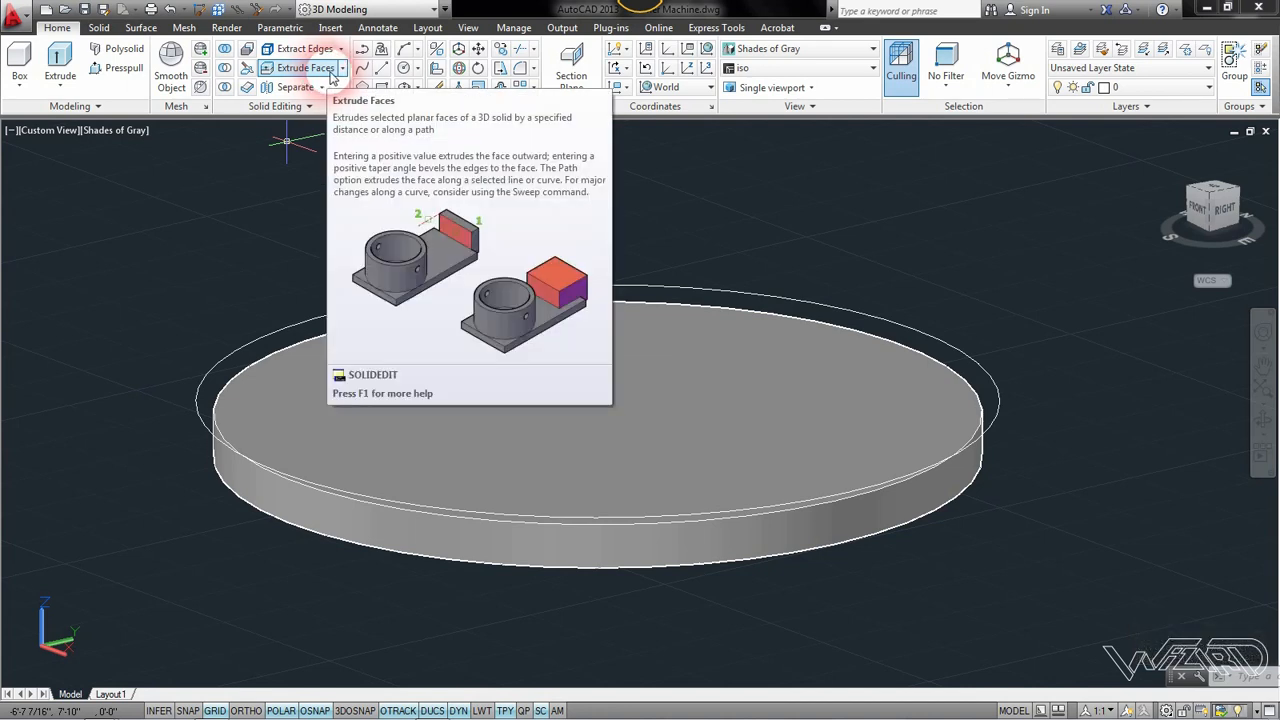
# Extrude the disc's top face upward 3/8" with a 0° taper
pyautogui.click(331, 76)
pyautogui.click(485, 413)
pyautogui.press('Return')
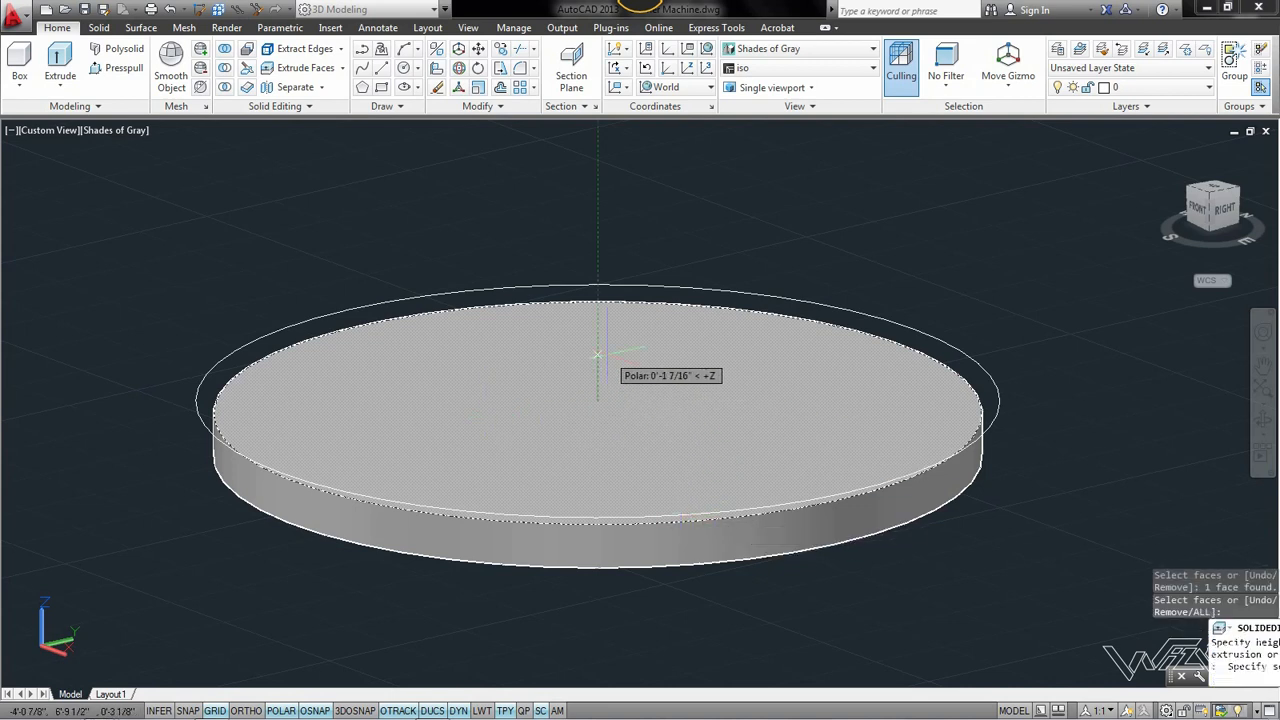
pyautogui.write('3/8')
pyautogui.press('Return')
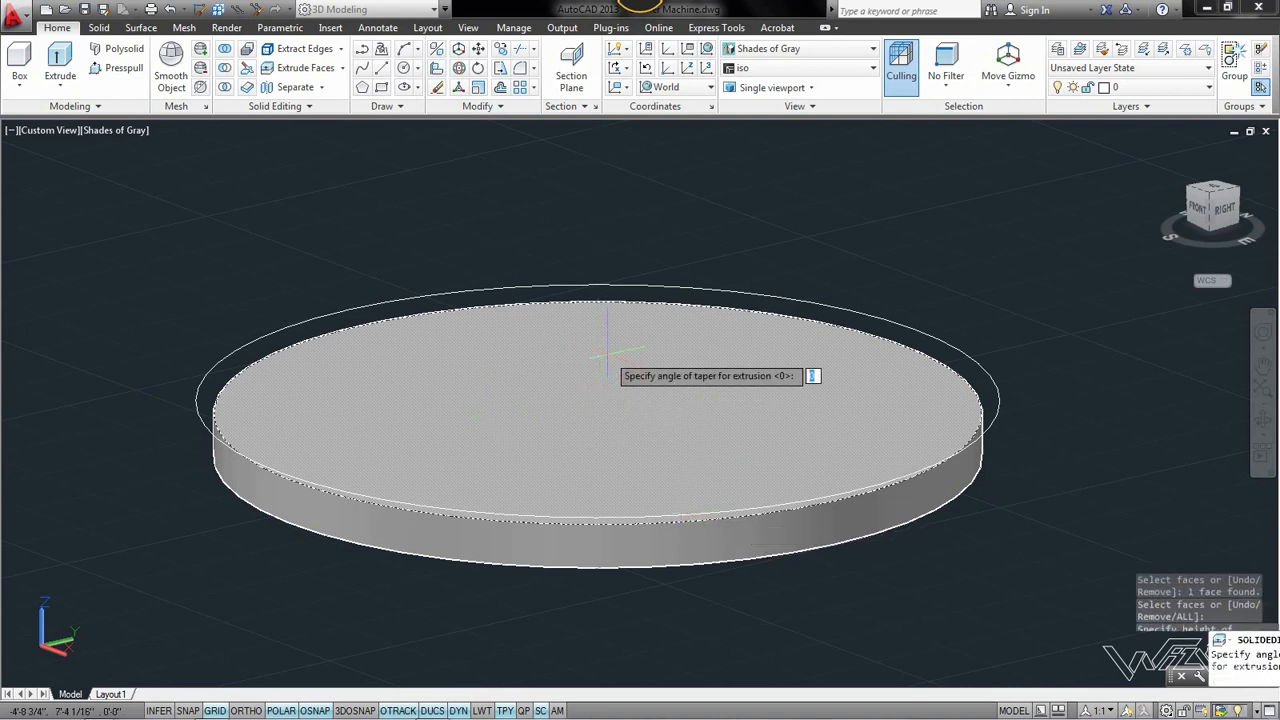
pyautogui.press('Return')
pyautogui.press('Return')
pyautogui.press('Return')
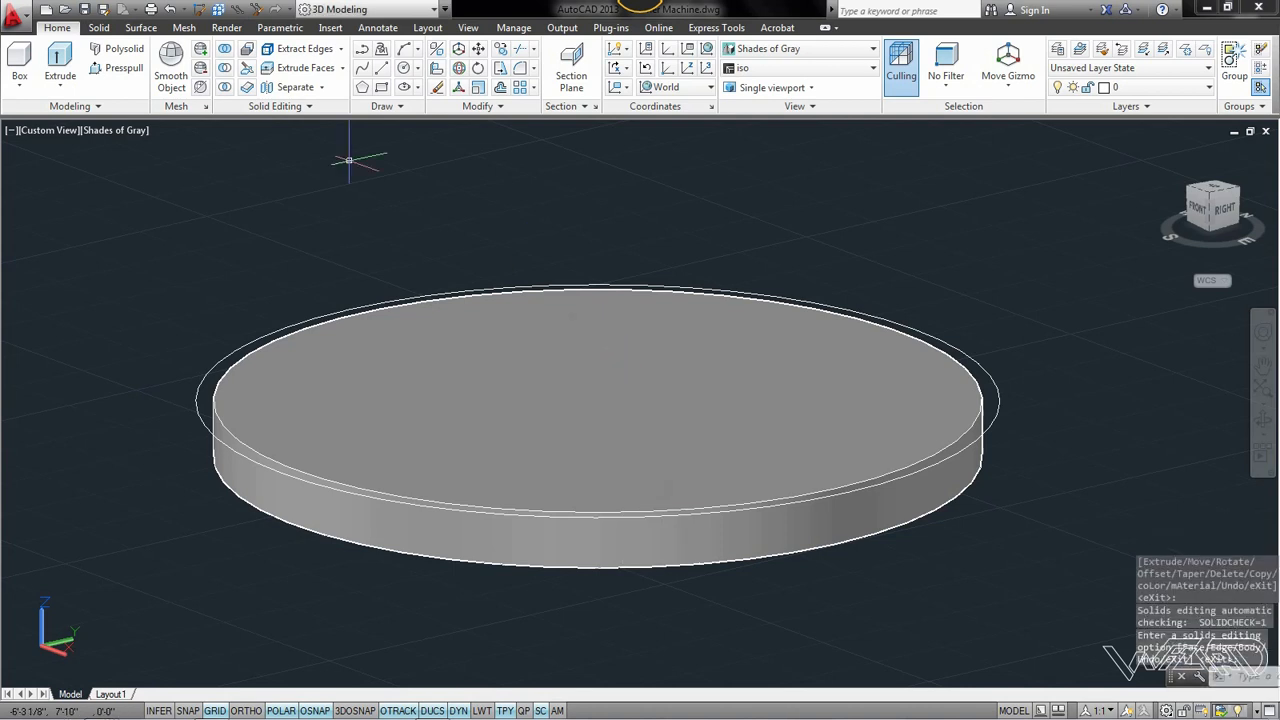
# Undo the extrusion of the disc's top face
pyautogui.click(46, 83)
pyautogui.click(98, 27)
pyautogui.click(576, 80)
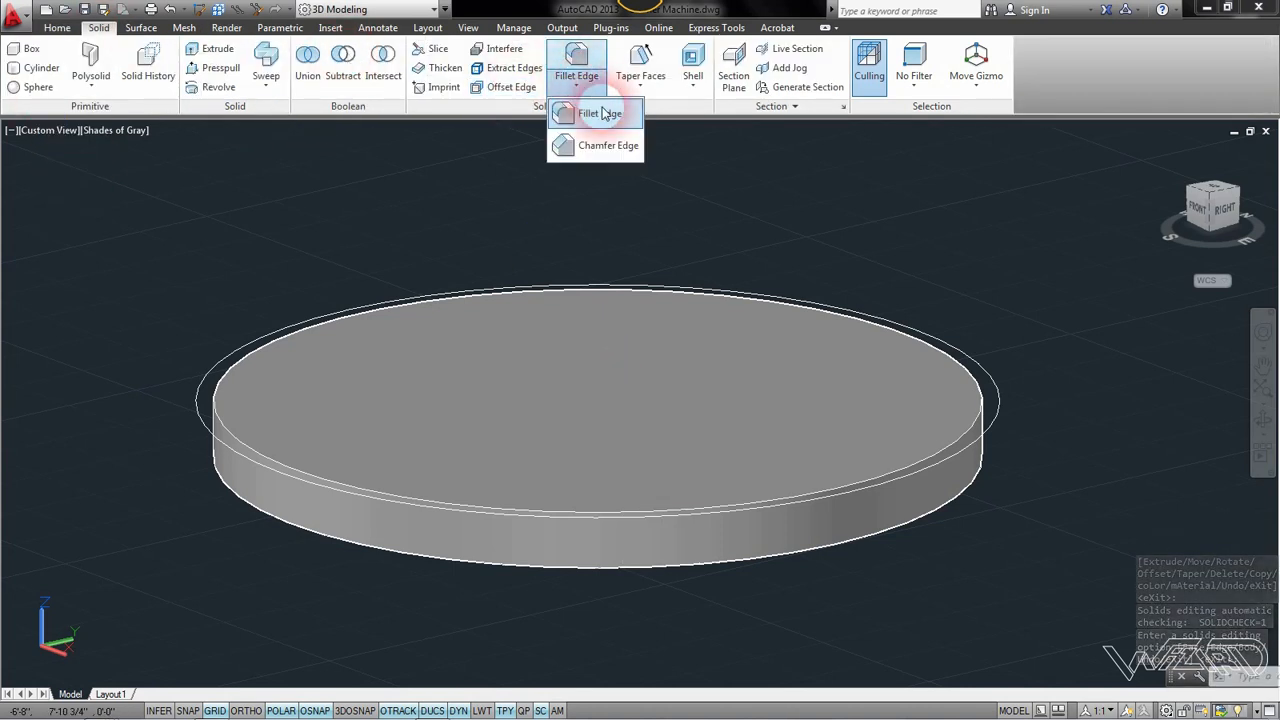
pyautogui.click(597, 147)
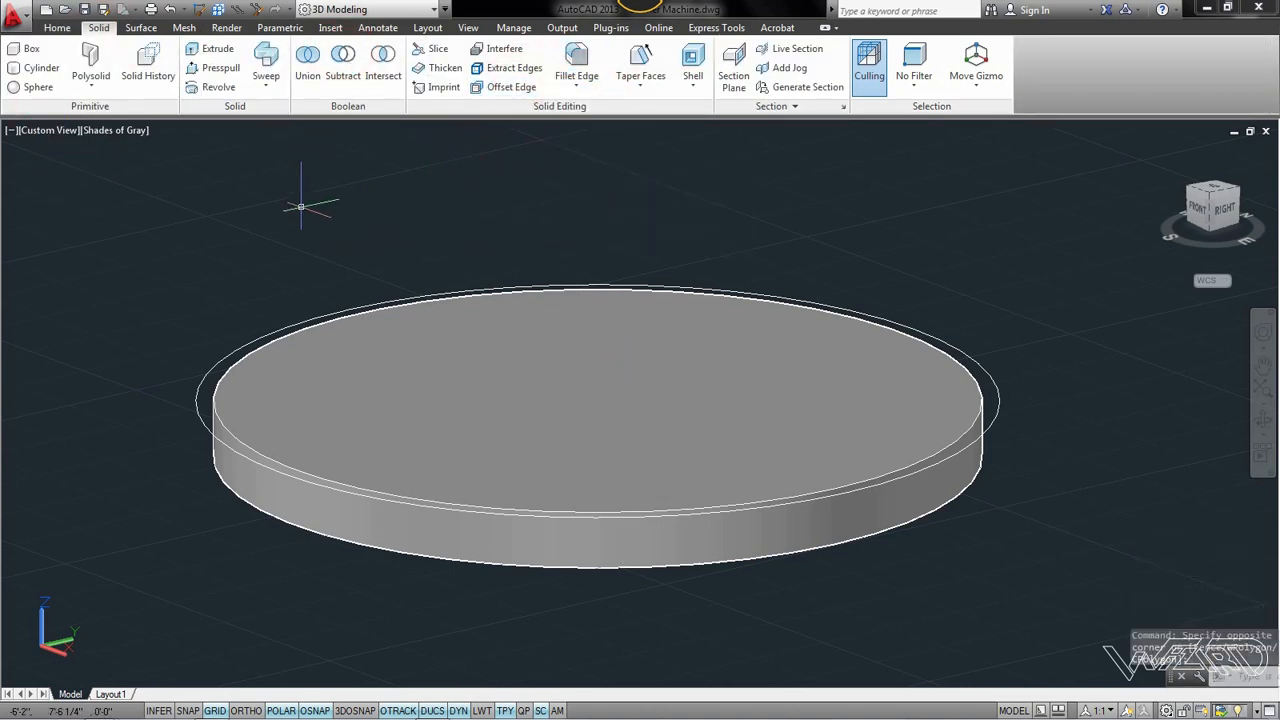
pyautogui.click(58, 27)
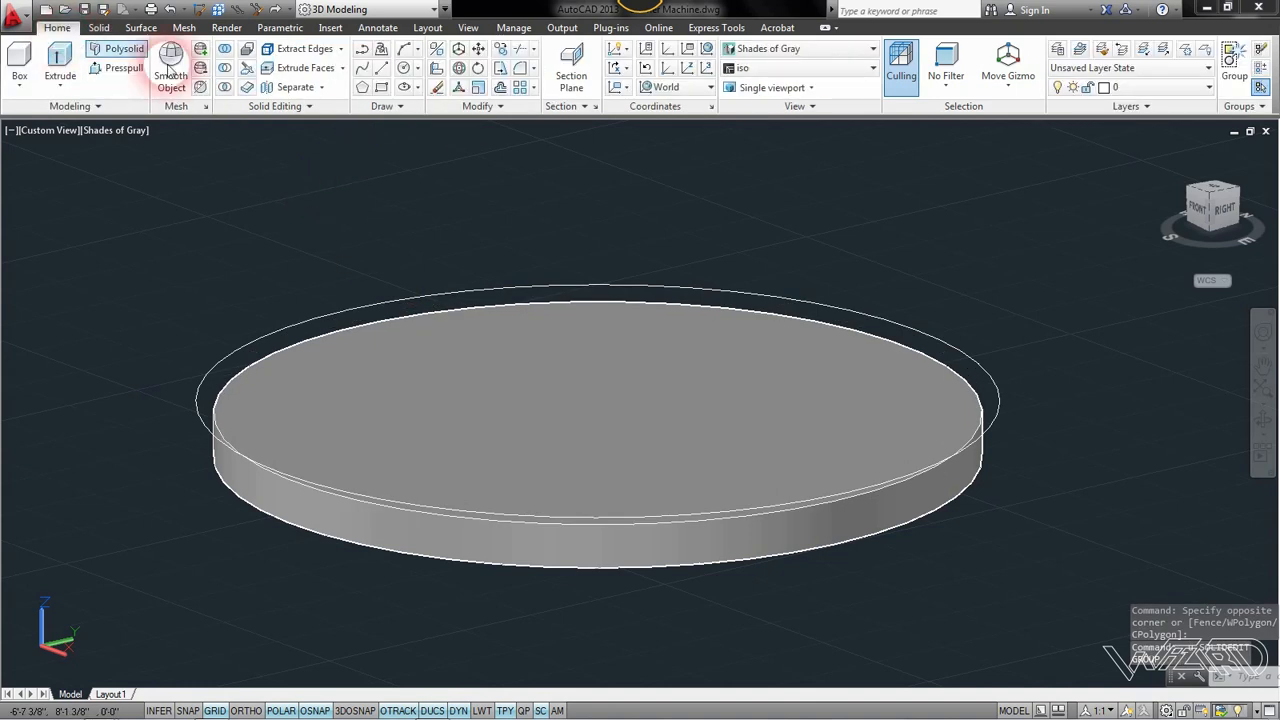
# Draw a cylinder of about 10 11/16" radius centred on the raised circle, extending 3/8" down to the disc's top face
pyautogui.click(29, 87)
pyautogui.click(40, 146)
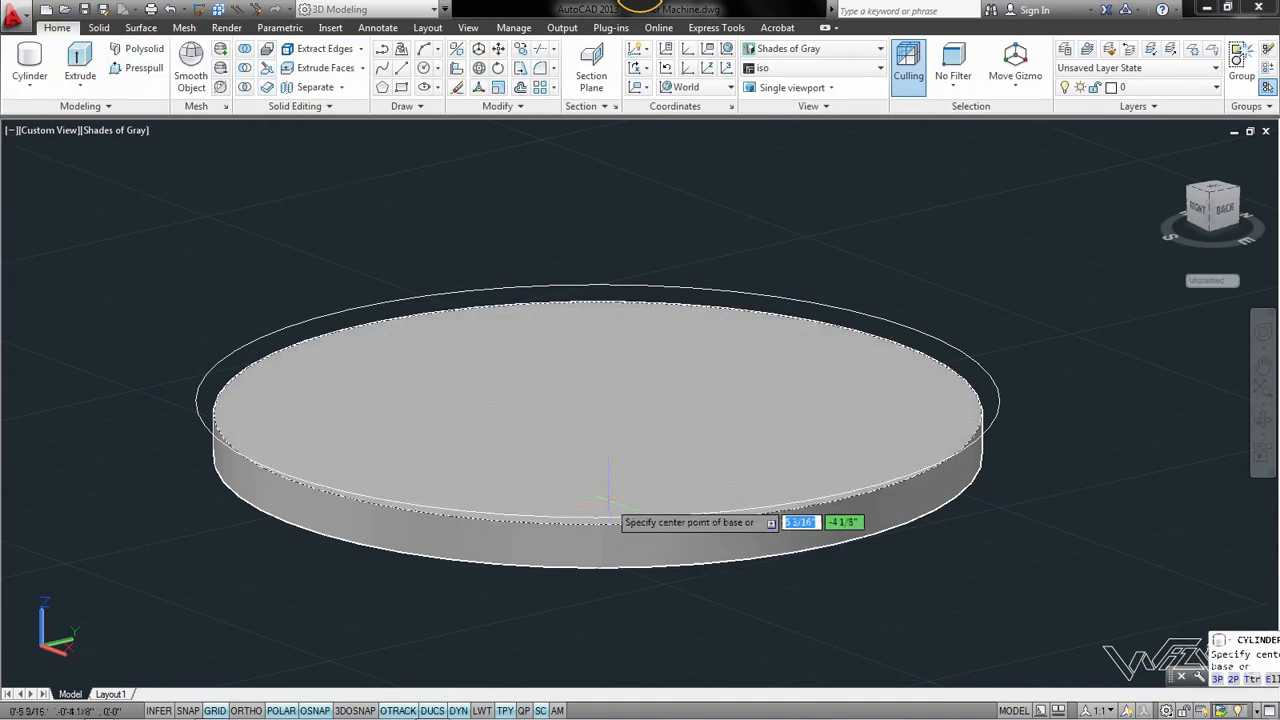
pyautogui.click(597, 401)
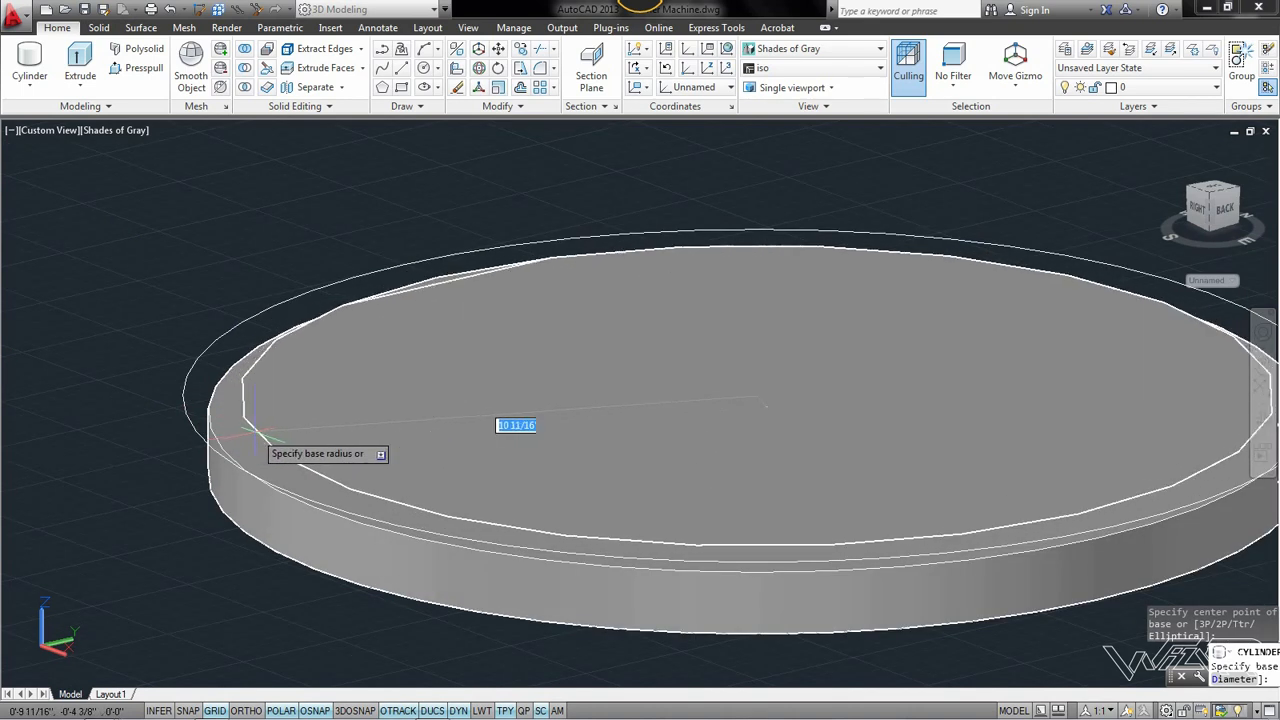
pyautogui.click(274, 453)
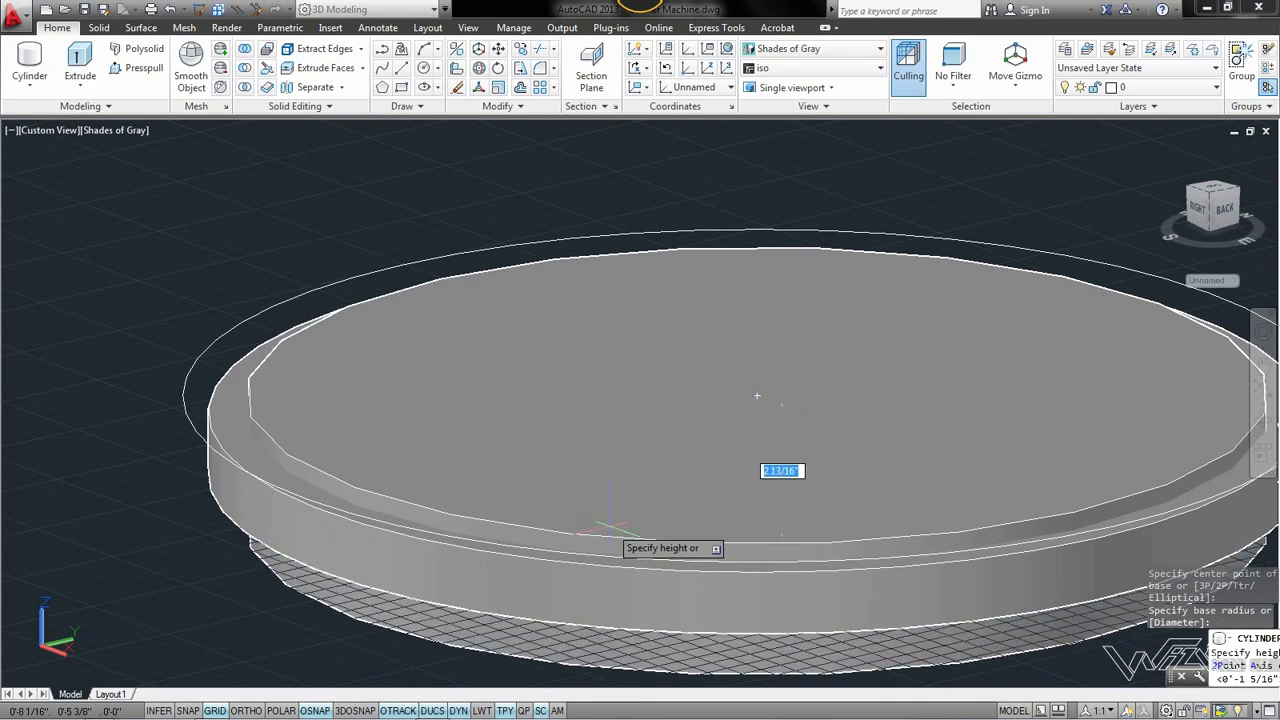
pyautogui.press('Return')
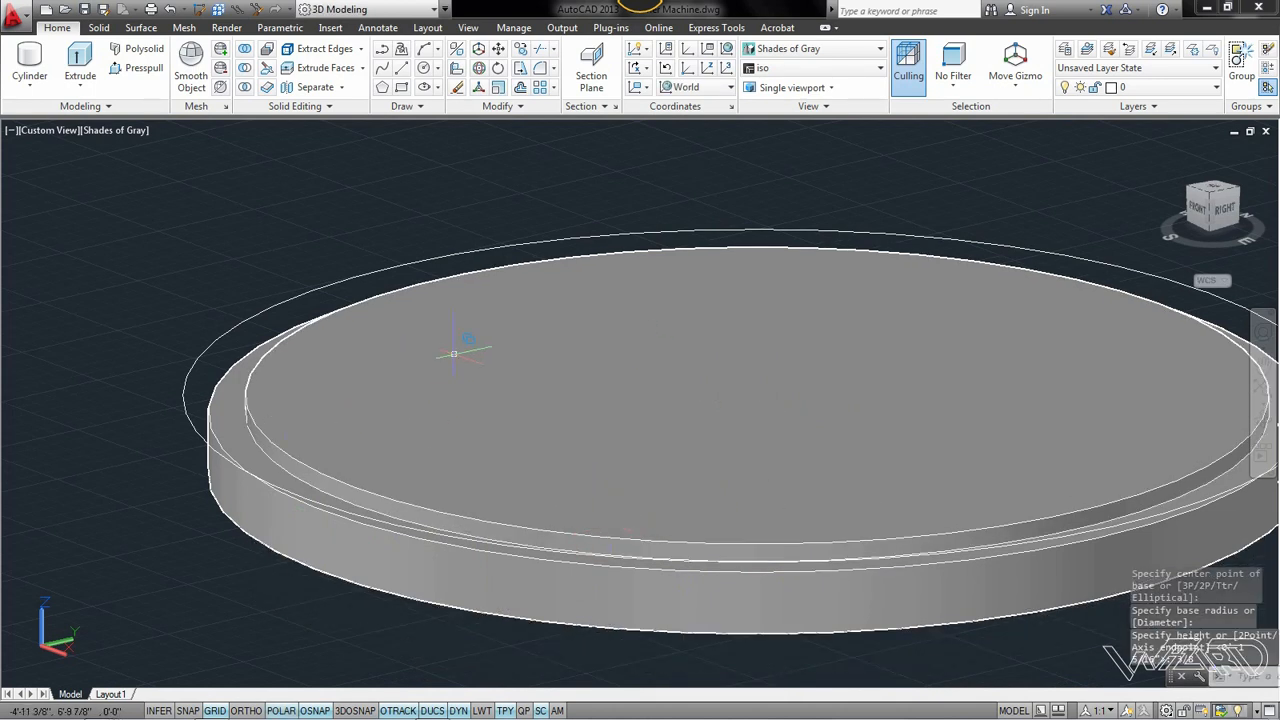
# Extrude the outer circle raised above the disc
pyautogui.click(80, 65)
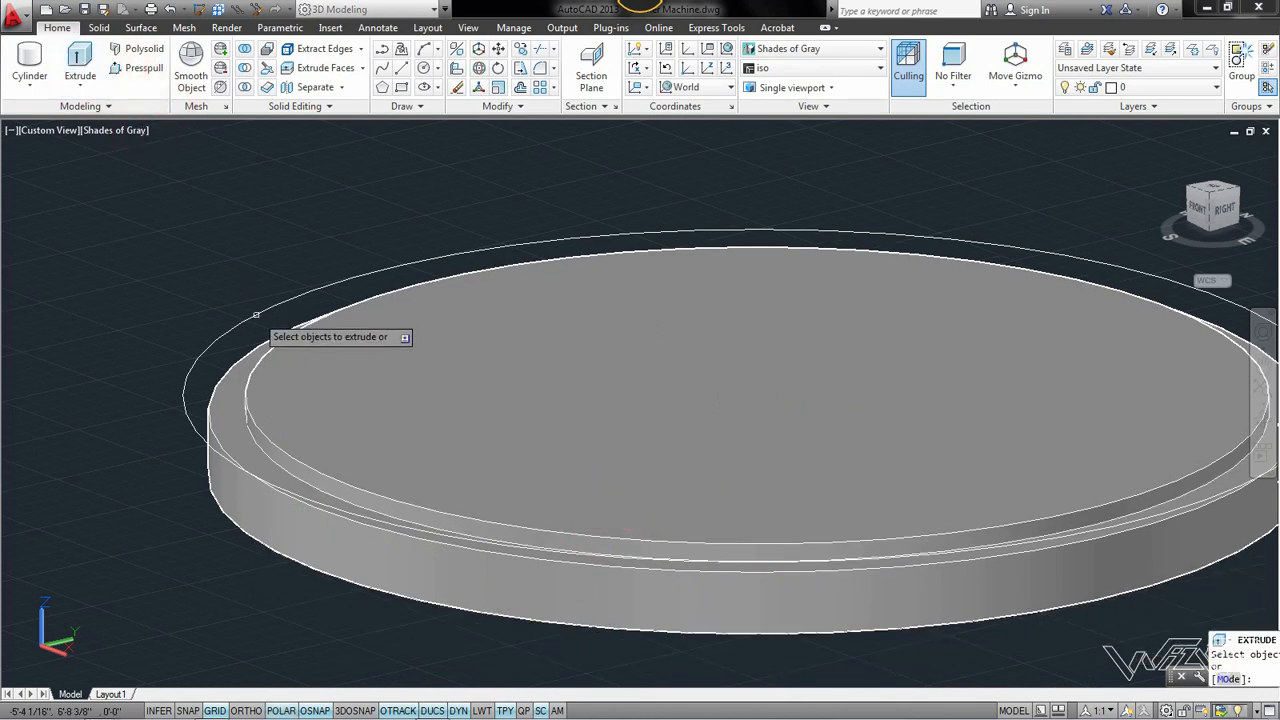